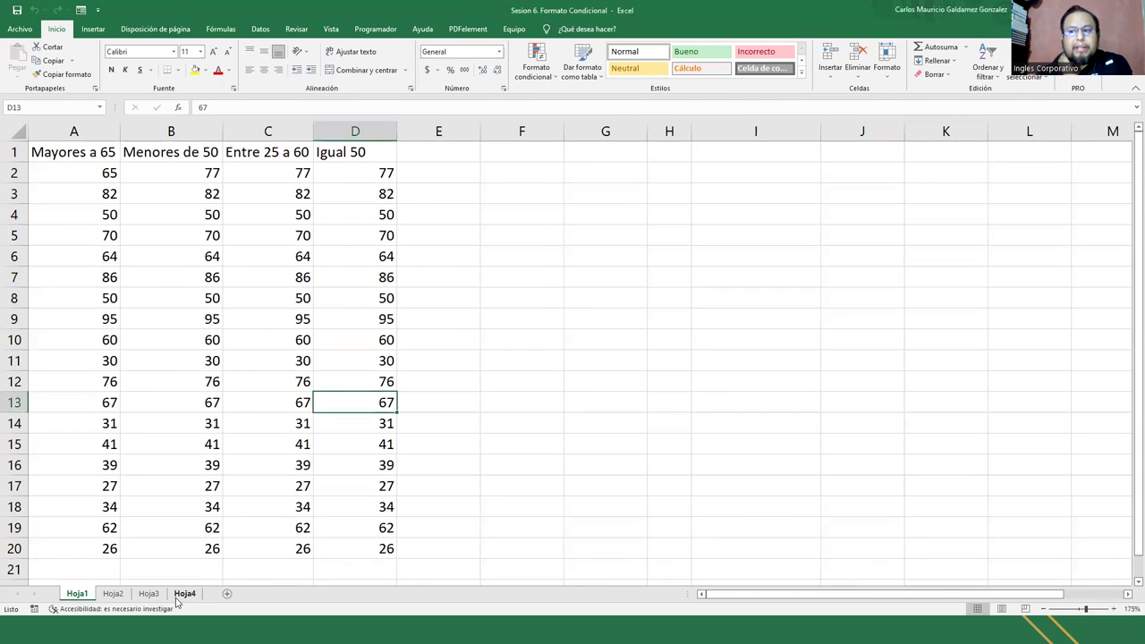
# Step: Examine the condition headings on Hoja1 and Hoja2 and the number columns beneath them on Hoja1
pyautogui.click(180, 593)
pyautogui.click(72, 594)
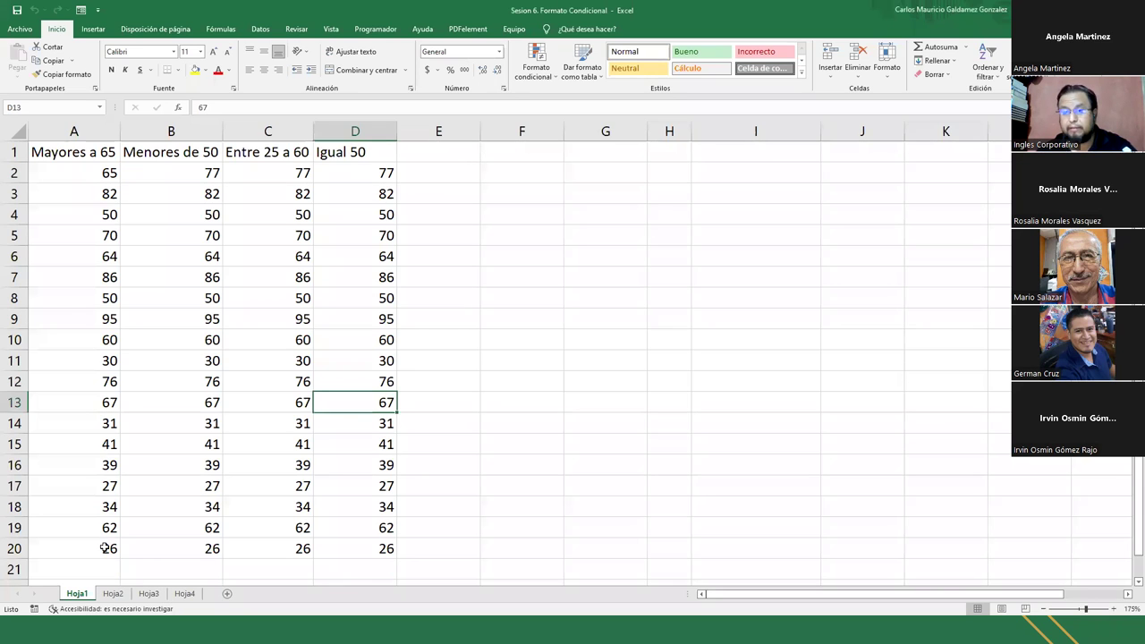
pyautogui.moveTo(89, 159); pyautogui.dragTo(408, 163)
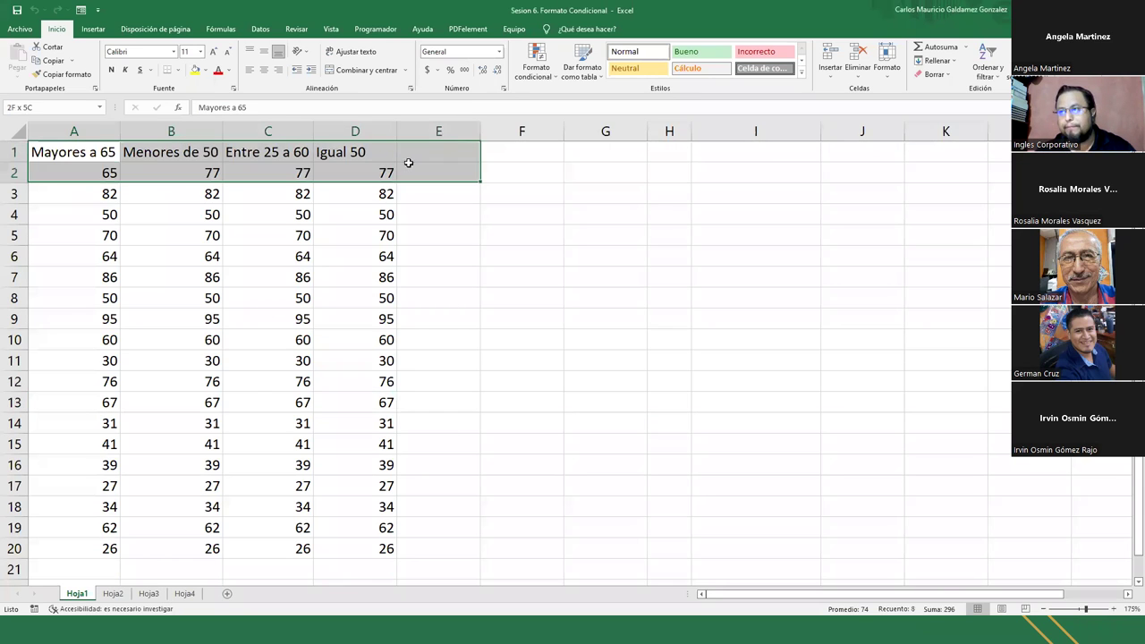
pyautogui.click(360, 158)
pyautogui.moveTo(98, 158); pyautogui.dragTo(275, 169)
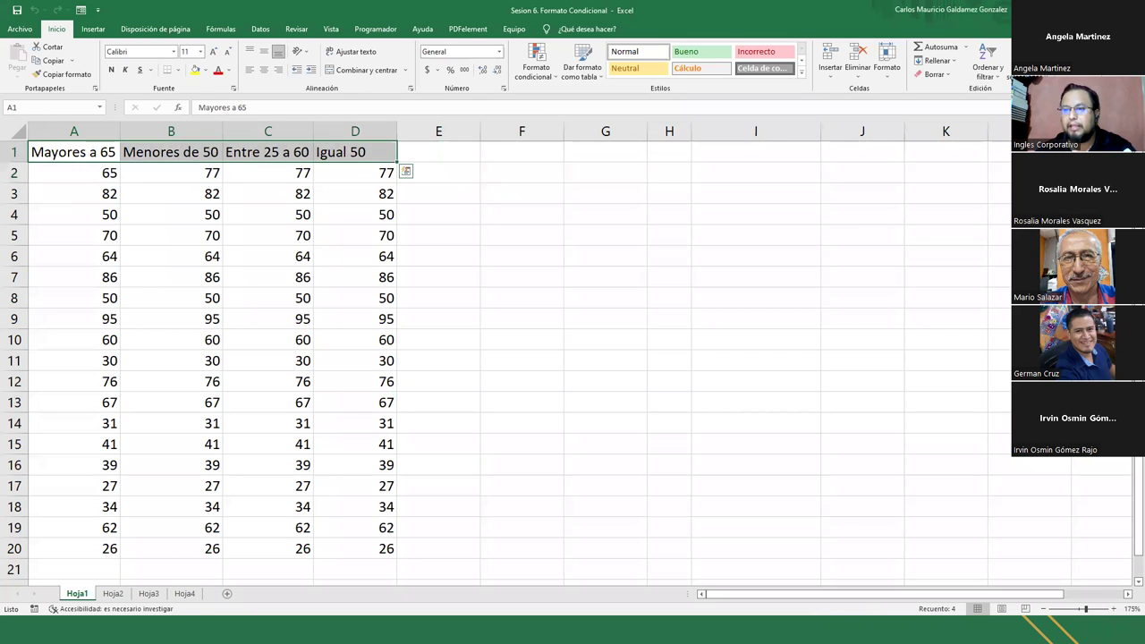
pyautogui.click(113, 592)
pyautogui.moveTo(94, 148); pyautogui.dragTo(497, 149)
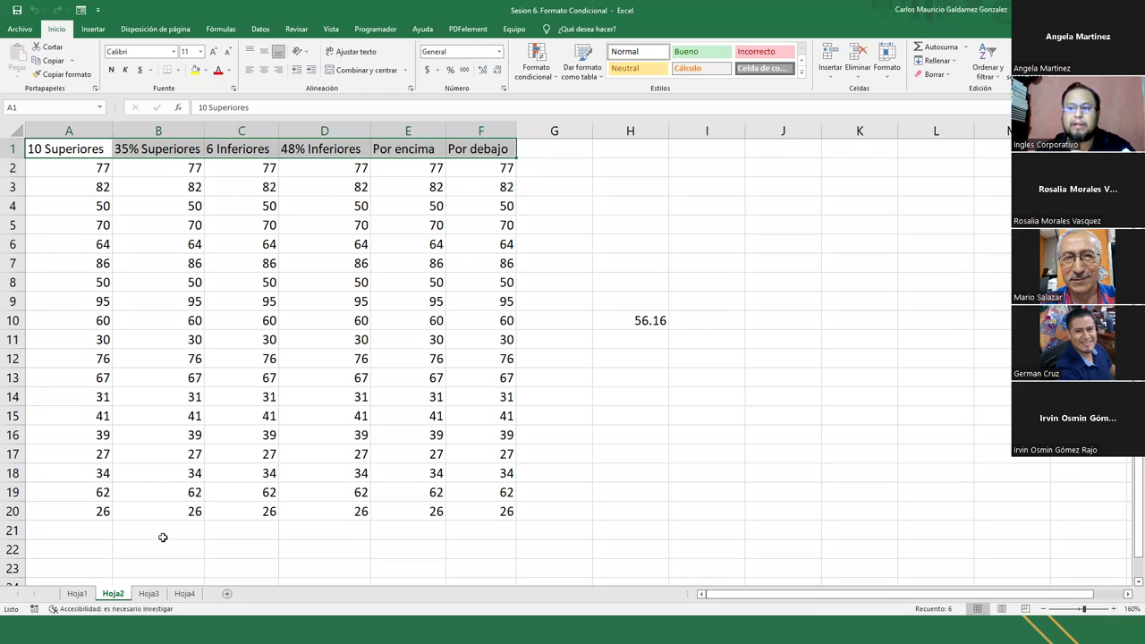
pyautogui.click(77, 594)
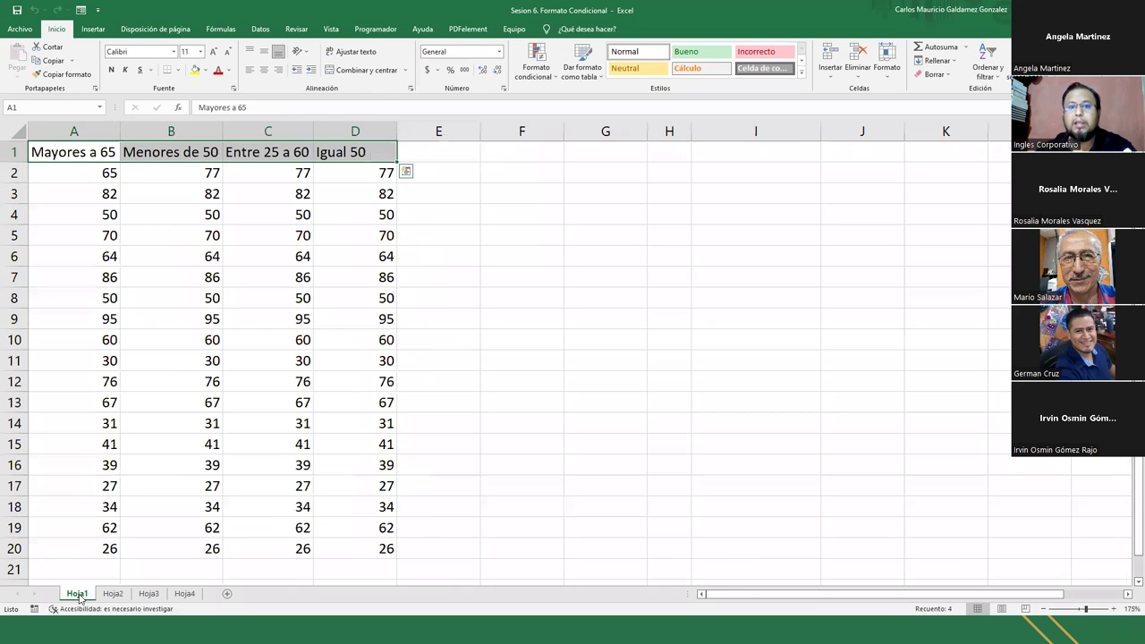
pyautogui.click(139, 224)
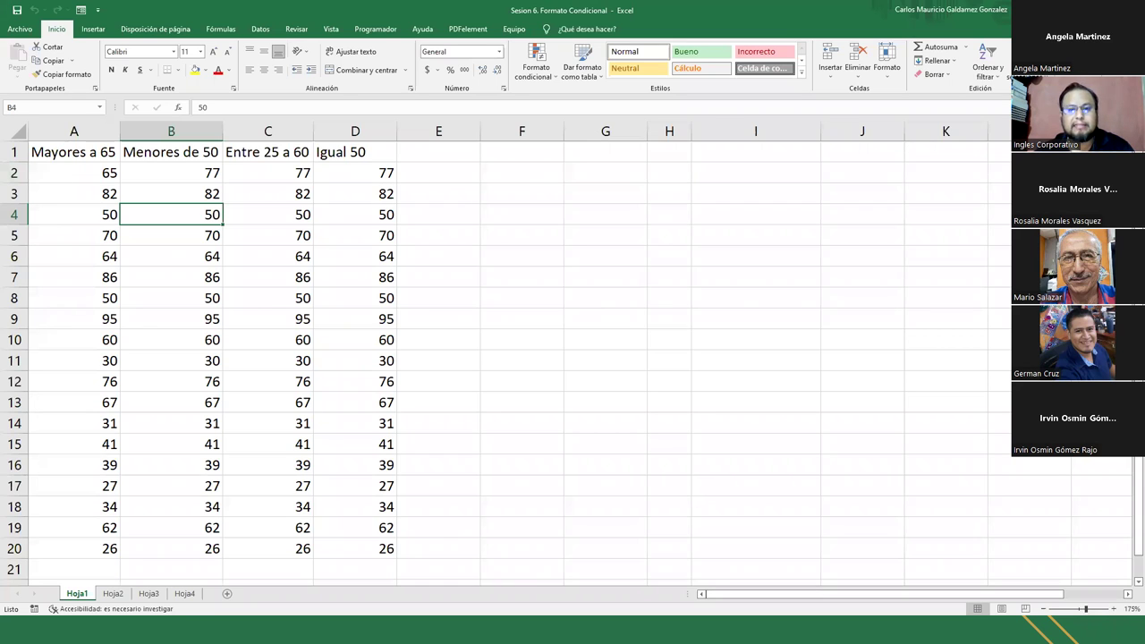
pyautogui.moveTo(67, 172); pyautogui.dragTo(67, 195)
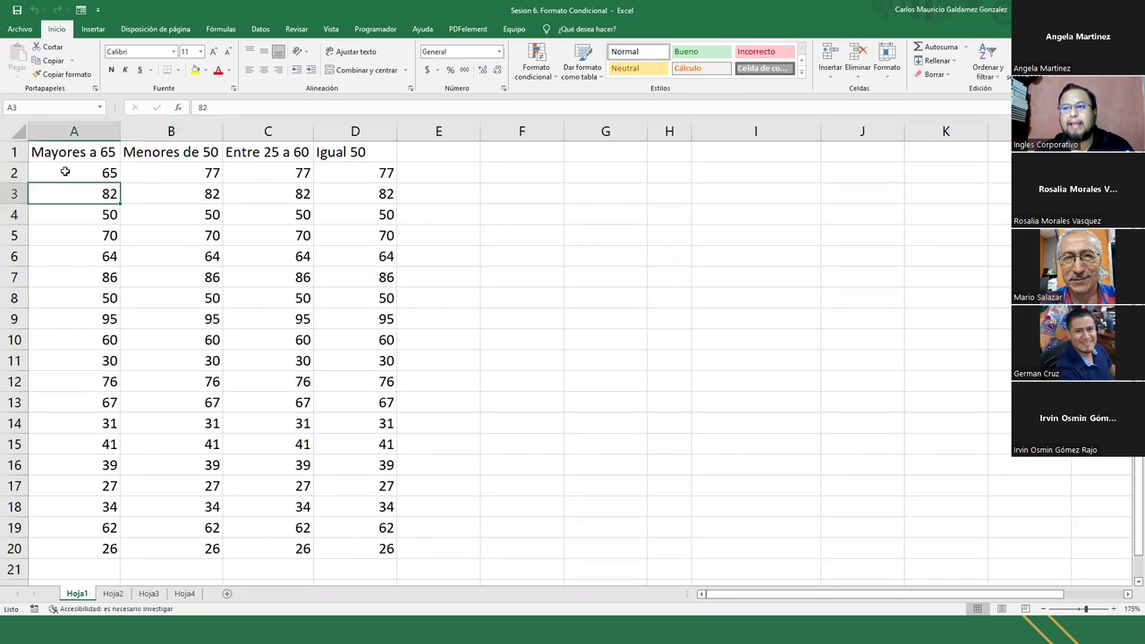
pyautogui.moveTo(163, 276); pyautogui.dragTo(326, 531)
pyautogui.click(57, 393)
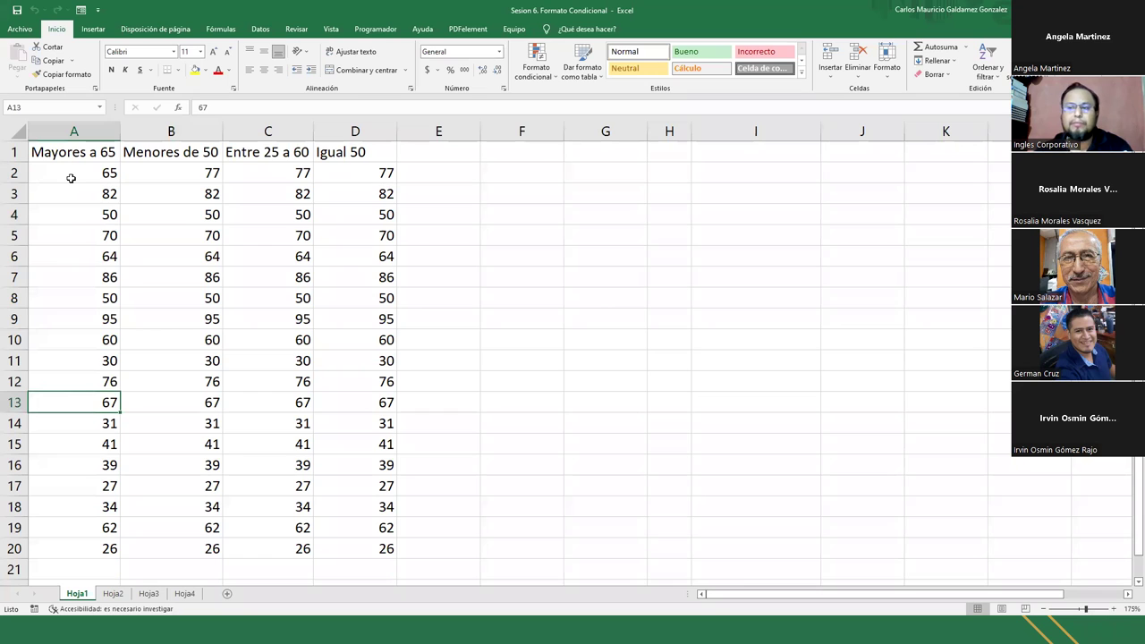
pyautogui.moveTo(71, 178); pyautogui.dragTo(51, 540)
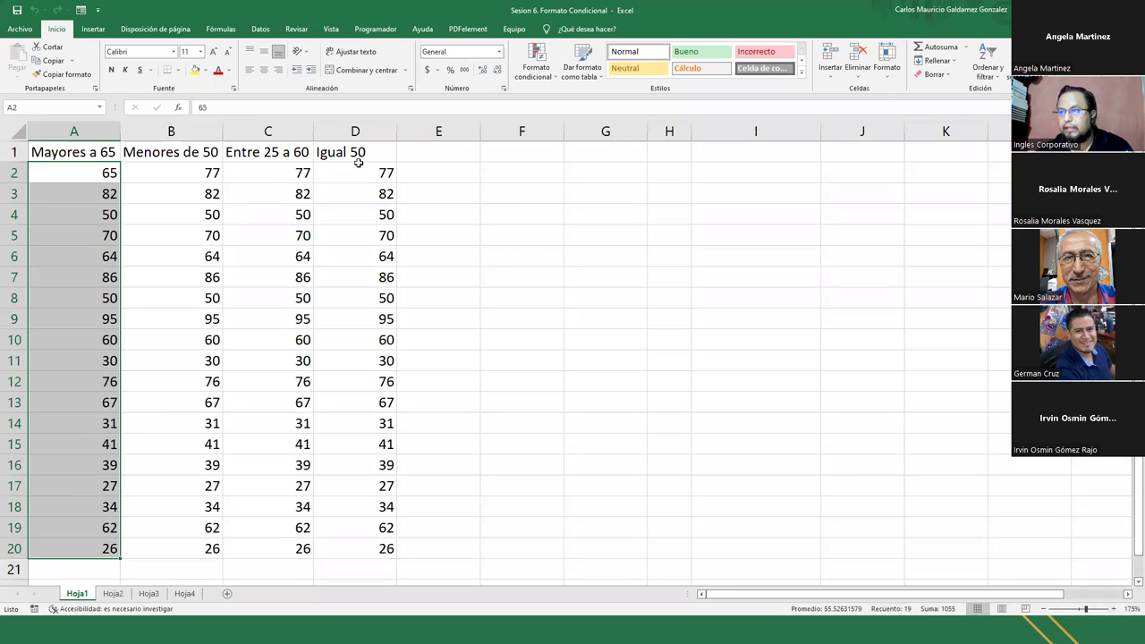
pyautogui.moveTo(358, 172); pyautogui.dragTo(387, 552)
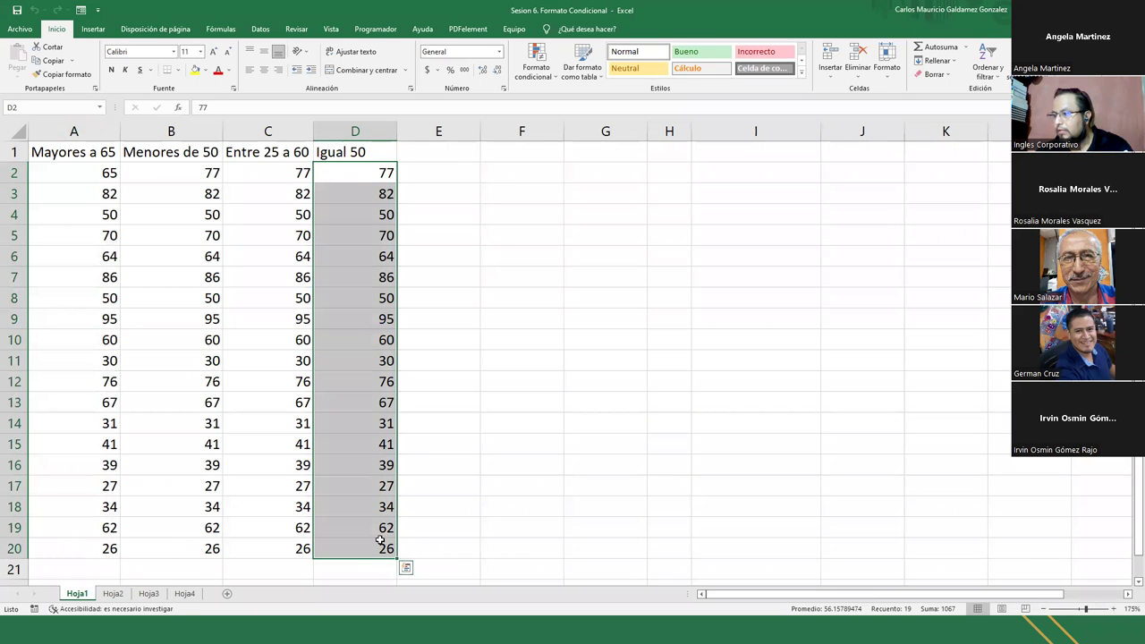
# Step: Copy the Por debajo values in F2:F20 on Hoja2 and go to cell A2 on Hoja1
pyautogui.click(113, 593)
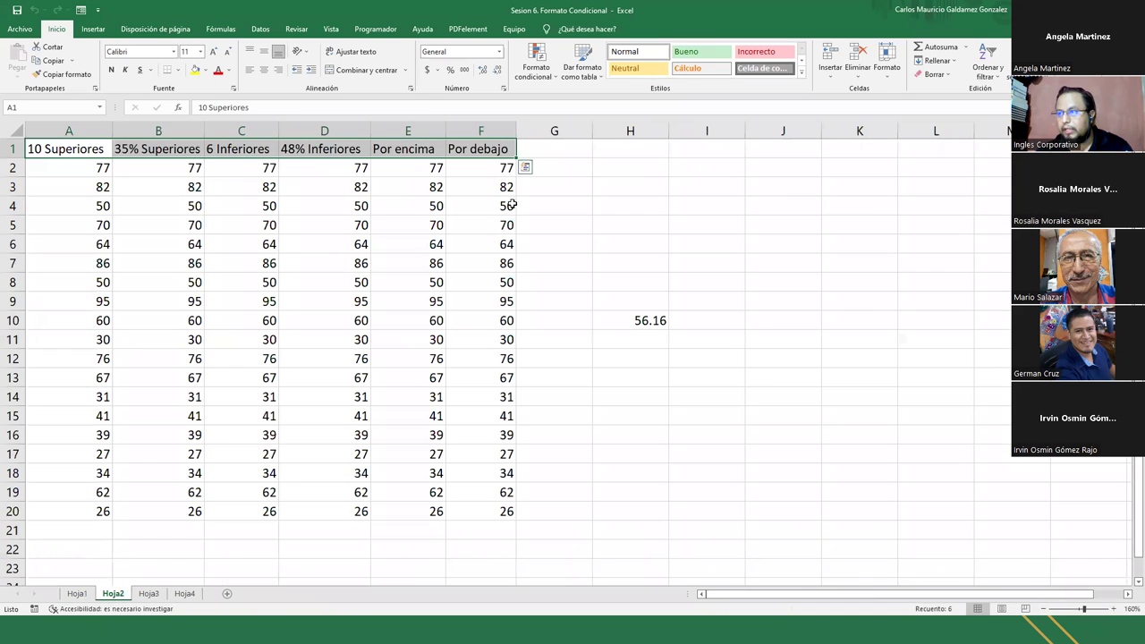
pyautogui.moveTo(497, 170); pyautogui.dragTo(466, 509)
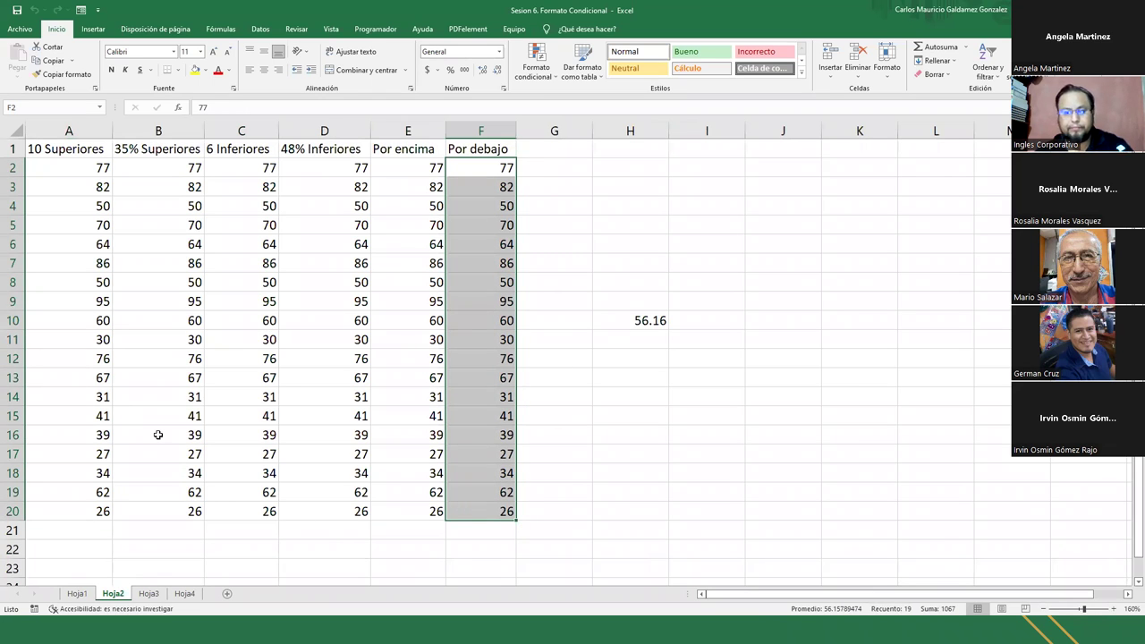
pyautogui.hotkey('ctrl', 'c')
pyautogui.click(86, 594)
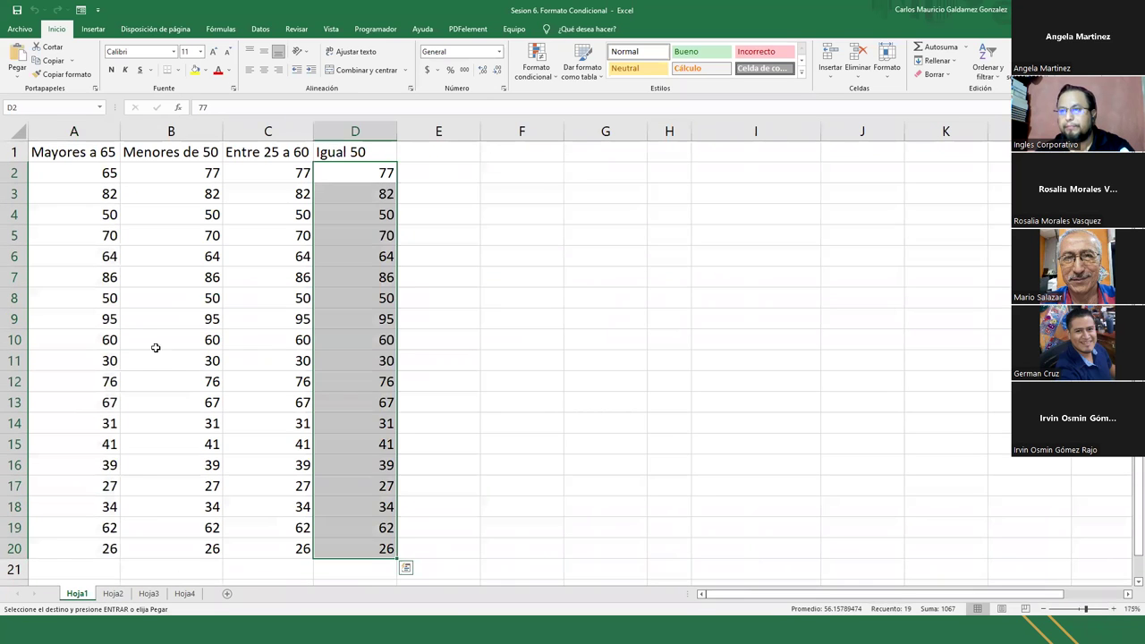
pyautogui.click(93, 211)
pyautogui.click(87, 173)
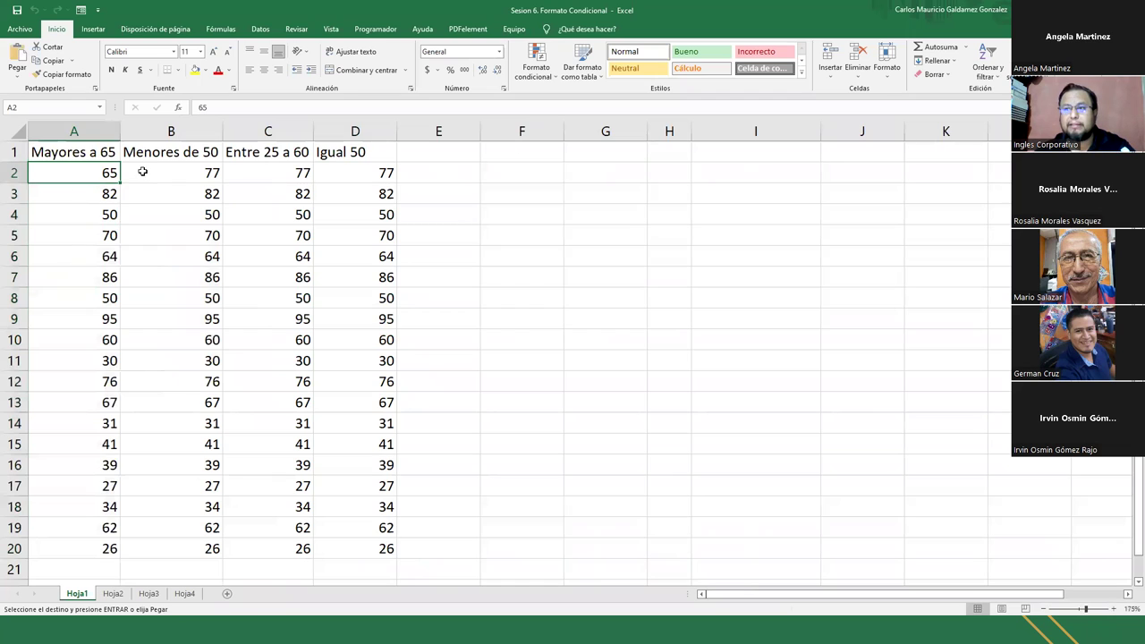
pyautogui.moveTo(170, 173); pyautogui.dragTo(376, 170)
pyautogui.click(97, 172)
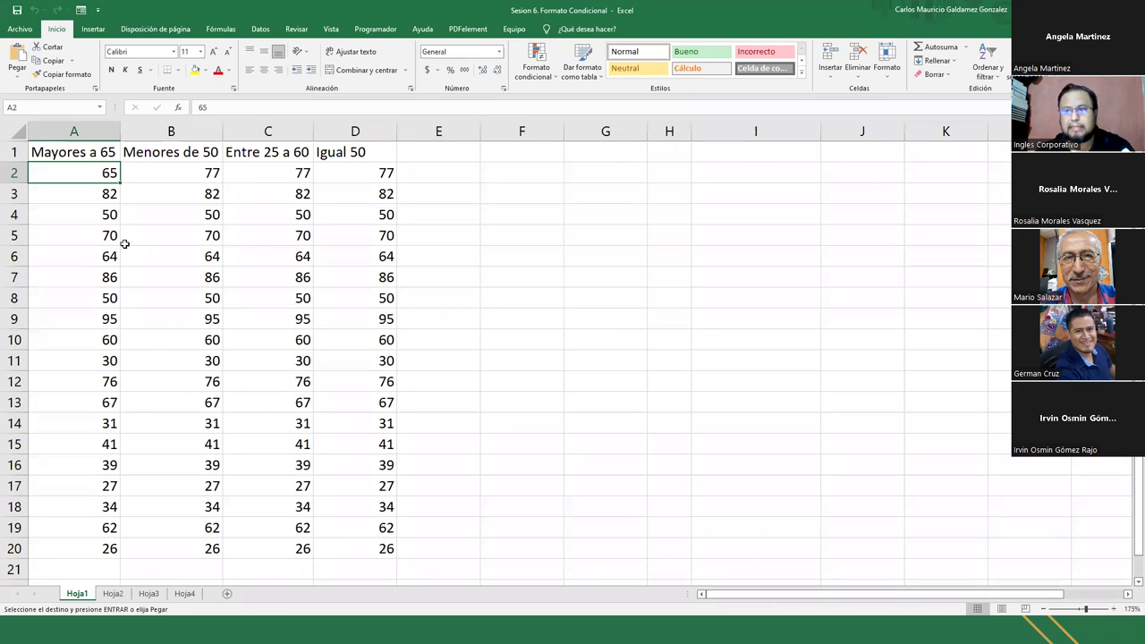
pyautogui.click(212, 172)
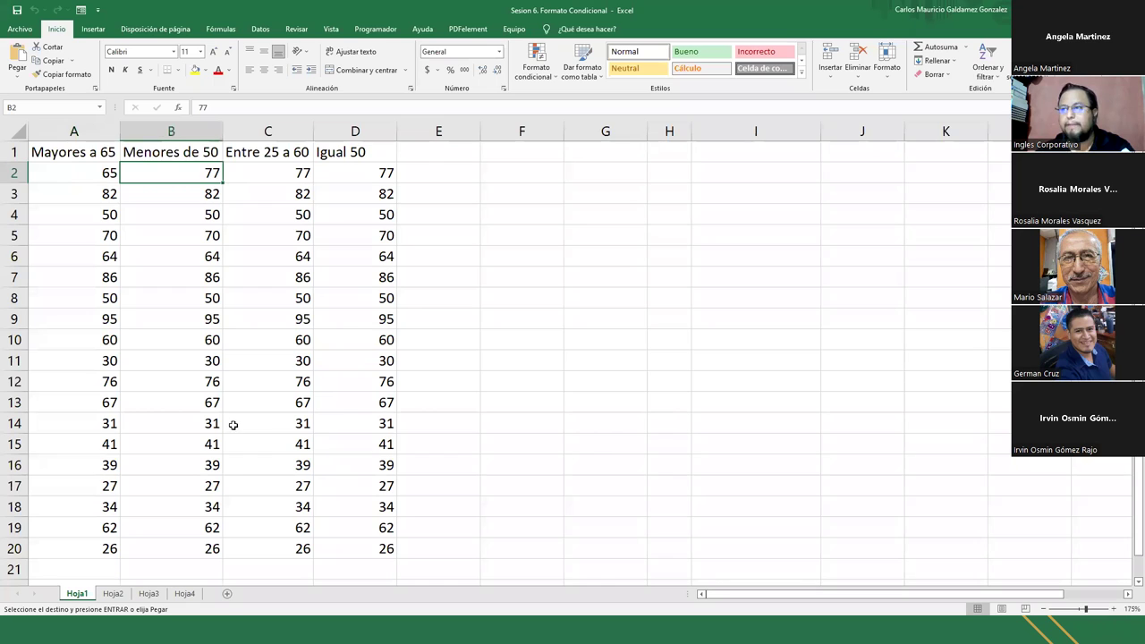
pyautogui.click(91, 173)
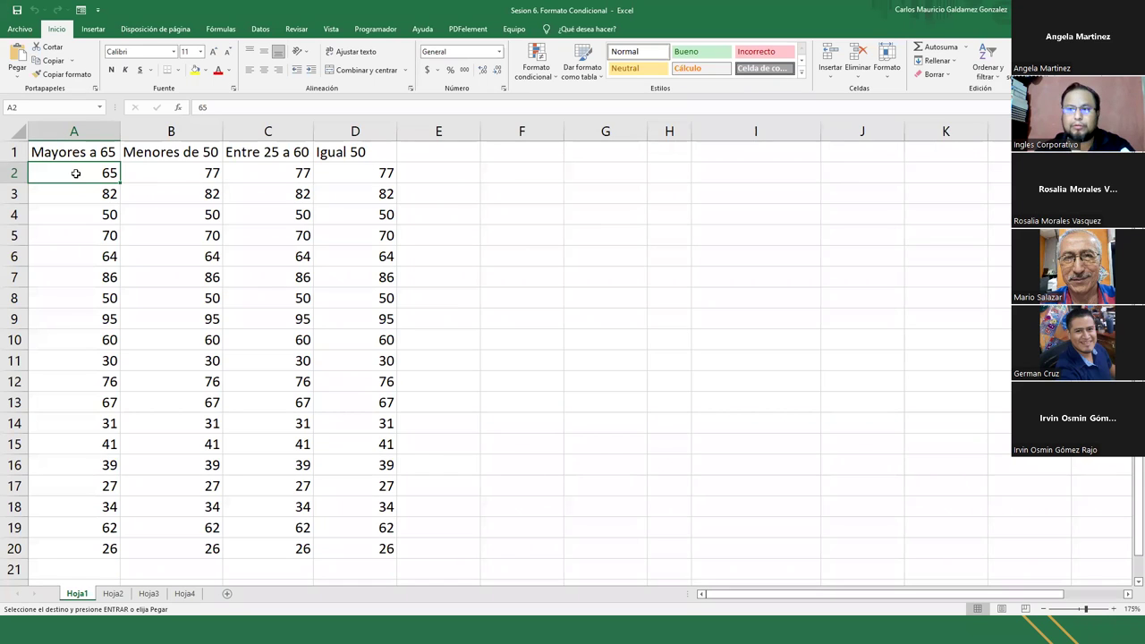
# Step: Start an "Es mayor que" cell-highlighting rule for the Mayores a 65 values in A2:A20
pyautogui.moveTo(76, 173); pyautogui.dragTo(80, 541)
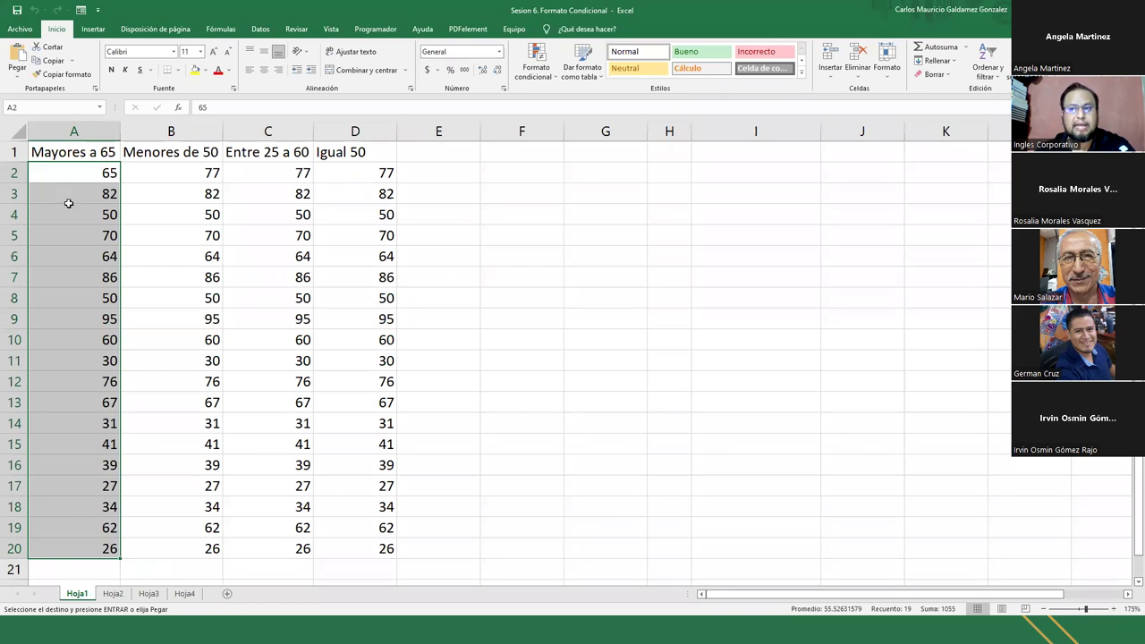
pyautogui.moveTo(69, 172); pyautogui.dragTo(66, 542)
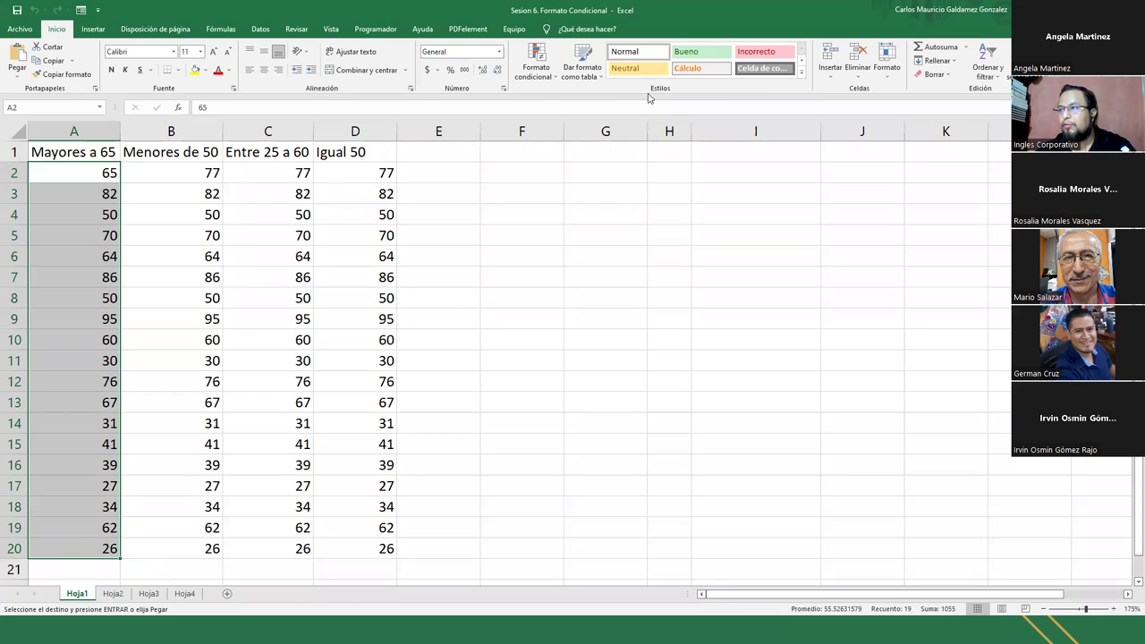
pyautogui.click(540, 84)
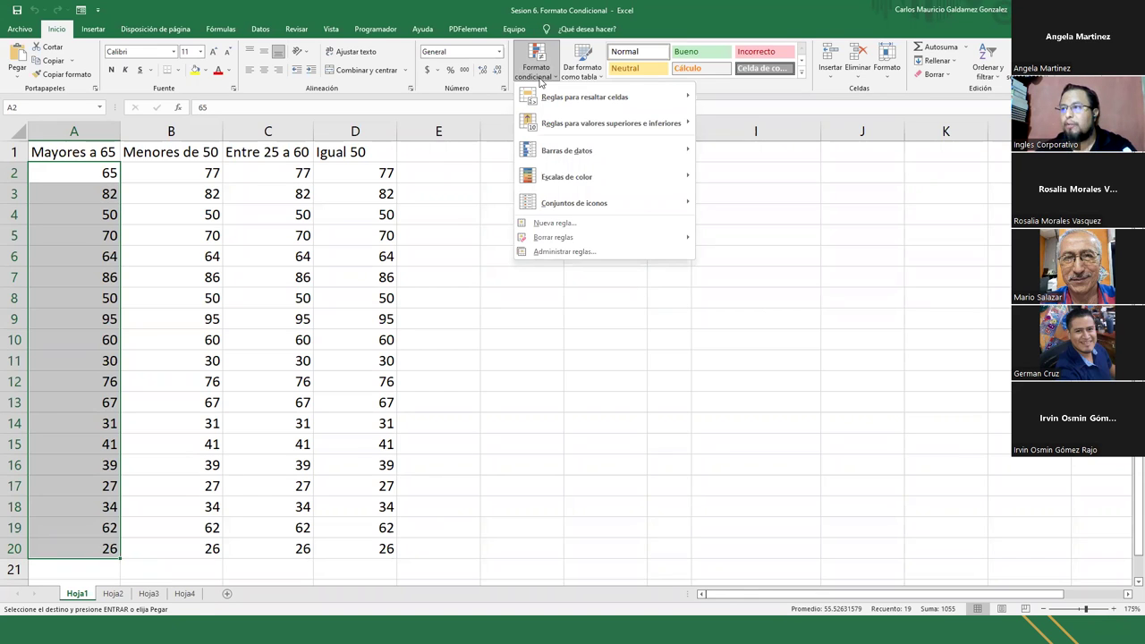
pyautogui.moveTo(626, 100)
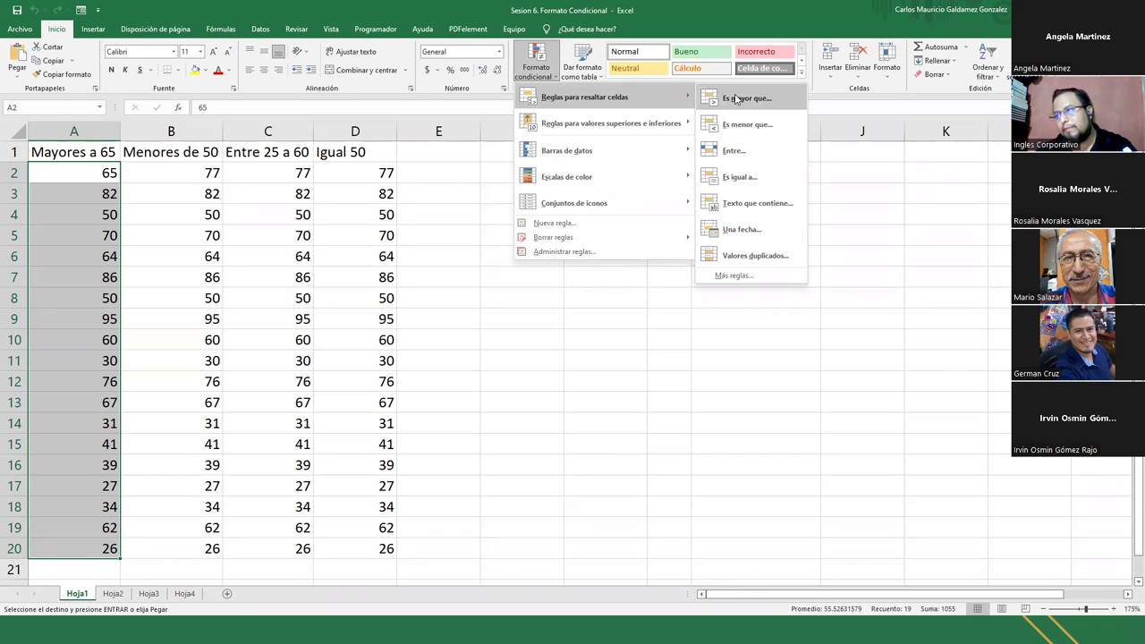
pyautogui.click(790, 98)
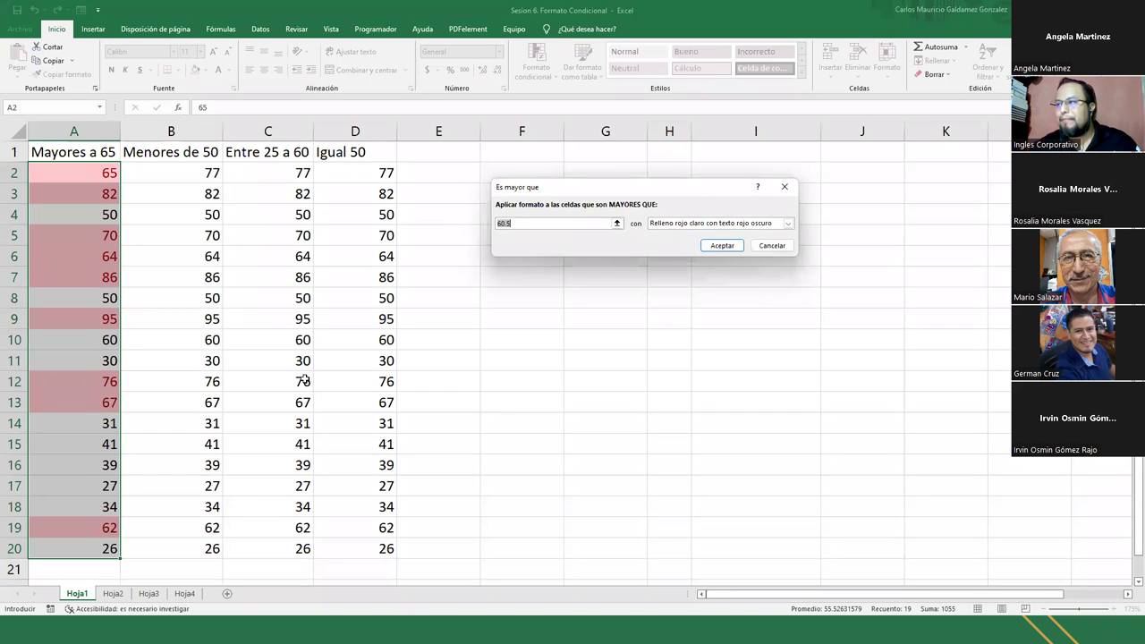
# Step: Preview the yellow, green, light red, red text and red border presets for the rule, ending on Relleno rojo claro con texto rojo oscuro
pyautogui.click(788, 225)
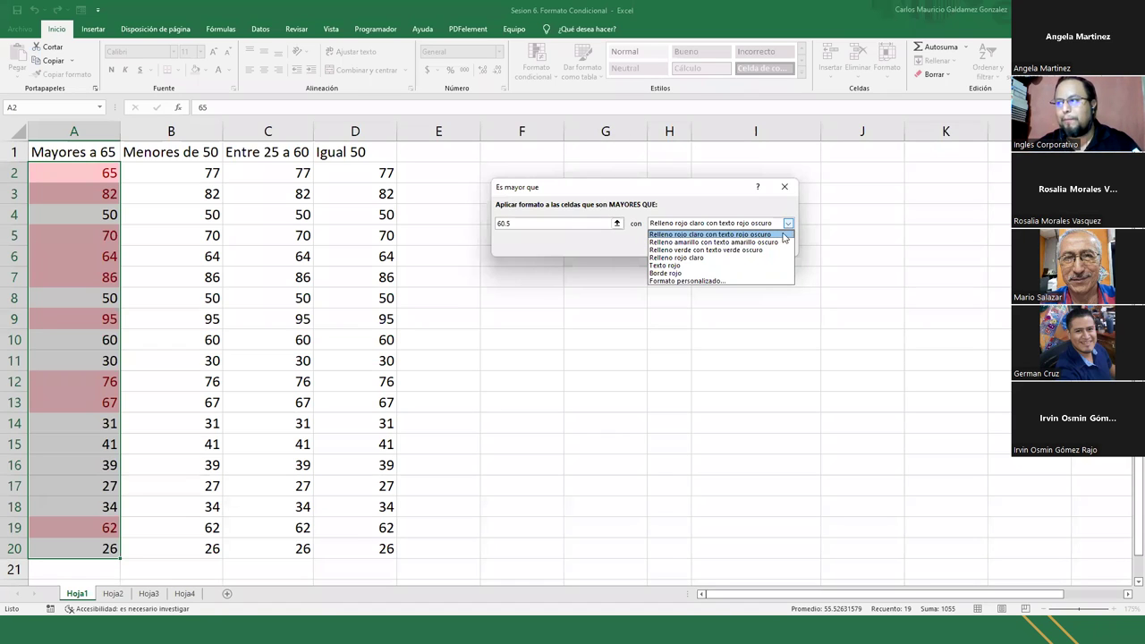
pyautogui.click(775, 243)
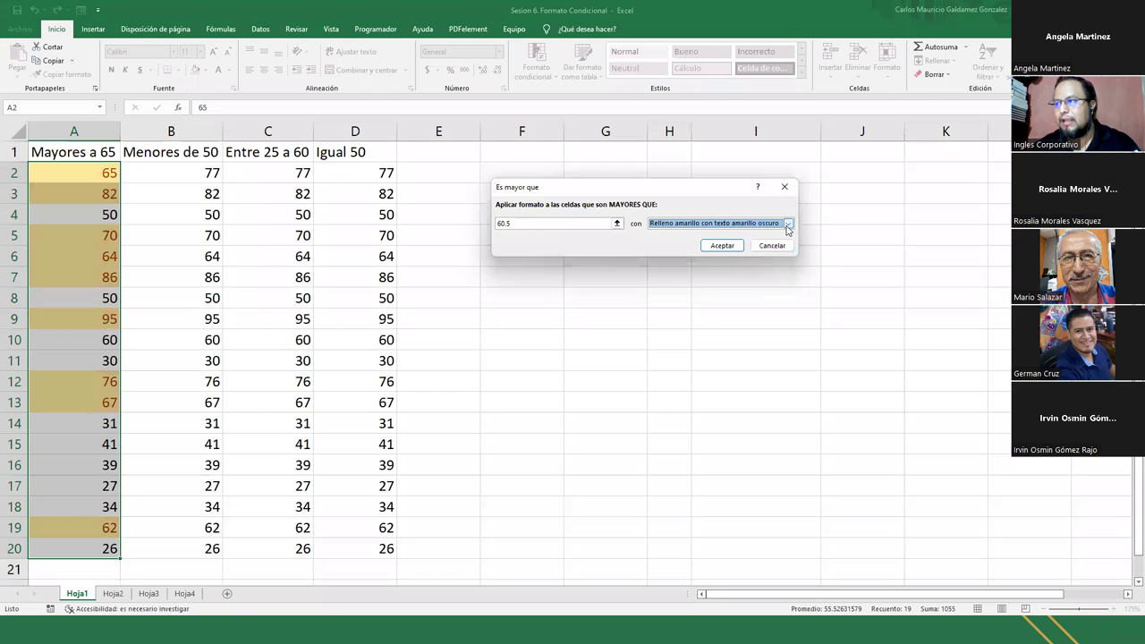
pyautogui.click(788, 223)
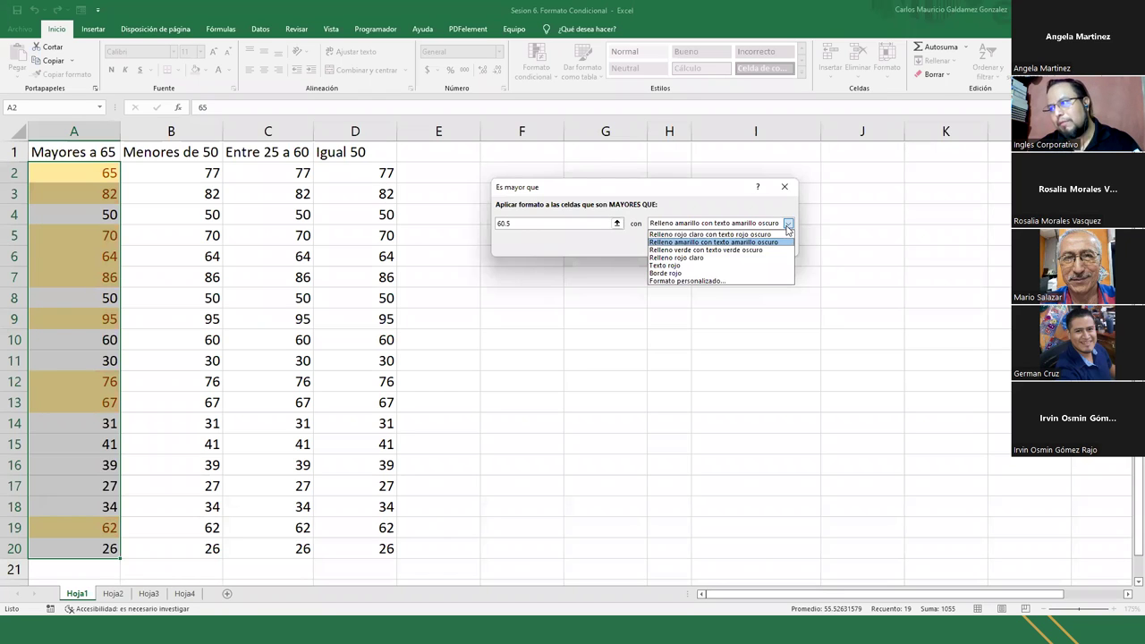
pyautogui.click(753, 250)
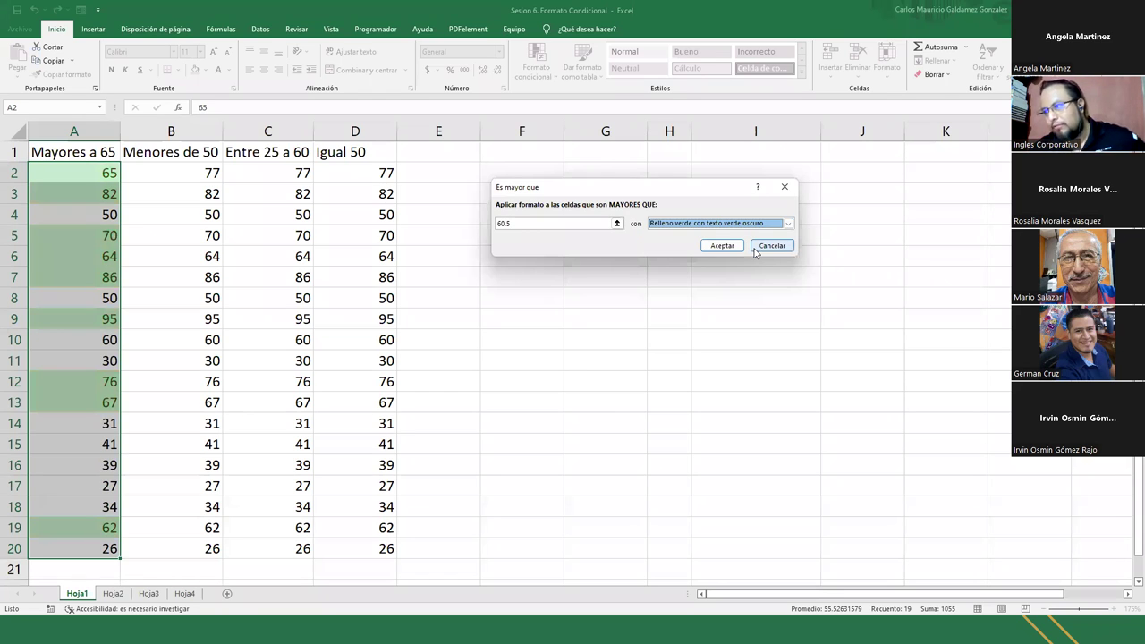
pyautogui.click(787, 223)
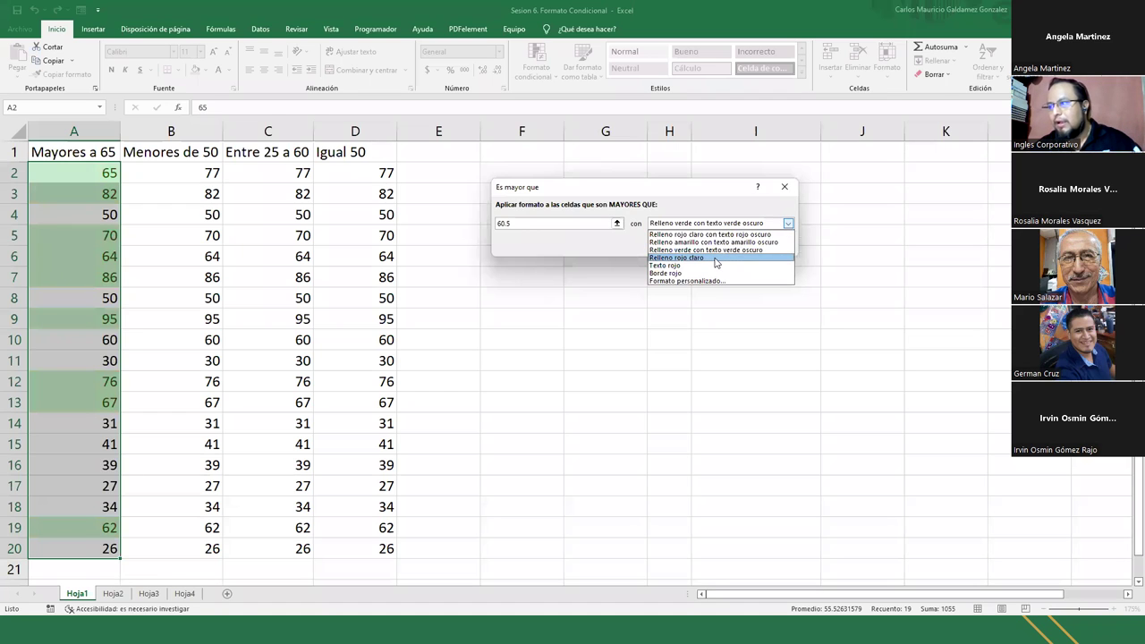
pyautogui.click(715, 257)
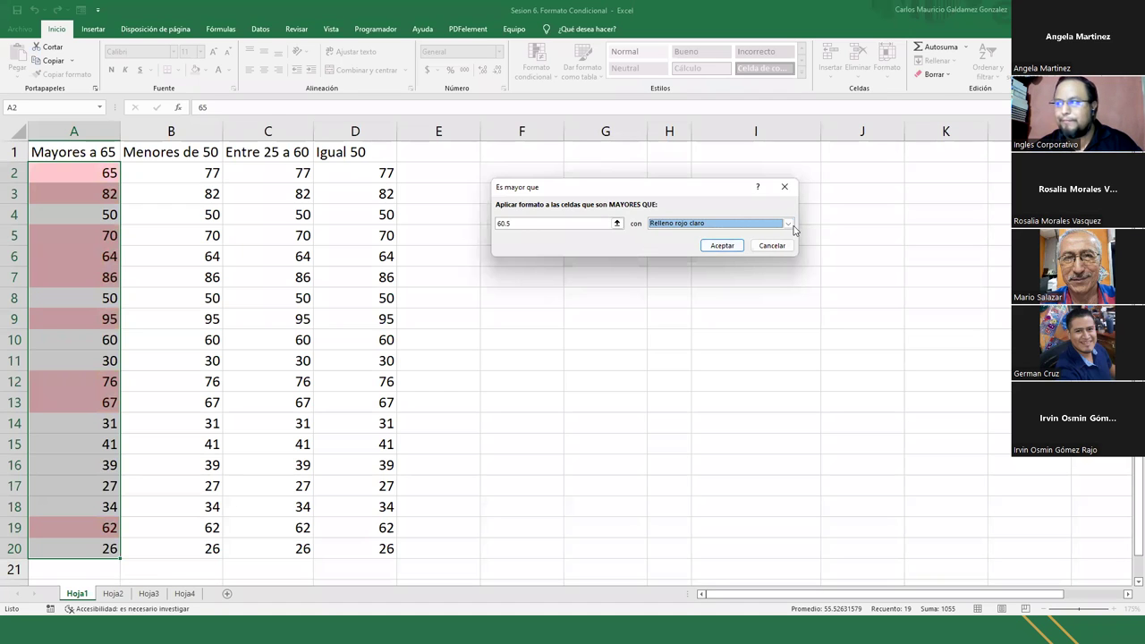
pyautogui.click(720, 224)
pyautogui.click(695, 271)
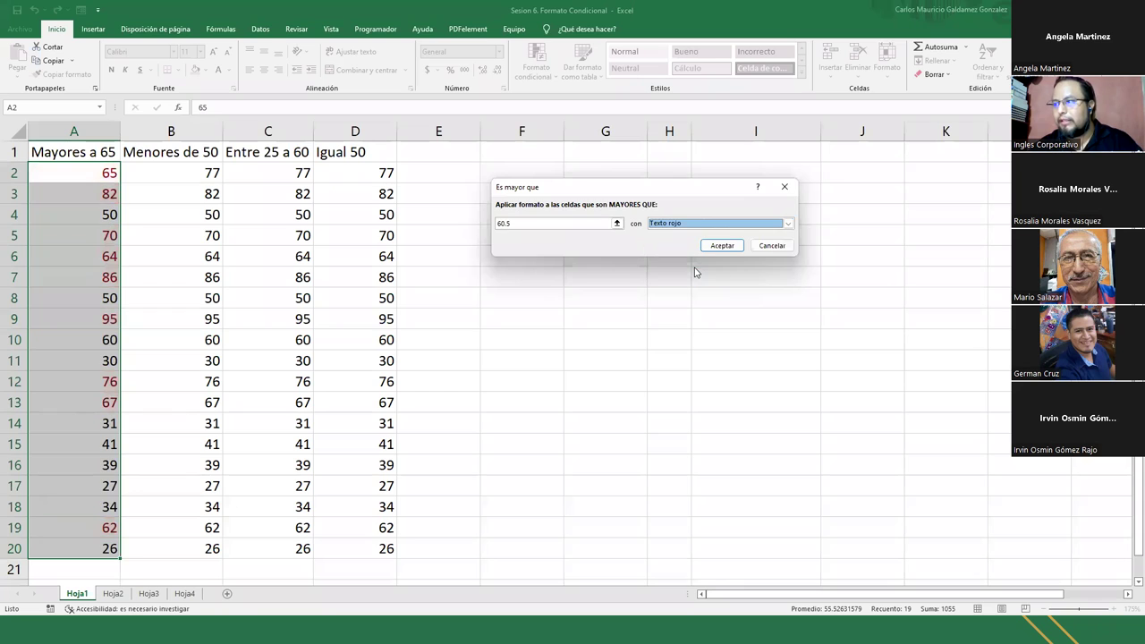
pyautogui.click(702, 224)
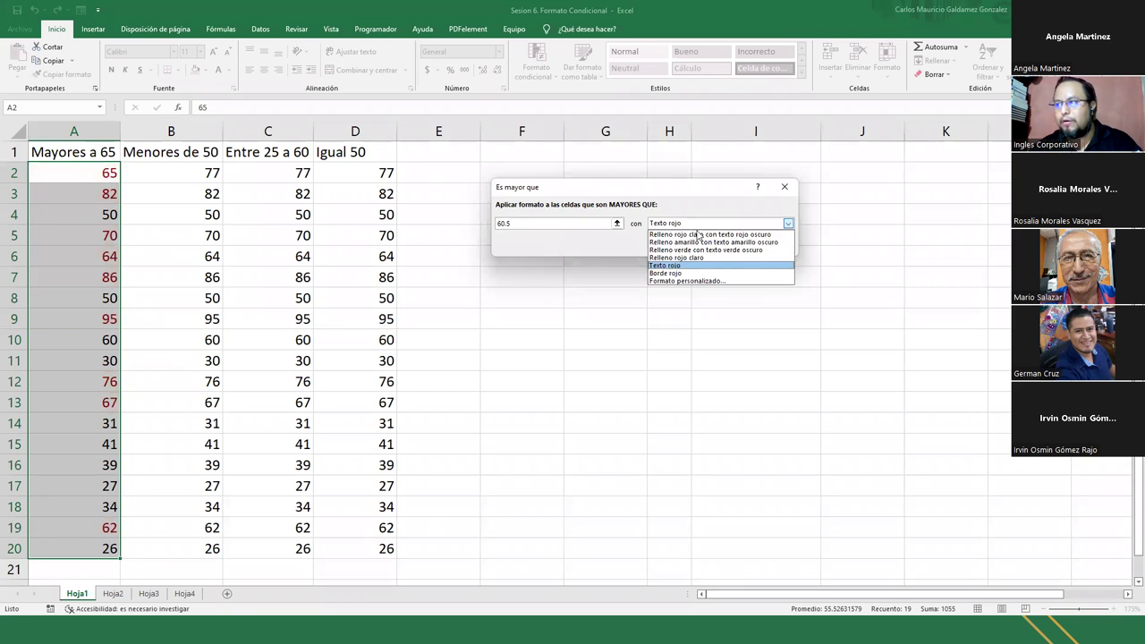
pyautogui.click(679, 274)
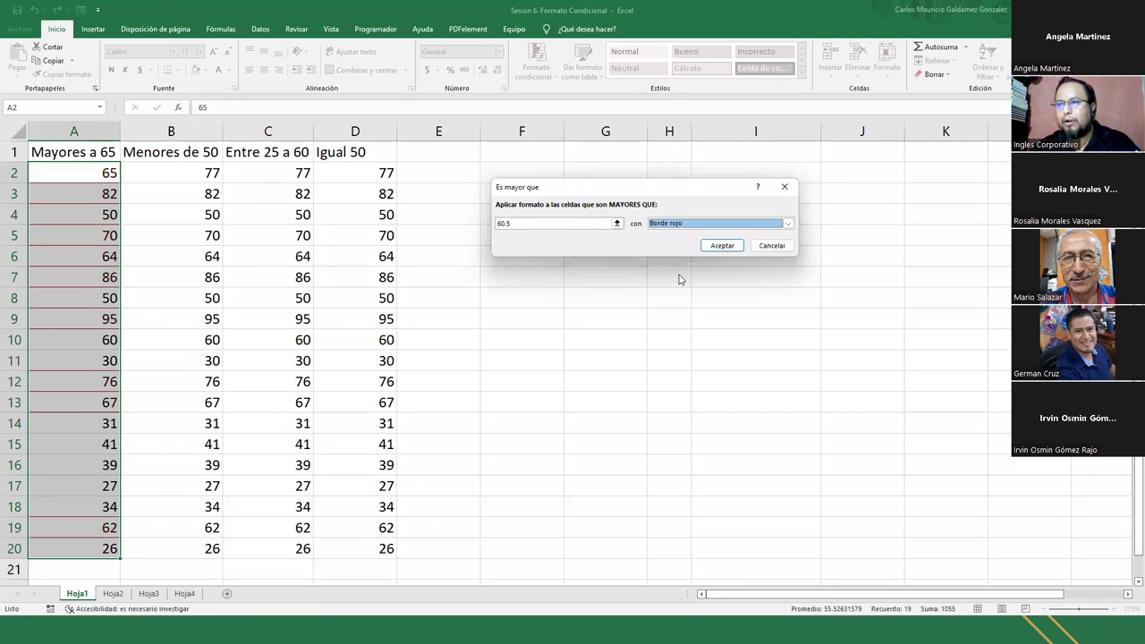
pyautogui.click(692, 226)
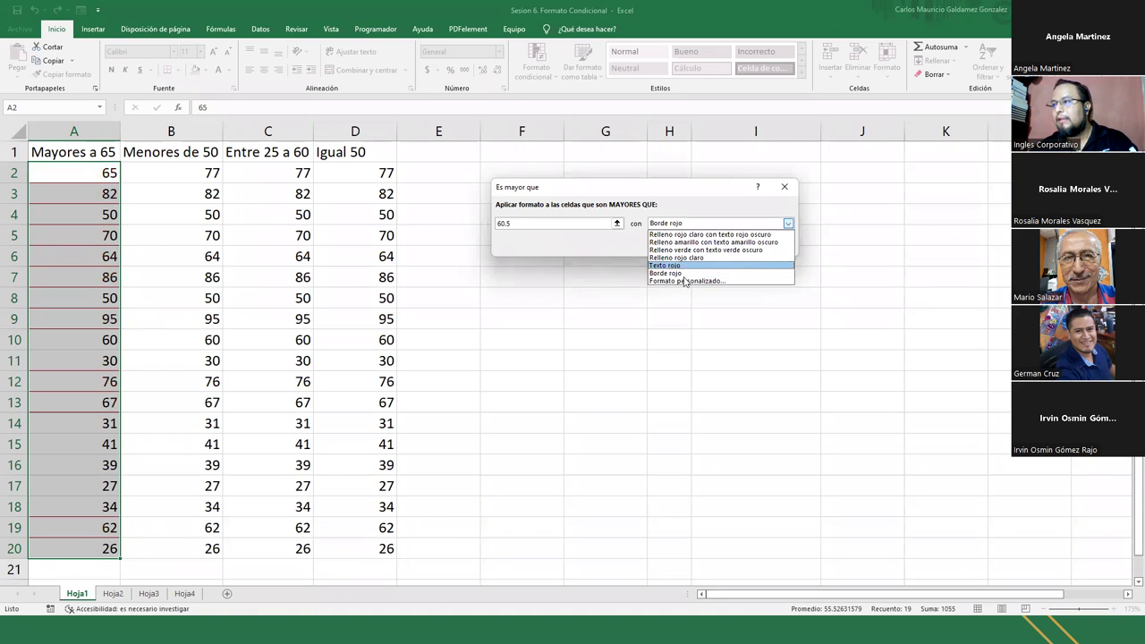
pyautogui.click(677, 235)
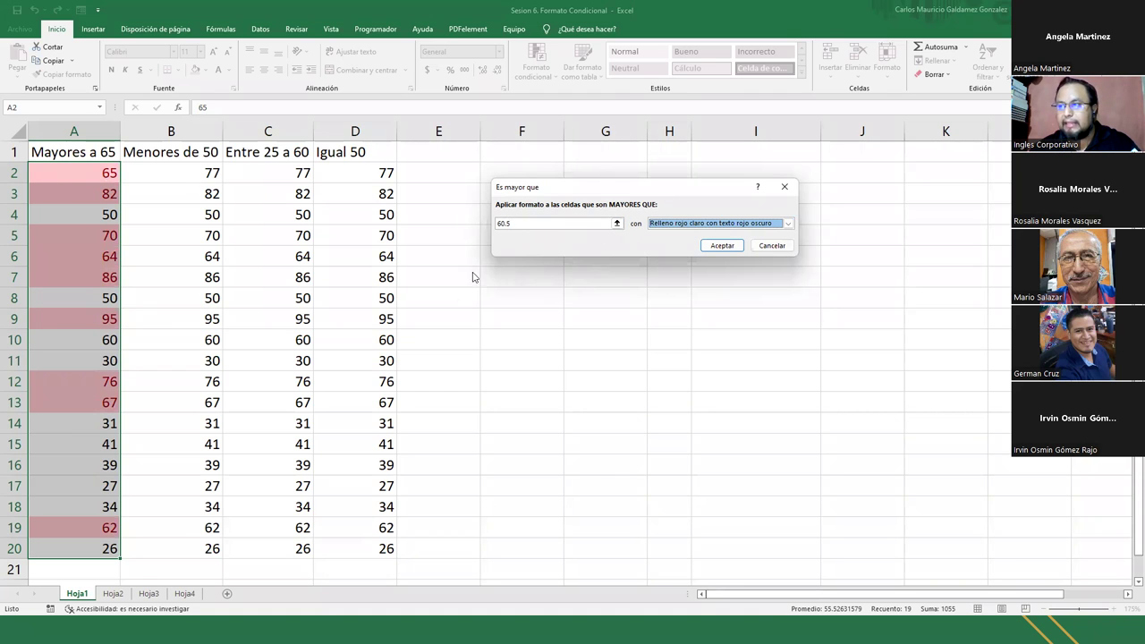
# Step: Set the "Es mayor que" threshold to 65 and apply the rule to the Mayores a 65 column
pyautogui.click(519, 223)
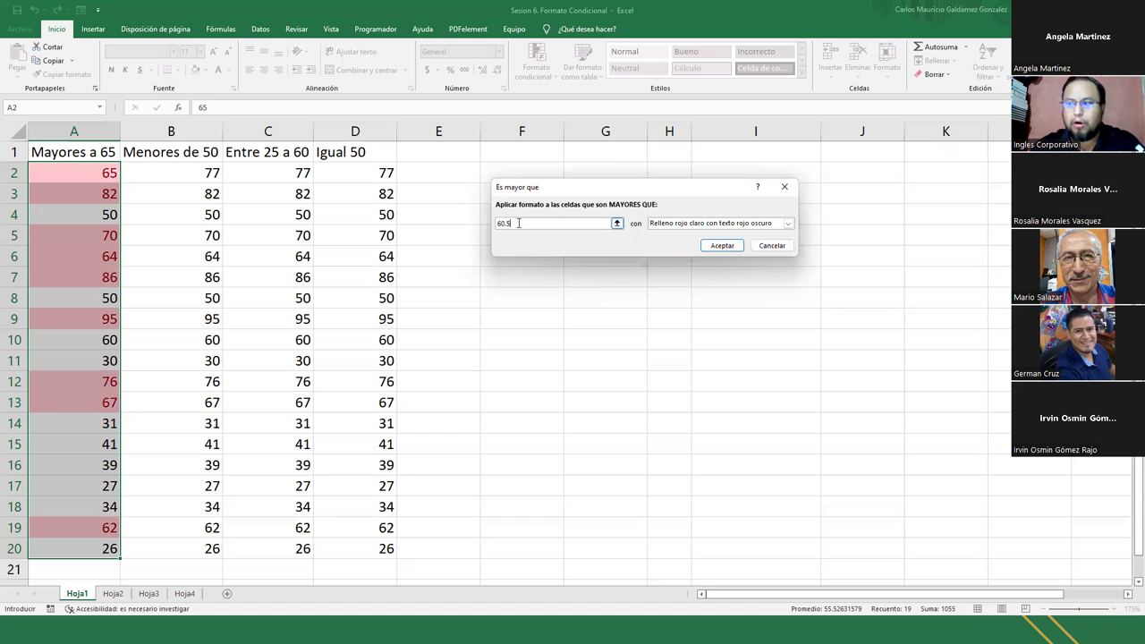
pyautogui.press('BackSpace')
pyautogui.press('BackSpace')
pyautogui.press('BackSpace')
pyautogui.press('BackSpace')
pyautogui.write('65')
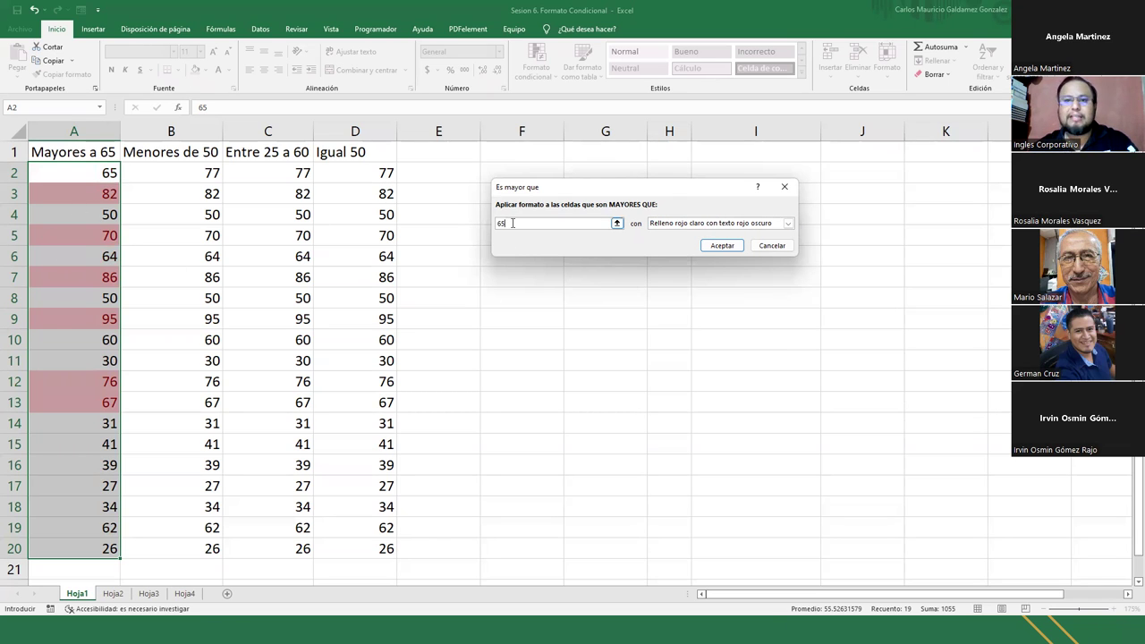
pyautogui.moveTo(512, 222); pyautogui.dragTo(483, 222)
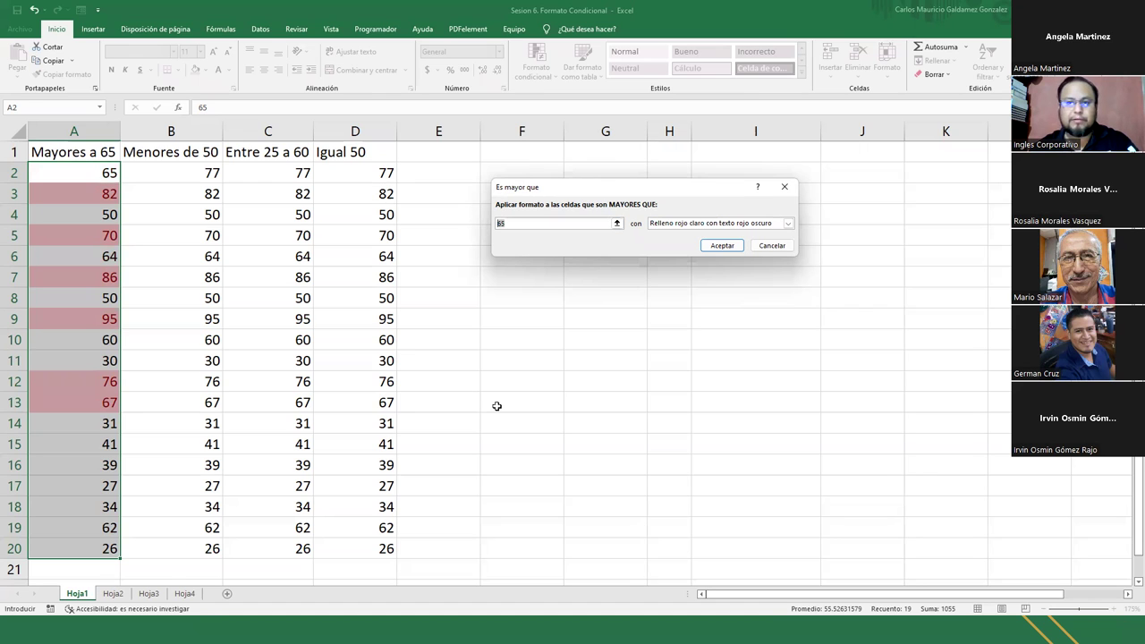
pyautogui.click(721, 245)
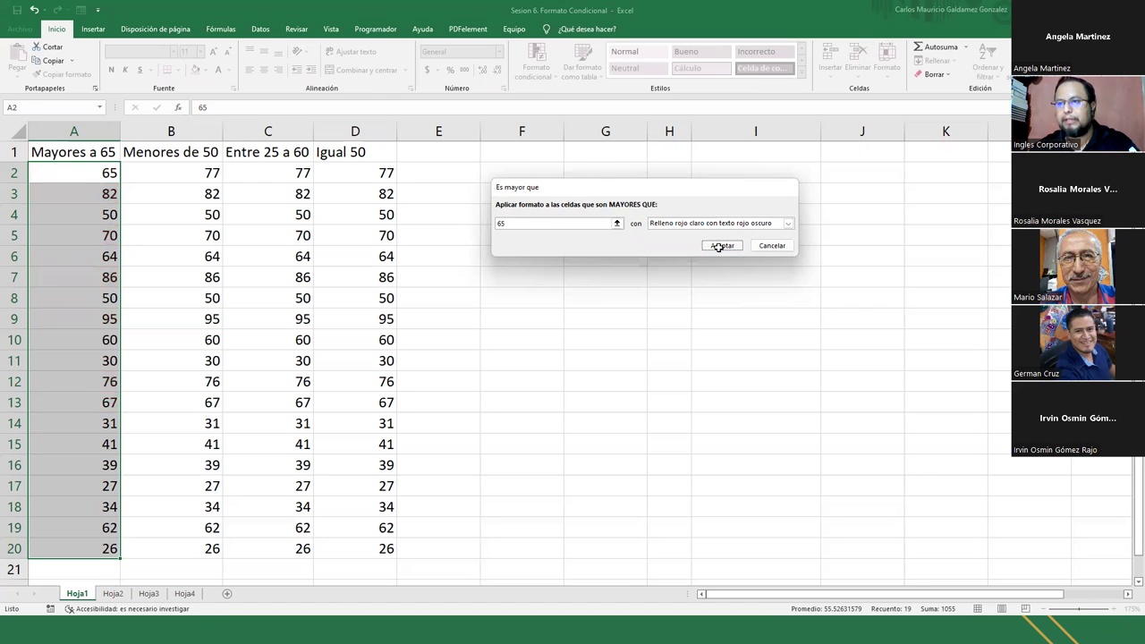
pyautogui.click(145, 398)
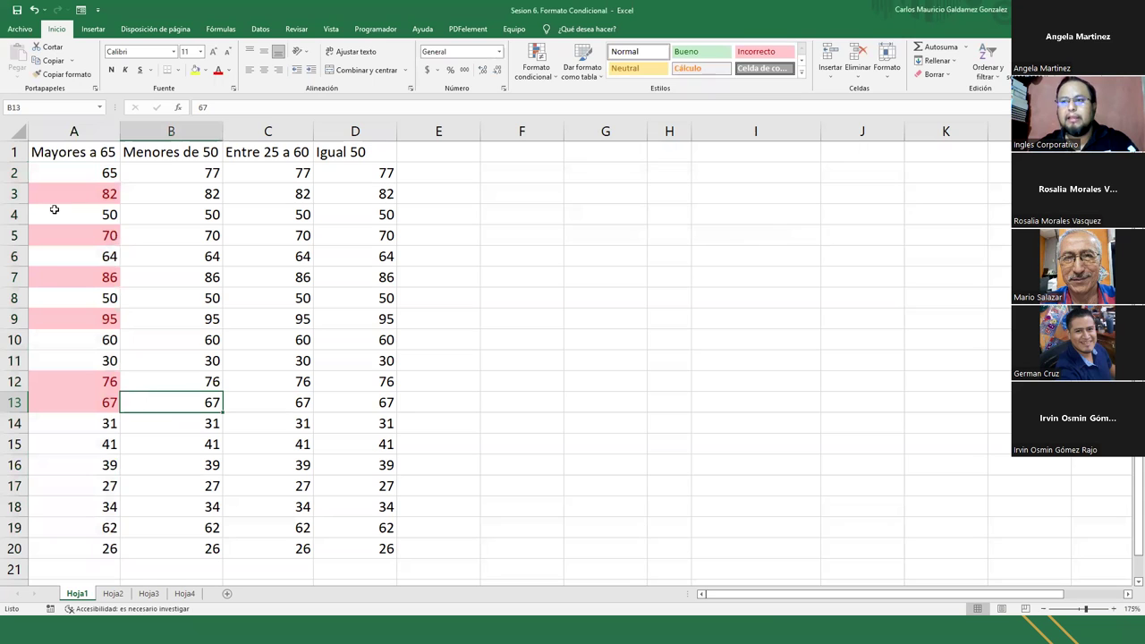
# Step: Test the greater-than rule by entering 61 in cell A2, and restore the value to 65
pyautogui.moveTo(64, 173); pyautogui.dragTo(77, 547)
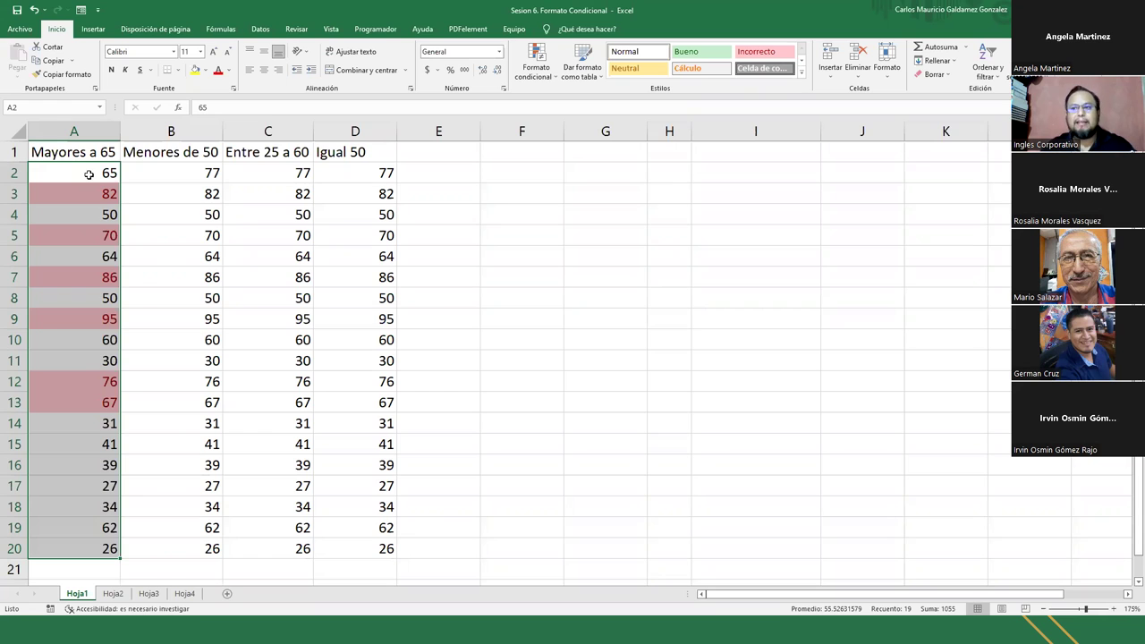
pyautogui.click(90, 174)
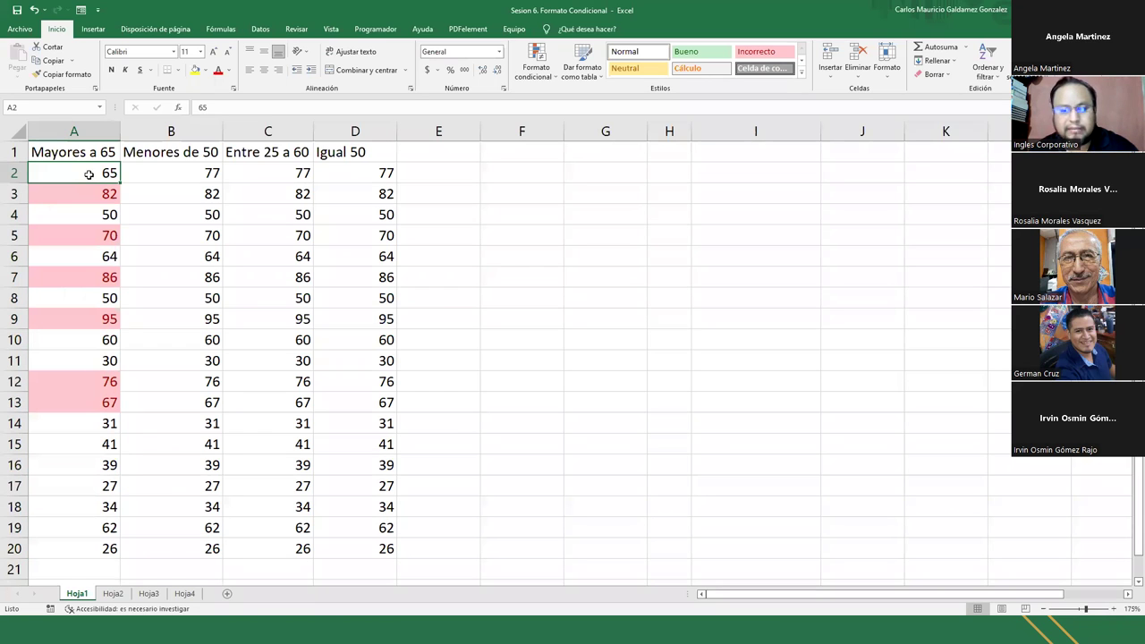
pyautogui.write('61')
pyautogui.press('Return')
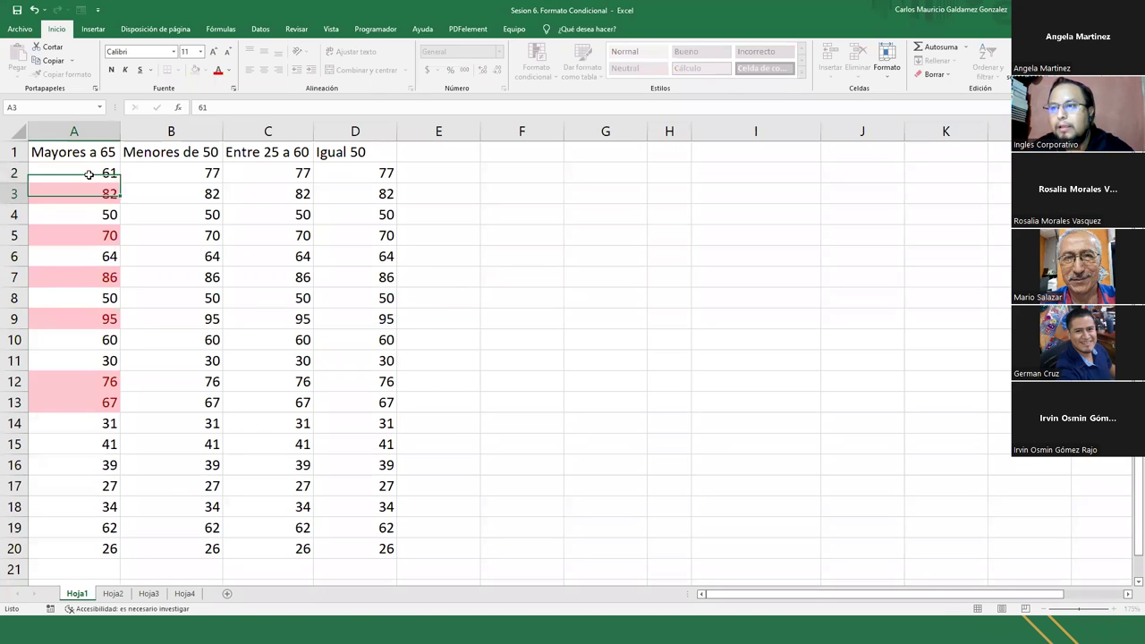
pyautogui.click(90, 173)
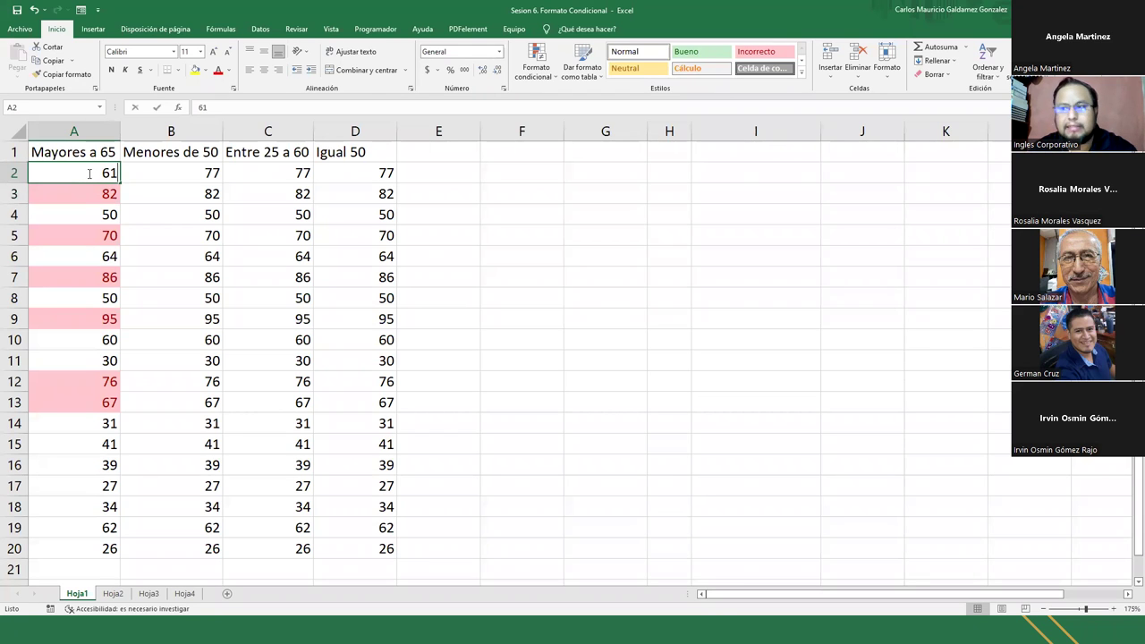
pyautogui.write('65')
pyautogui.press('Return')
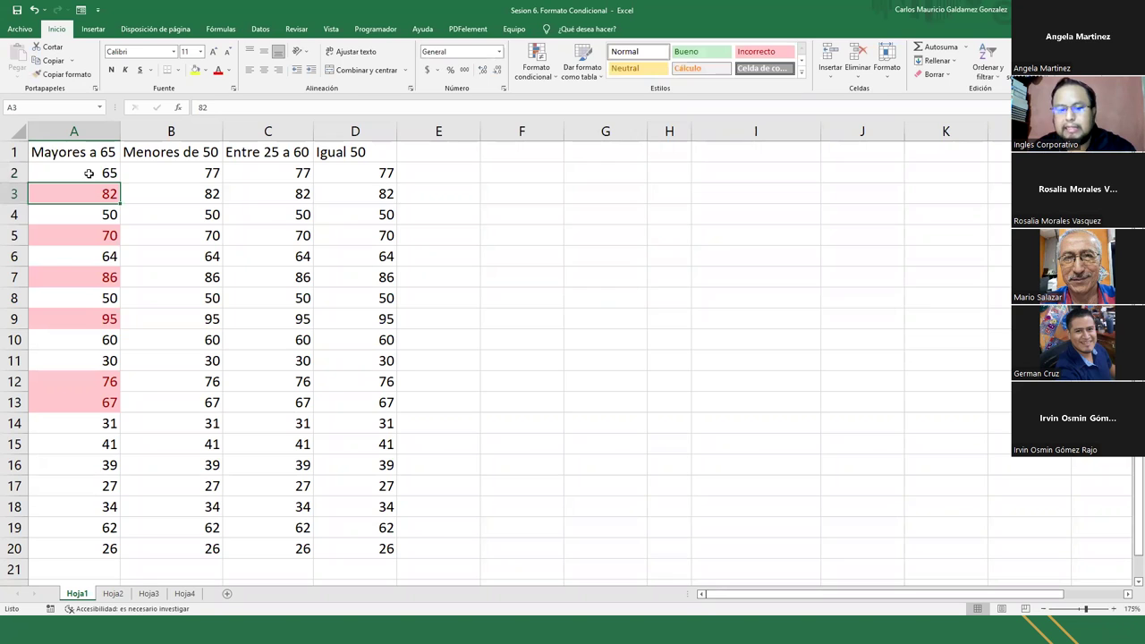
# Step: Test the rule's boundary in cell A2 with 65.01 and 64.99, and set the cell back to 65
pyautogui.click(90, 173)
pyautogui.write('65.01')
pyautogui.press('Return')
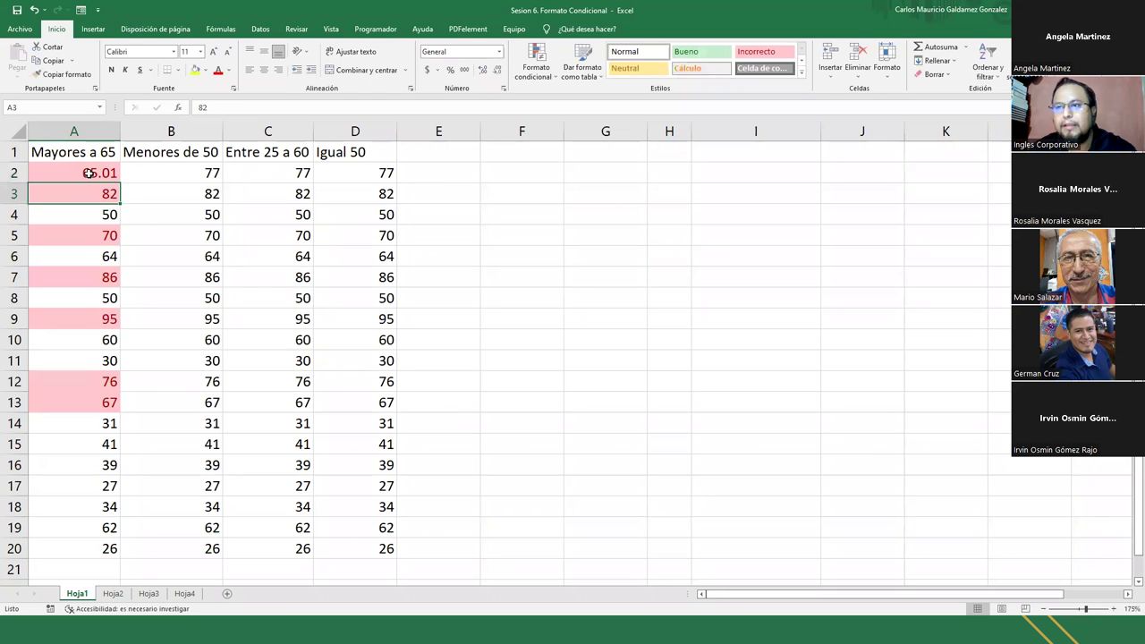
pyautogui.click(67, 178)
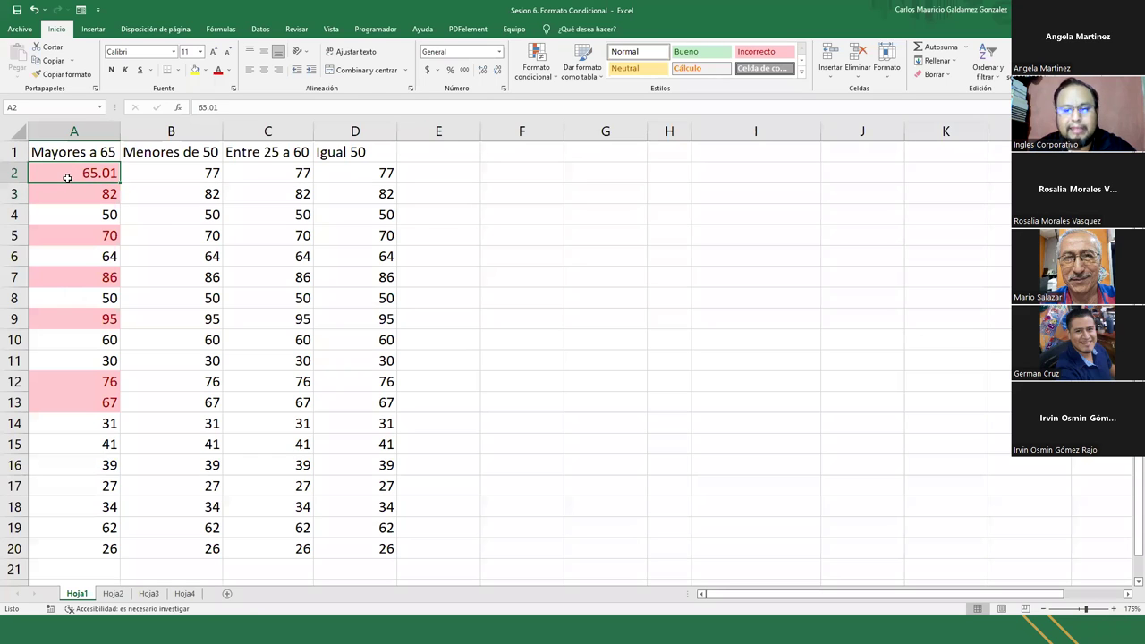
pyautogui.write('64.99')
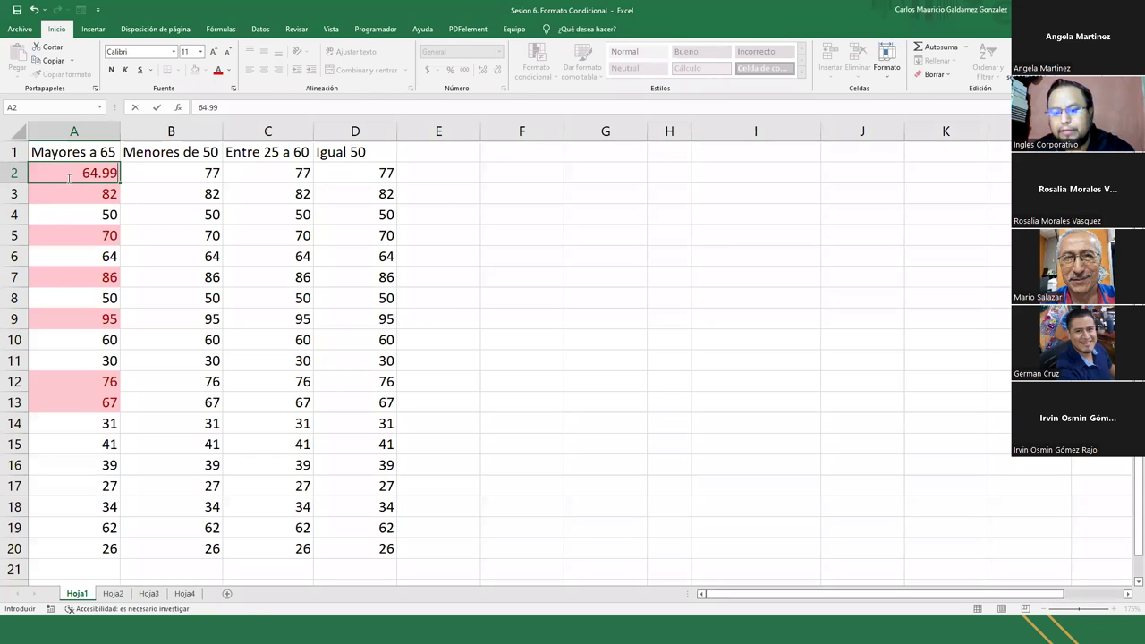
pyautogui.press('Return')
pyautogui.click(67, 178)
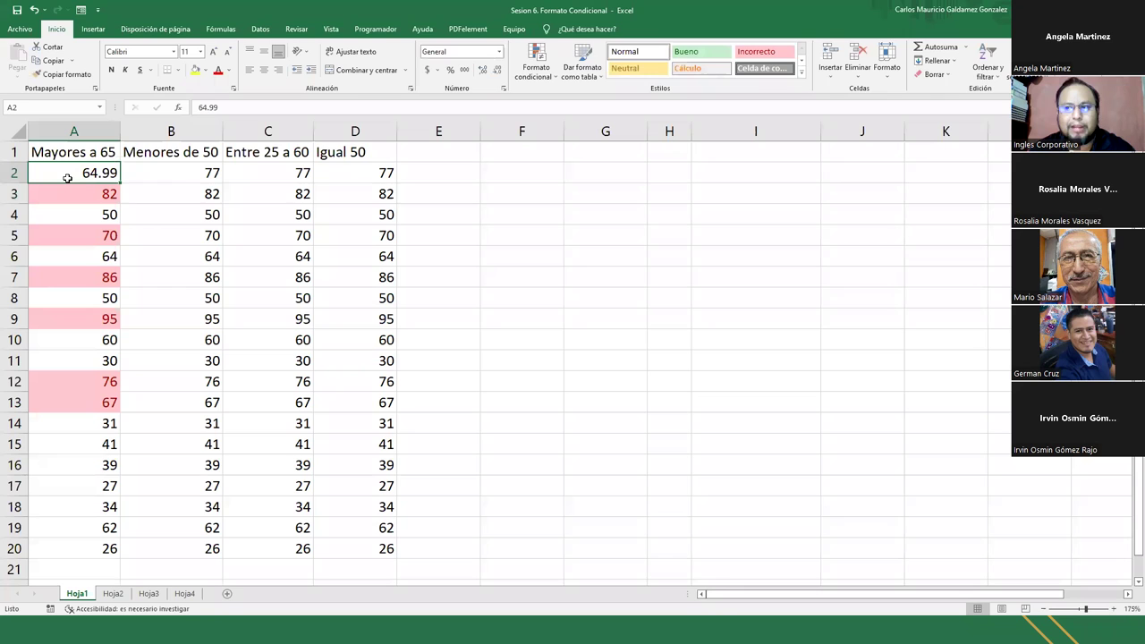
pyautogui.write('65')
pyautogui.press('Return')
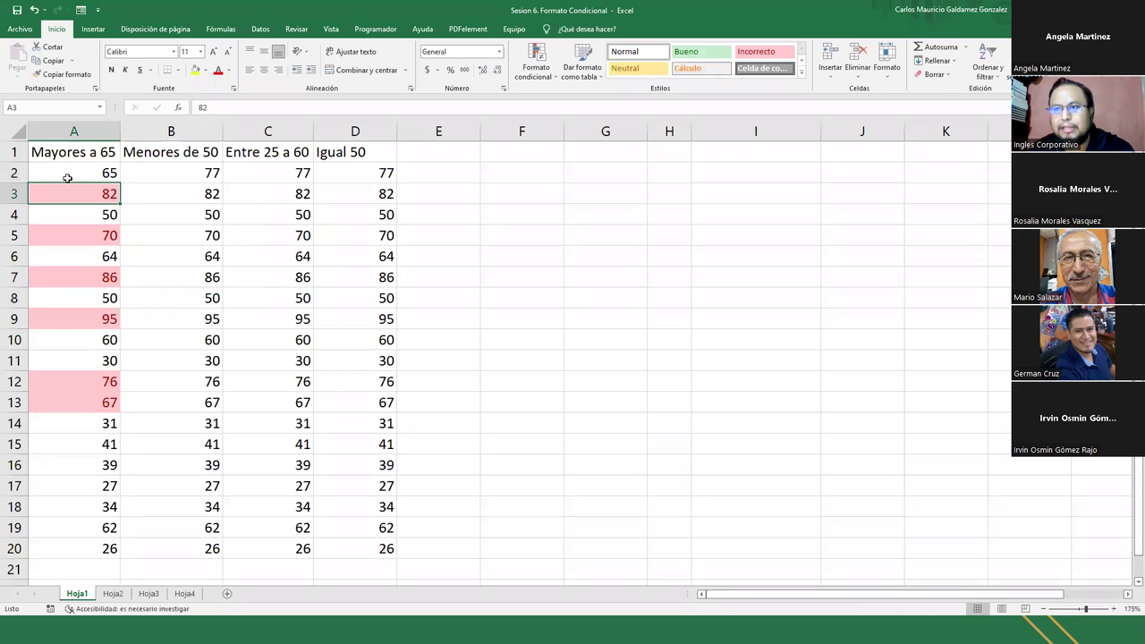
# Step: Repeat the boundary test in cell A2 with 65.01 only, and return the cell to 65
pyautogui.click(63, 149)
pyautogui.click(64, 174)
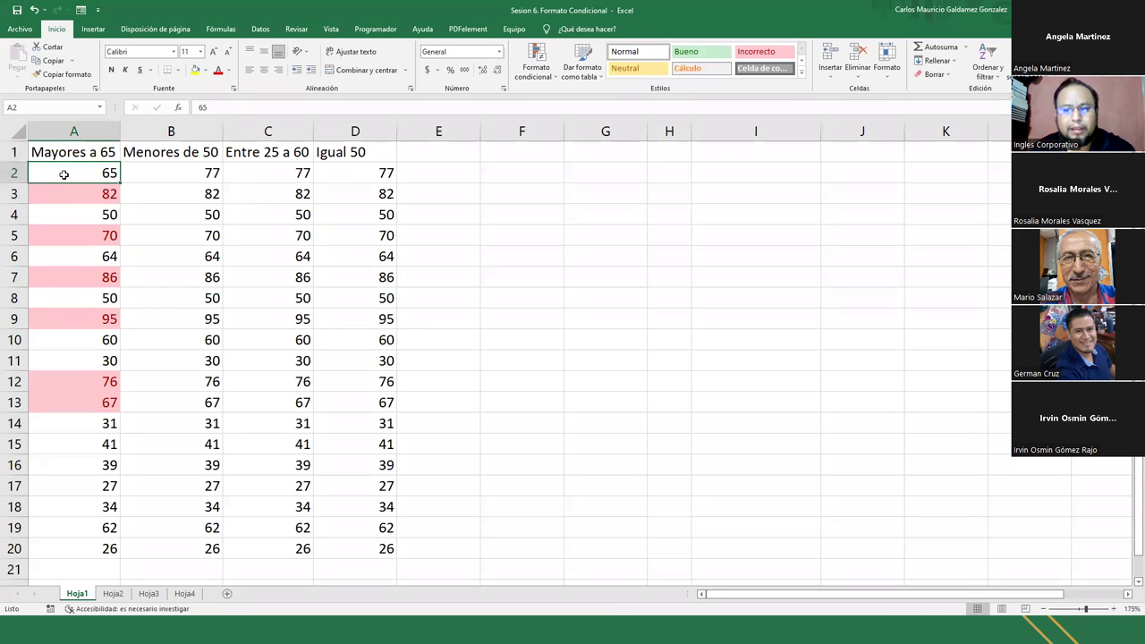
pyautogui.write('65.01')
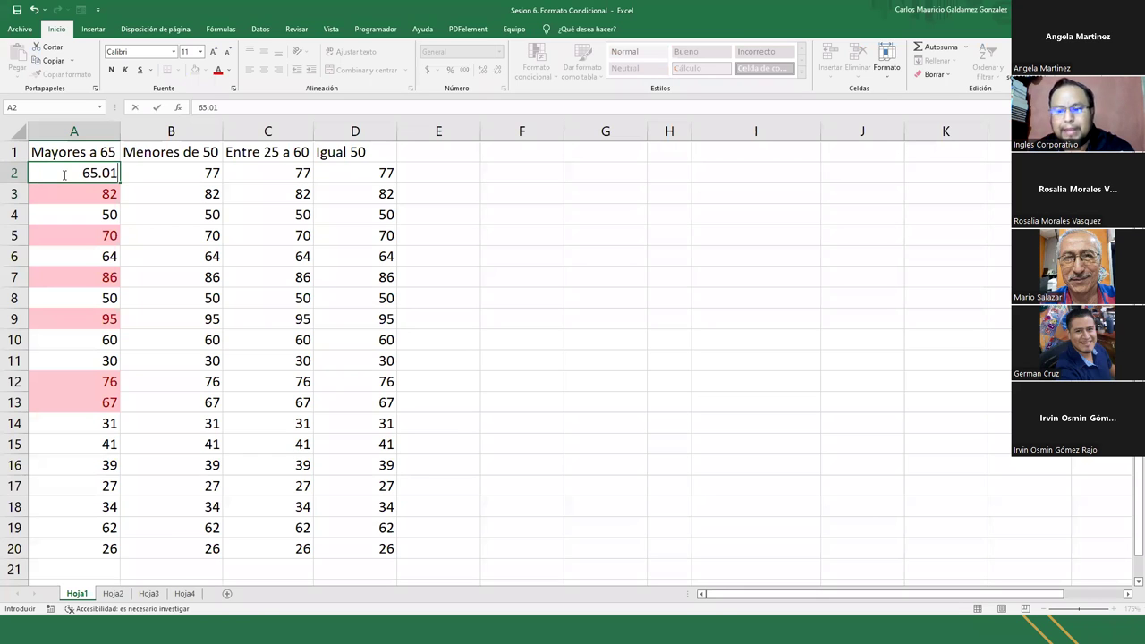
pyautogui.press('Return')
pyautogui.click(64, 175)
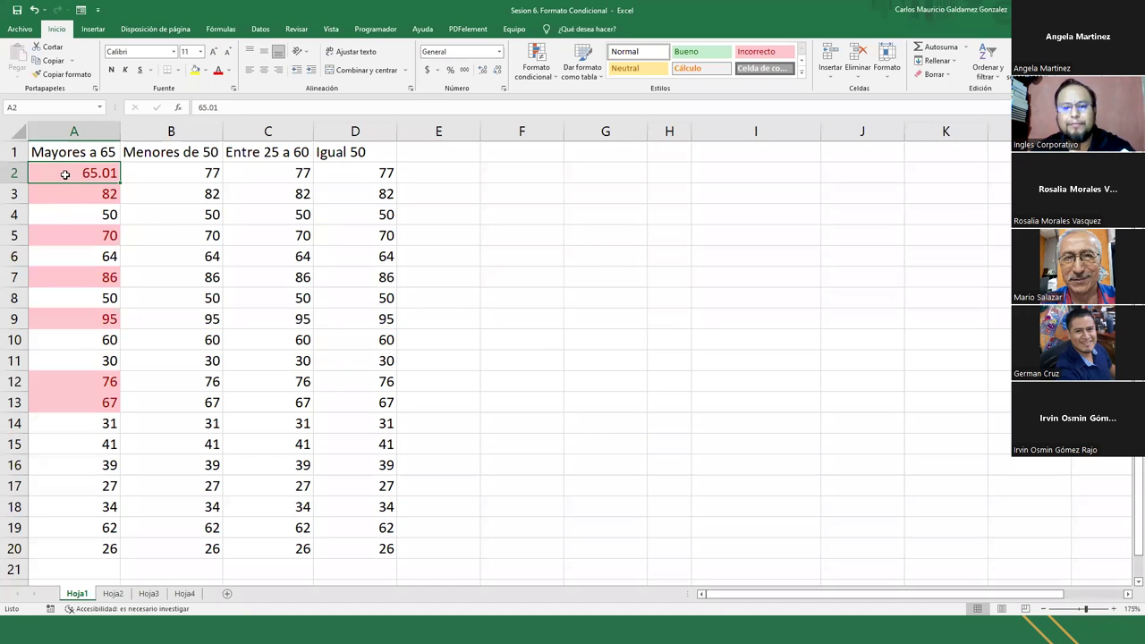
pyautogui.write('65')
pyautogui.press('Return')
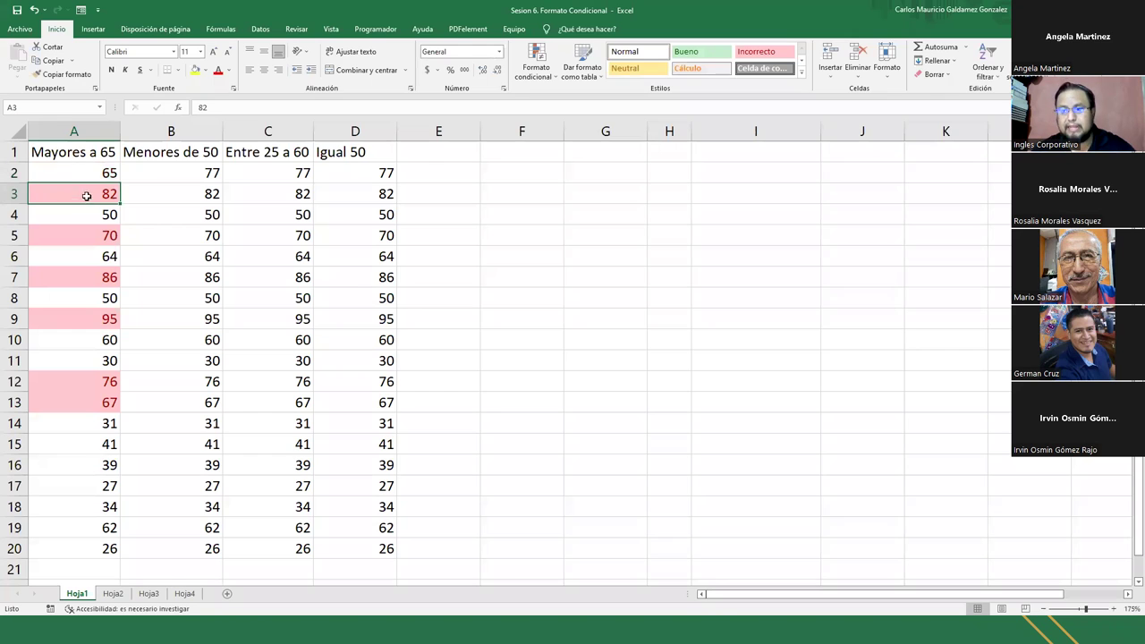
pyautogui.click(63, 170)
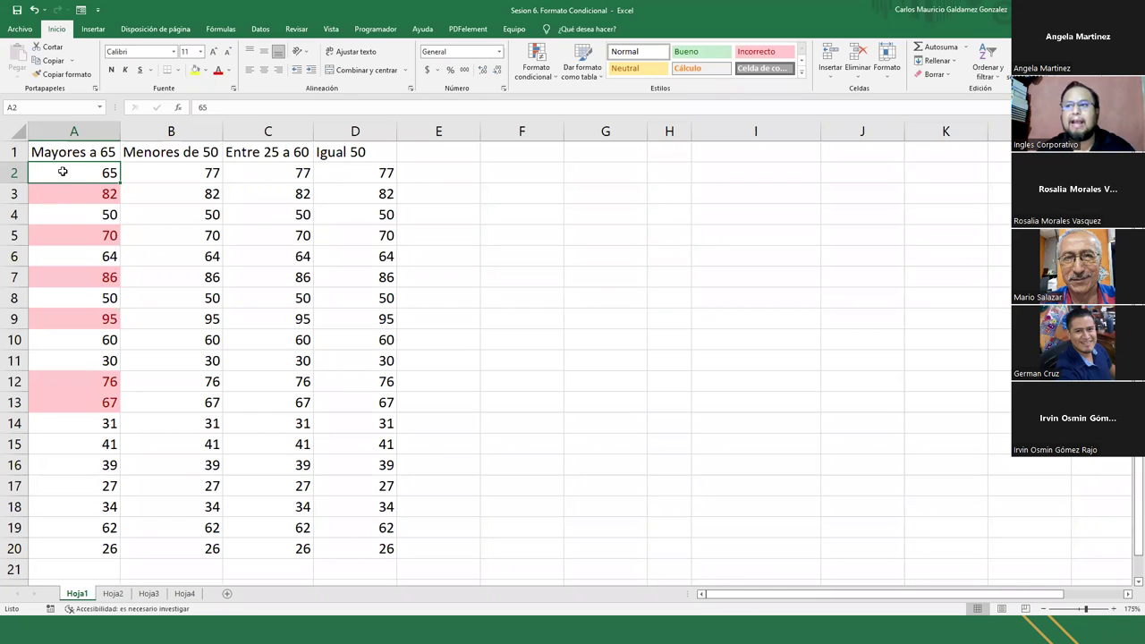
# Step: Start an "Es menor que" cell-highlighting rule for the Menores de 50 values in B2:B20 with a threshold of 50
pyautogui.click(161, 175)
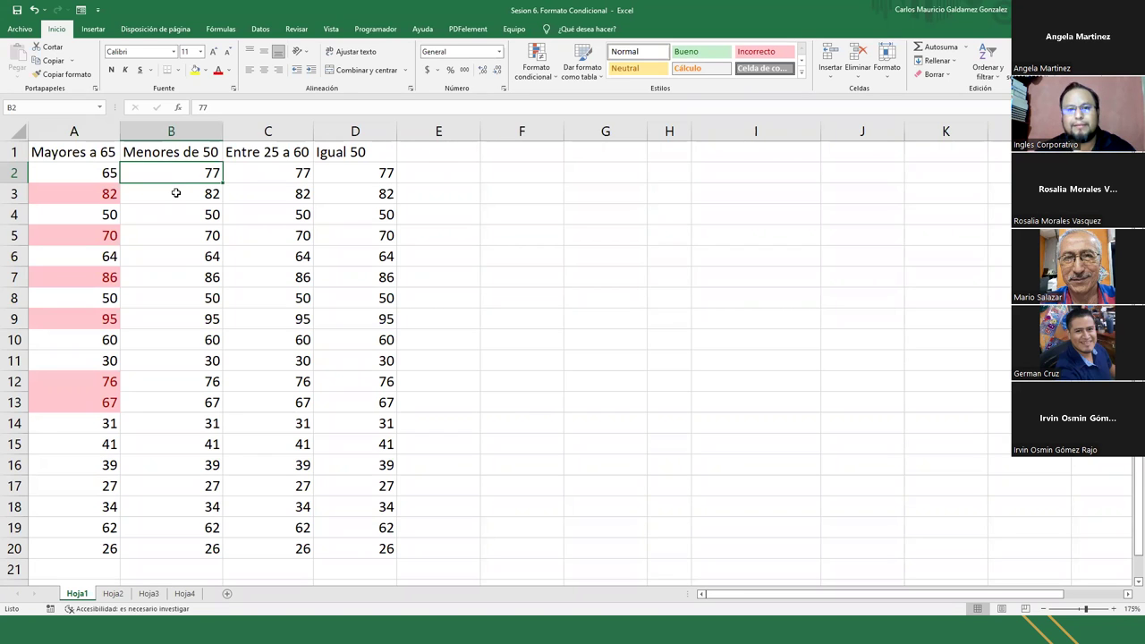
pyautogui.click(177, 193)
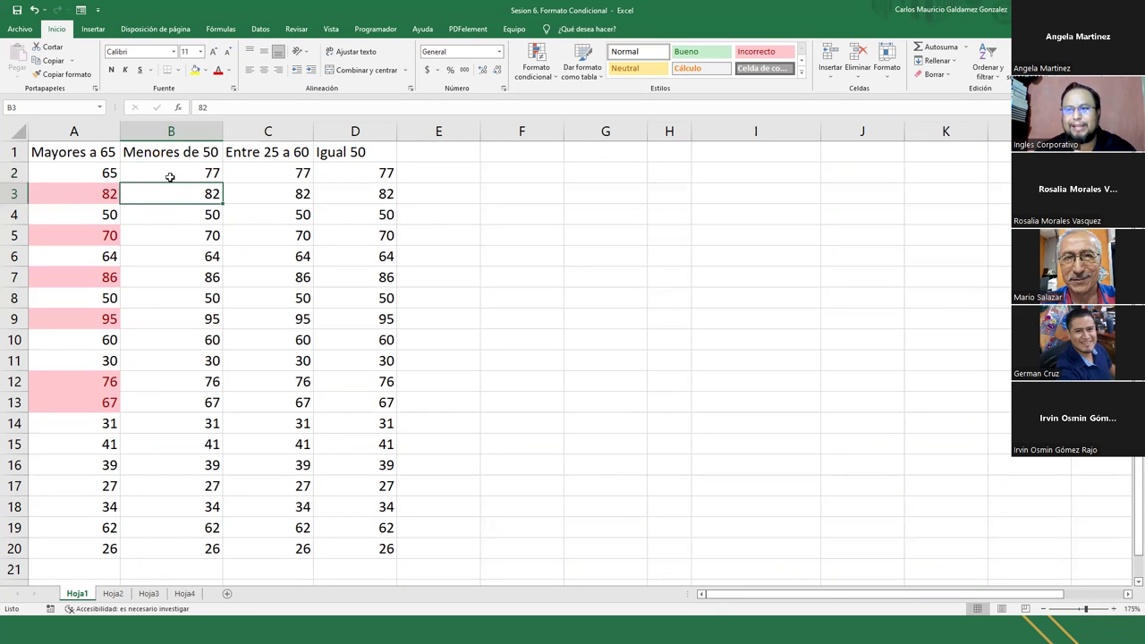
pyautogui.click(168, 173)
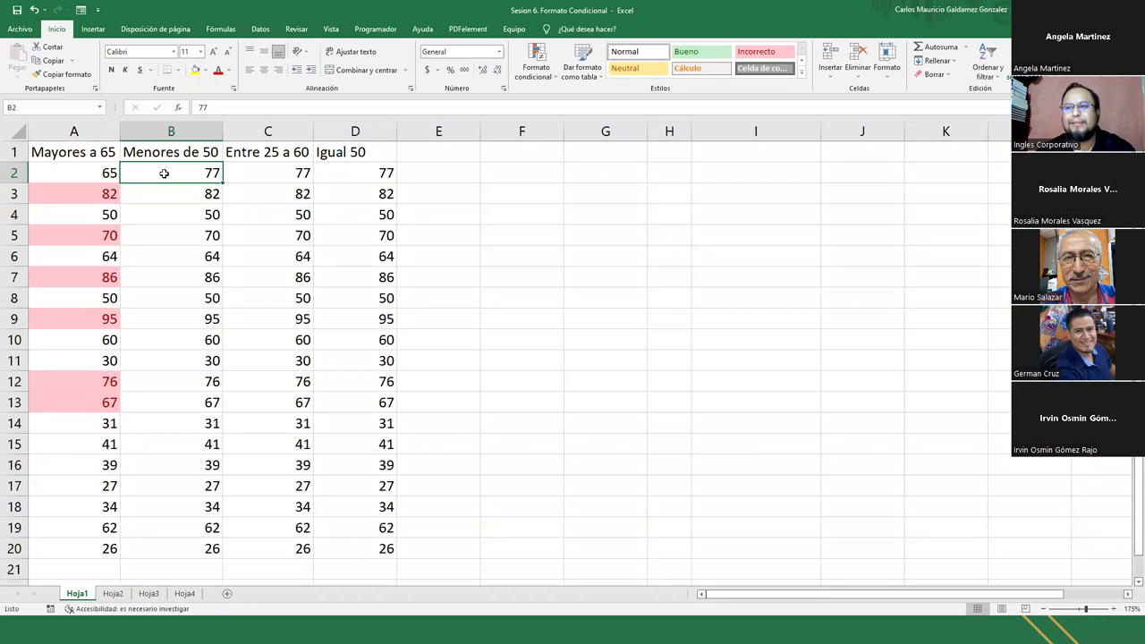
pyautogui.moveTo(163, 172); pyautogui.dragTo(174, 547)
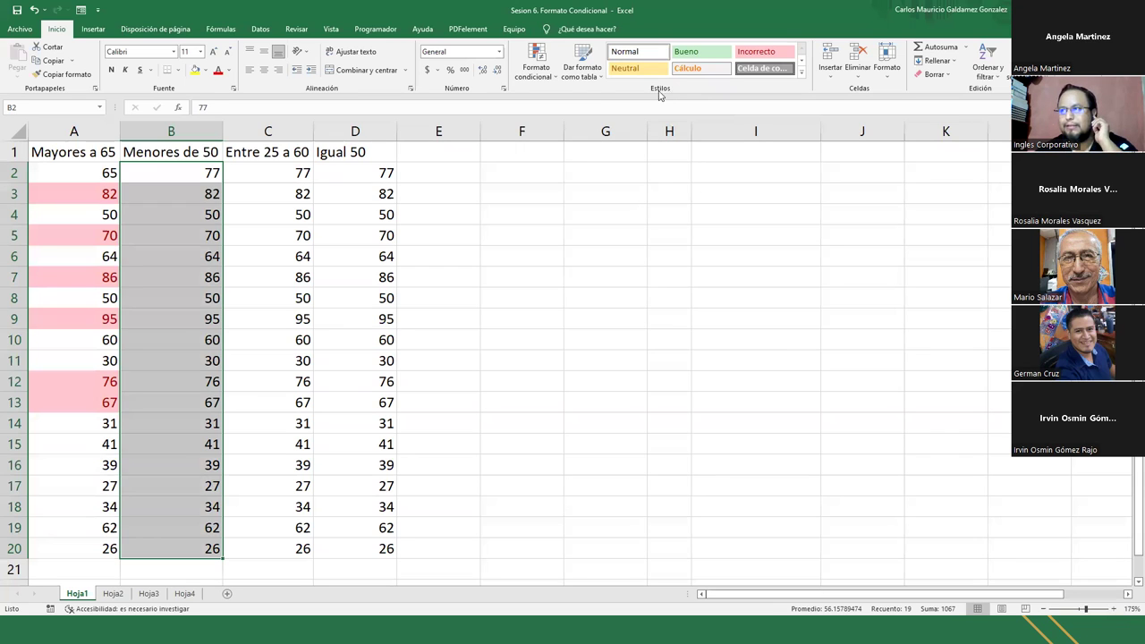
pyautogui.click(540, 79)
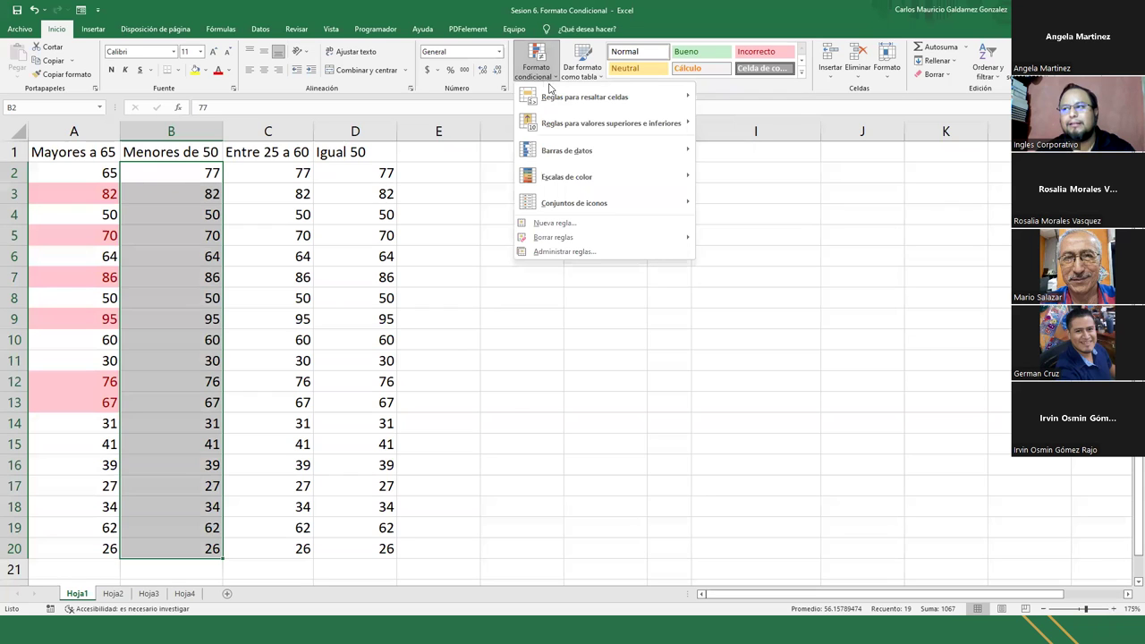
pyautogui.moveTo(631, 100)
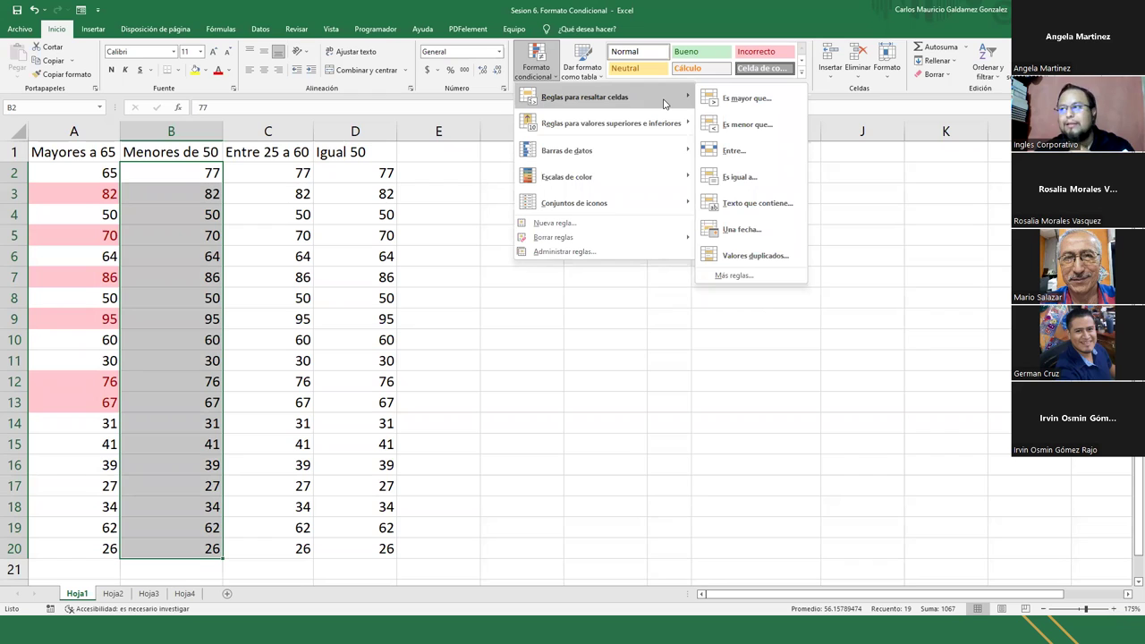
pyautogui.click(791, 128)
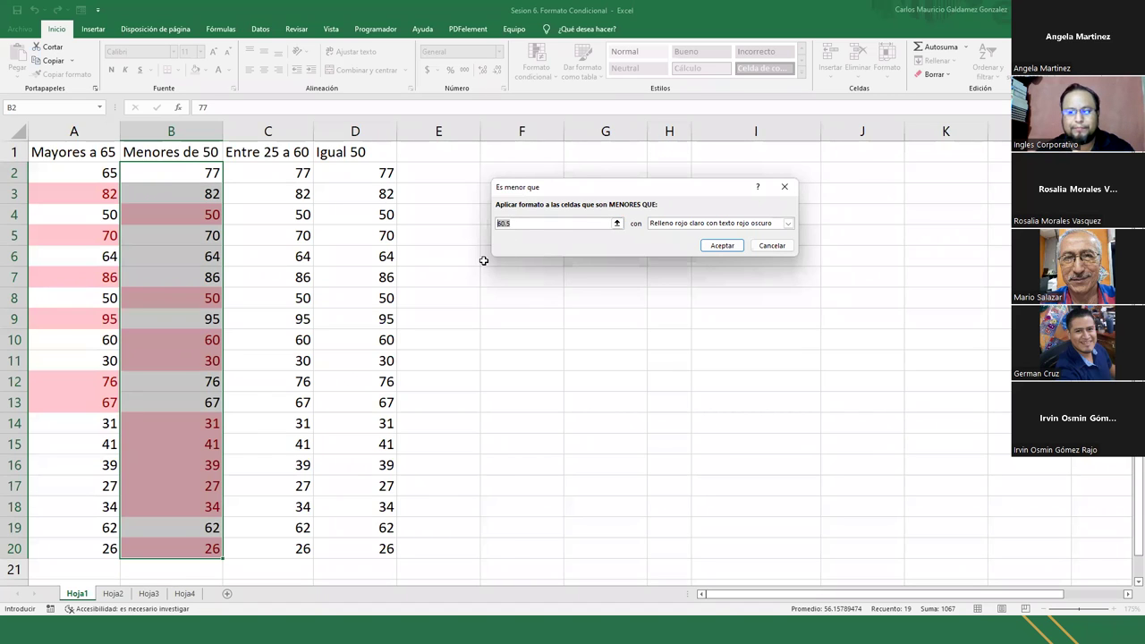
pyautogui.press('BackSpace')
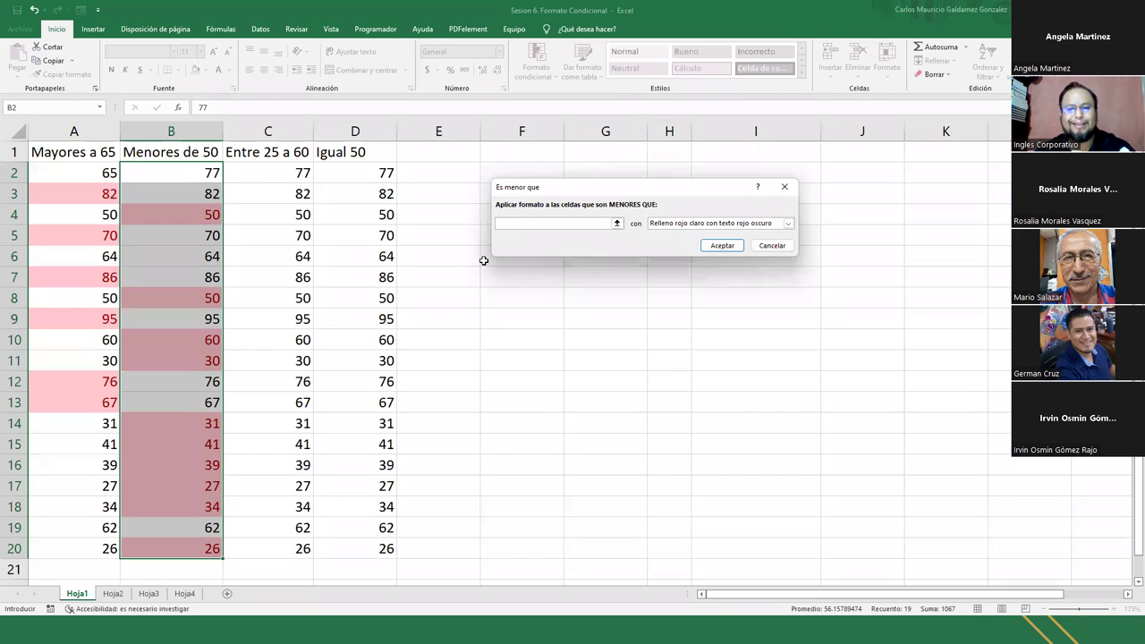
pyautogui.write('50')
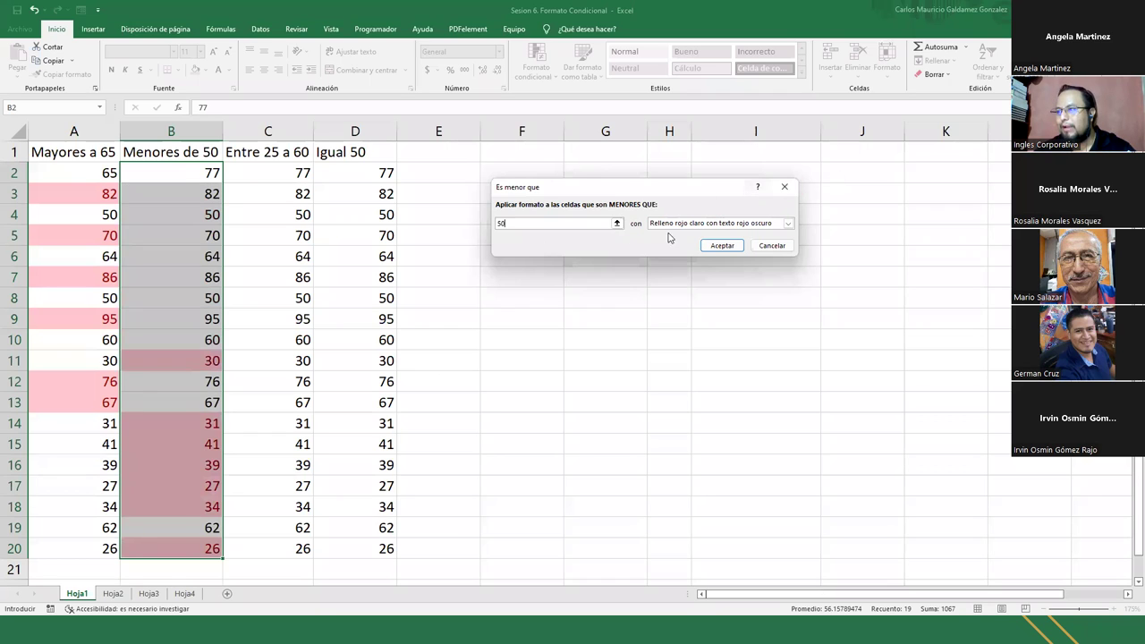
# Step: Preview the yellow preset, choose Relleno verde con texto verde oscuro for the less-than rule, and apply it
pyautogui.click(760, 230)
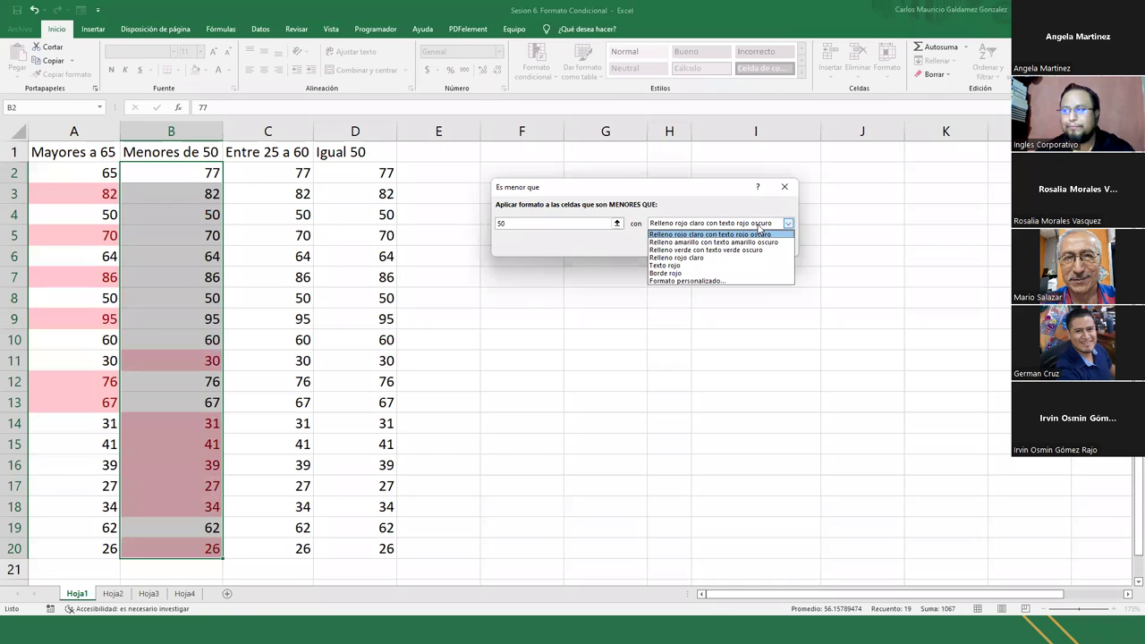
pyautogui.click(691, 243)
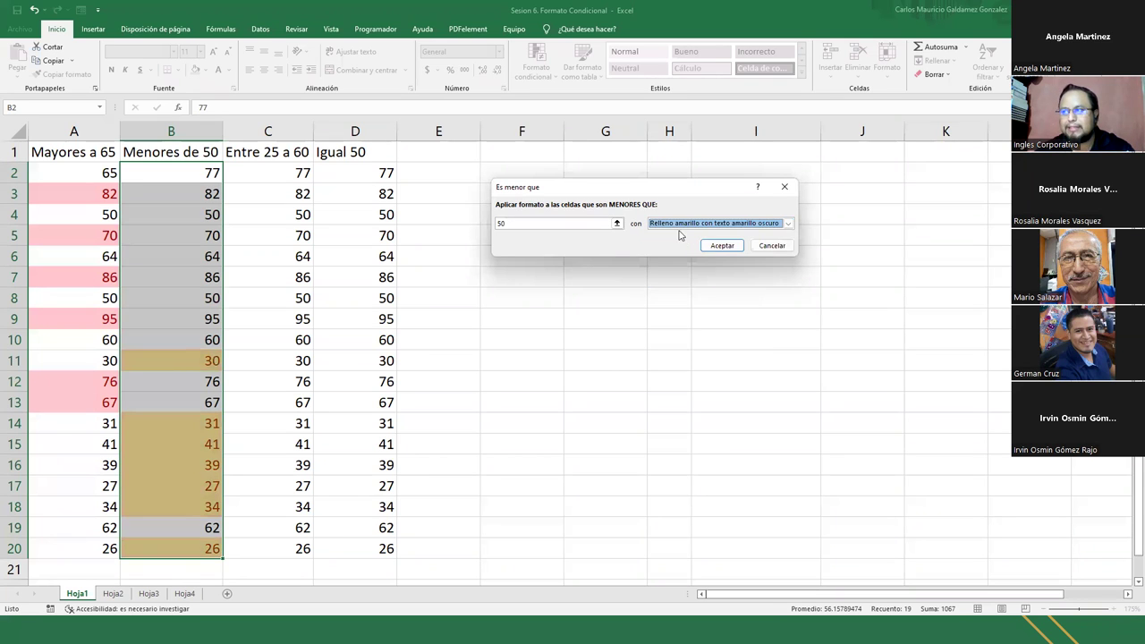
pyautogui.click(680, 224)
pyautogui.click(689, 250)
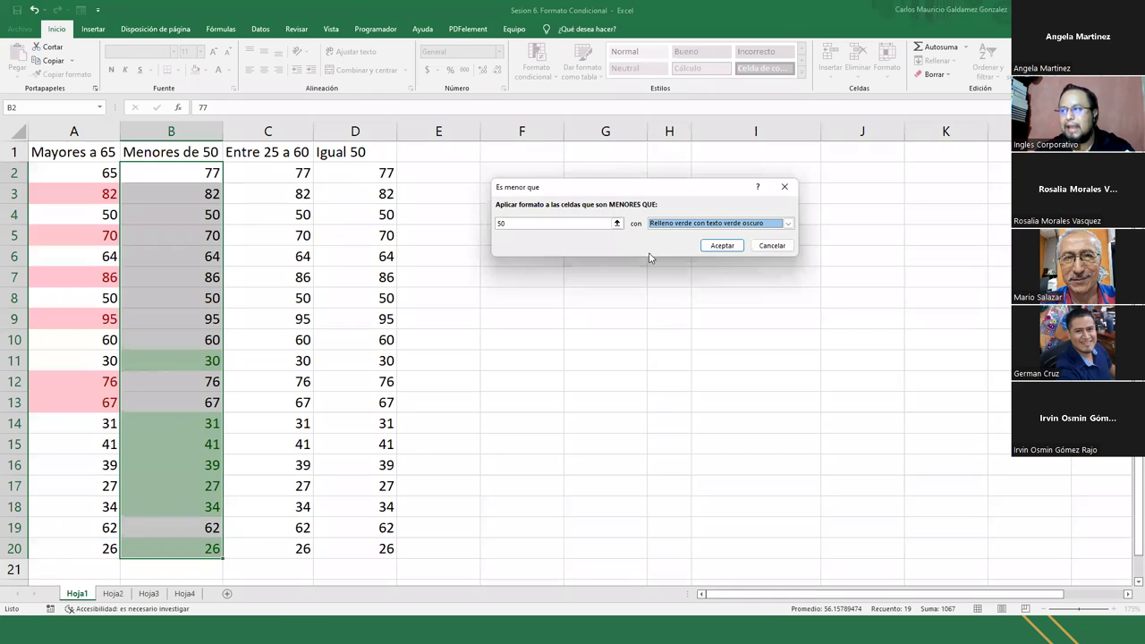
pyautogui.click(732, 247)
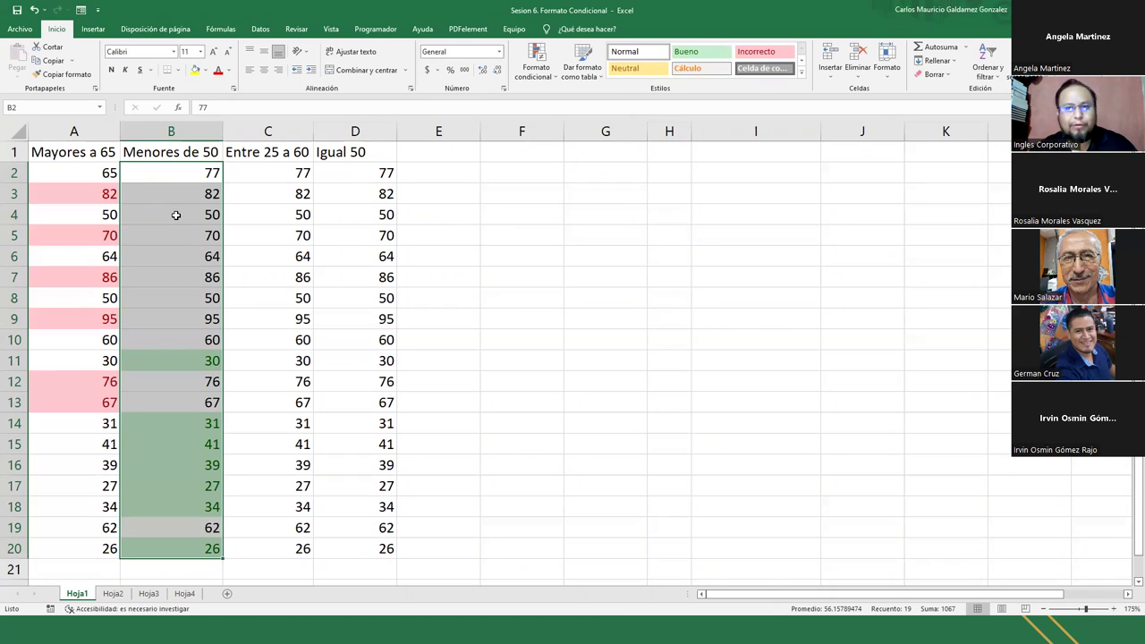
# Step: Enter the comparison formula =50<50 in cell G5 to test the strict less-than condition
pyautogui.click(610, 242)
pyautogui.write('=50')
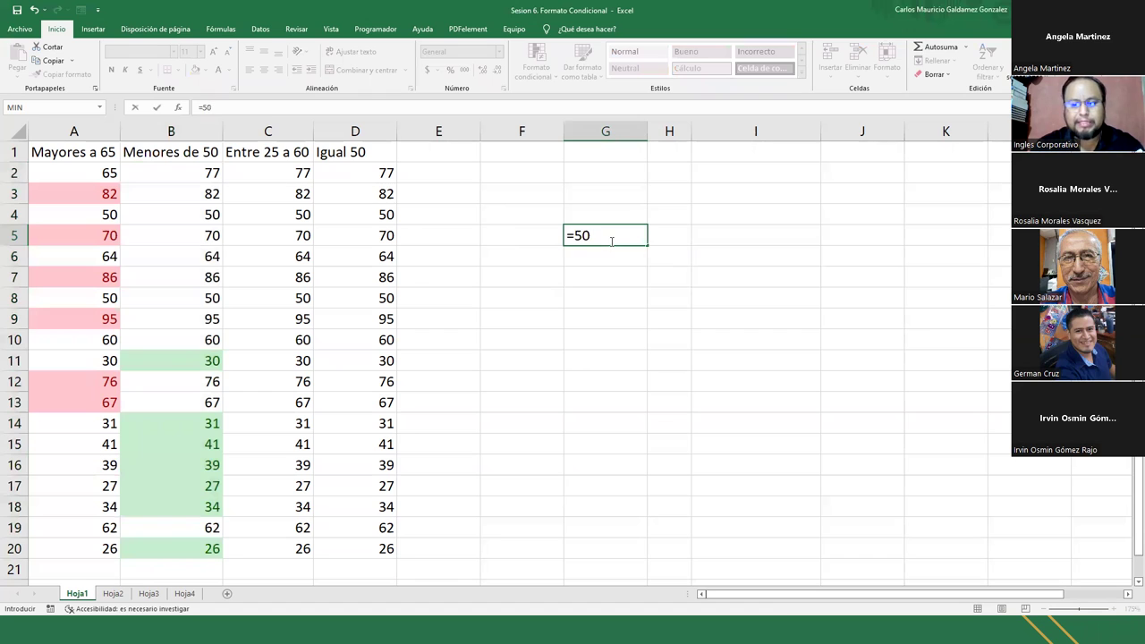
pyautogui.write('<50')
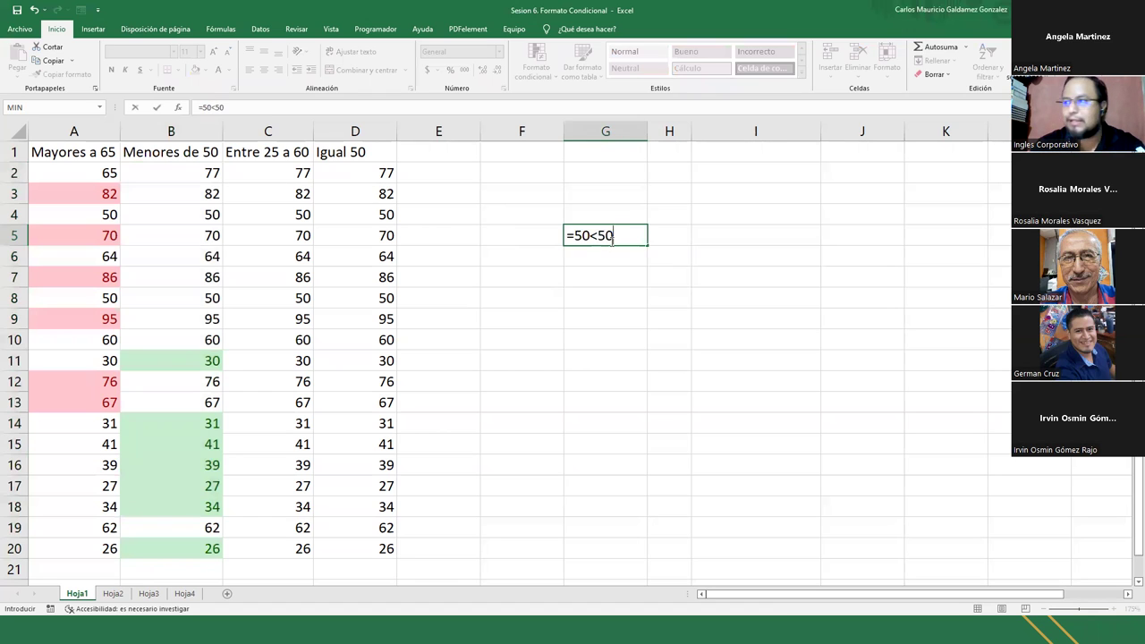
pyautogui.press('Return')
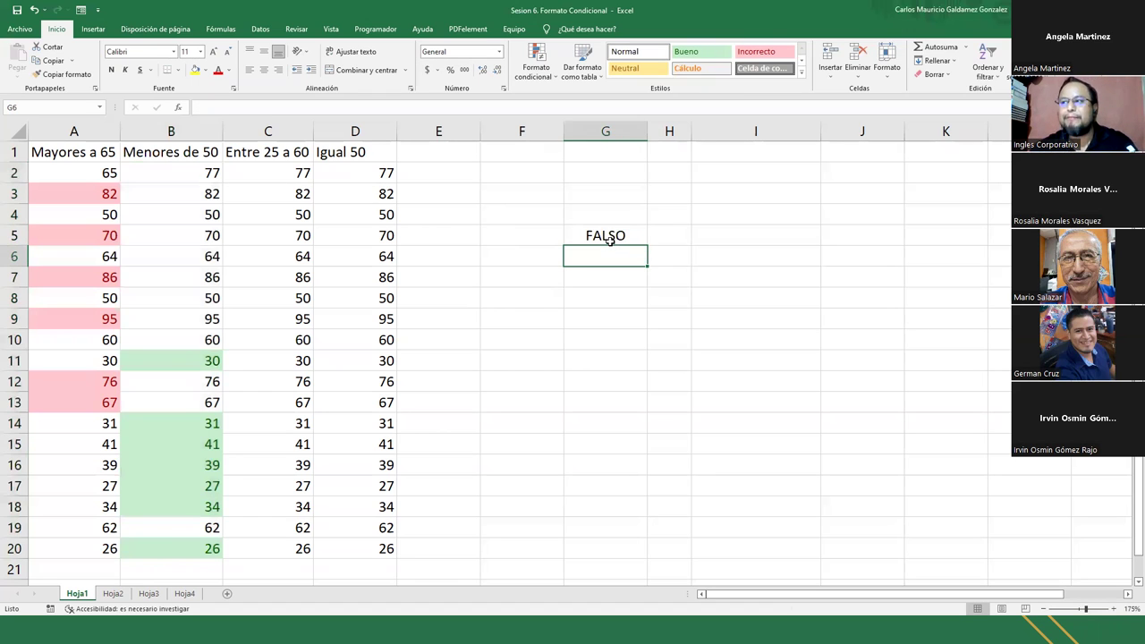
pyautogui.click(609, 239)
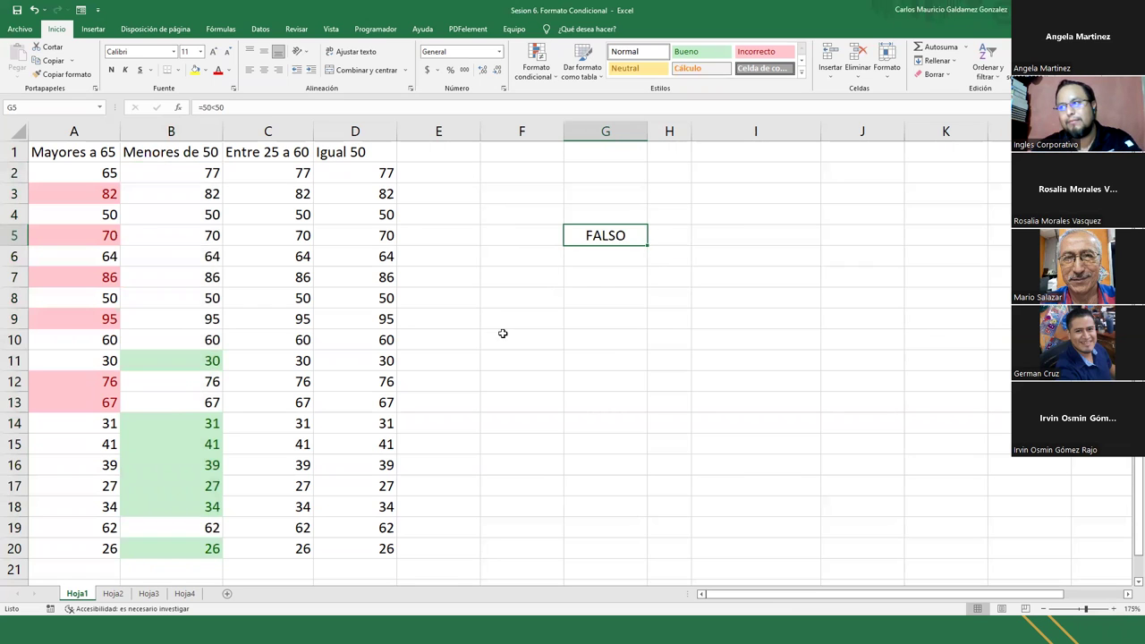
# Step: Enter =50<=50 in cell H5 to test the less-than-or-equal condition, and widen column H to fit the result
pyautogui.moveTo(690, 134); pyautogui.dragTo(725, 140)
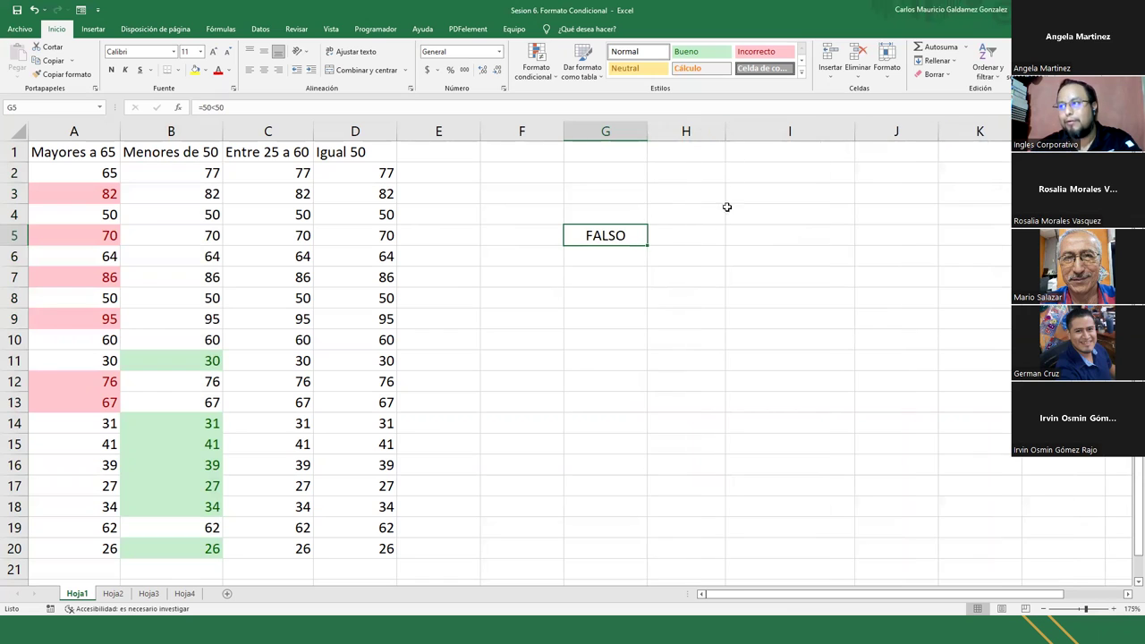
pyautogui.click(680, 235)
pyautogui.write('=')
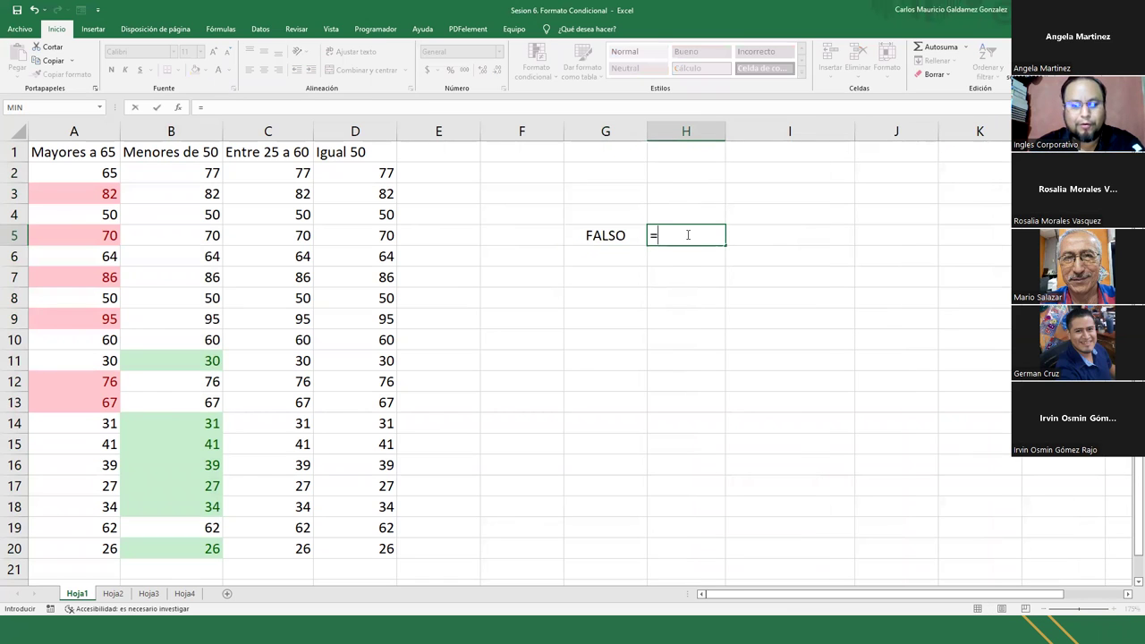
pyautogui.write('50')
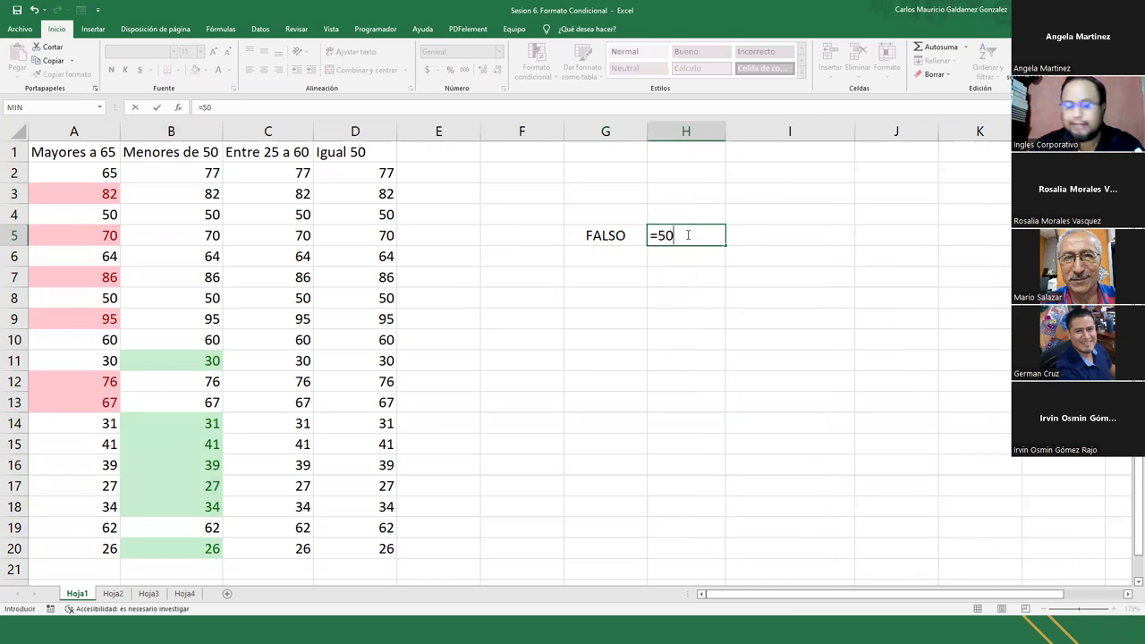
pyautogui.write('<=')
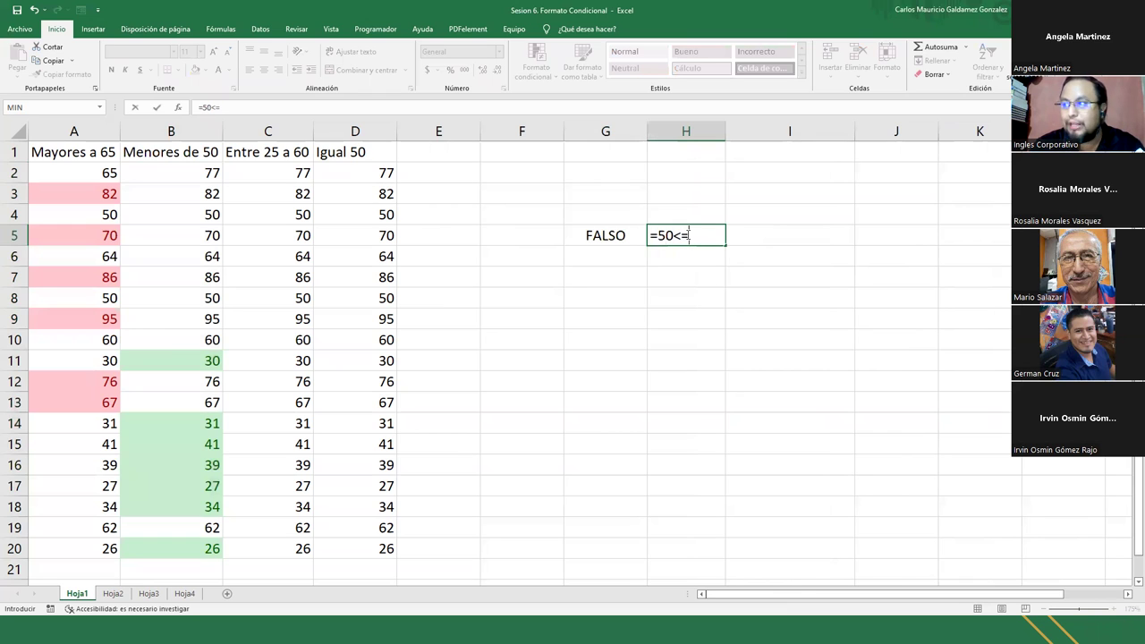
pyautogui.write('50')
pyautogui.press('Return')
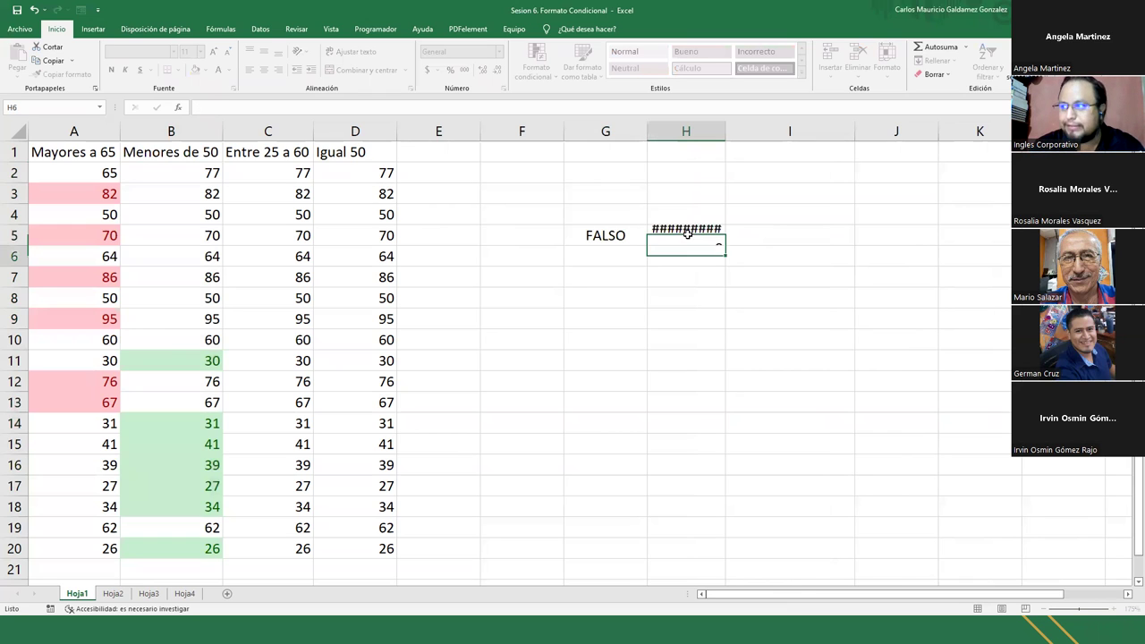
pyautogui.doubleClick(725, 132)
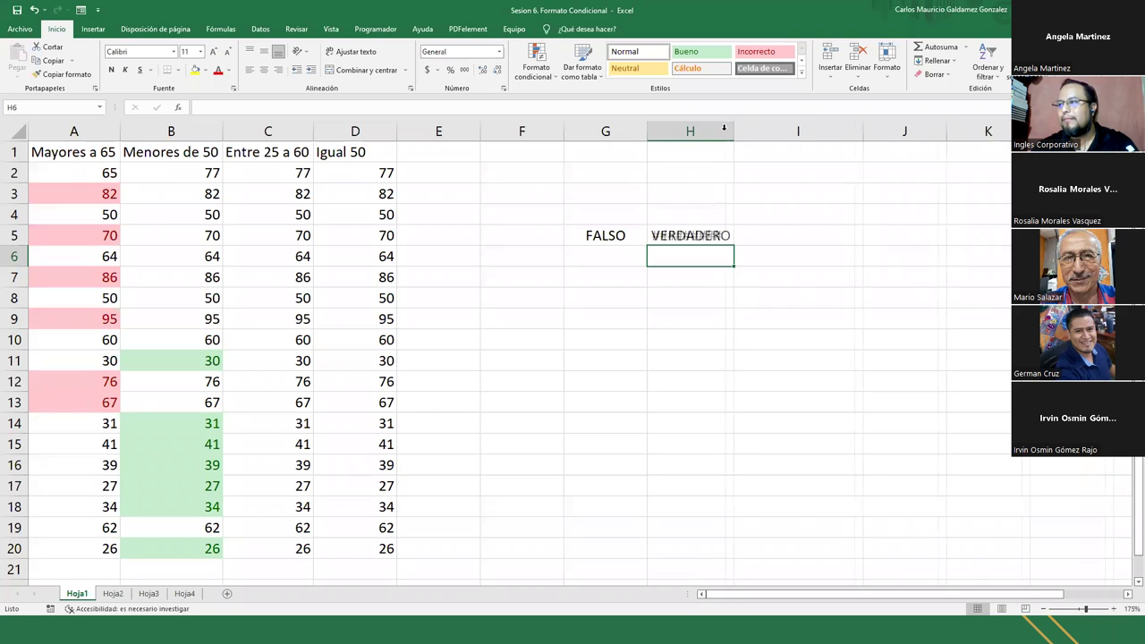
pyautogui.moveTo(734, 131); pyautogui.dragTo(746, 131)
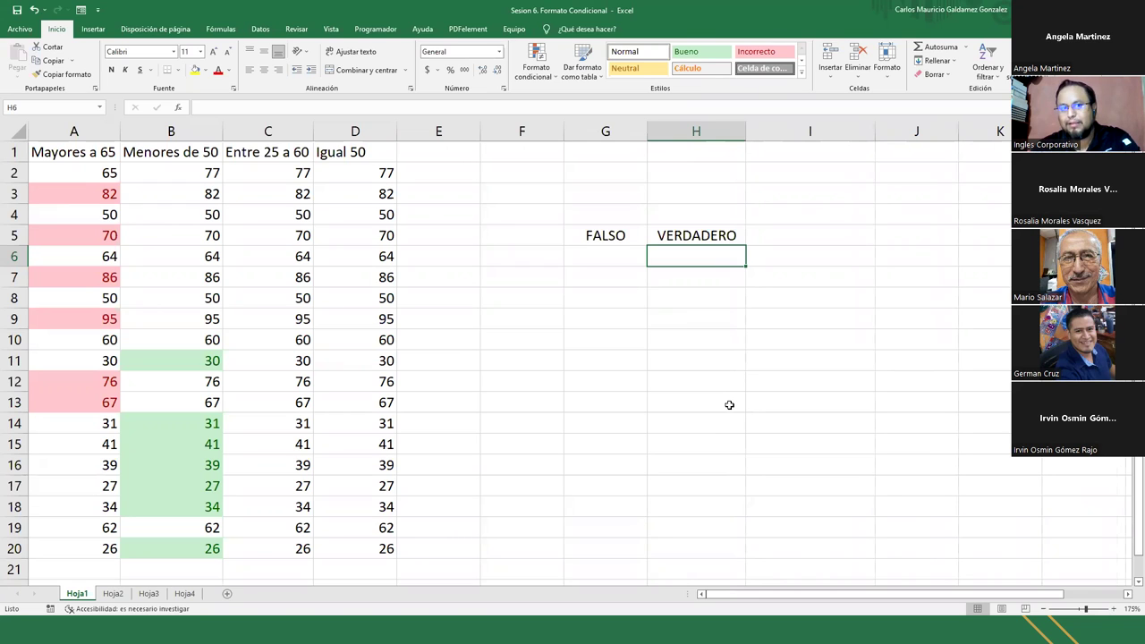
pyautogui.click(692, 235)
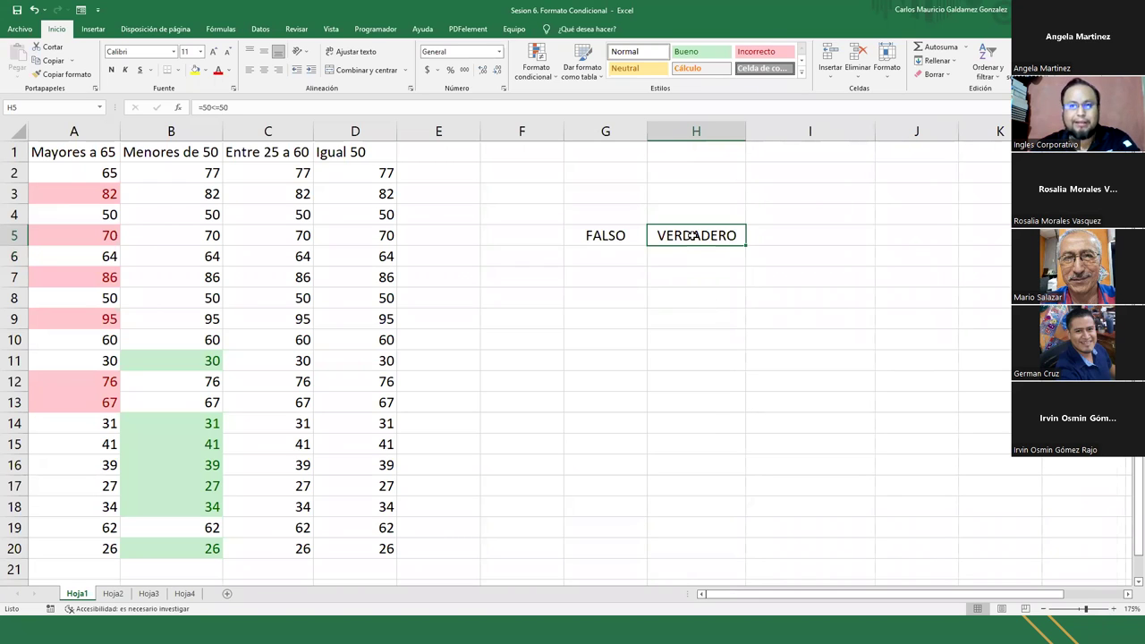
pyautogui.doubleClick(659, 241)
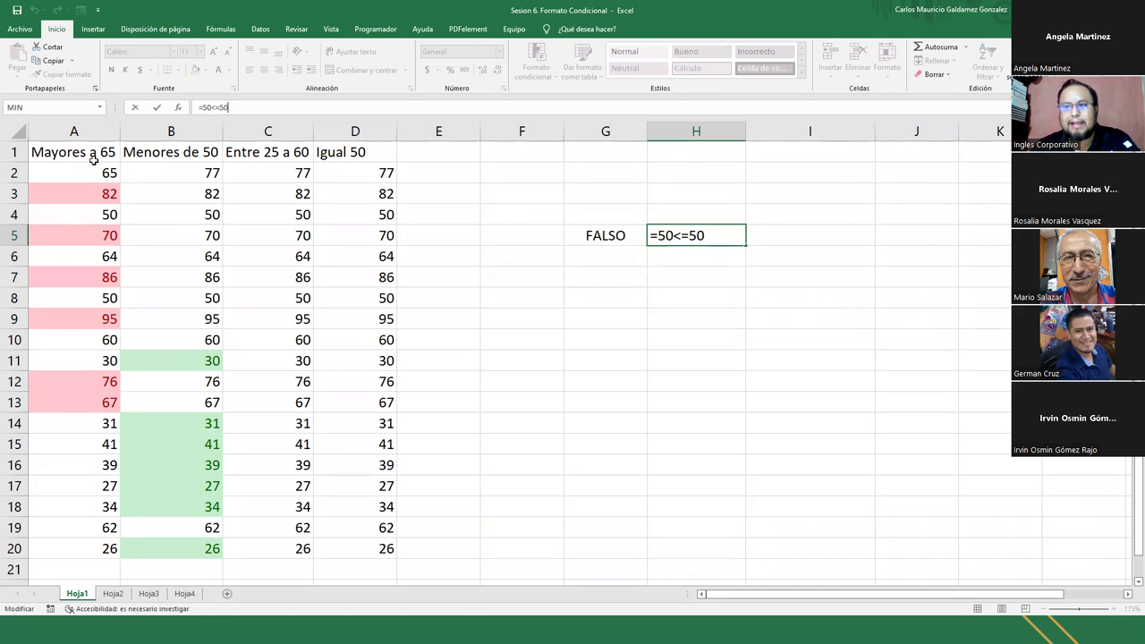
# Step: Change the comparison in G5 to =30<50, fit column G to its content, and check it against cell B11
pyautogui.click(607, 233)
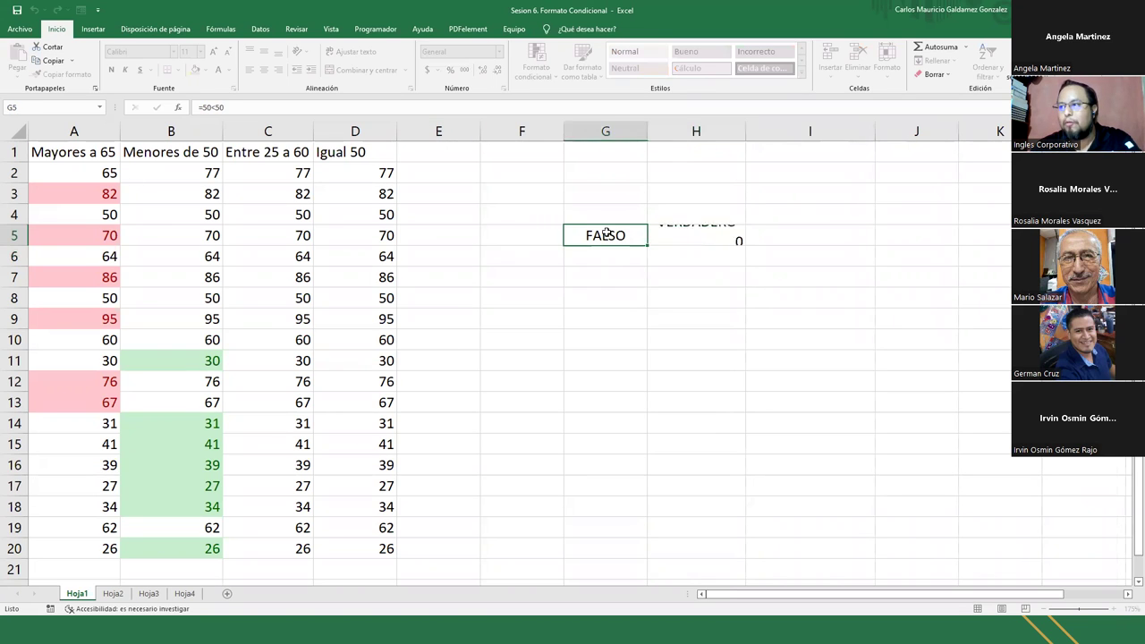
pyautogui.doubleClick(606, 234)
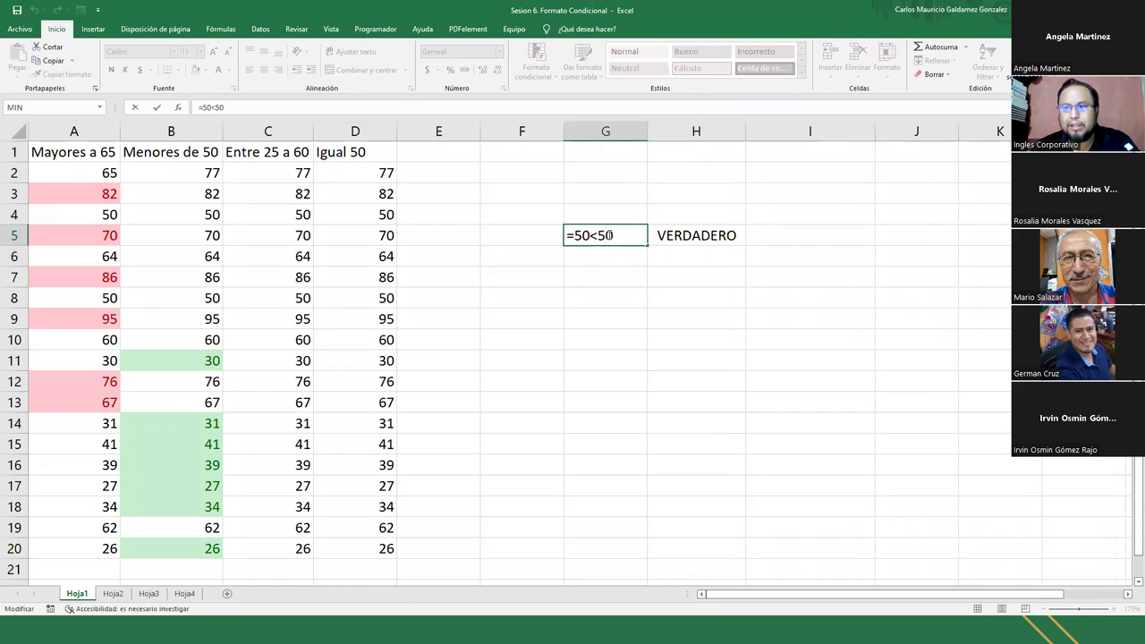
pyautogui.moveTo(589, 234); pyautogui.dragTo(575, 234)
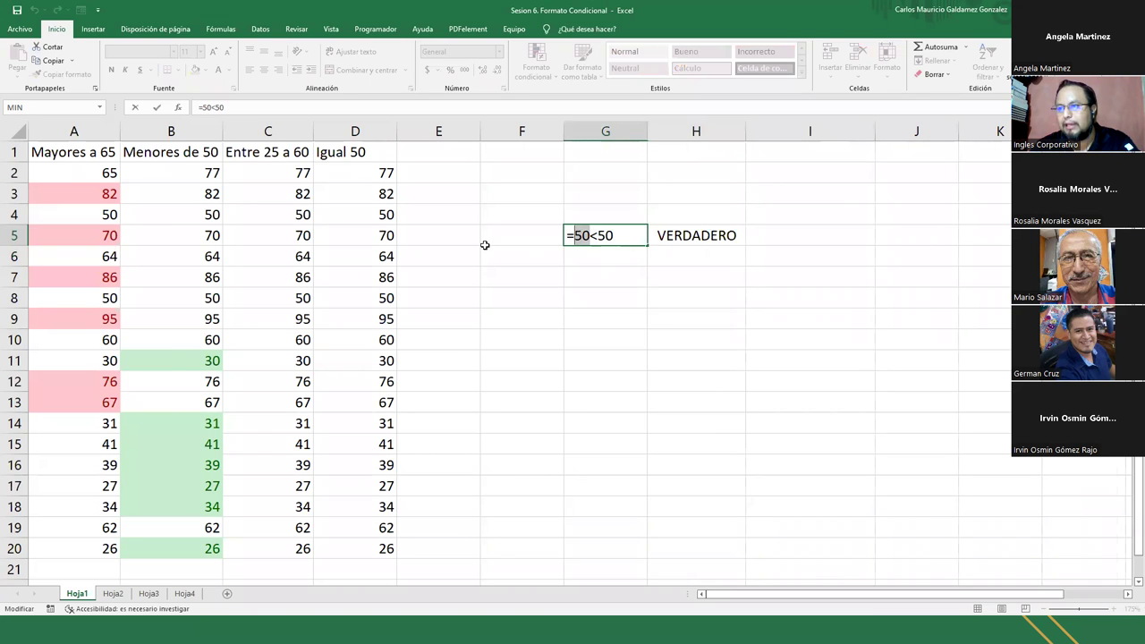
pyautogui.write('3')
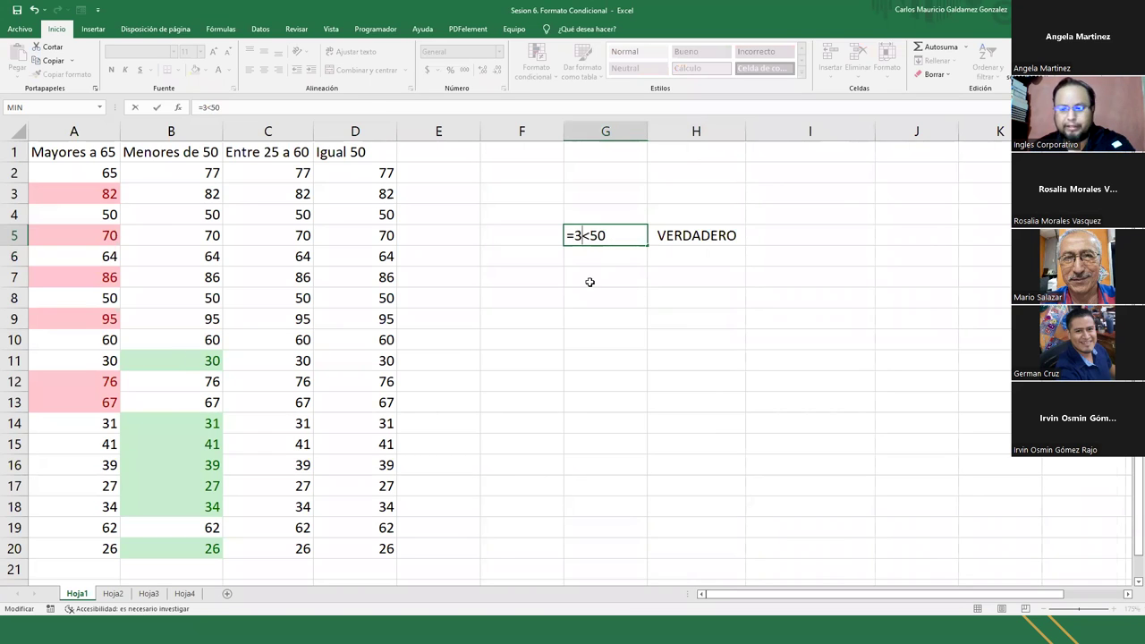
pyautogui.press('Return')
pyautogui.doubleClick(649, 131)
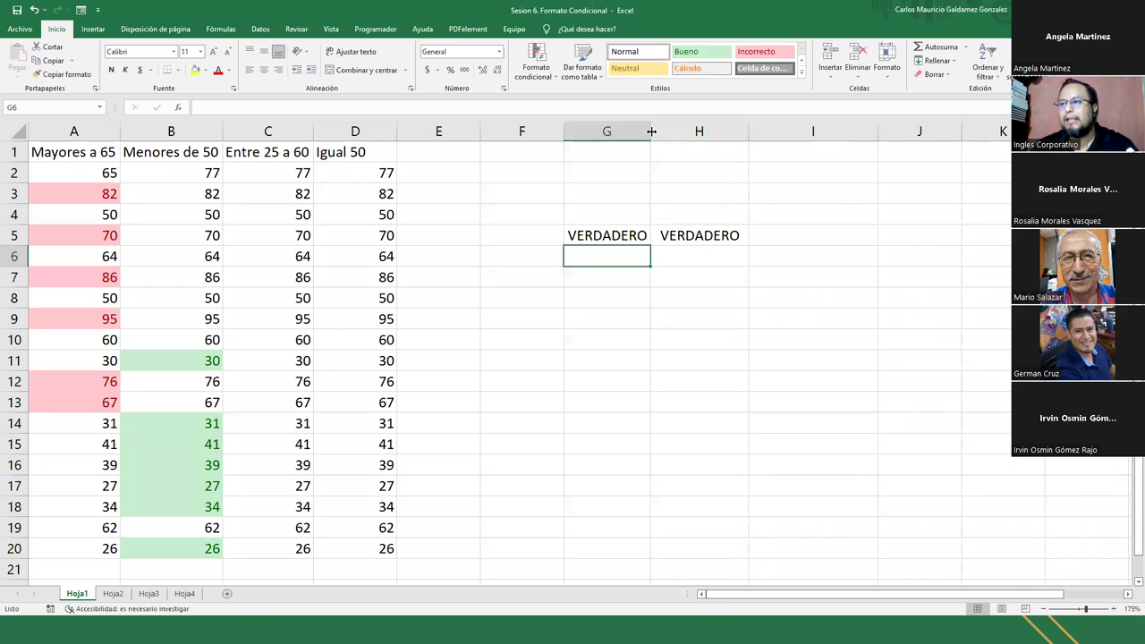
pyautogui.click(607, 234)
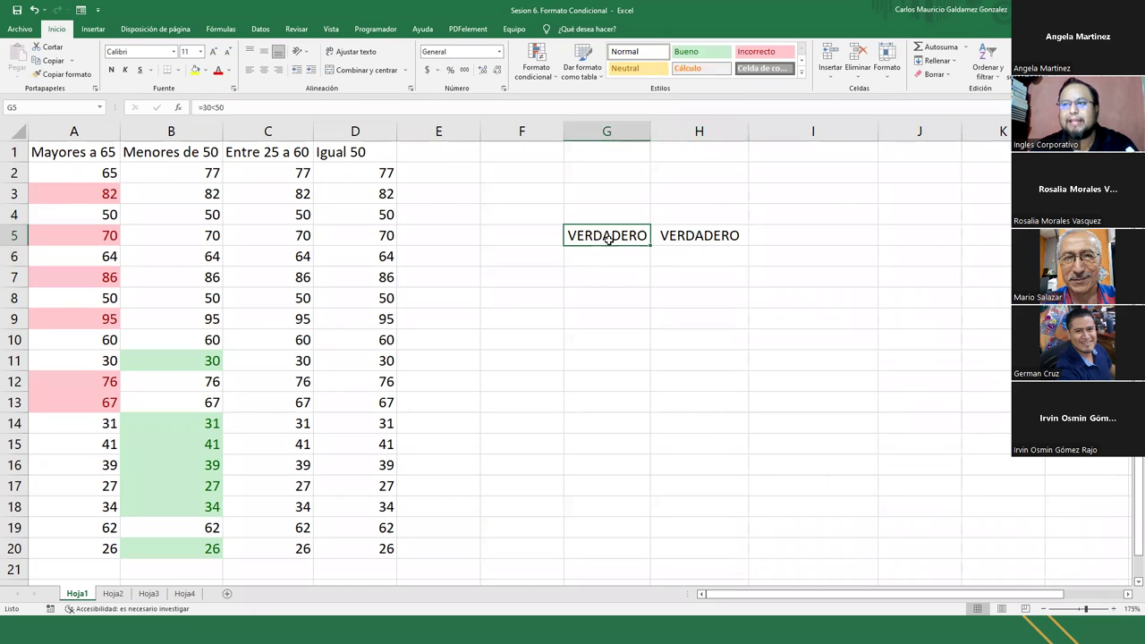
pyautogui.click(172, 359)
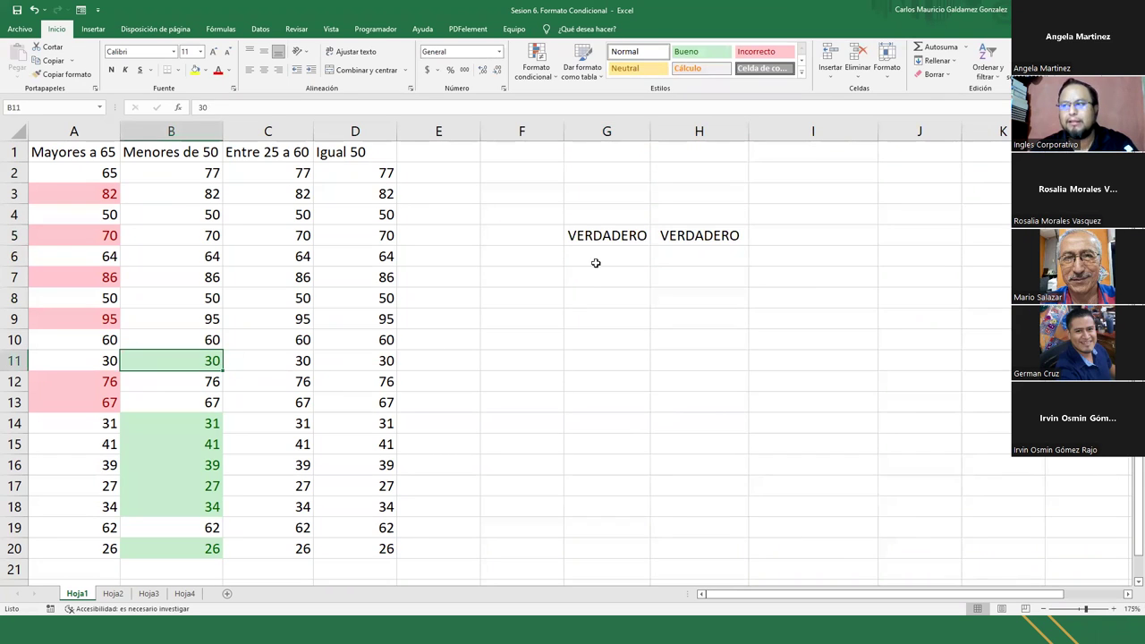
# Step: Retest the less-than-50 comparison in G5 with 70 and with 95 as the first number
pyautogui.doubleClick(597, 234)
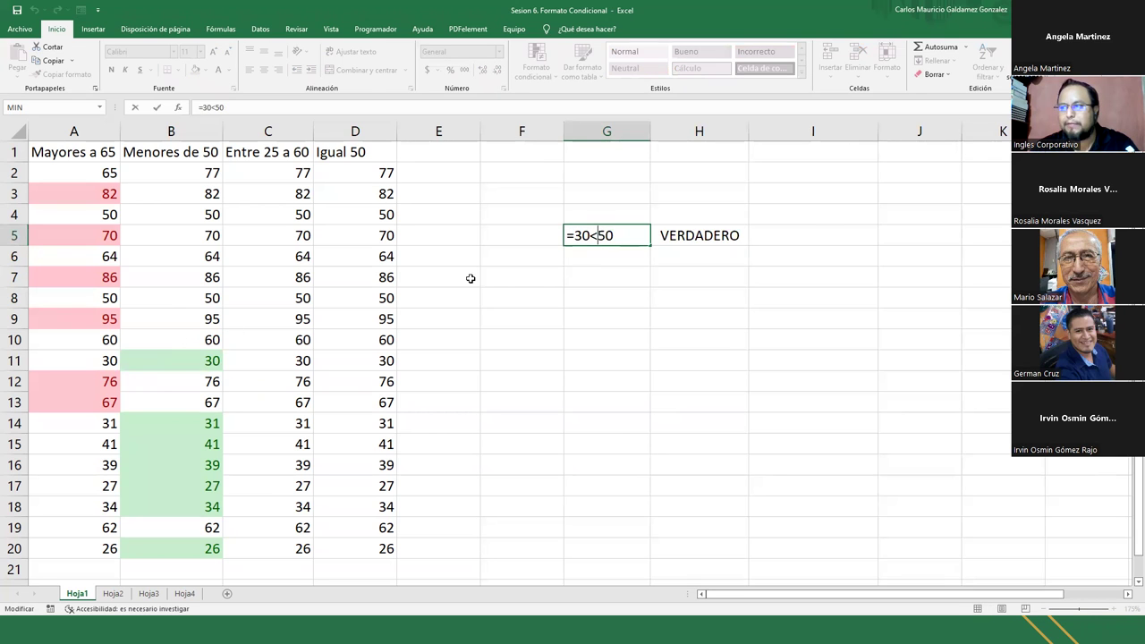
pyautogui.click(587, 236)
pyautogui.press('BackSpace')
pyautogui.press('BackSpace')
pyautogui.write('70')
pyautogui.press('Return')
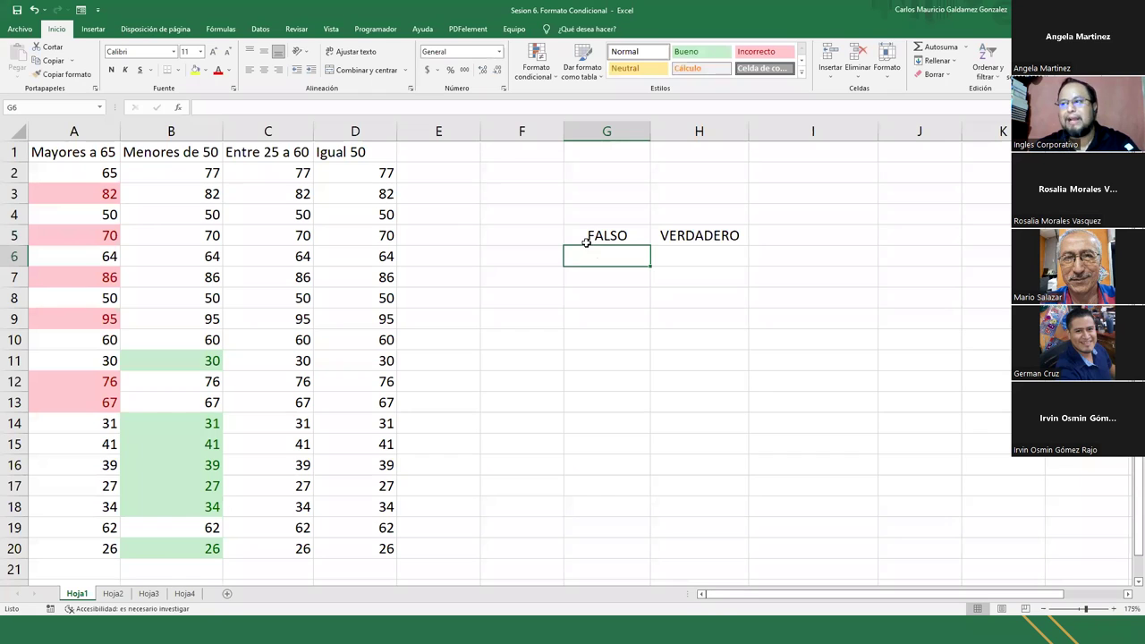
pyautogui.click(586, 241)
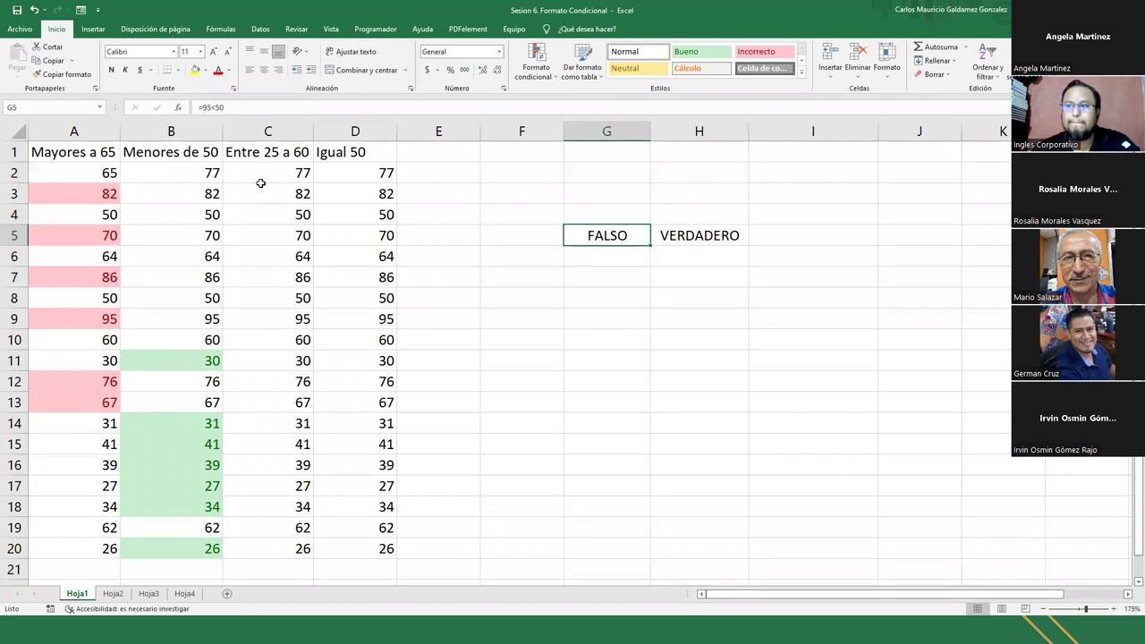
# Step: Start an "Entre" cell-highlighting rule for the Entre 25 a 60 values in C2:C20
pyautogui.moveTo(256, 175); pyautogui.dragTo(270, 546)
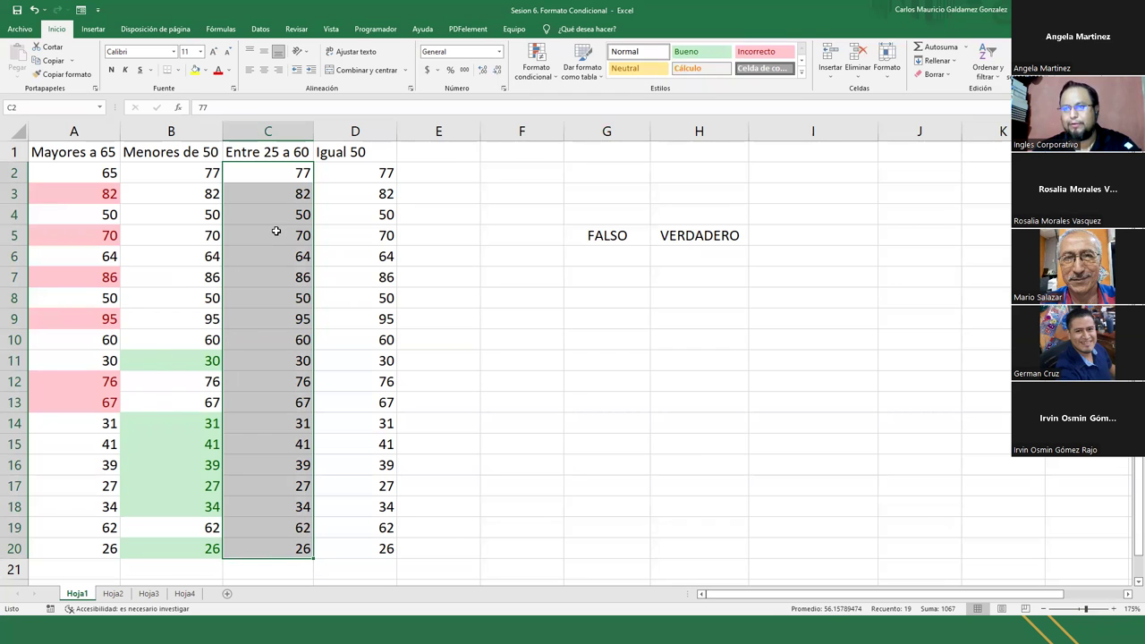
pyautogui.scroll(-1, 280, 224)
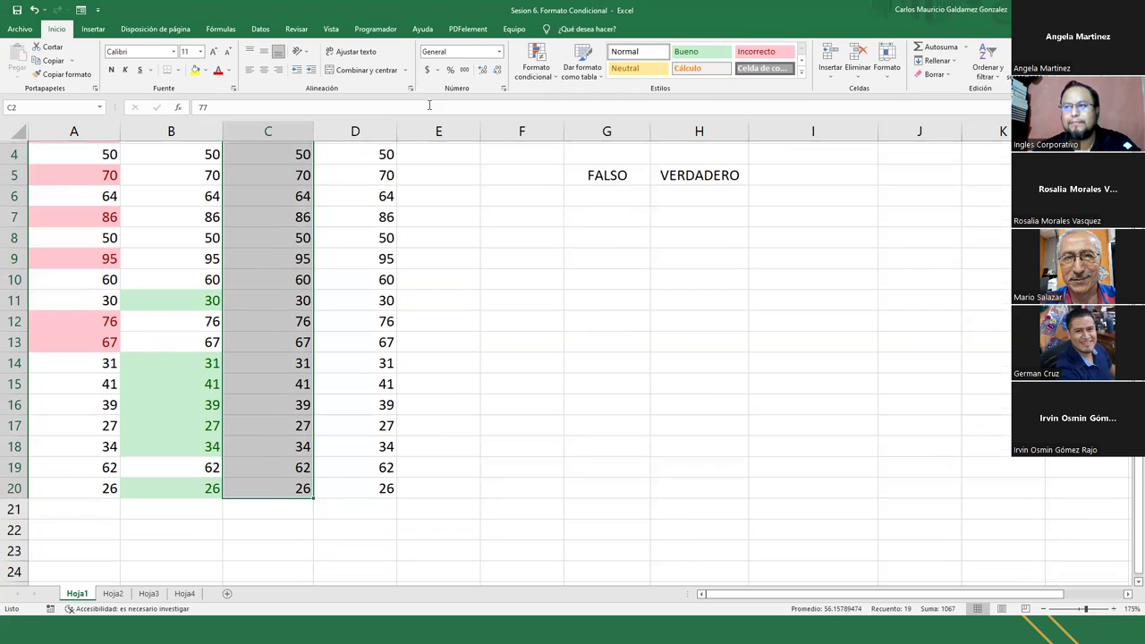
pyautogui.scroll(1, 414, 161)
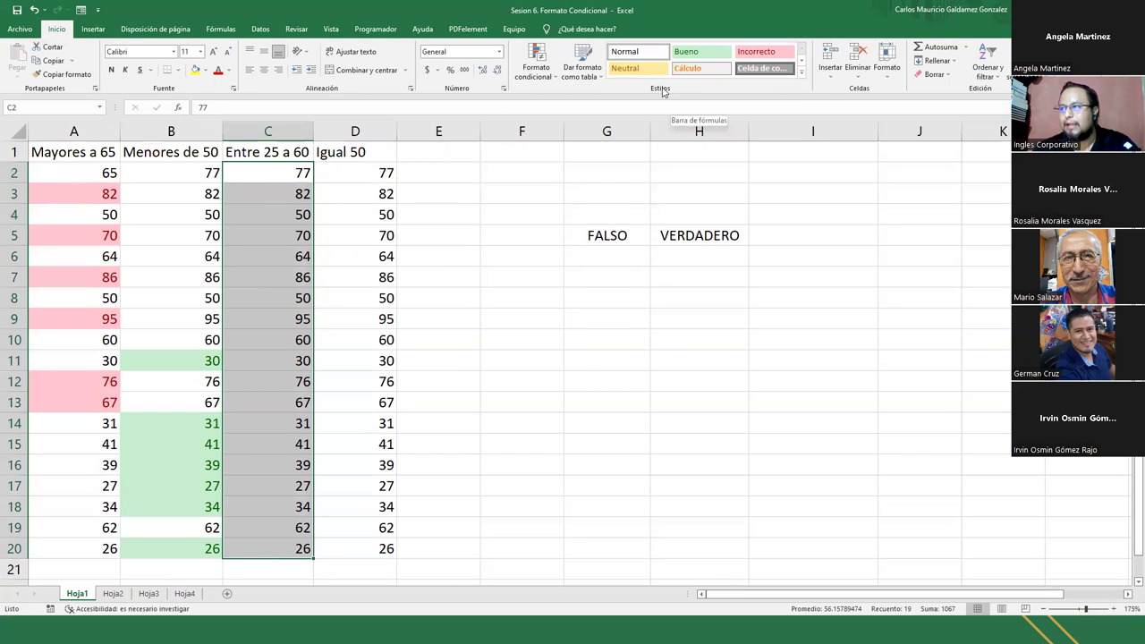
pyautogui.click(536, 68)
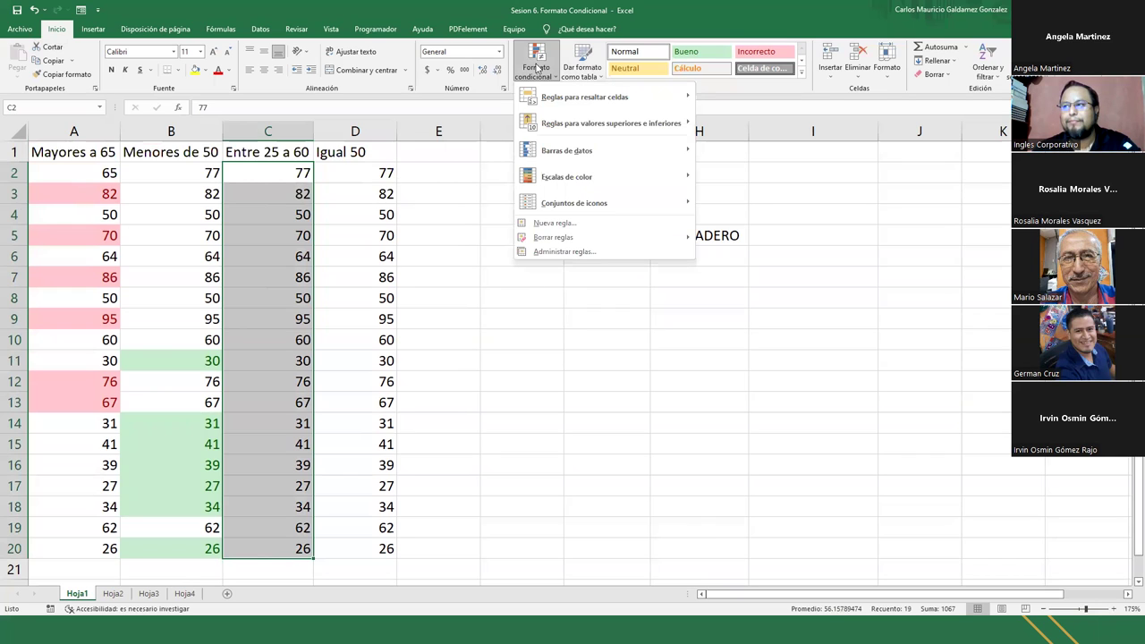
pyautogui.moveTo(660, 102)
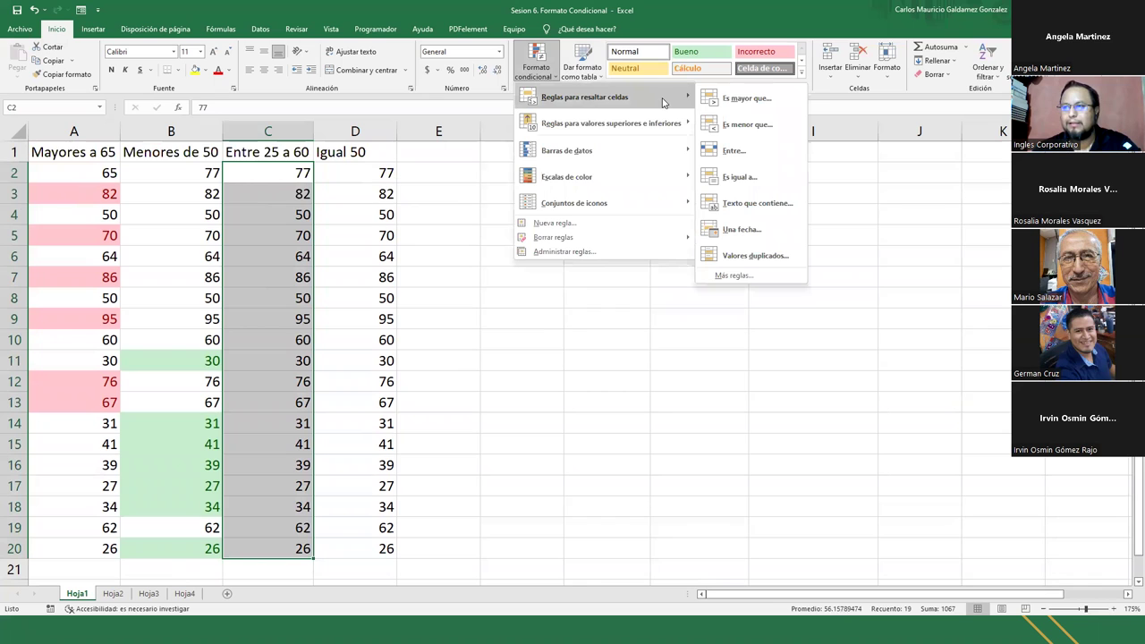
pyautogui.click(783, 150)
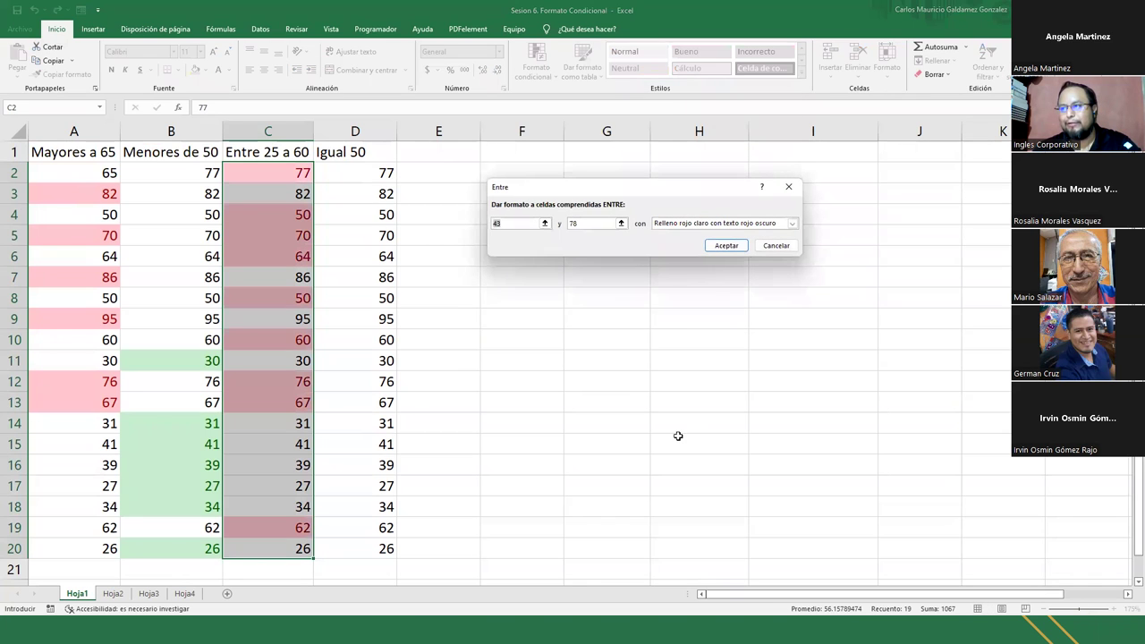
# Step: Set the Entre rule's limits to 25 and 60 with the format "Relleno amarillo con texto amarillo oscuro" and apply it
pyautogui.click(591, 224)
pyautogui.doubleClick(512, 226)
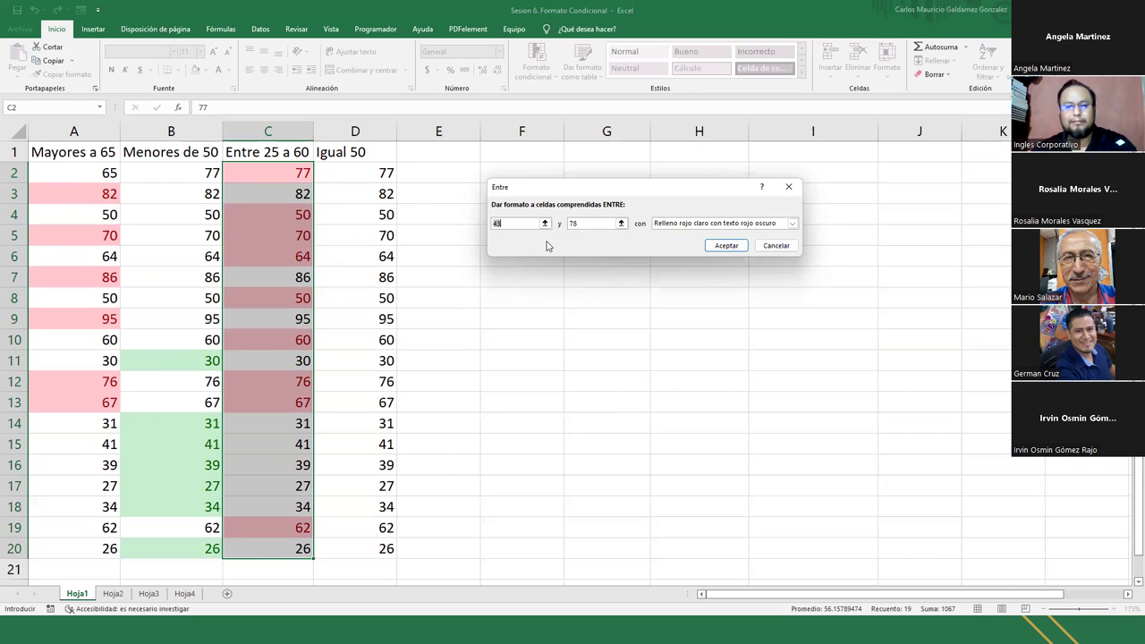
pyautogui.press('BackSpace')
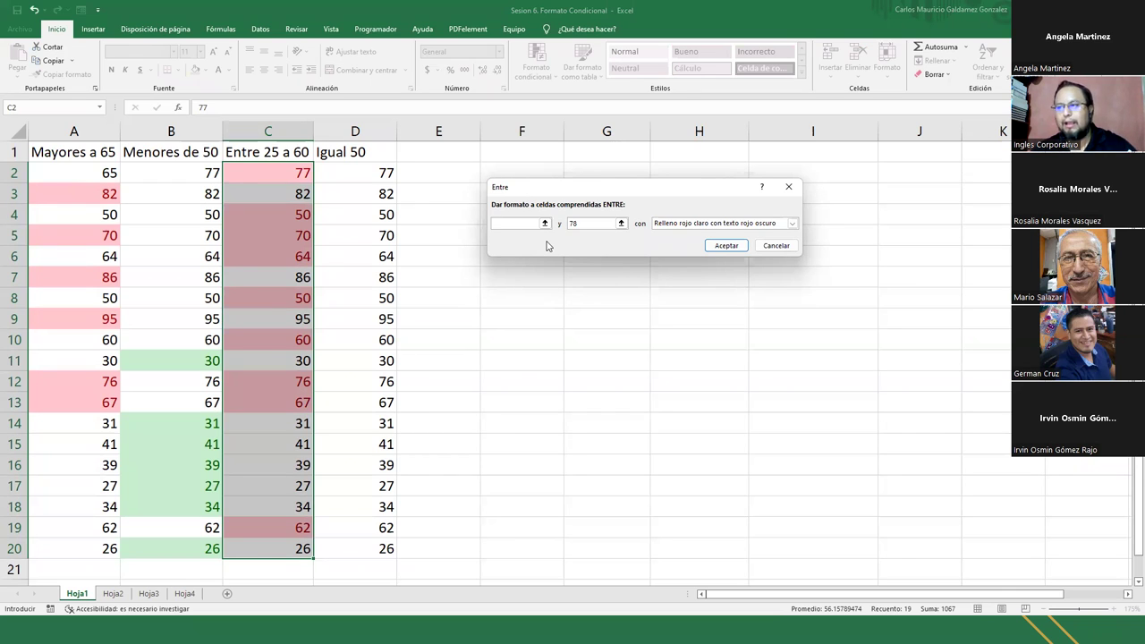
pyautogui.write('25')
pyautogui.press('Tab')
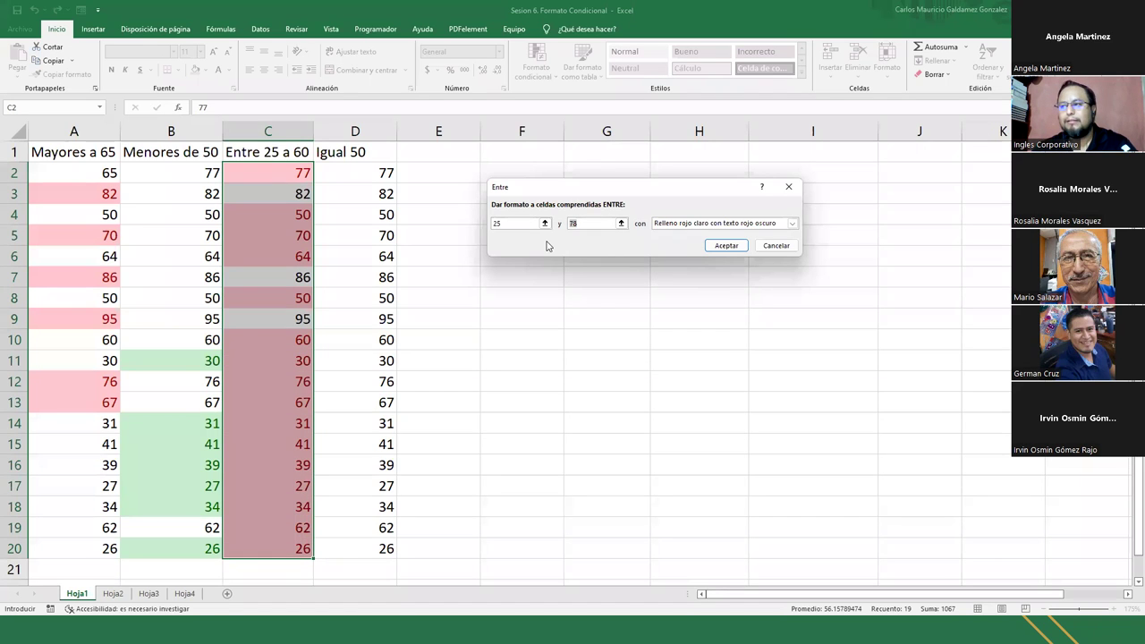
pyautogui.press('BackSpace')
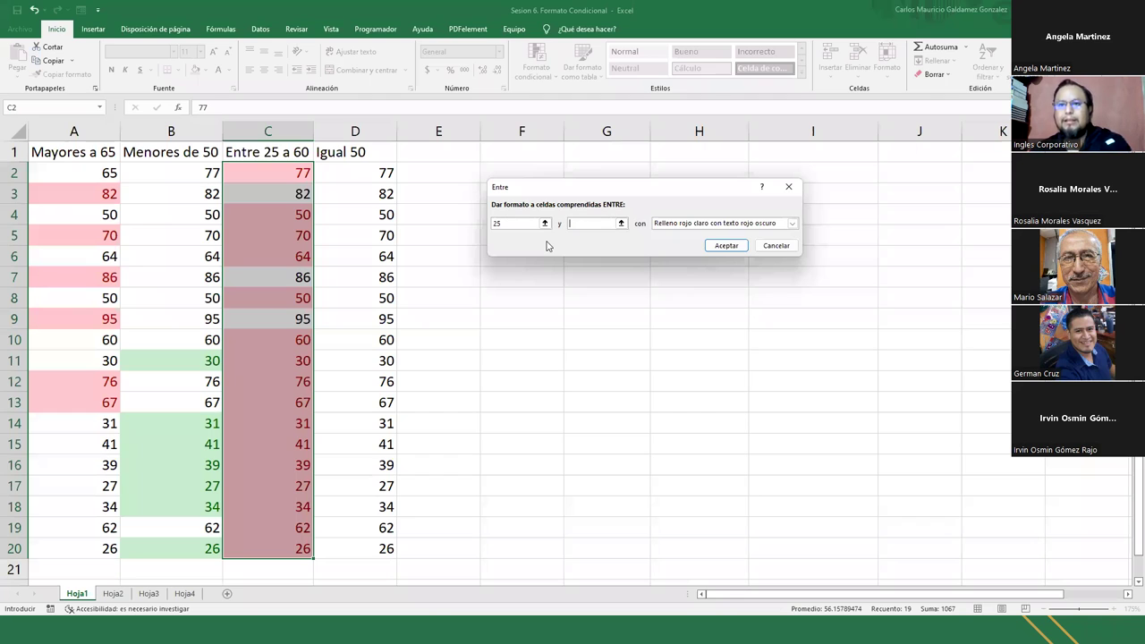
pyautogui.write('60')
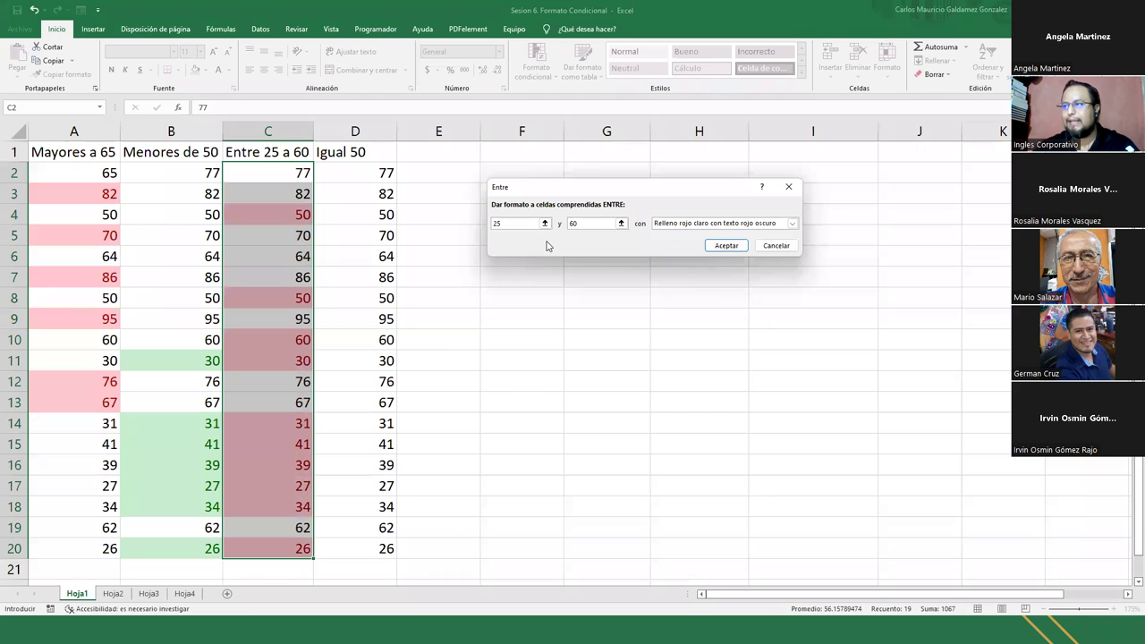
pyautogui.click(702, 229)
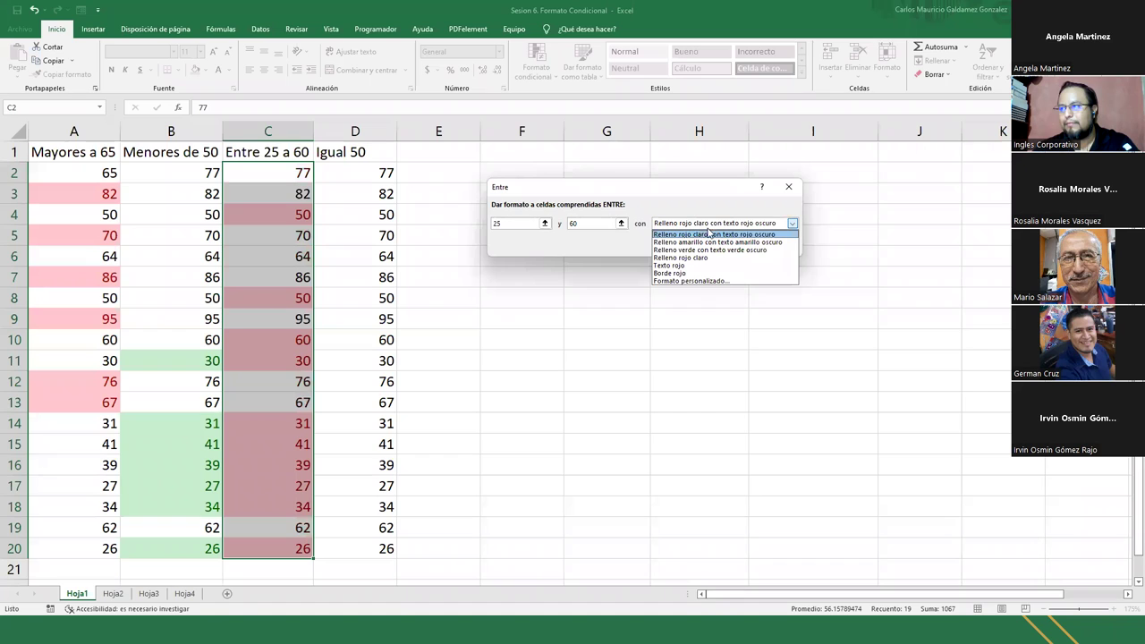
pyautogui.click(785, 243)
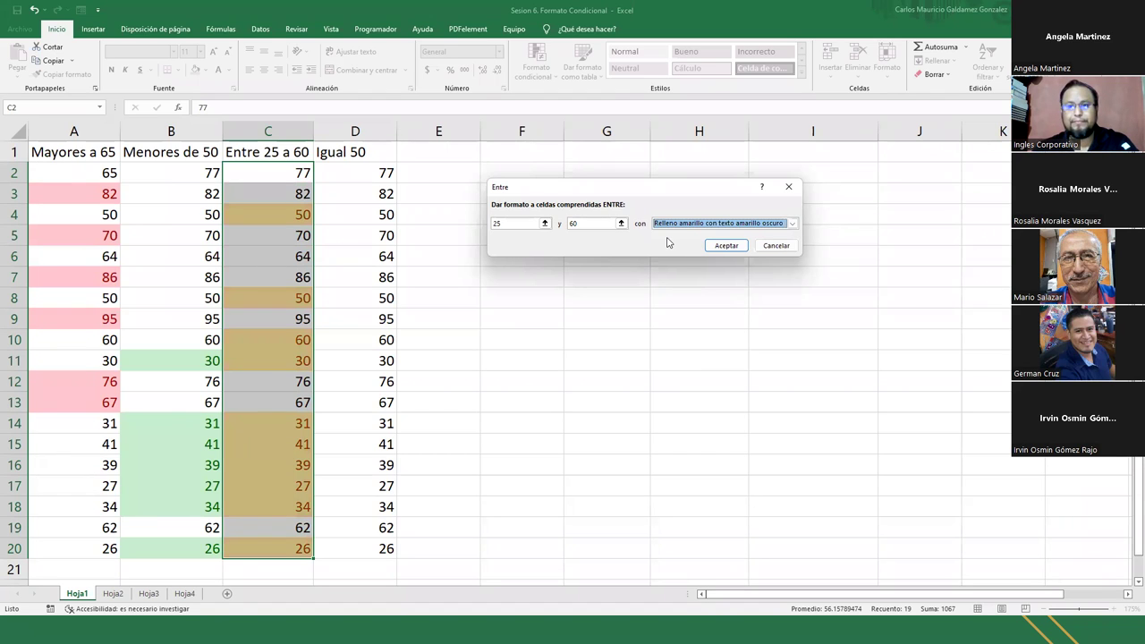
pyautogui.click(724, 246)
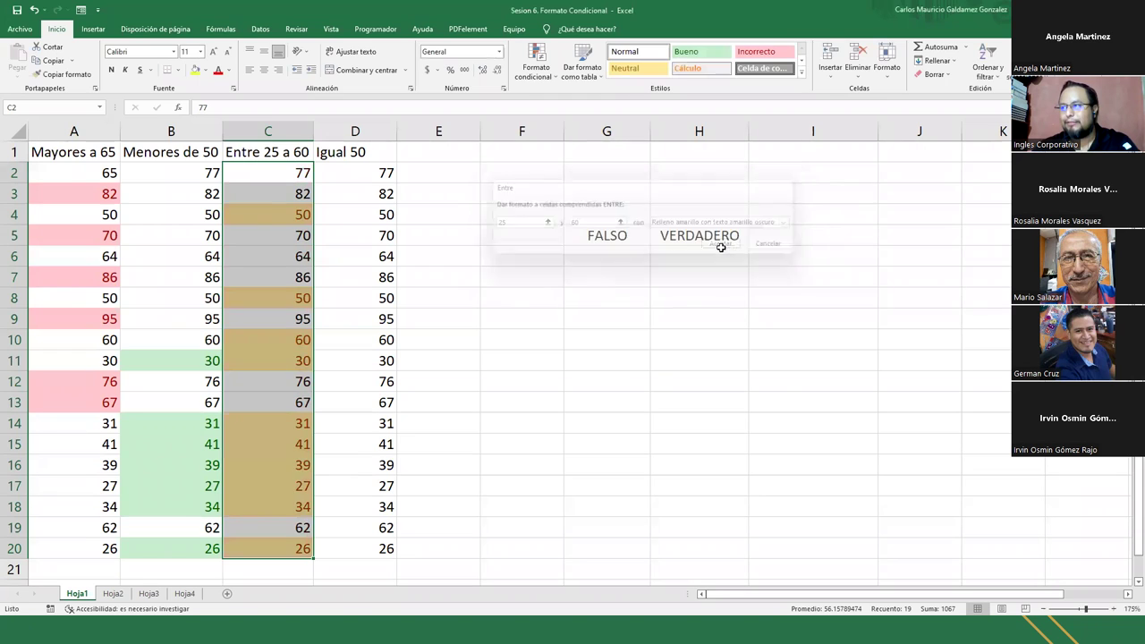
# Step: Test the Entre rule's lower boundary by entering 25 in cell C2, and undo the entry
pyautogui.click(259, 345)
pyautogui.moveTo(248, 170); pyautogui.dragTo(241, 549)
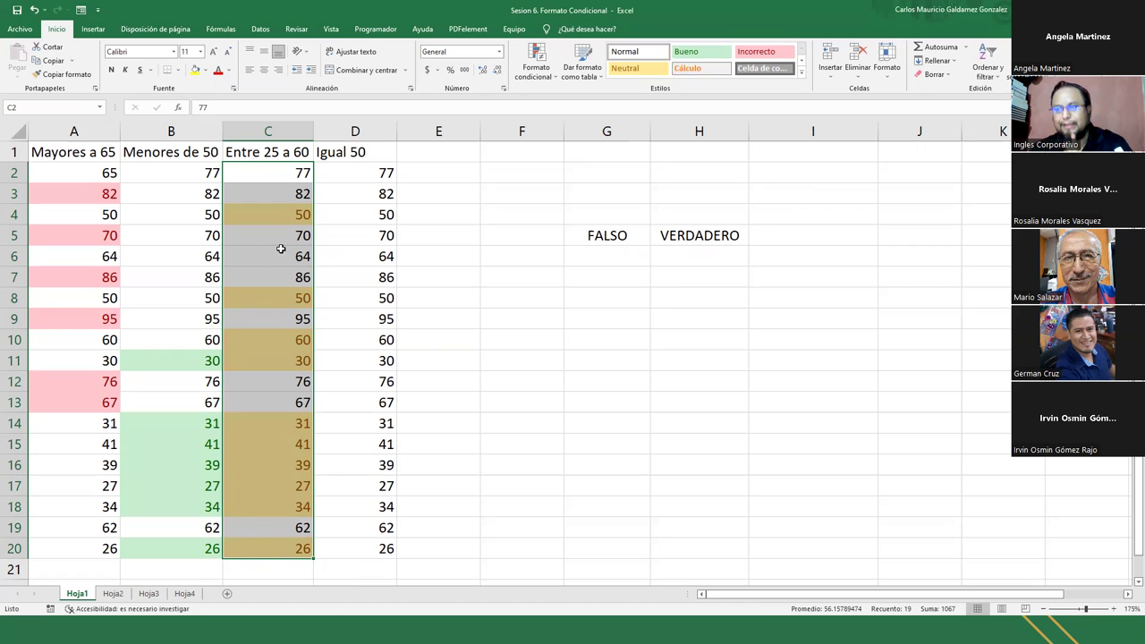
pyautogui.click(285, 177)
pyautogui.write('25')
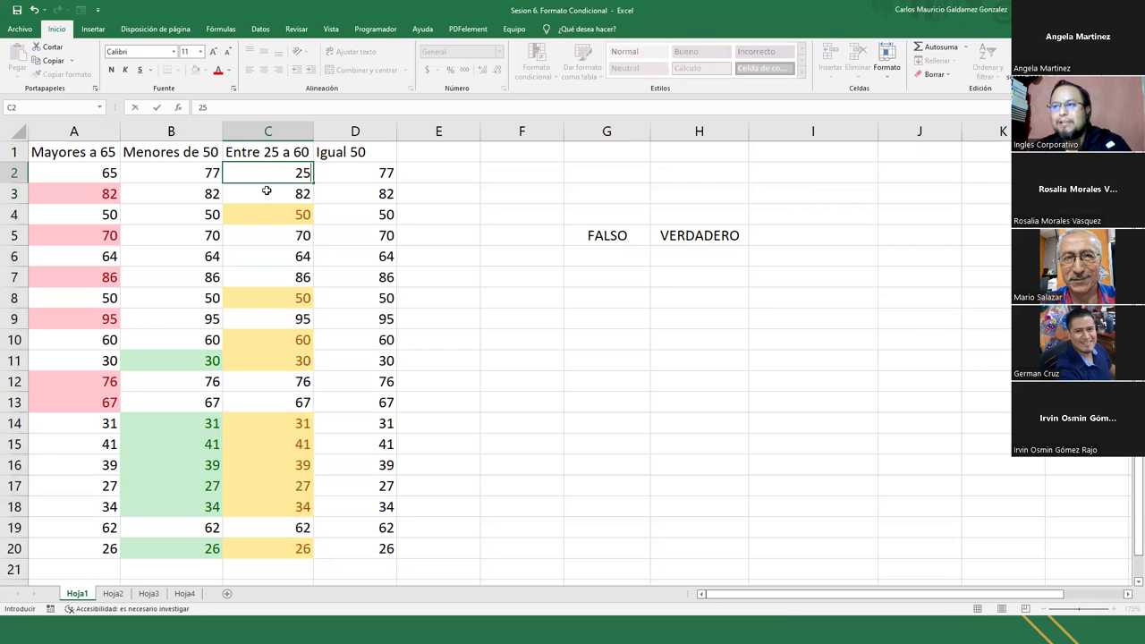
pyautogui.press('Return')
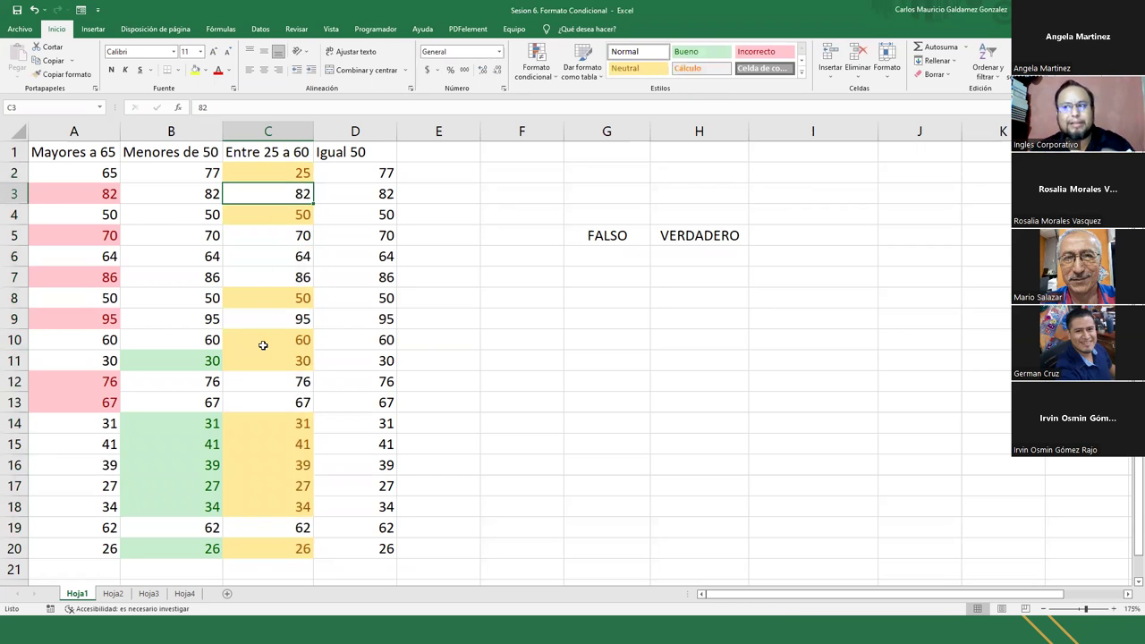
pyautogui.hotkey('ctrl', 'z')
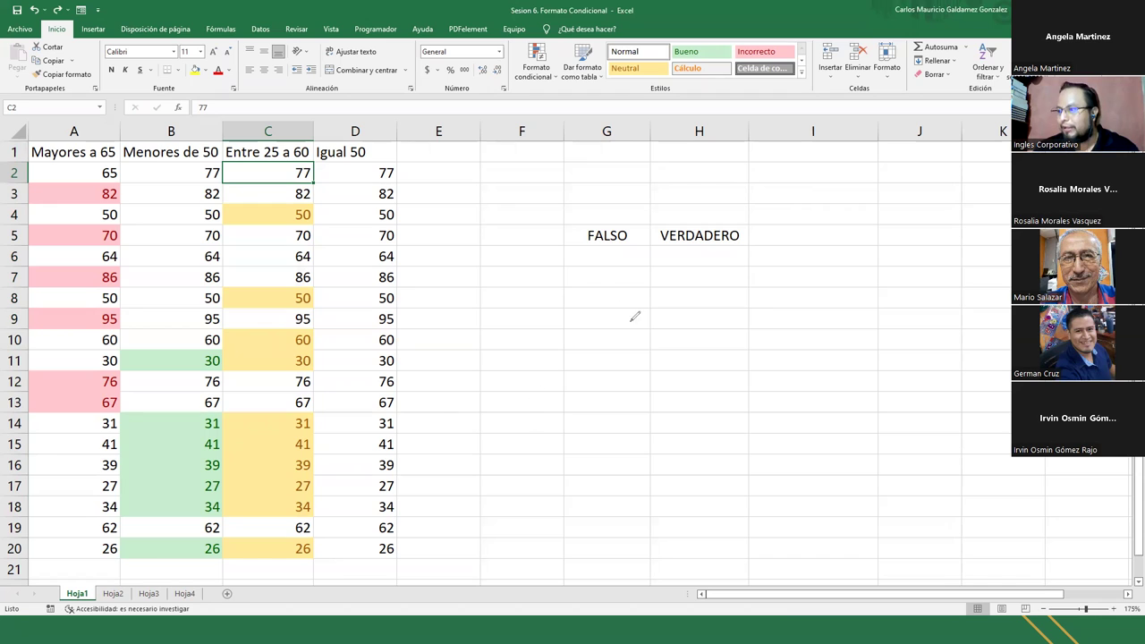
# Step: Handwrite the closed interval [-9; 5] in red on the screen below the test formulas
pyautogui.moveTo(645, 292)
pyautogui.mouseDown()
pyautogui.moveTo(626, 296)
pyautogui.moveTo(633, 350)
pyautogui.moveTo(659, 355)
pyautogui.mouseUp()
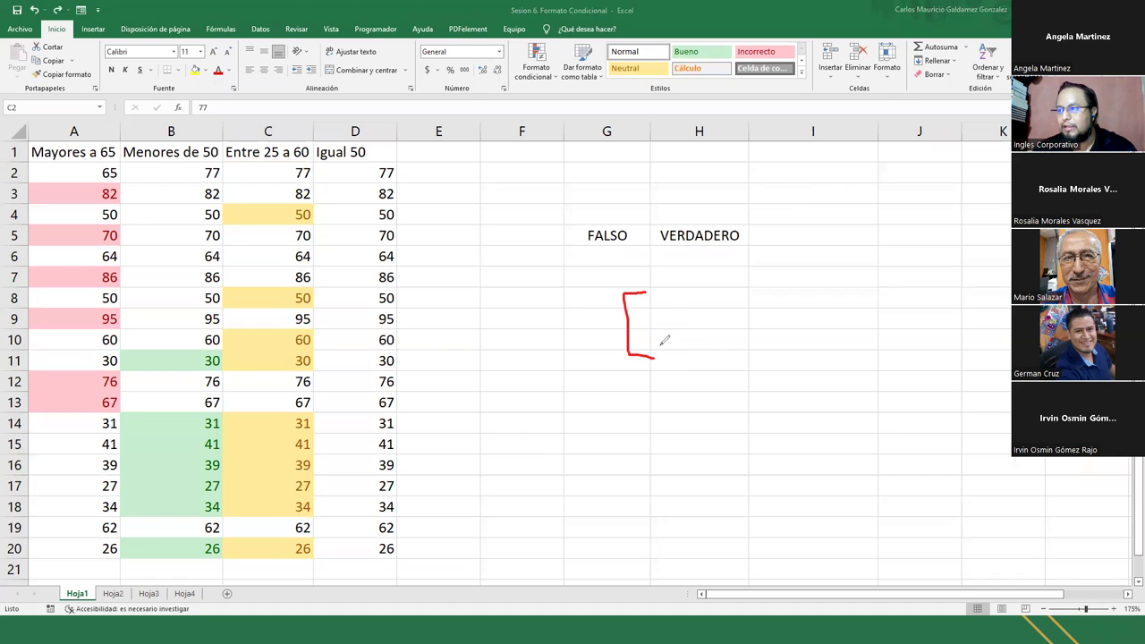
pyautogui.moveTo(684, 308)
pyautogui.mouseDown()
pyautogui.moveTo(685, 342)
pyautogui.moveTo(659, 328)
pyautogui.moveTo(703, 345)
pyautogui.moveTo(696, 352)
pyautogui.mouseUp()
pyautogui.click(706, 313)
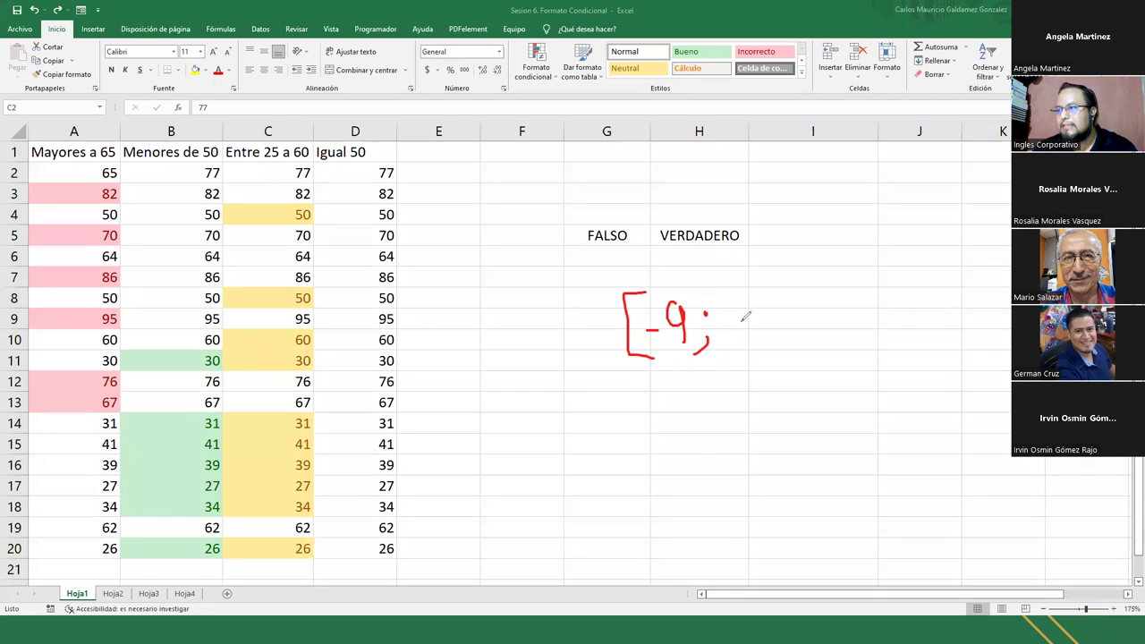
pyautogui.moveTo(730, 307)
pyautogui.mouseDown()
pyautogui.moveTo(744, 330)
pyautogui.moveTo(735, 351)
pyautogui.moveTo(762, 287)
pyautogui.mouseUp()
pyautogui.moveTo(762, 287); pyautogui.dragTo(763, 305)
pyautogui.moveTo(766, 353); pyautogui.dragTo(740, 361)
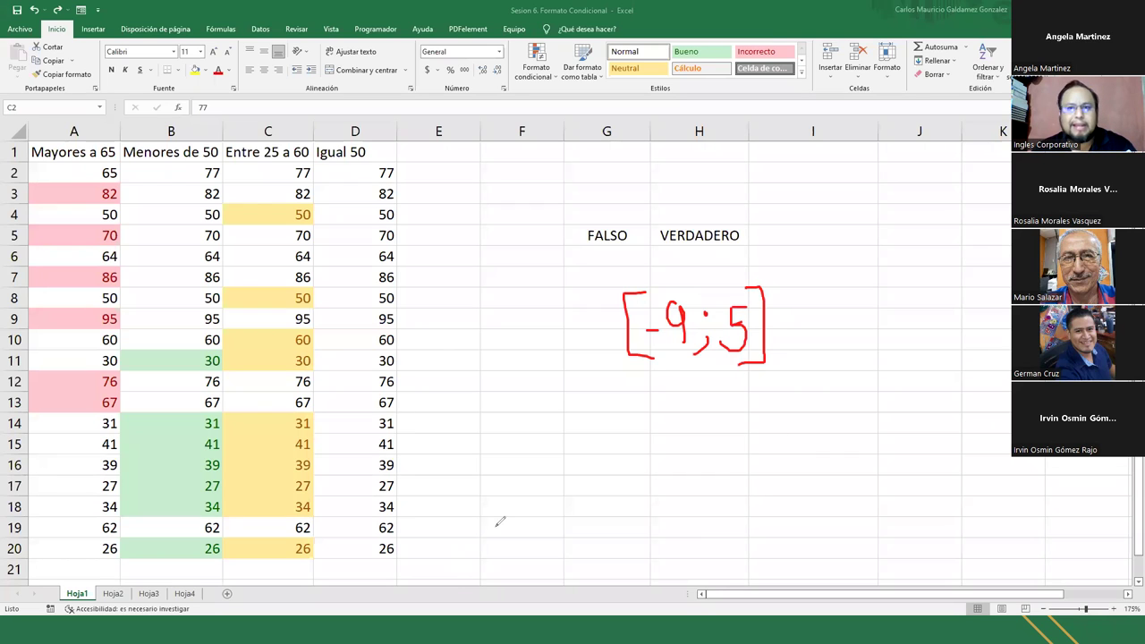
# Step: Sketch a number line below the [-9; 5] interval with tick marks, and outline the range from -9 to 5 including both ends
pyautogui.moveTo(530, 423); pyautogui.dragTo(1010, 413)
pyautogui.moveTo(540, 413)
pyautogui.mouseDown()
pyautogui.moveTo(517, 440)
pyautogui.moveTo(572, 440)
pyautogui.moveTo(567, 458)
pyautogui.moveTo(591, 433)
pyautogui.mouseUp()
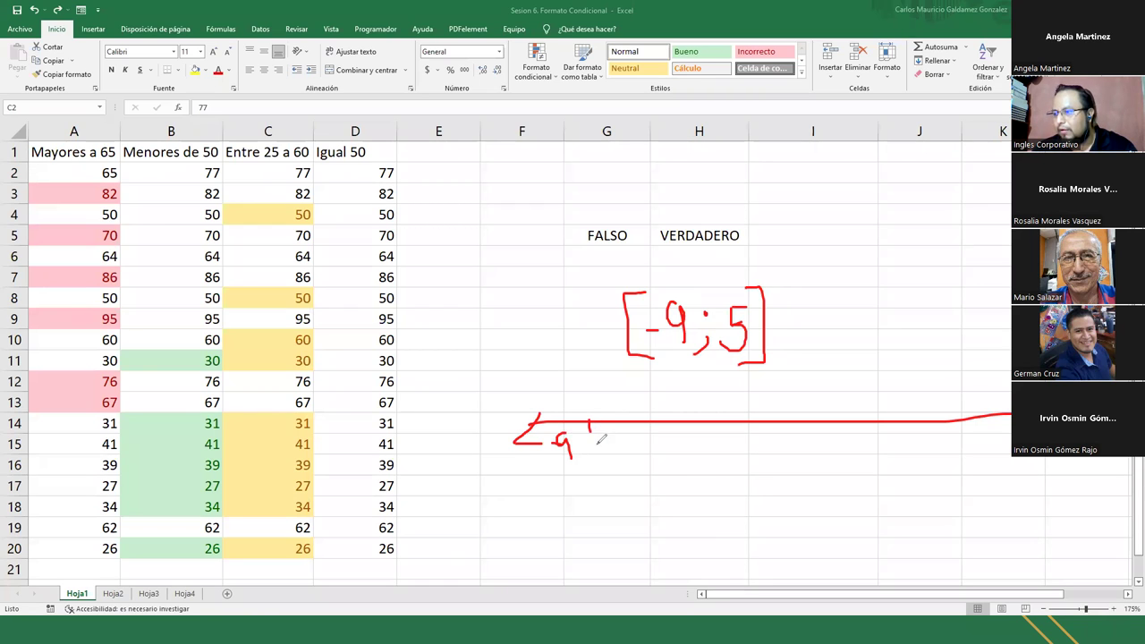
pyautogui.click(639, 424)
pyautogui.moveTo(675, 417)
pyautogui.mouseDown()
pyautogui.moveTo(676, 430)
pyautogui.moveTo(873, 426)
pyautogui.mouseUp()
pyautogui.moveTo(898, 414); pyautogui.dragTo(899, 426)
pyautogui.moveTo(966, 413); pyautogui.dragTo(967, 425)
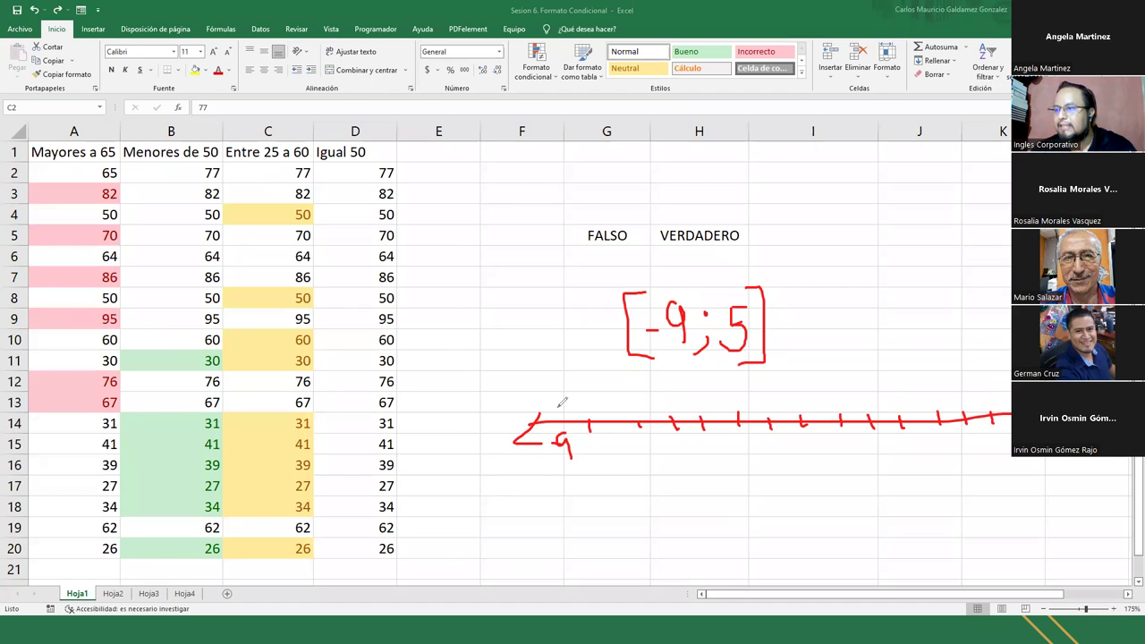
pyautogui.moveTo(553, 460)
pyautogui.mouseDown()
pyautogui.moveTo(550, 407)
pyautogui.moveTo(615, 387)
pyautogui.moveTo(1014, 381)
pyautogui.mouseUp()
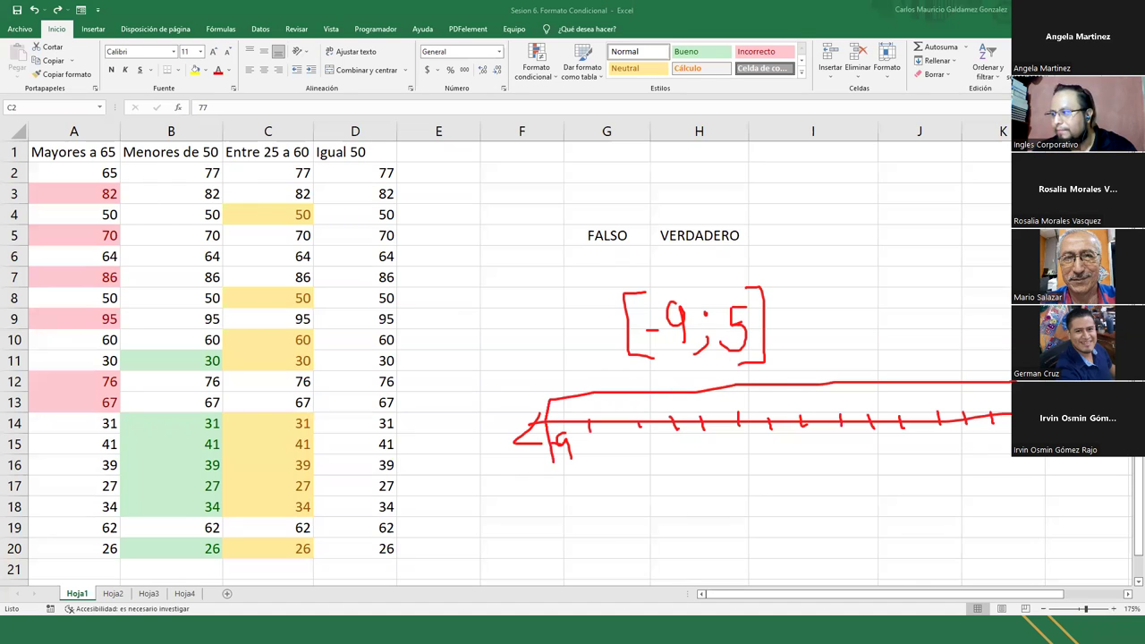
pyautogui.moveTo(1012, 438)
pyautogui.mouseDown()
pyautogui.moveTo(836, 464)
pyautogui.moveTo(577, 471)
pyautogui.moveTo(557, 454)
pyautogui.moveTo(583, 465)
pyautogui.mouseUp()
pyautogui.moveTo(987, 426)
pyautogui.mouseDown()
pyautogui.moveTo(991, 439)
pyautogui.moveTo(990, 427)
pyautogui.mouseUp()
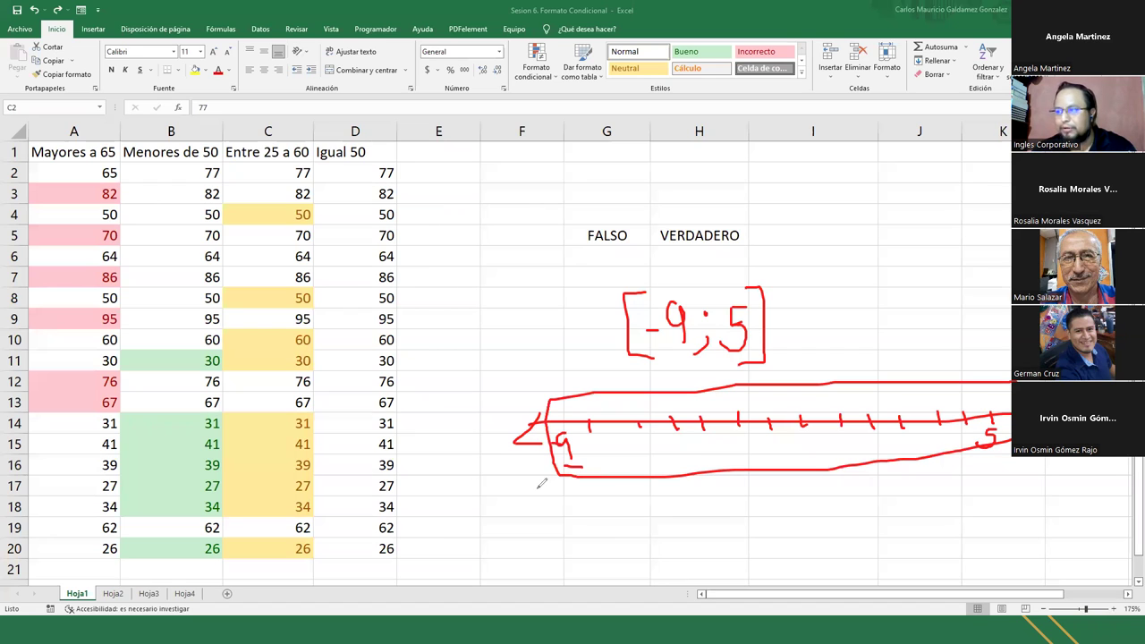
# Step: Handwrite the open interval ]-4; 1[ beside the test formulas
pyautogui.moveTo(809, 198)
pyautogui.mouseDown()
pyautogui.moveTo(821, 254)
pyautogui.moveTo(804, 256)
pyautogui.moveTo(873, 229)
pyautogui.moveTo(868, 254)
pyautogui.mouseUp()
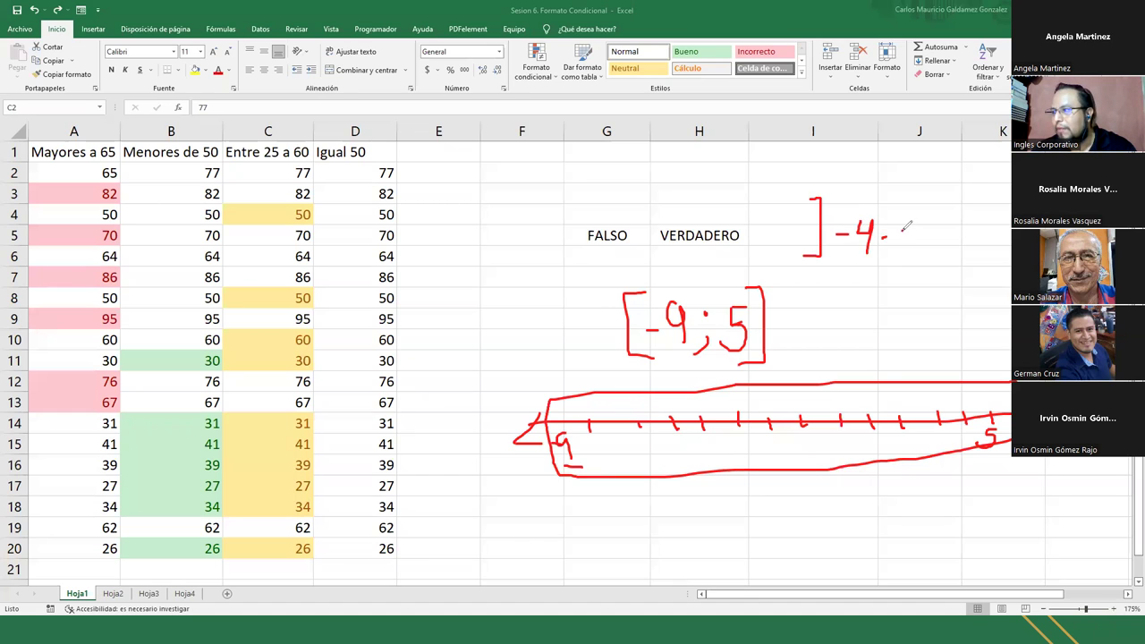
pyautogui.moveTo(884, 235)
pyautogui.mouseDown()
pyautogui.moveTo(880, 246)
pyautogui.moveTo(918, 241)
pyautogui.mouseUp()
pyautogui.moveTo(941, 197)
pyautogui.mouseDown()
pyautogui.moveTo(923, 199)
pyautogui.moveTo(925, 240)
pyautogui.moveTo(959, 241)
pyautogui.mouseUp()
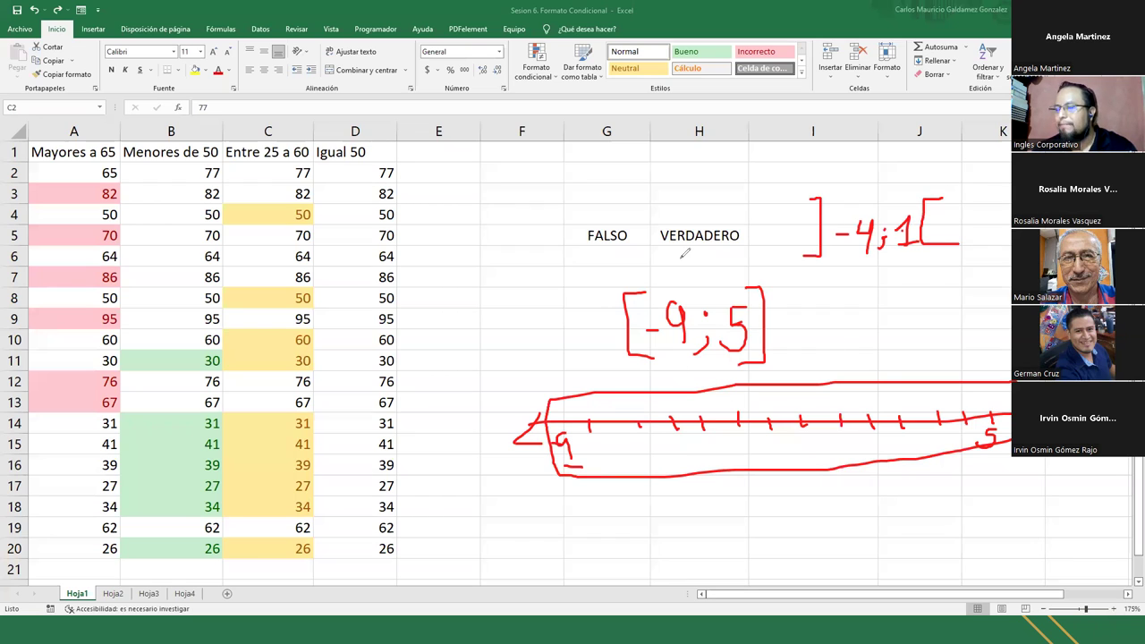
# Step: Sketch a number line above the test formulas, label -4 and 1, and outline the range between those excluded endpoints
pyautogui.moveTo(477, 184)
pyautogui.mouseDown()
pyautogui.moveTo(758, 184)
pyautogui.moveTo(745, 194)
pyautogui.mouseUp()
pyautogui.moveTo(480, 177); pyautogui.dragTo(471, 184)
pyautogui.moveTo(471, 184); pyautogui.dragTo(484, 190)
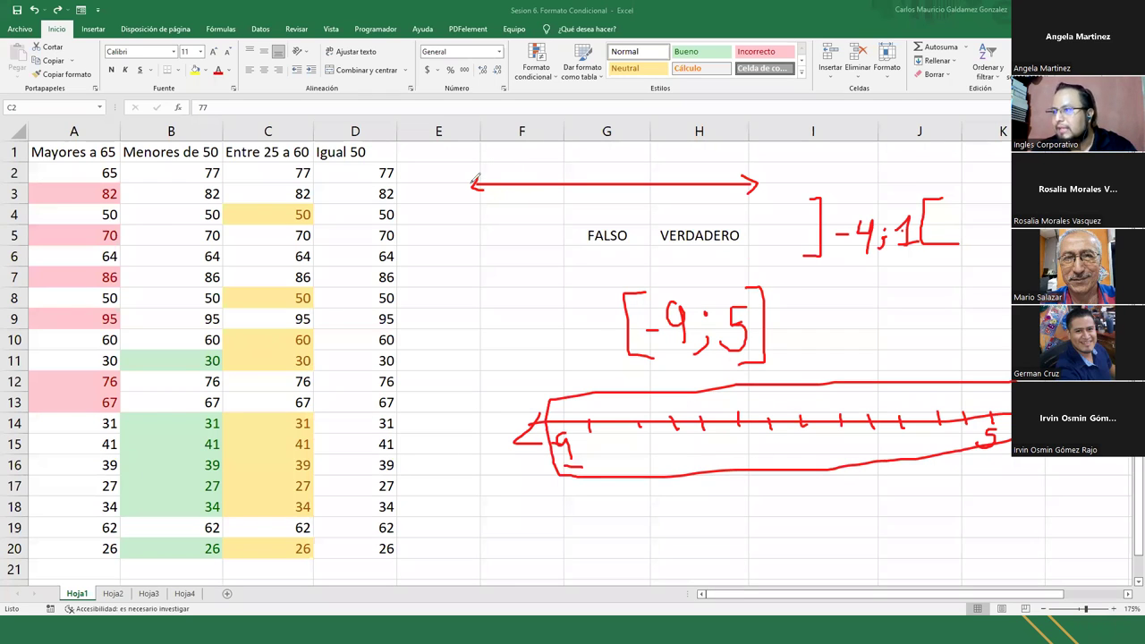
pyautogui.moveTo(503, 177)
pyautogui.mouseDown()
pyautogui.moveTo(499, 207)
pyautogui.moveTo(519, 200)
pyautogui.moveTo(512, 216)
pyautogui.mouseUp()
pyautogui.moveTo(537, 178)
pyautogui.mouseDown()
pyautogui.moveTo(537, 193)
pyautogui.moveTo(676, 192)
pyautogui.moveTo(677, 213)
pyautogui.moveTo(687, 208)
pyautogui.mouseUp()
pyautogui.moveTo(506, 169)
pyautogui.mouseDown()
pyautogui.moveTo(505, 192)
pyautogui.moveTo(530, 197)
pyautogui.moveTo(673, 197)
pyautogui.moveTo(670, 162)
pyautogui.moveTo(509, 165)
pyautogui.moveTo(494, 152)
pyautogui.moveTo(504, 162)
pyautogui.mouseUp()
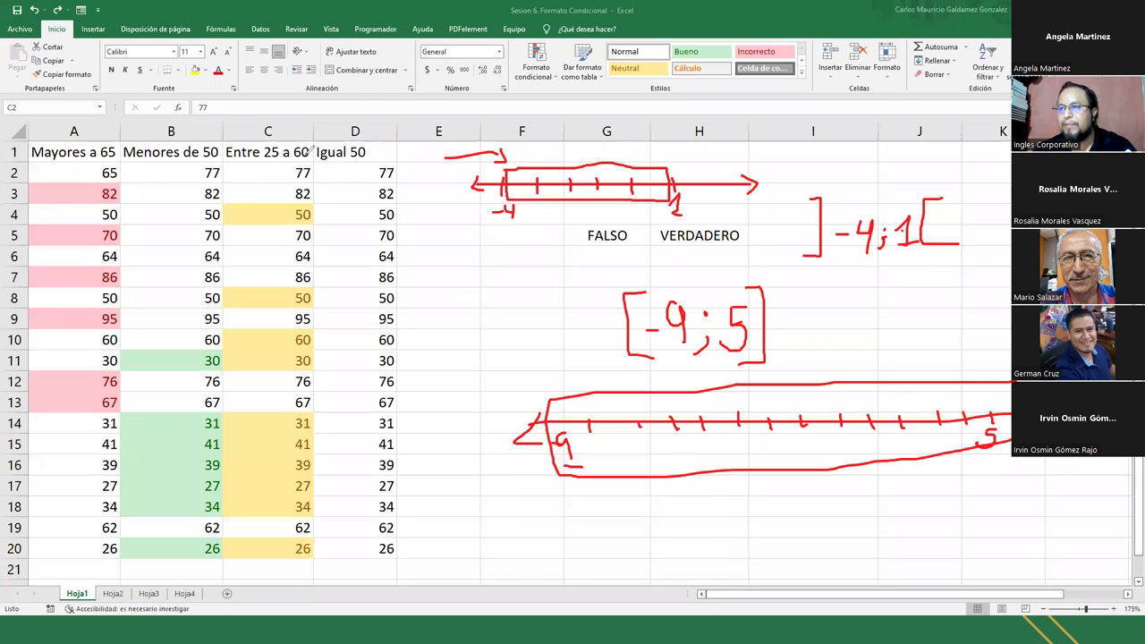
# Step: Handwrite the bracketed range [25 ⇒ 60] to illustrate that the Entre rule includes both limits
pyautogui.click(841, 319)
pyautogui.moveTo(839, 322)
pyautogui.mouseDown()
pyautogui.moveTo(863, 346)
pyautogui.moveTo(870, 324)
pyautogui.moveTo(887, 334)
pyautogui.moveTo(865, 313)
pyautogui.moveTo(866, 329)
pyautogui.moveTo(894, 333)
pyautogui.moveTo(860, 349)
pyautogui.moveTo(926, 338)
pyautogui.moveTo(927, 328)
pyautogui.moveTo(921, 349)
pyautogui.mouseUp()
pyautogui.hotkey('ctrl', 'z')
pyautogui.moveTo(955, 302)
pyautogui.mouseDown()
pyautogui.moveTo(945, 319)
pyautogui.moveTo(966, 342)
pyautogui.moveTo(998, 302)
pyautogui.moveTo(992, 356)
pyautogui.mouseUp()
pyautogui.moveTo(950, 342); pyautogui.dragTo(946, 349)
pyautogui.moveTo(862, 304)
pyautogui.mouseDown()
pyautogui.moveTo(827, 307)
pyautogui.moveTo(858, 364)
pyautogui.mouseUp()
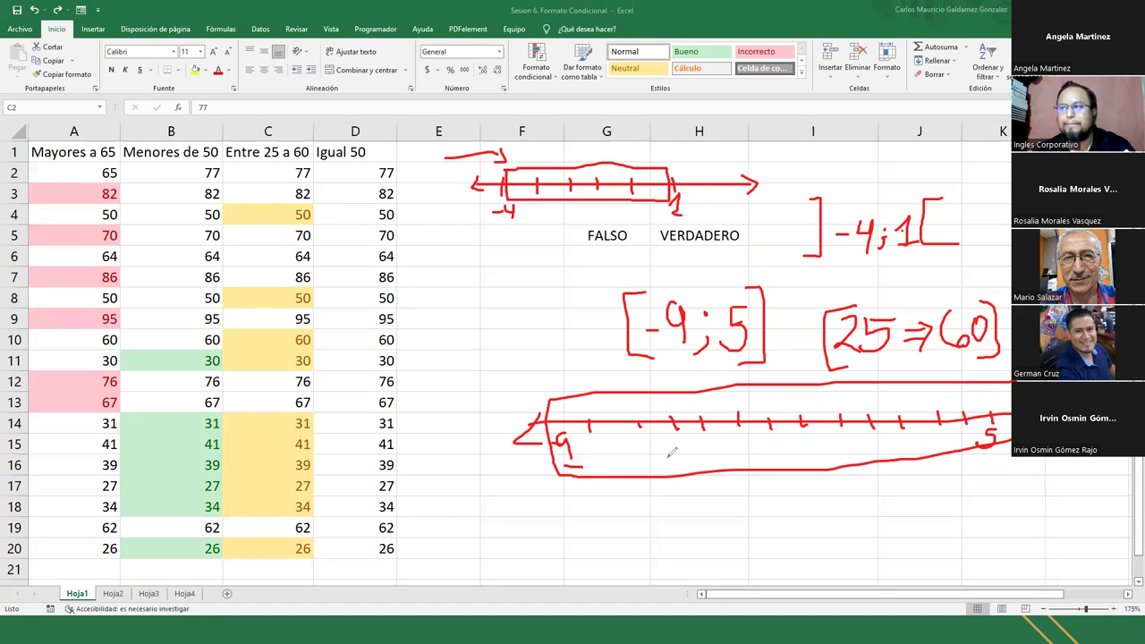
# Step: Draw a line from the Menores de 50 heading to a handwritten <50[ note, and erase all annotations
pyautogui.moveTo(152, 162)
pyautogui.mouseDown()
pyautogui.moveTo(363, 278)
pyautogui.moveTo(428, 264)
pyautogui.mouseUp()
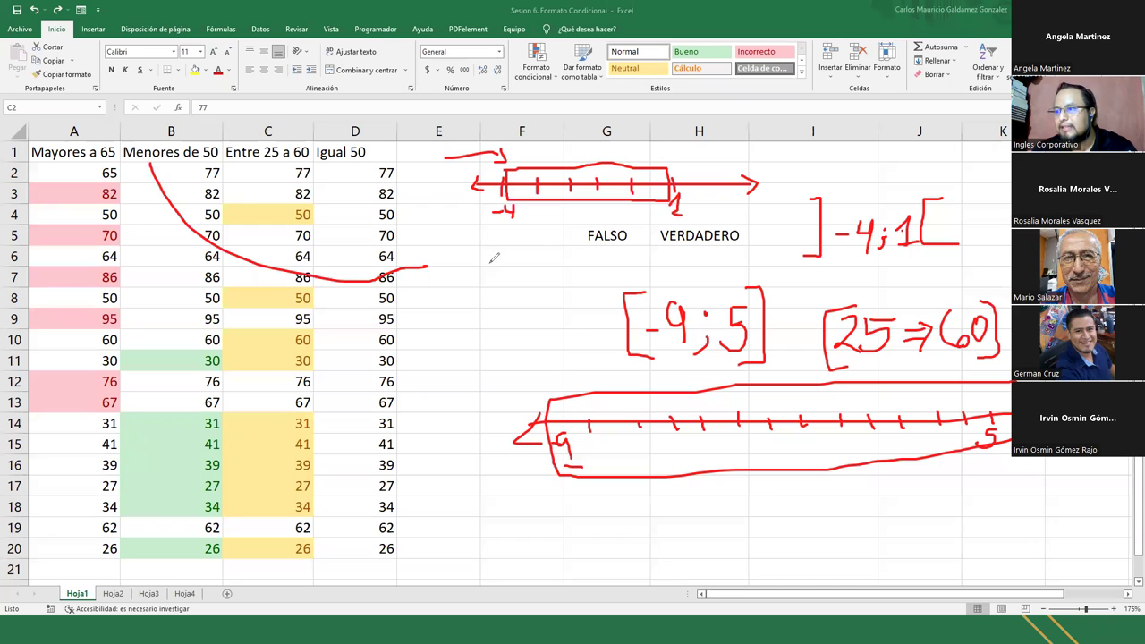
pyautogui.moveTo(474, 261)
pyautogui.mouseDown()
pyautogui.moveTo(458, 271)
pyautogui.moveTo(475, 284)
pyautogui.mouseUp()
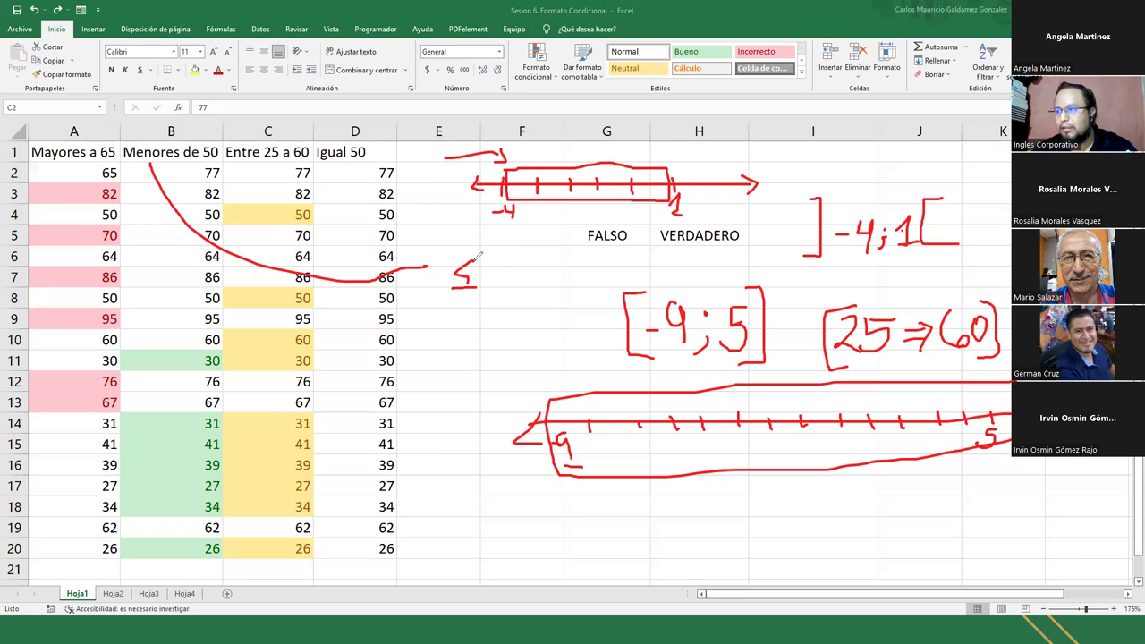
pyautogui.moveTo(481, 261)
pyautogui.mouseDown()
pyautogui.moveTo(493, 273)
pyautogui.moveTo(479, 284)
pyautogui.moveTo(499, 261)
pyautogui.moveTo(508, 277)
pyautogui.moveTo(538, 252)
pyautogui.moveTo(535, 286)
pyautogui.moveTo(556, 286)
pyautogui.mouseUp()
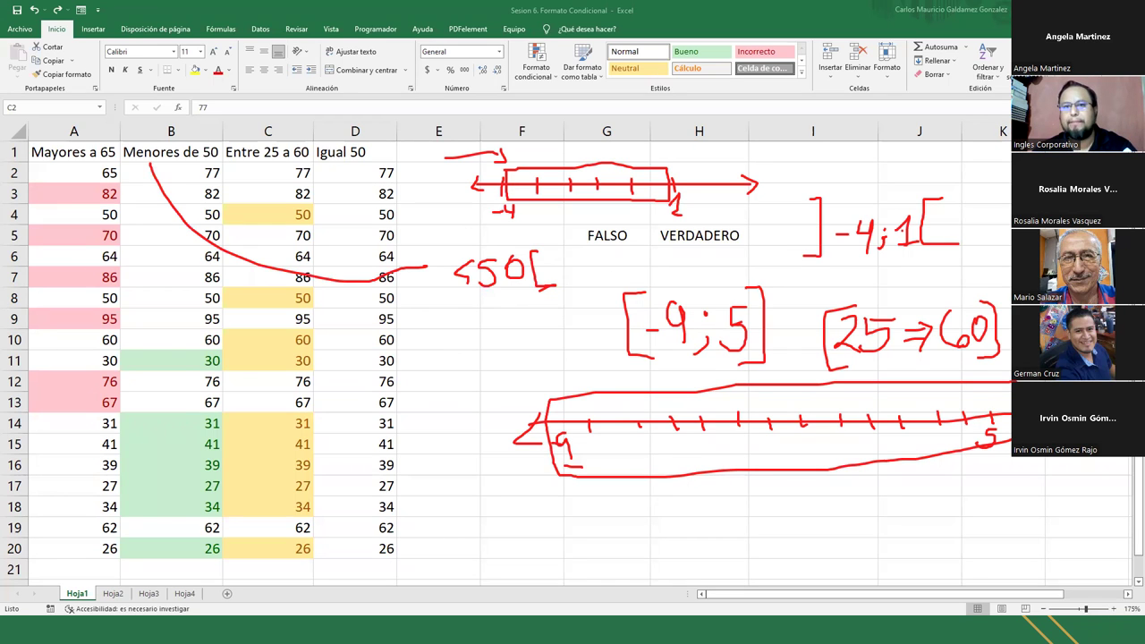
pyautogui.press('e')
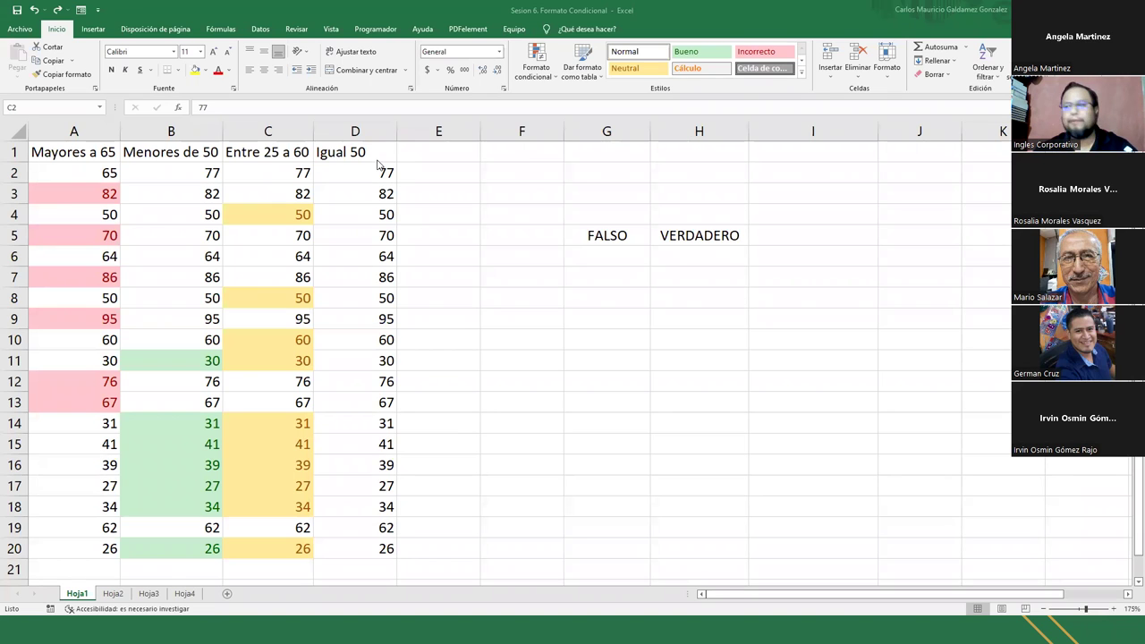
# Step: Start an "Es igual a" cell-highlighting rule for the Igual 50 values in D2:D20
pyautogui.press('F2')
pyautogui.moveTo(345, 173); pyautogui.dragTo(371, 533)
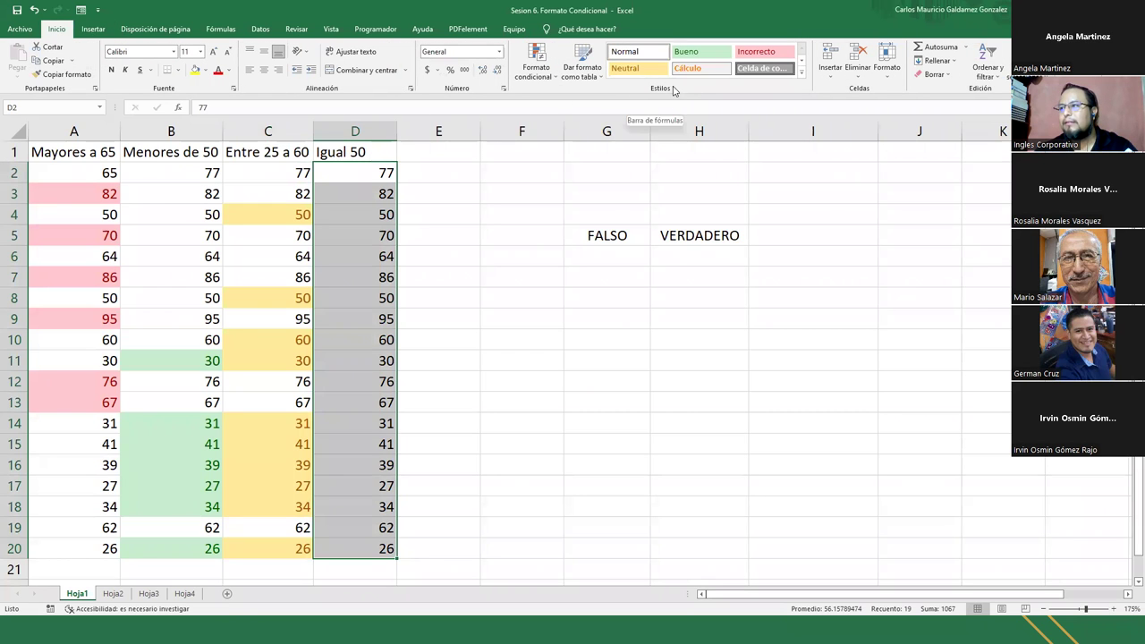
pyautogui.click(547, 79)
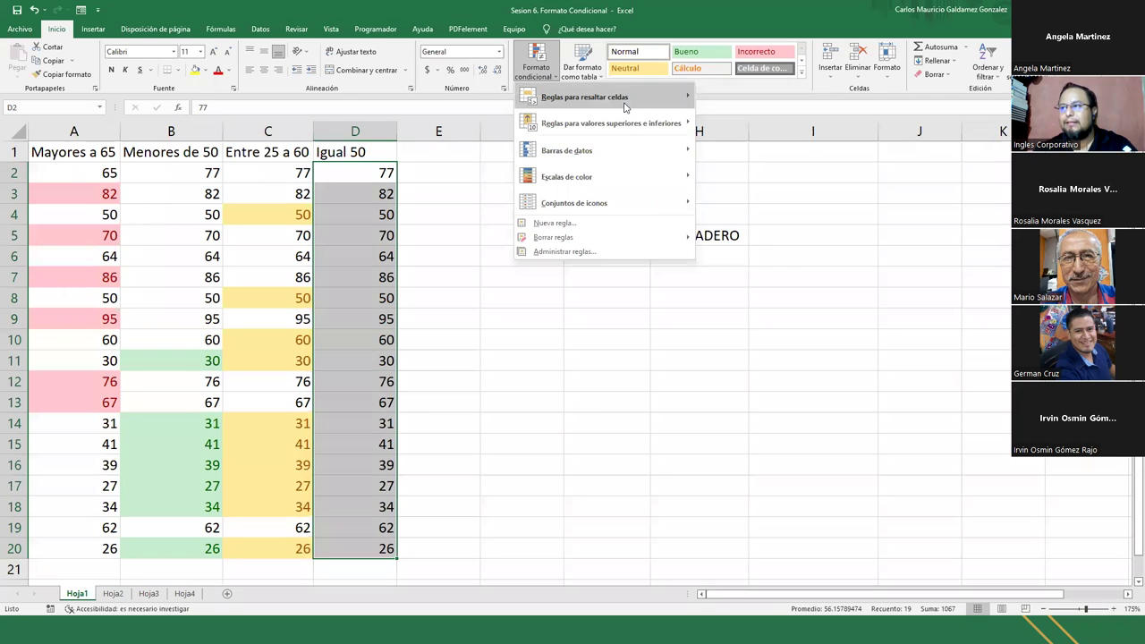
pyautogui.moveTo(648, 105)
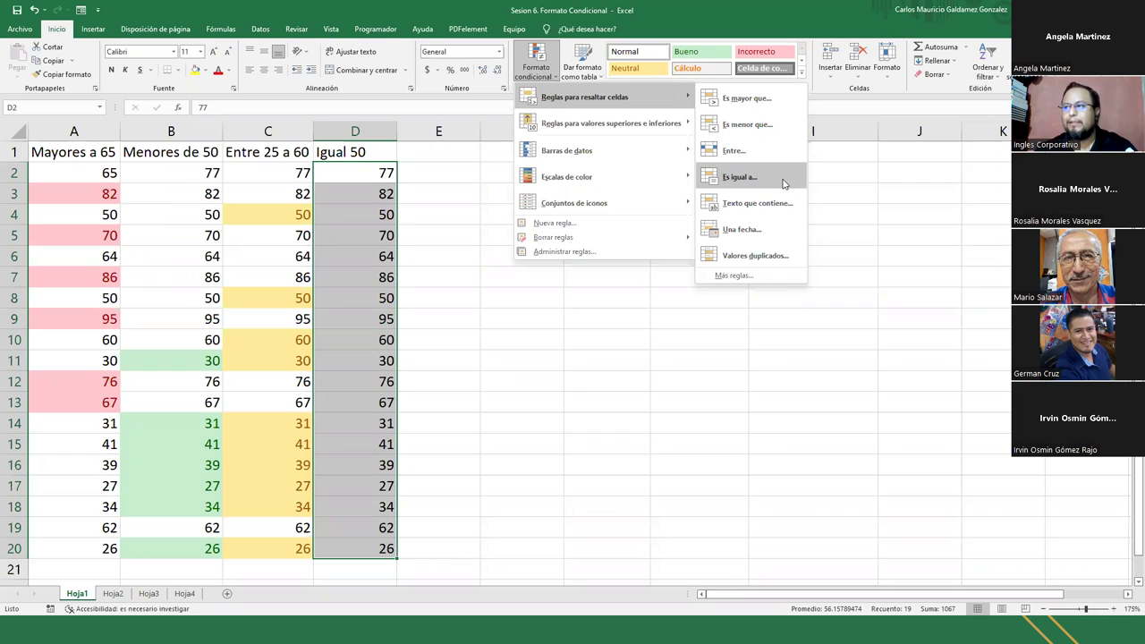
pyautogui.click(783, 184)
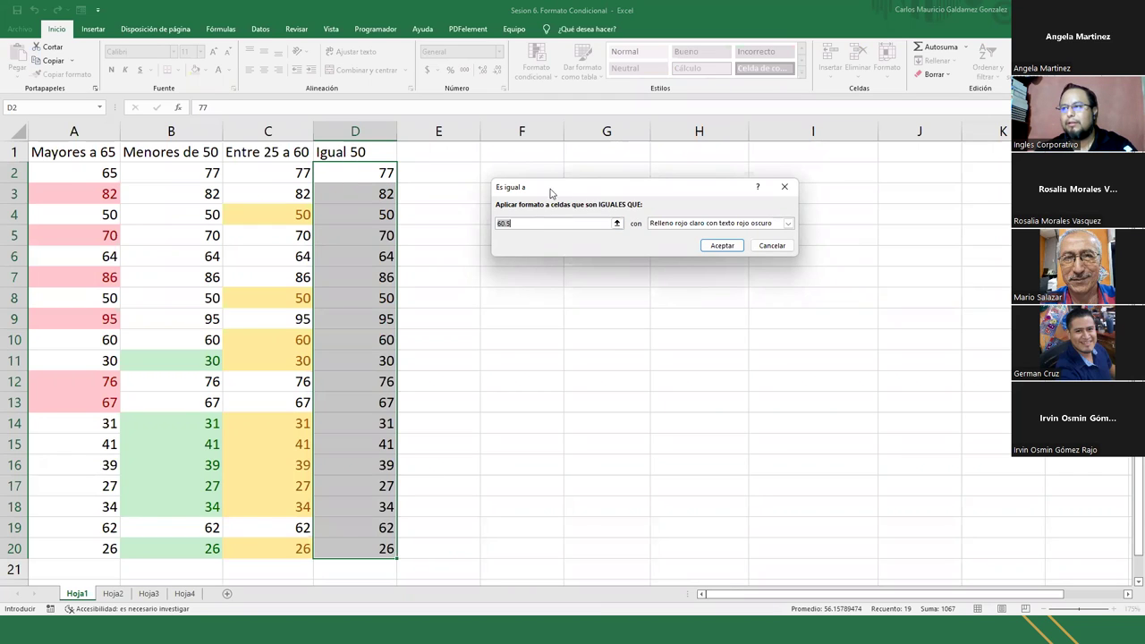
# Step: Set the comparison value of the "Es igual a" rule to 50, moving its dialog lower on the sheet
pyautogui.moveTo(556, 199); pyautogui.dragTo(538, 241)
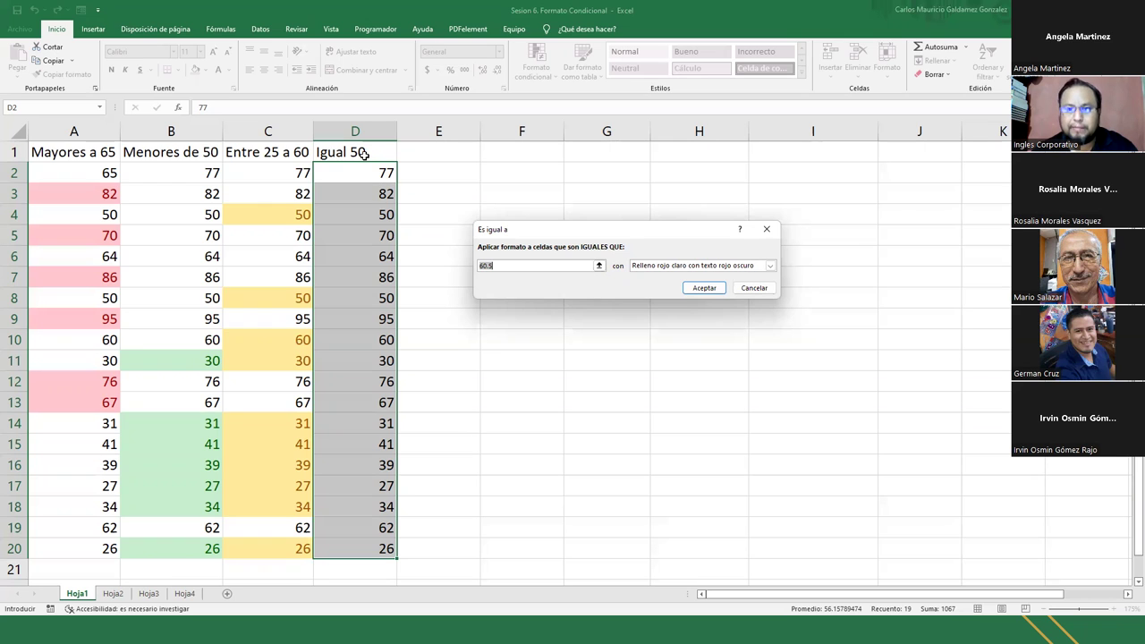
pyautogui.click(523, 267)
pyautogui.press('BackSpace')
pyautogui.press('BackSpace')
pyautogui.press('BackSpace')
pyautogui.press('BackSpace')
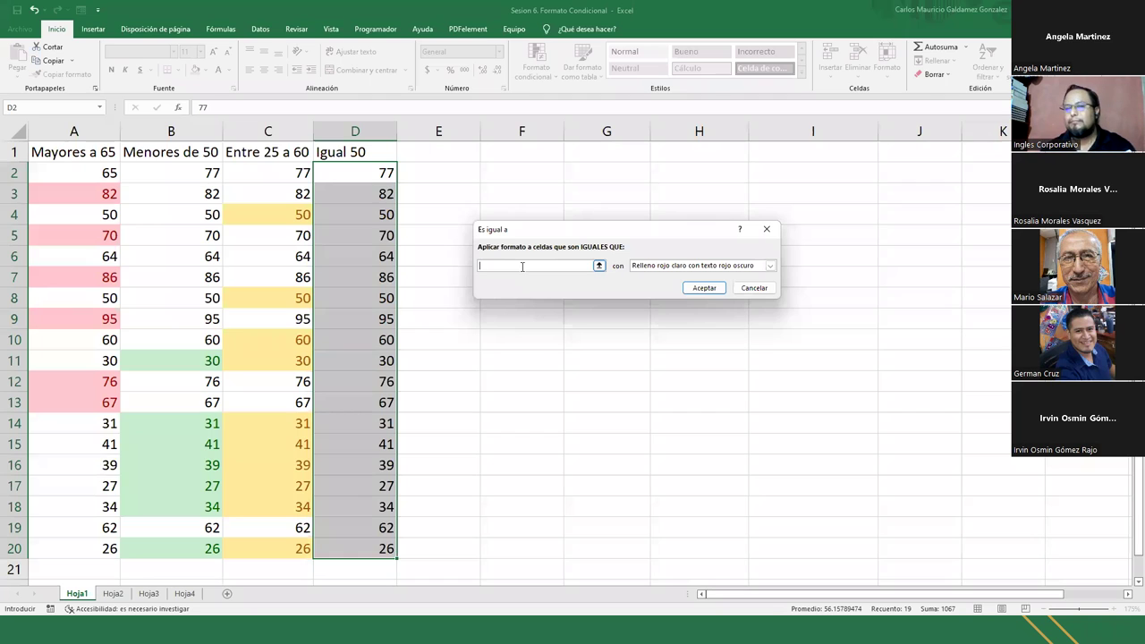
pyautogui.write('50')
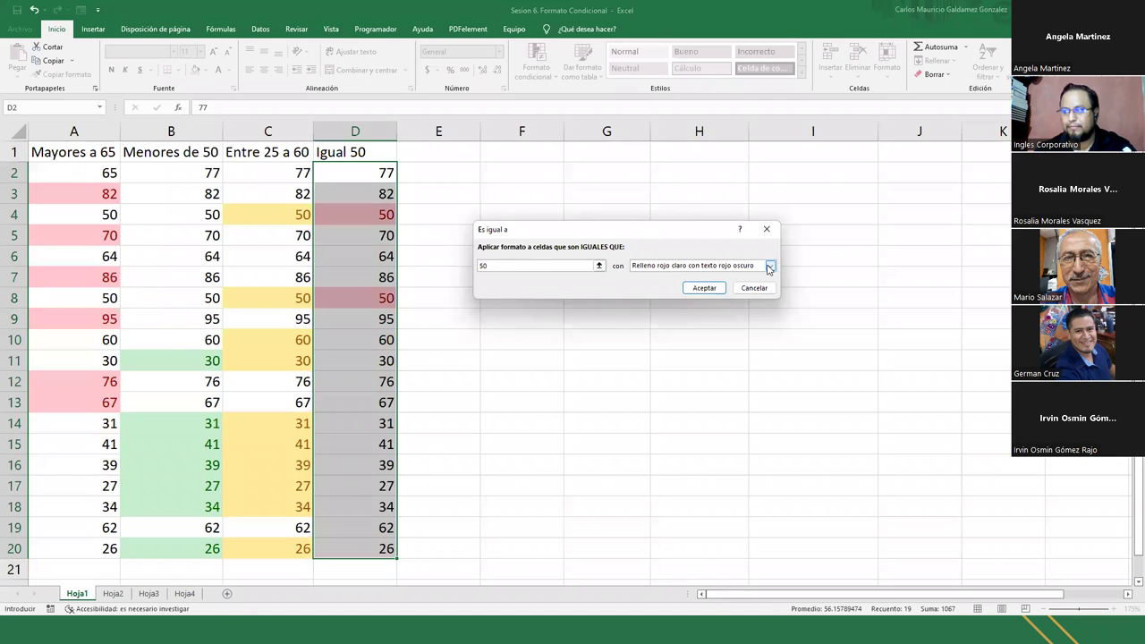
# Step: Apply the "Es igual a" rule to D2:D20 with light red fill and dark red text, and review the Igual 50 column
pyautogui.click(703, 288)
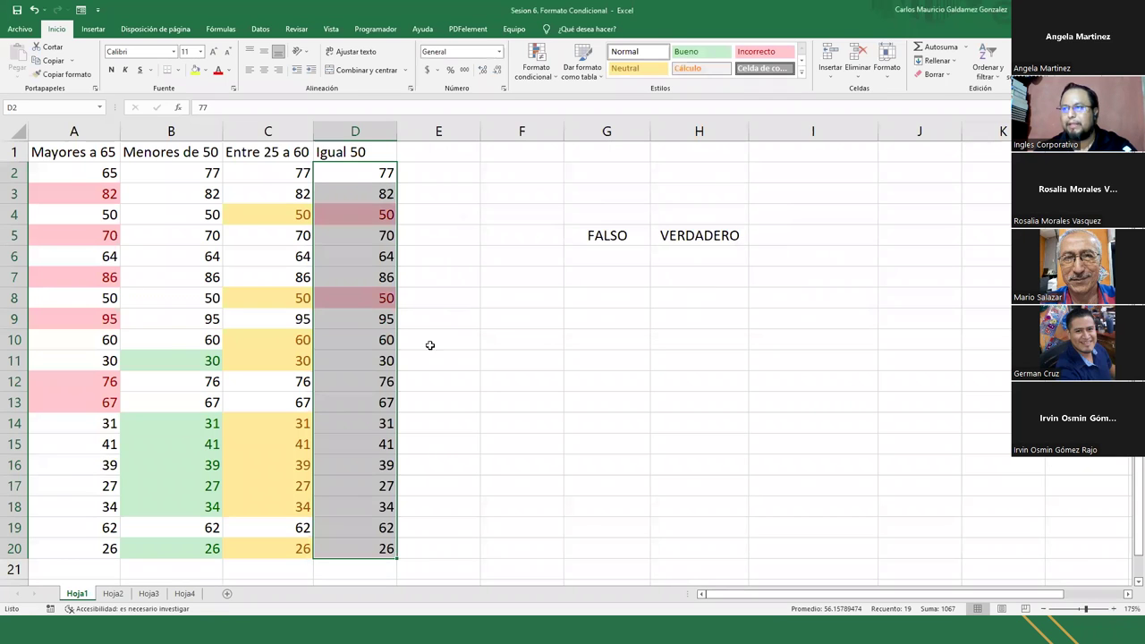
pyautogui.click(382, 352)
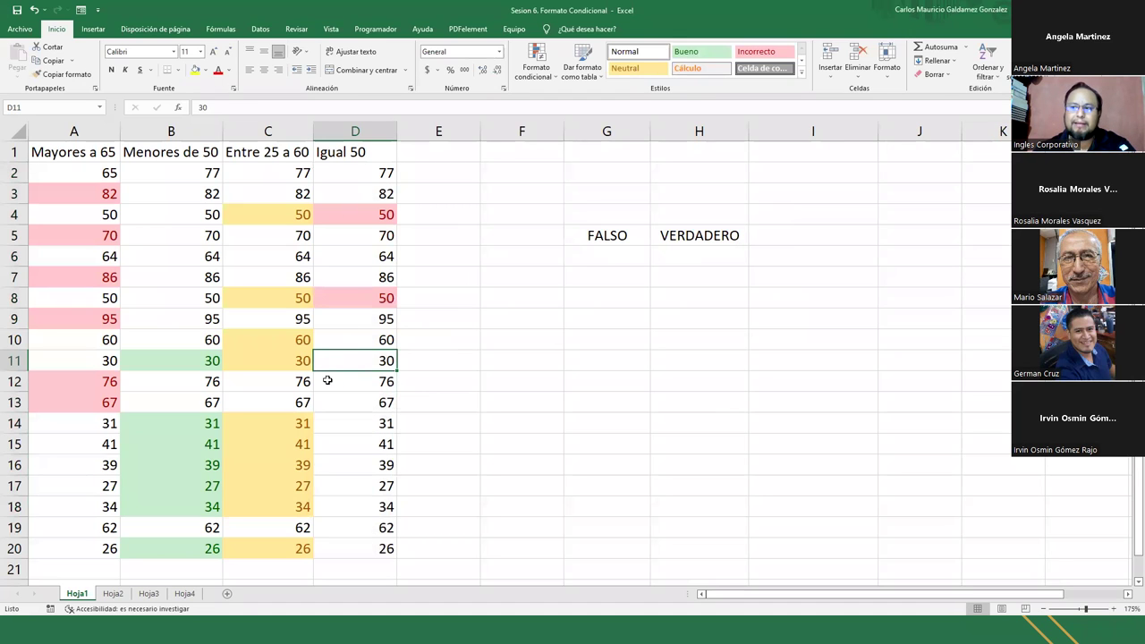
pyautogui.click(339, 553)
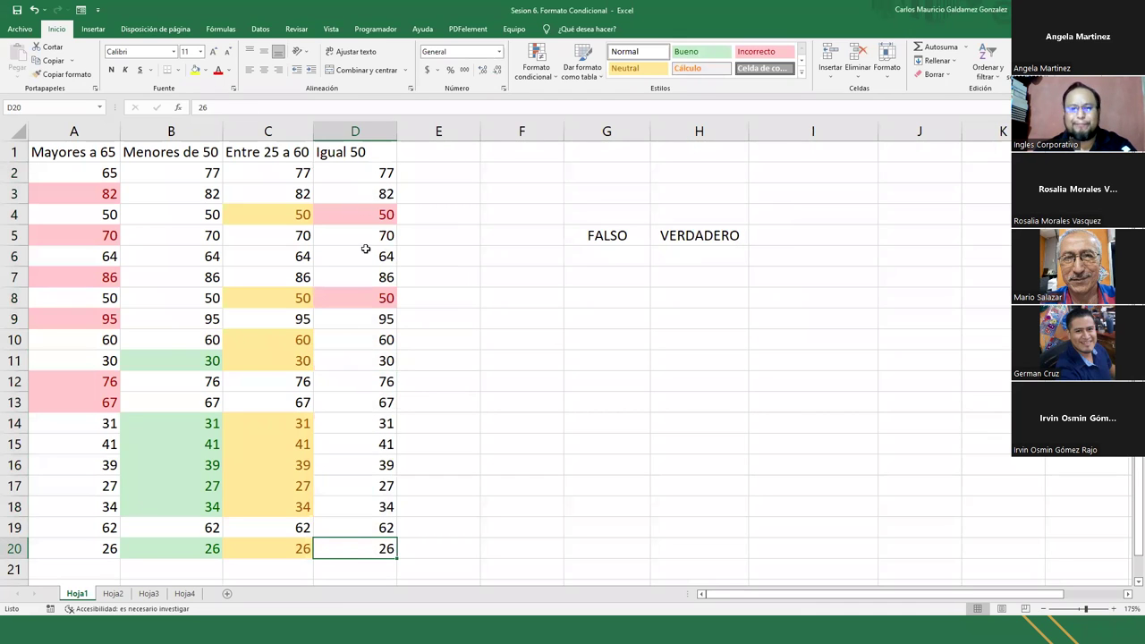
pyautogui.click(343, 175)
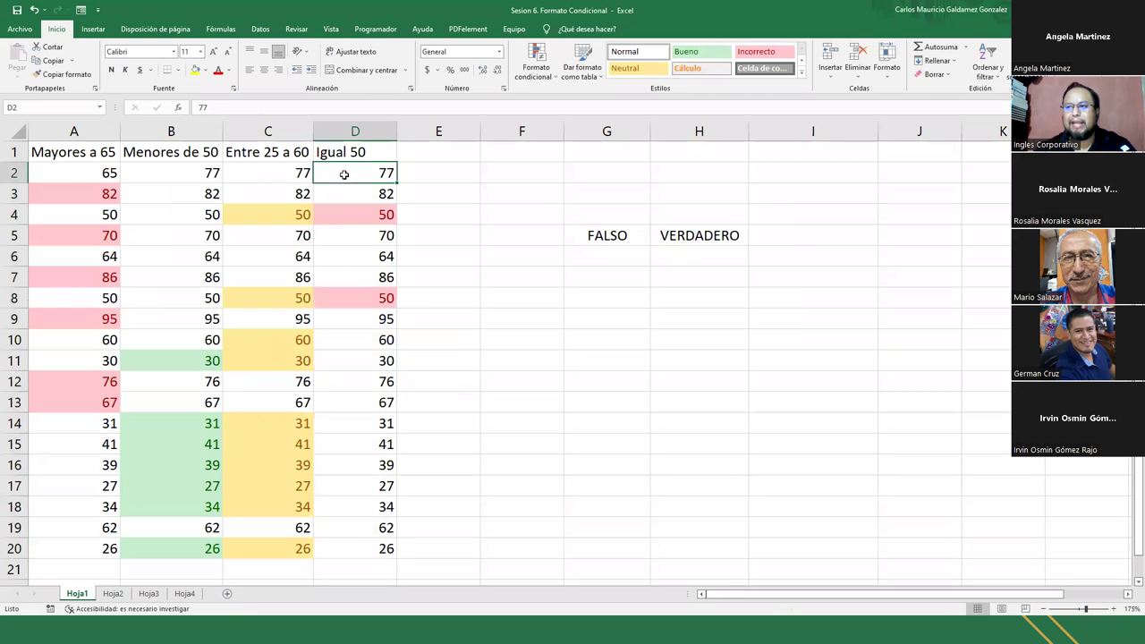
pyautogui.moveTo(357, 166); pyautogui.dragTo(363, 542)
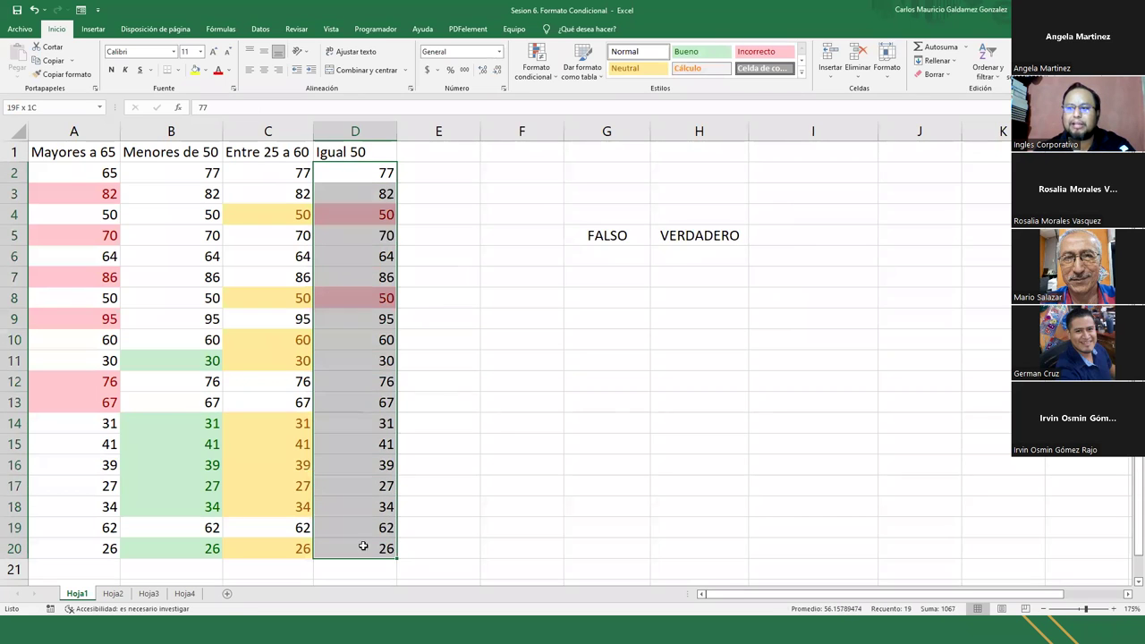
pyautogui.click(372, 153)
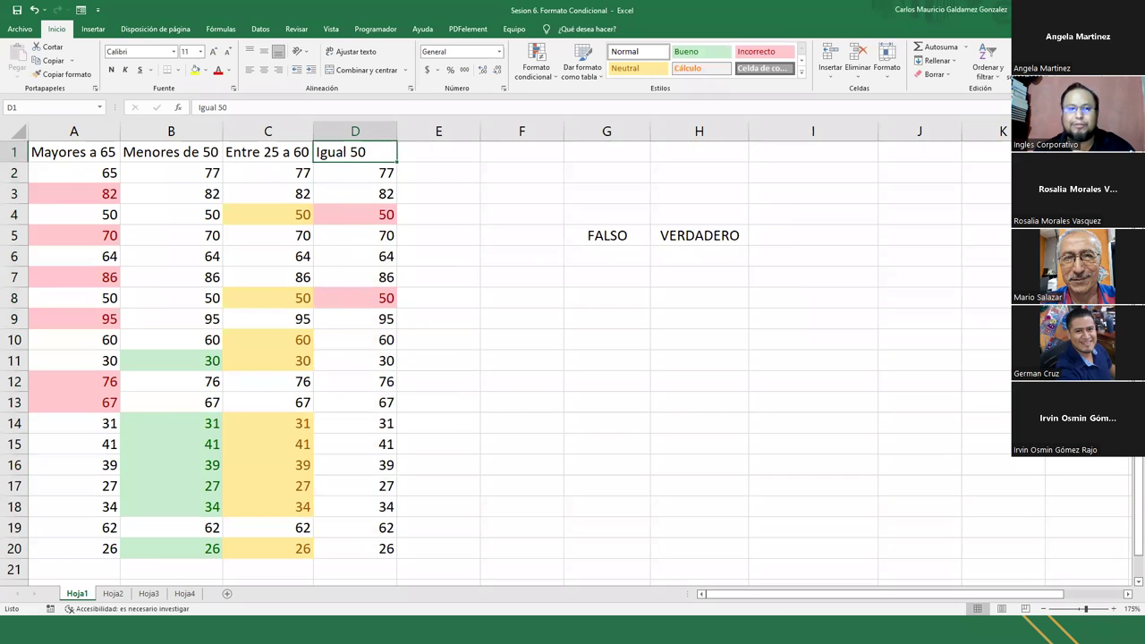
pyautogui.click(357, 347)
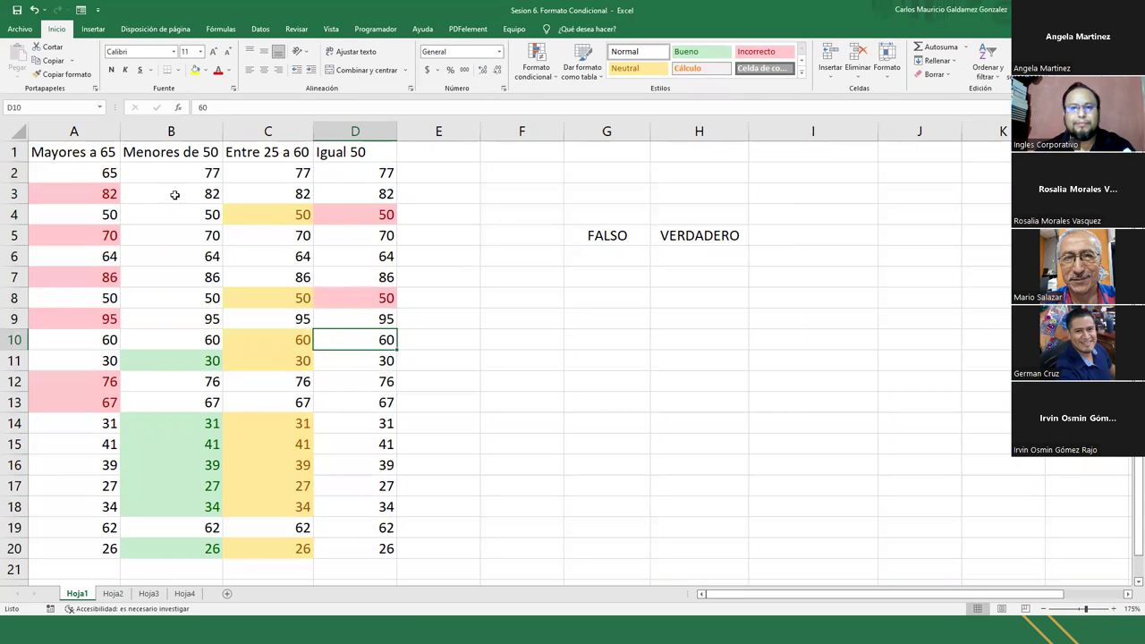
# Step: Delete the FALSO and VERDADERO comparison tests from cells G5:H5
pyautogui.click(489, 357)
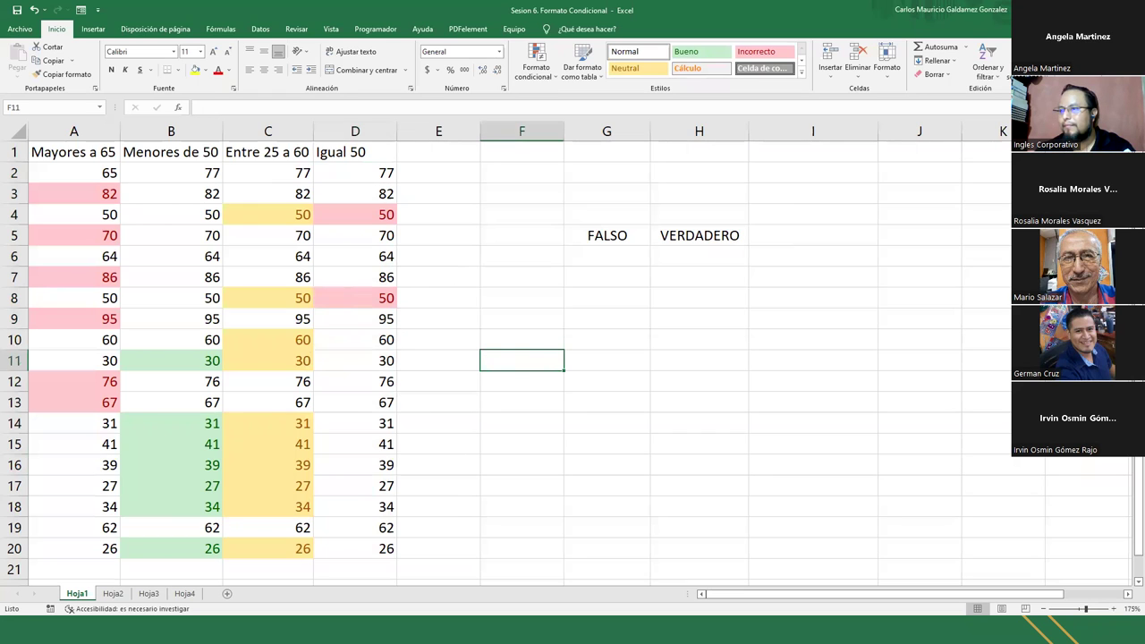
pyautogui.moveTo(601, 234); pyautogui.dragTo(709, 234)
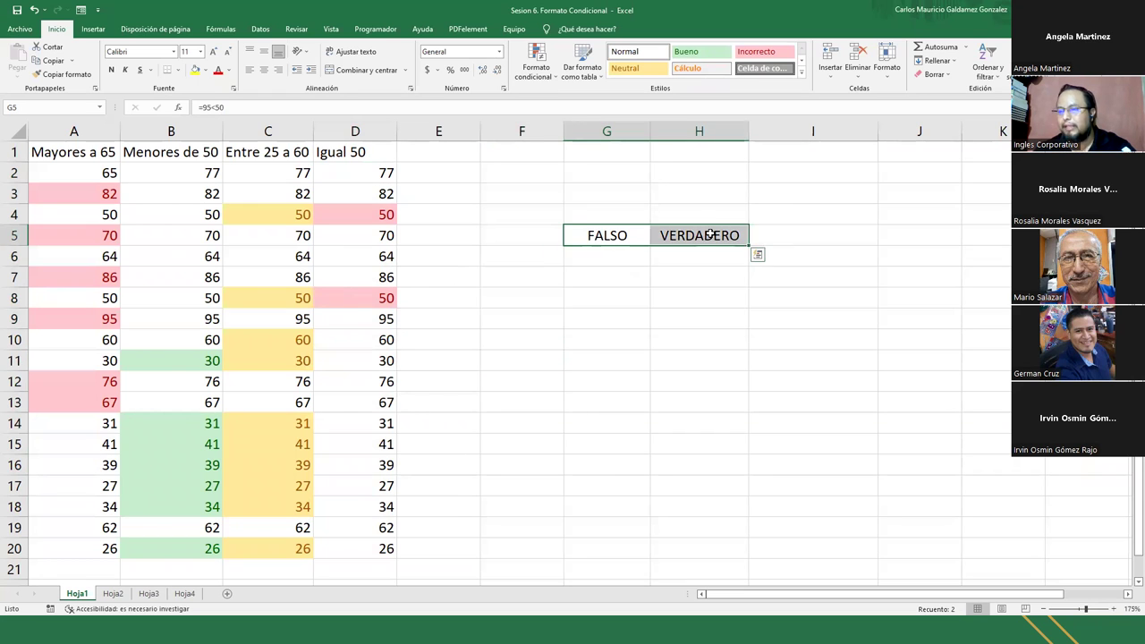
pyautogui.press('Delete')
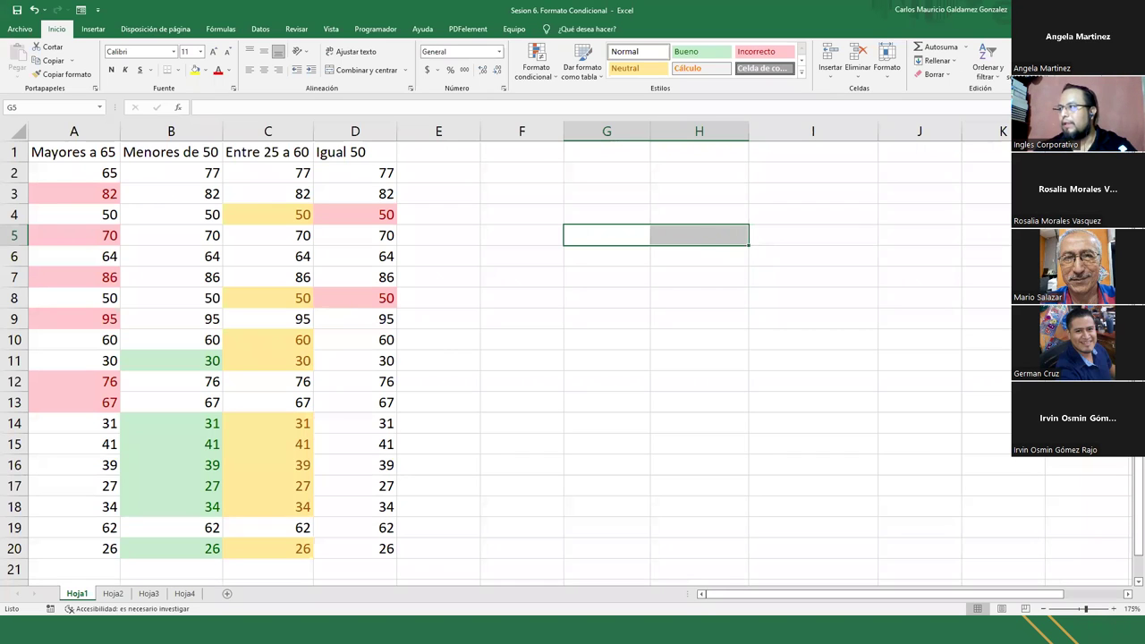
# Step: Switch to the presentation, advance to the VAMOS A PRACTICAR slide, and return to the Excel workbook
pyautogui.hotkey('alt', 'Tab')
pyautogui.press('Right')
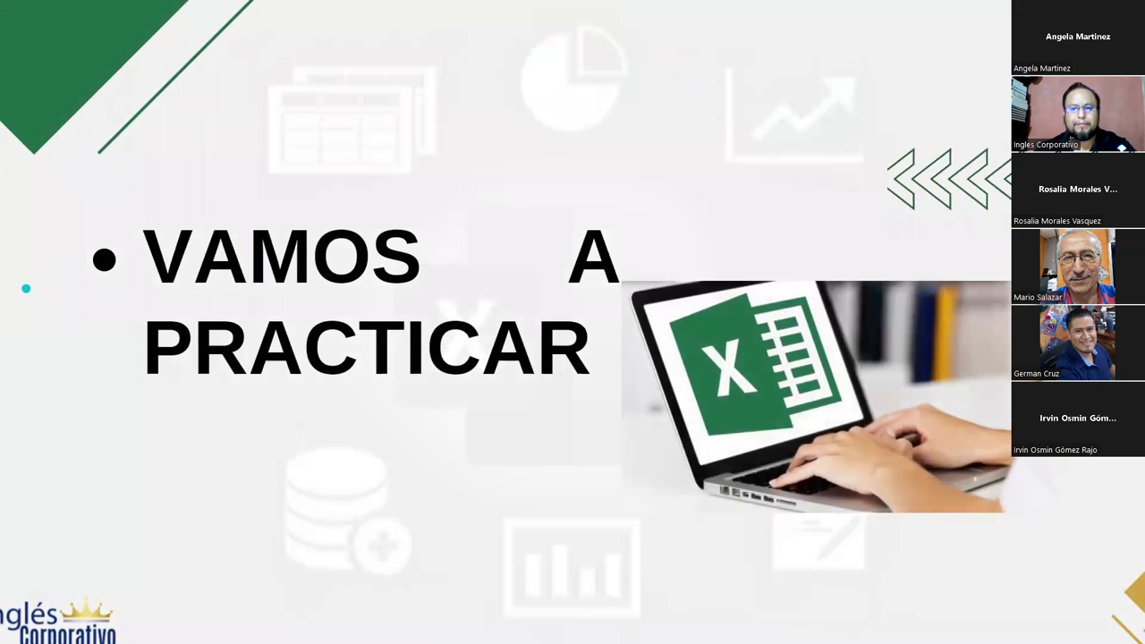
pyautogui.hotkey('alt', 'Tab')
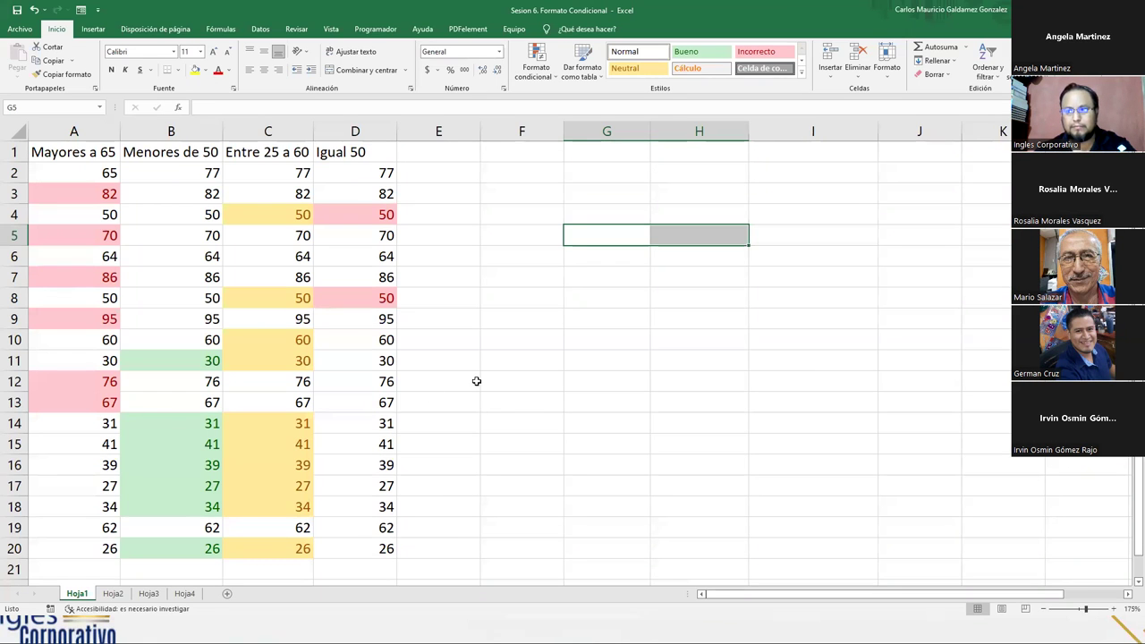
# Step: Look briefly at the sales table on Hoja3, and open Hoja2 with the Superiores and Inferiores columns
pyautogui.click(150, 597)
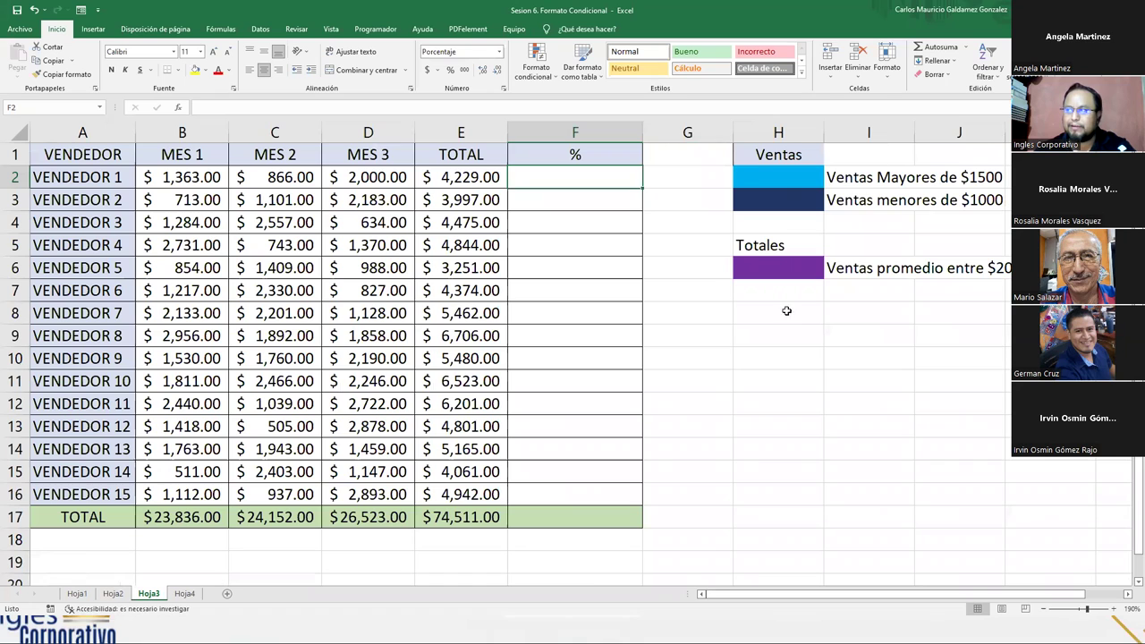
pyautogui.click(107, 595)
pyautogui.click(268, 340)
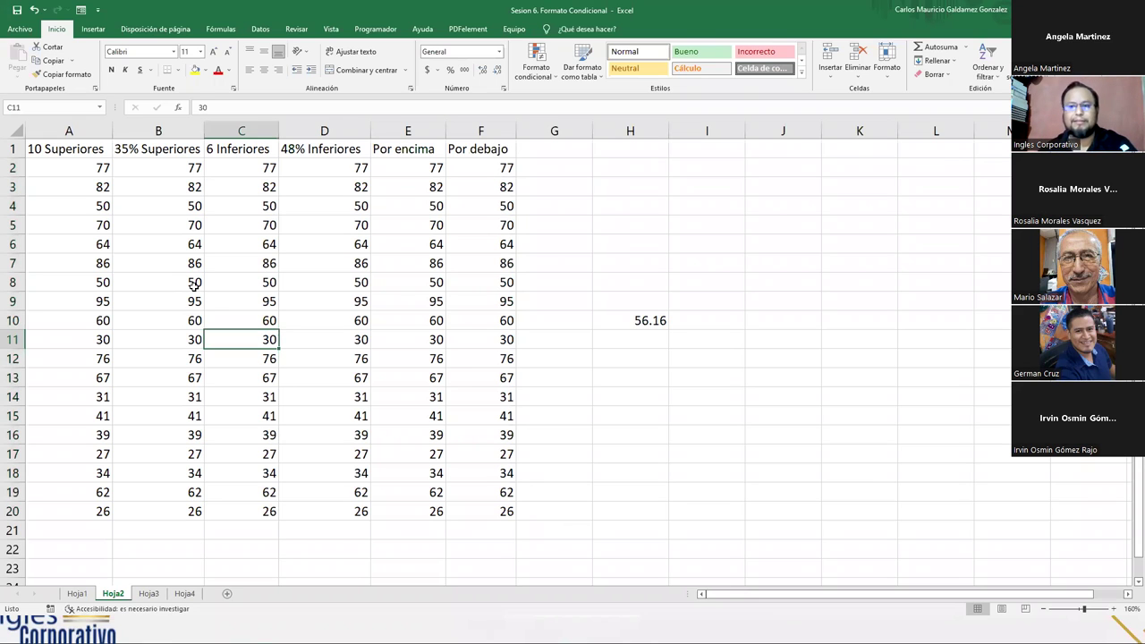
pyautogui.click(268, 320)
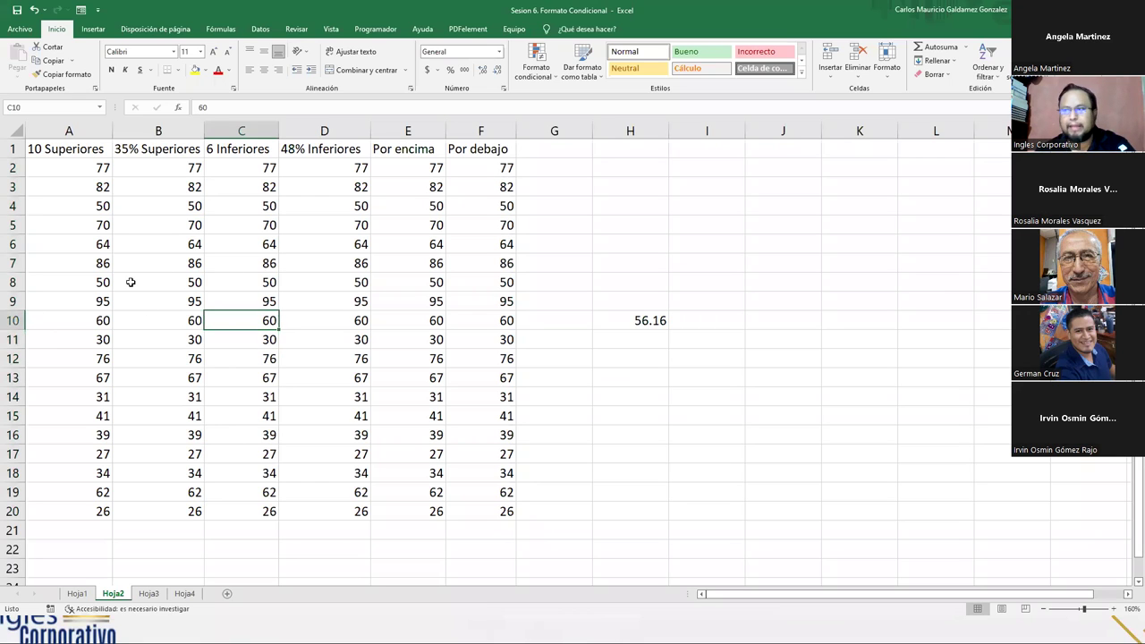
pyautogui.click(296, 402)
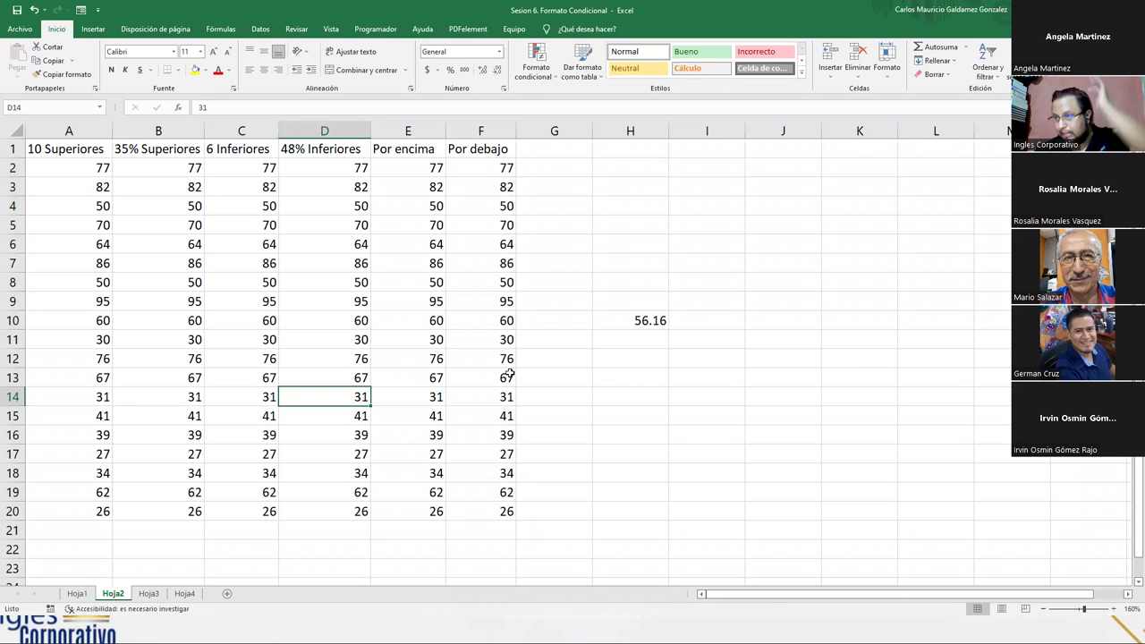
# Step: Examine the Por encima and Por debajo columns together with the average formula in H10
pyautogui.click(403, 151)
pyautogui.moveTo(493, 176); pyautogui.dragTo(468, 506)
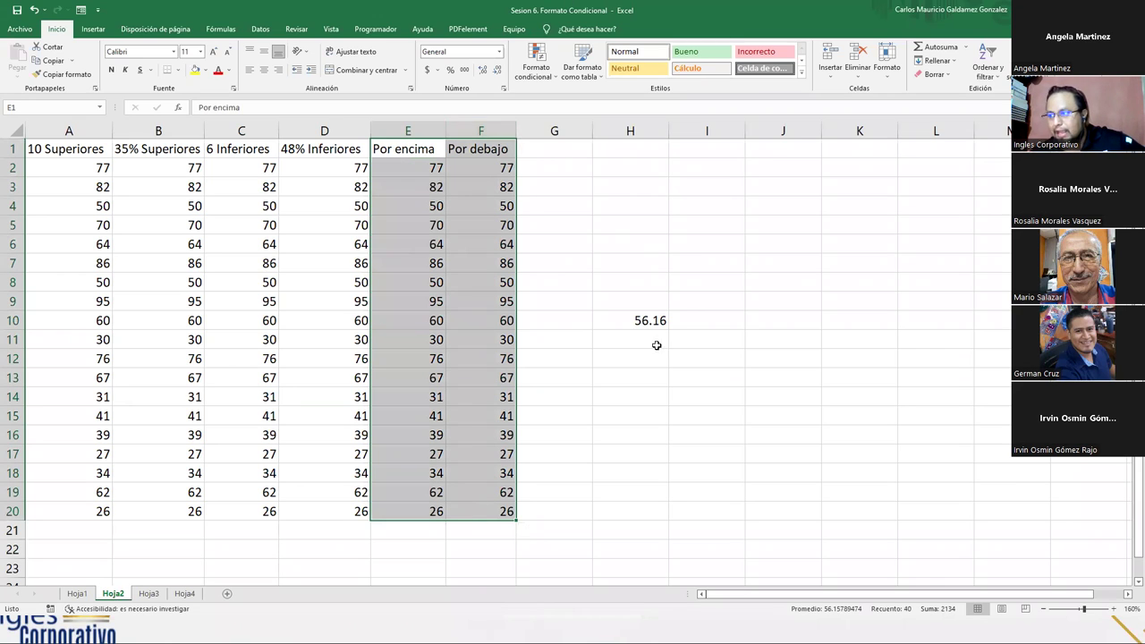
pyautogui.click(624, 326)
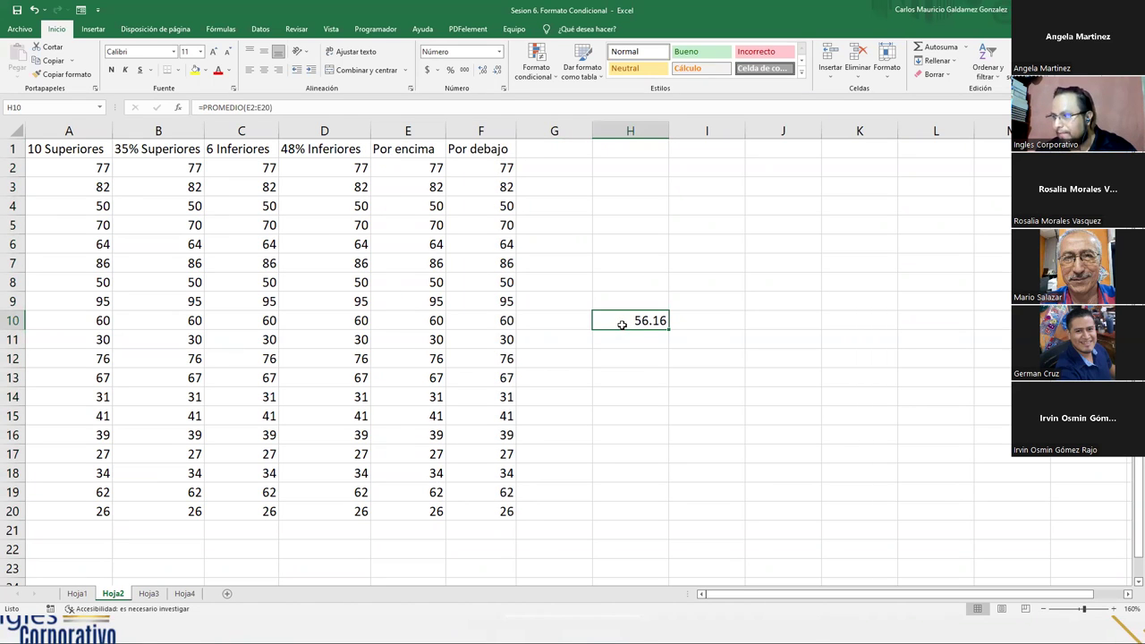
pyautogui.moveTo(483, 172); pyautogui.dragTo(480, 516)
pyautogui.moveTo(406, 173); pyautogui.dragTo(442, 517)
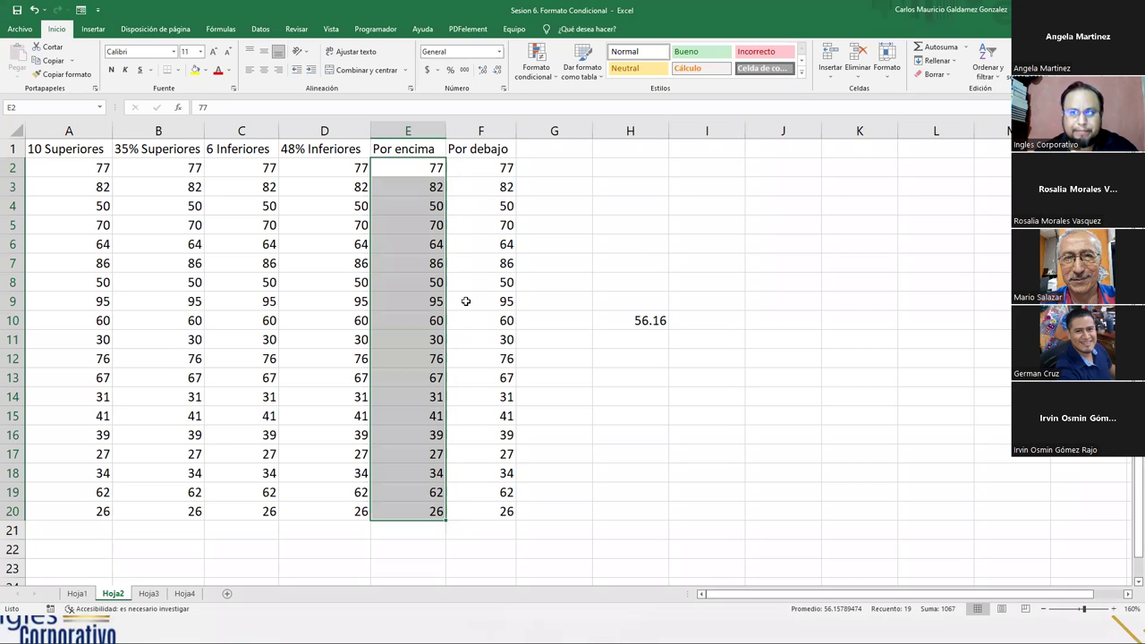
# Step: Change the heading in A1 to "5 Superiores"
pyautogui.click(50, 170)
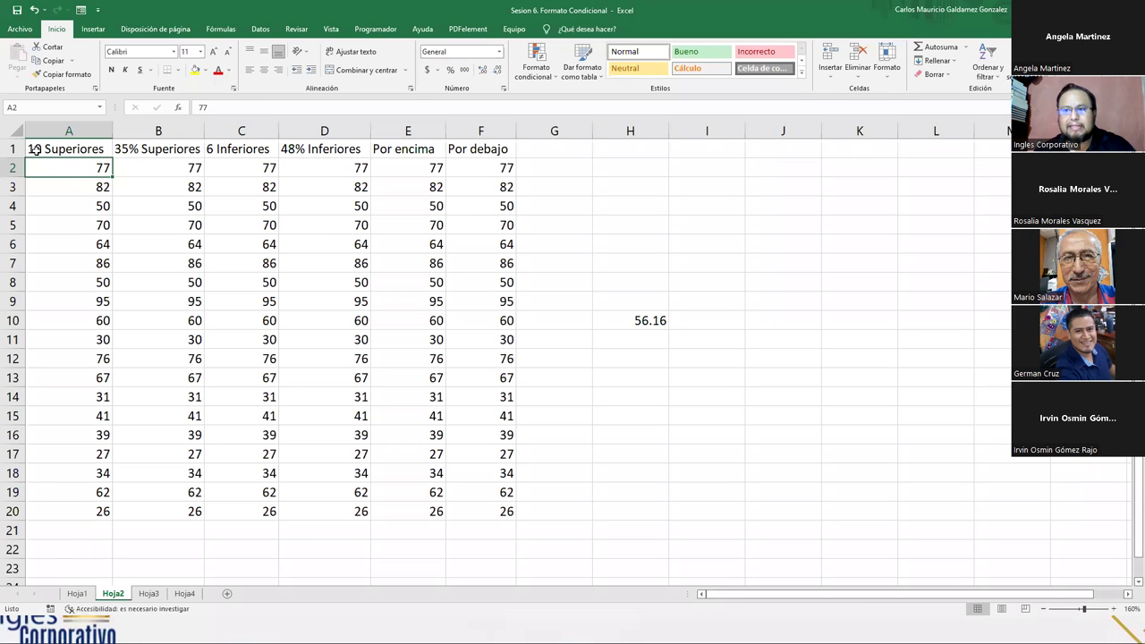
pyautogui.click(35, 149)
pyautogui.doubleClick(35, 149)
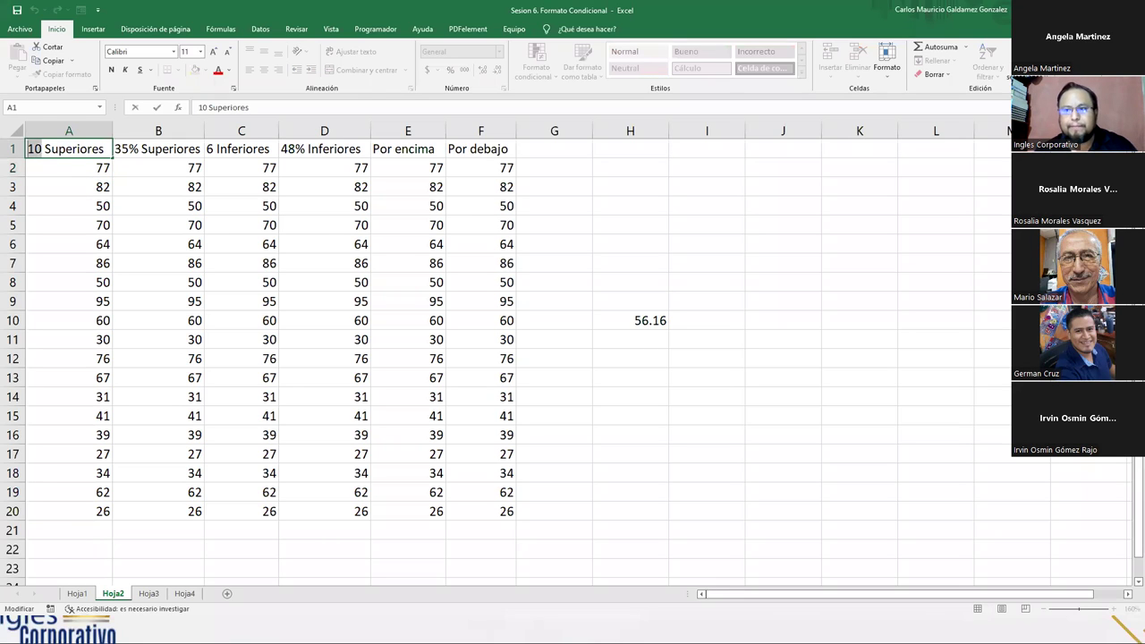
pyautogui.press('BackSpace')
pyautogui.press('BackSpace')
pyautogui.write('5')
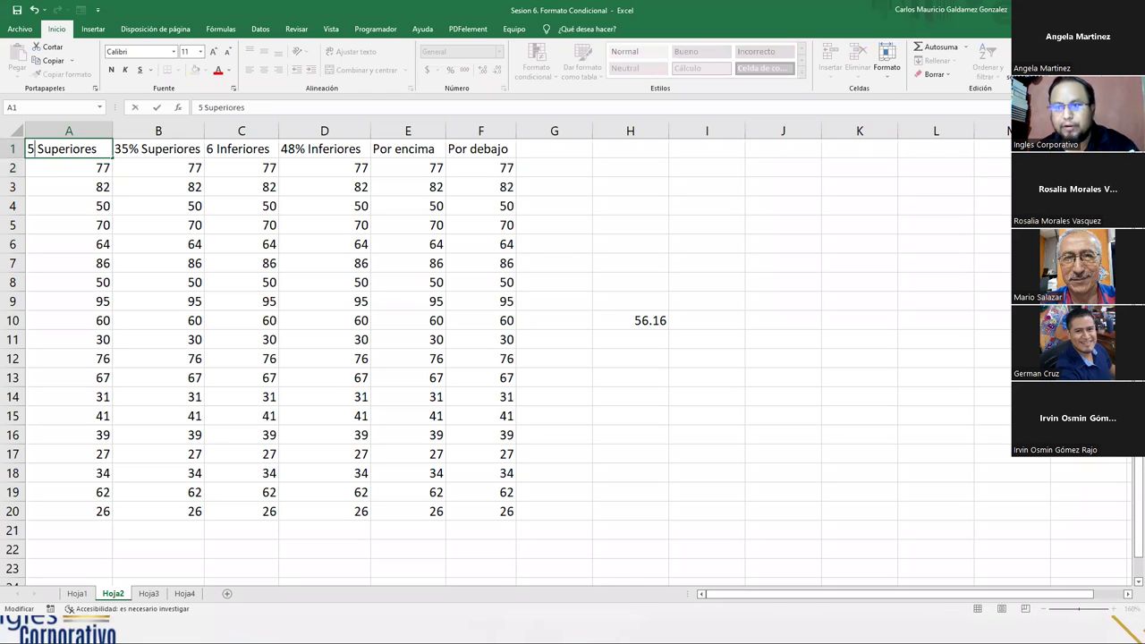
pyautogui.press('Tab')
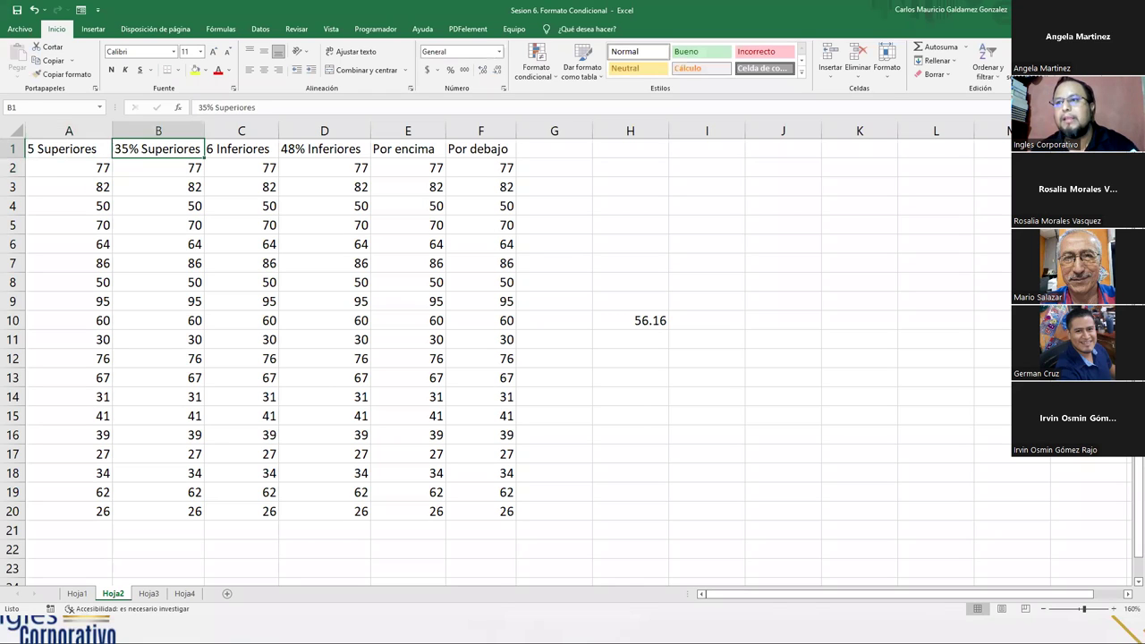
# Step: Change the heading in B1 to "50% Superiores"
pyautogui.doubleClick(126, 150)
pyautogui.press('BackSpace')
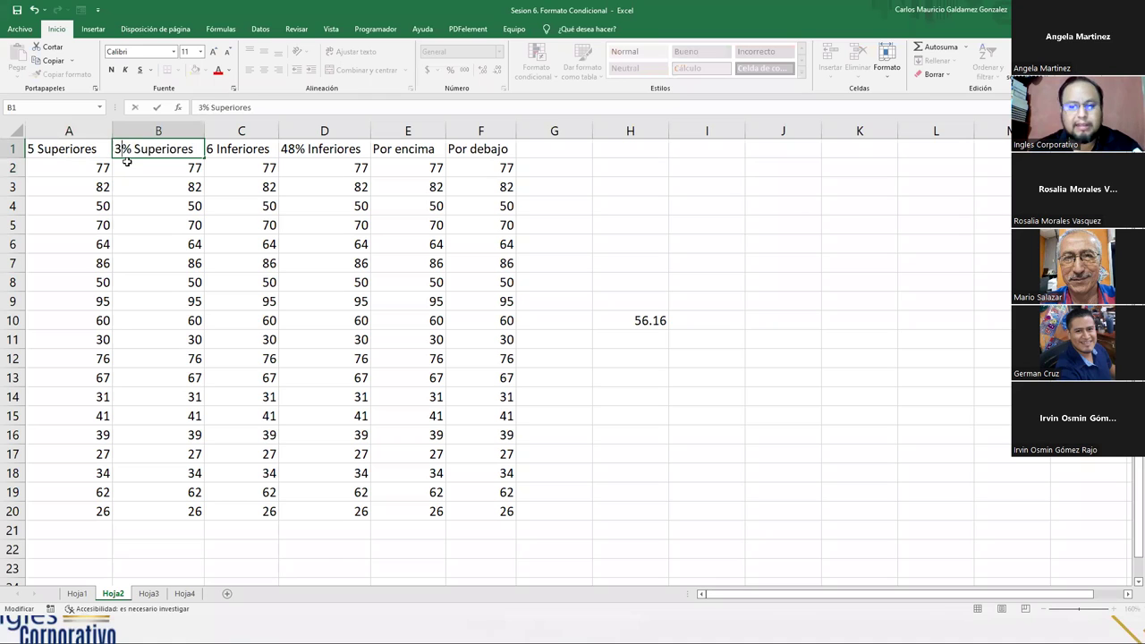
pyautogui.write('0')
pyautogui.press('Tab')
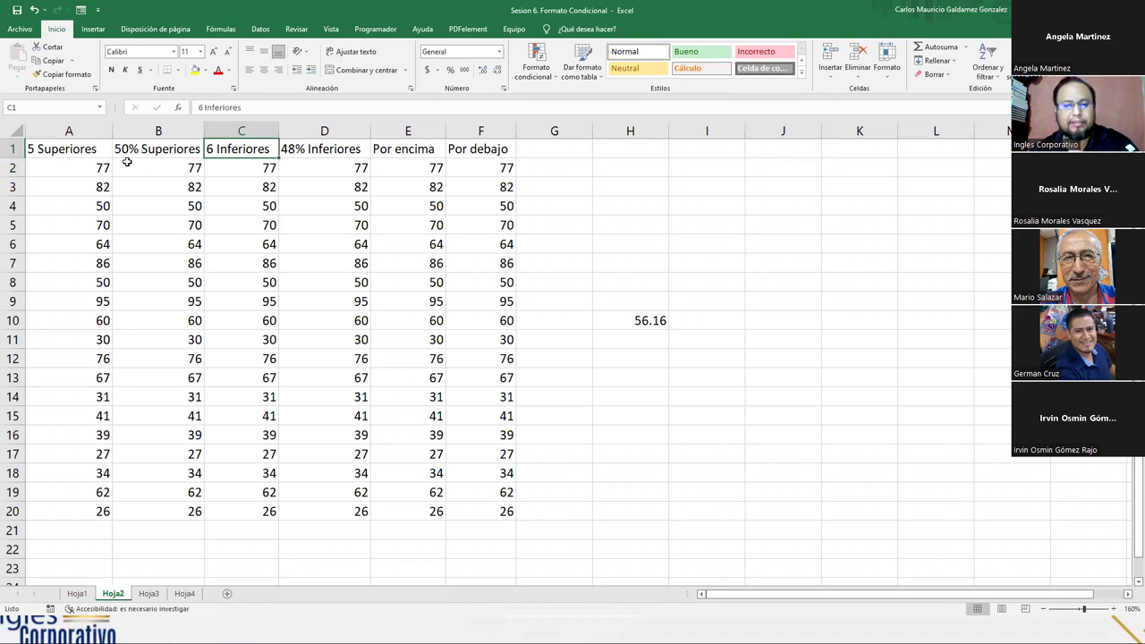
# Step: Change the heading in C1 to "3 Inferiores"
pyautogui.press('F5')
pyautogui.press('Escape')
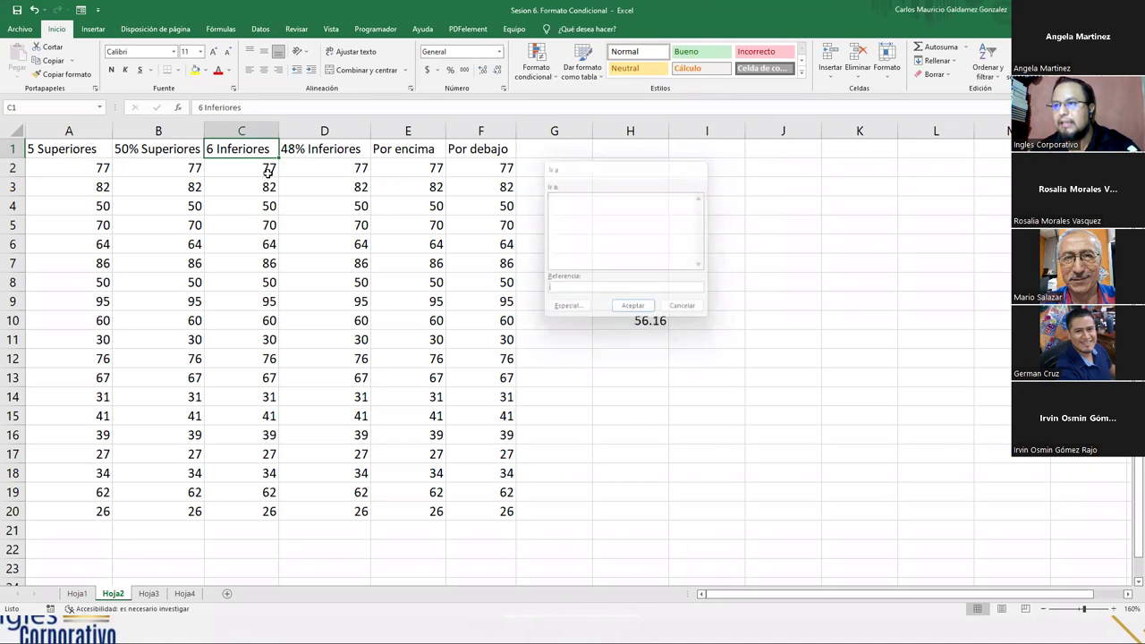
pyautogui.press('F2')
pyautogui.press('Home')
pyautogui.press('Delete')
pyautogui.press('Delete')
pyautogui.write('3')
pyautogui.press('Tab')
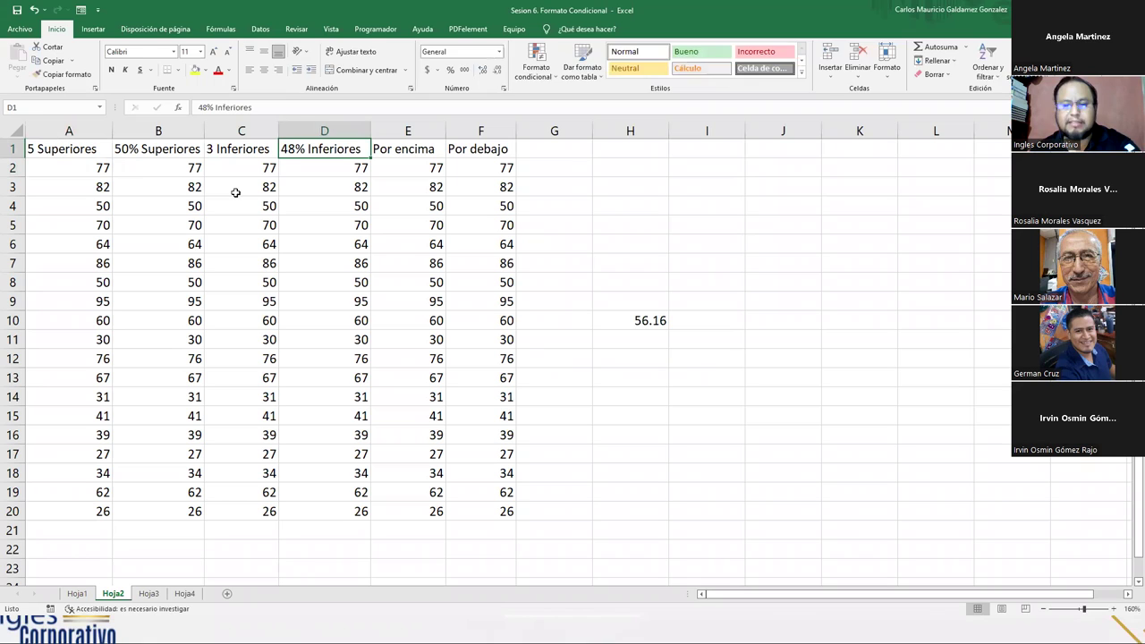
# Step: Change the heading in D1 to "35% Inferiores"
pyautogui.press('F2')
pyautogui.hotkey('shift', 'Home')
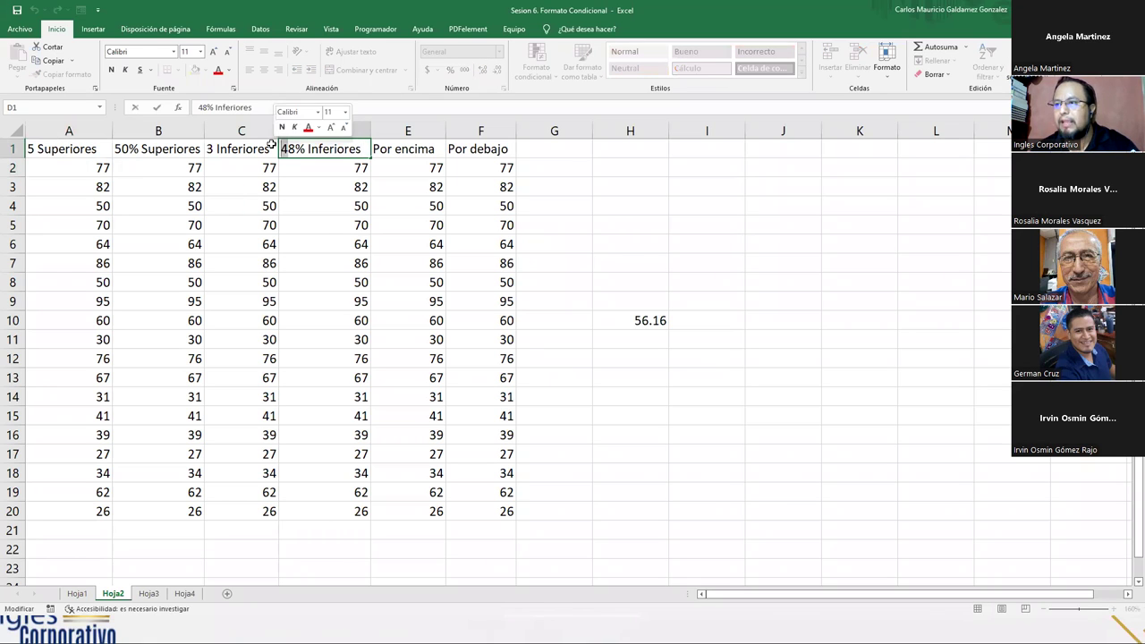
pyautogui.press('Delete')
pyautogui.press('Delete')
pyautogui.write('35')
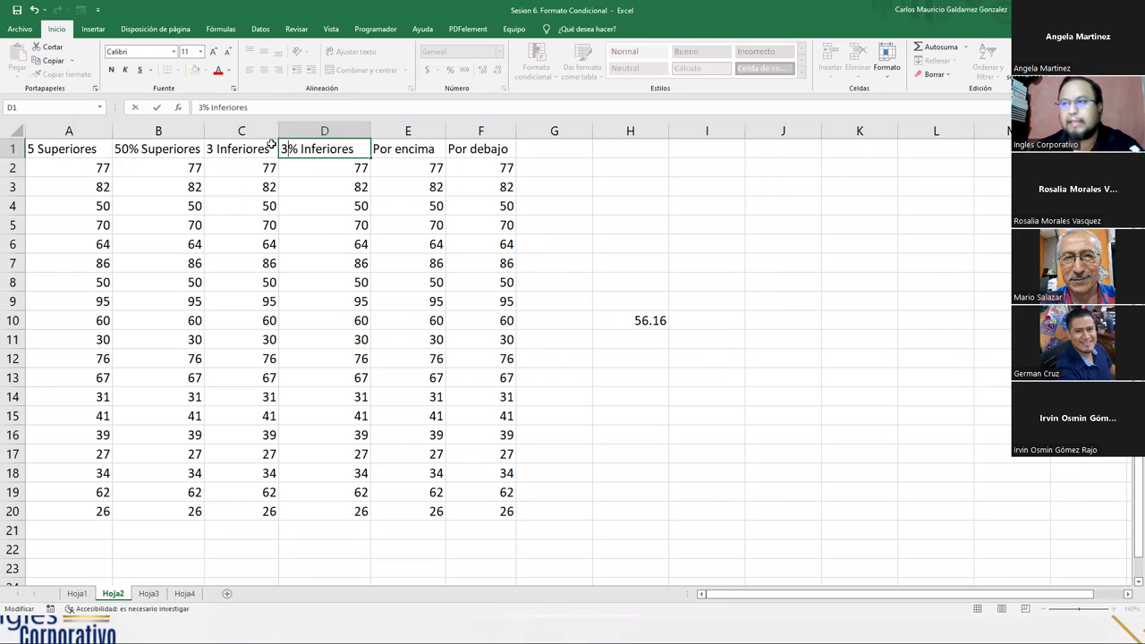
pyautogui.press('Tab')
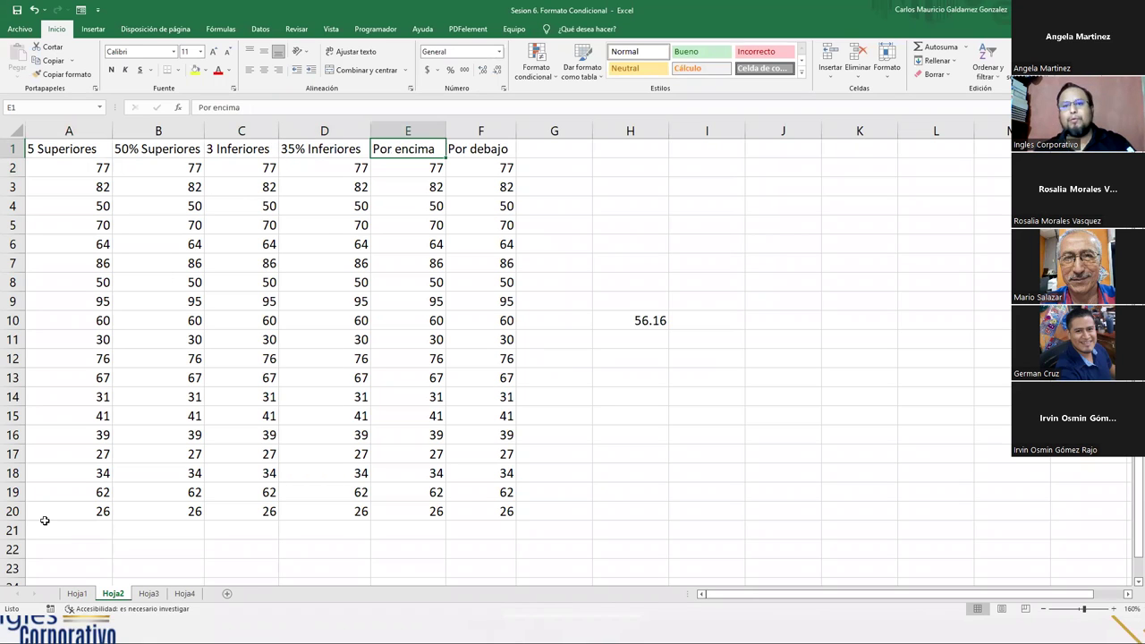
# Step: Start a top-values conditional formatting rule on A2:A20 and set it to the 5 highest values
pyautogui.click(154, 276)
pyautogui.click(84, 166)
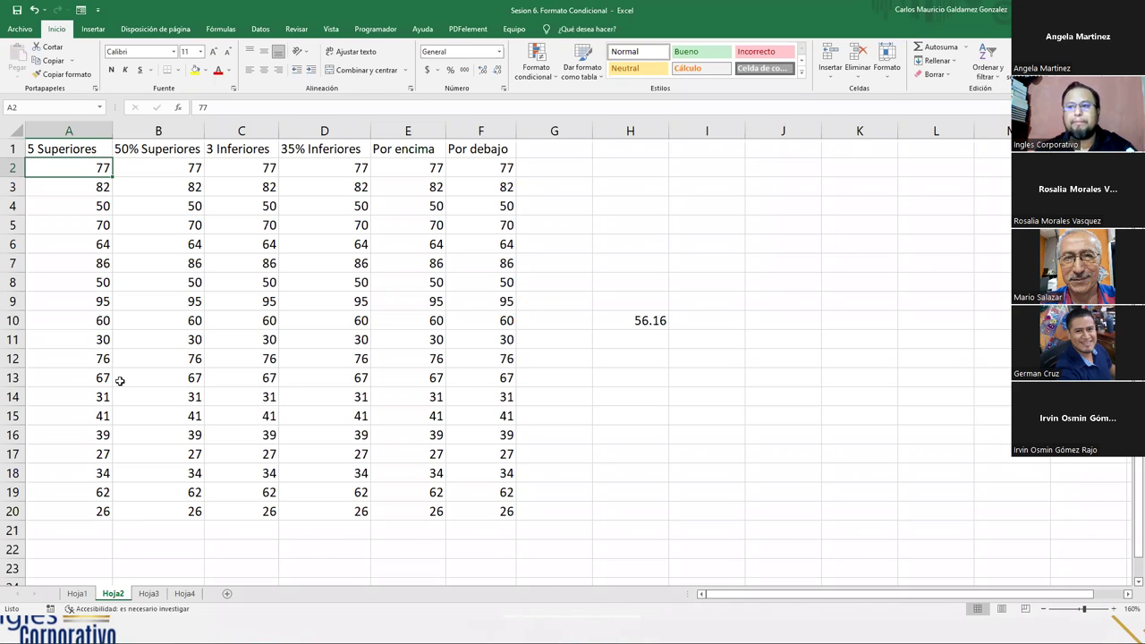
pyautogui.moveTo(56, 510); pyautogui.dragTo(94, 168)
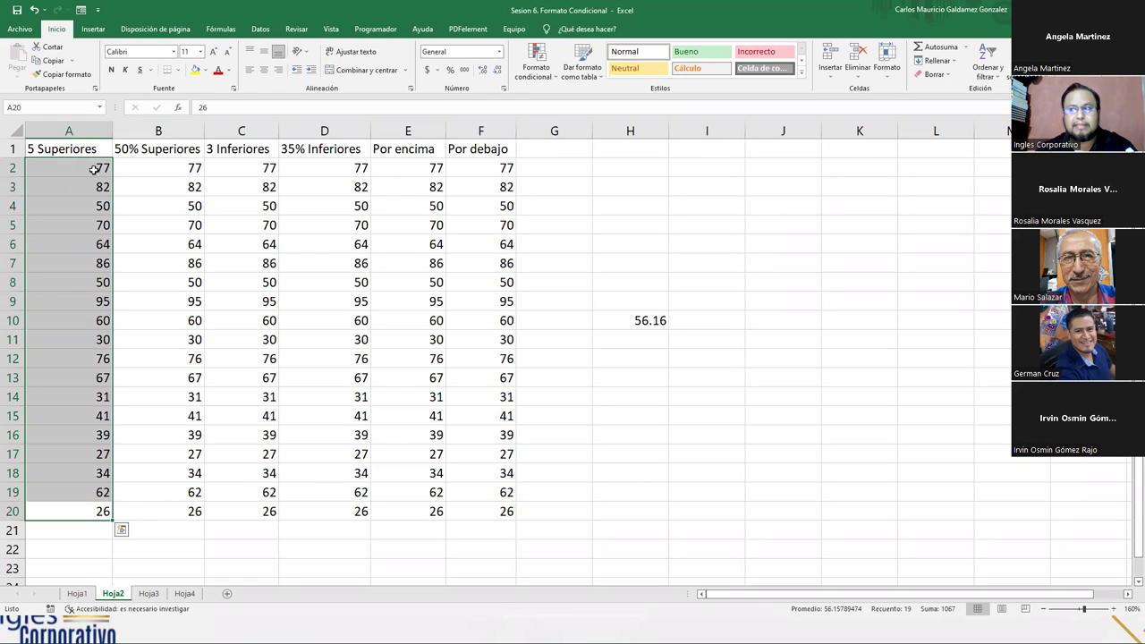
pyautogui.click(537, 70)
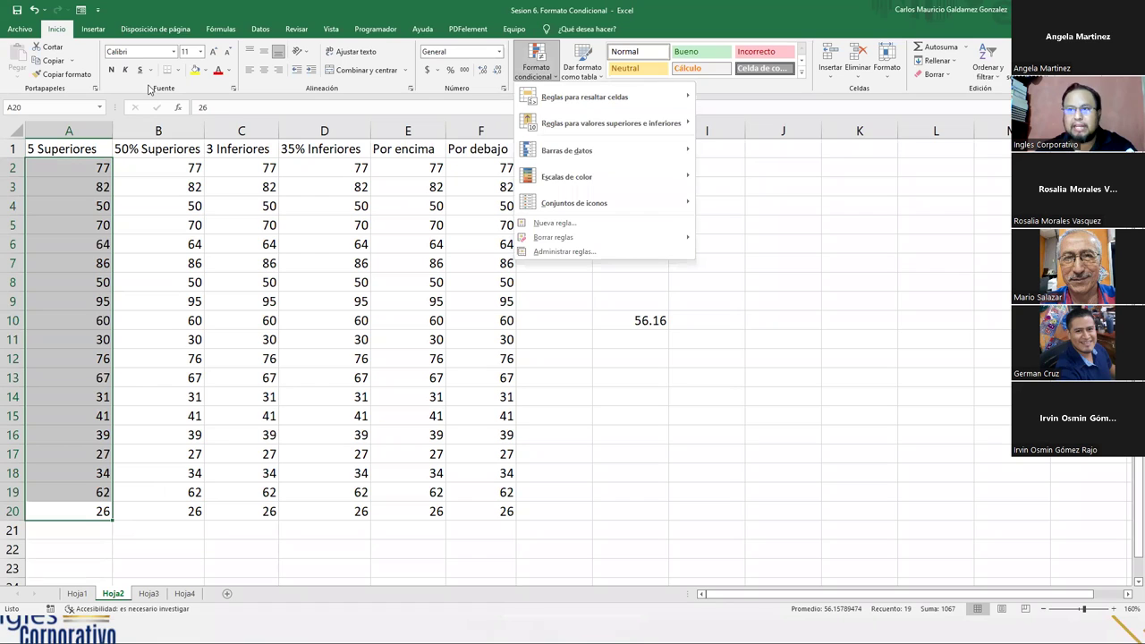
pyautogui.moveTo(560, 133)
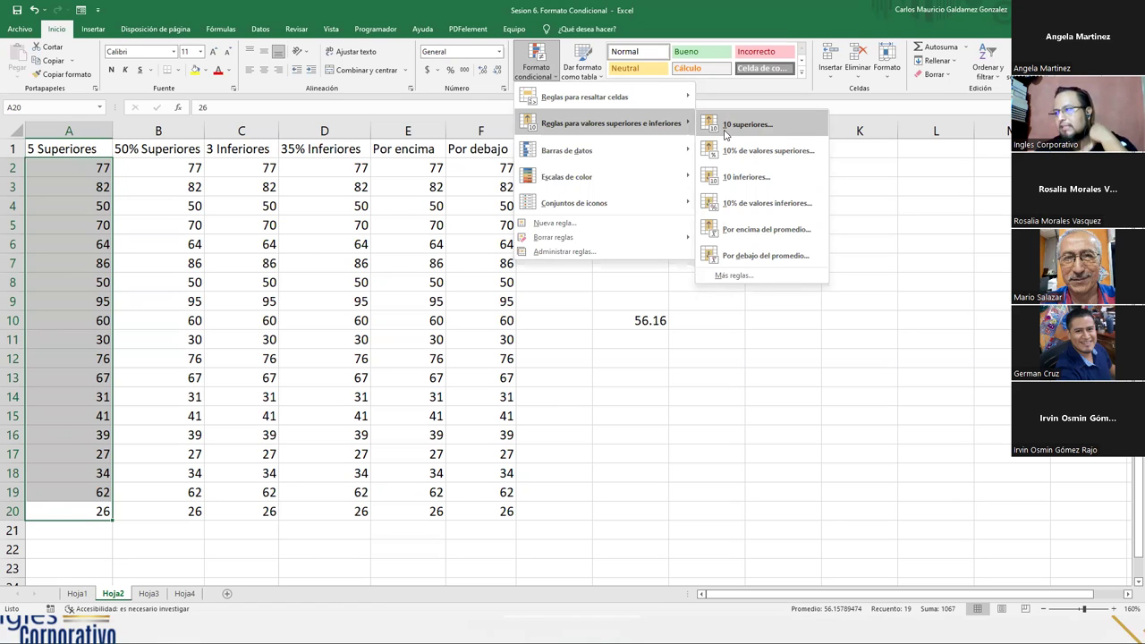
pyautogui.click(787, 131)
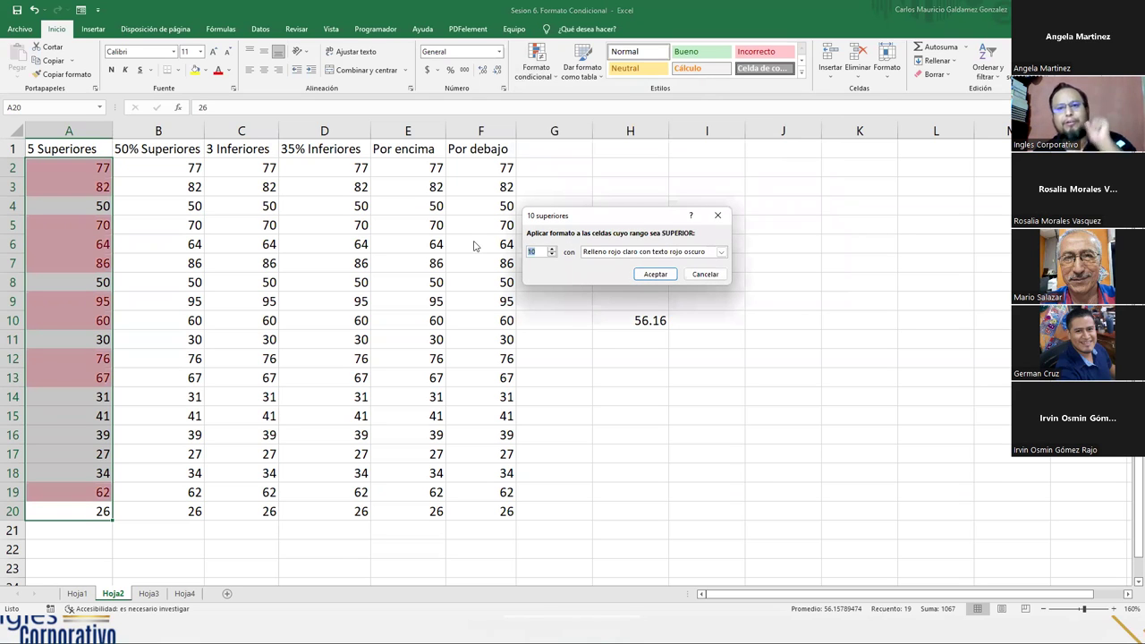
pyautogui.click(551, 255)
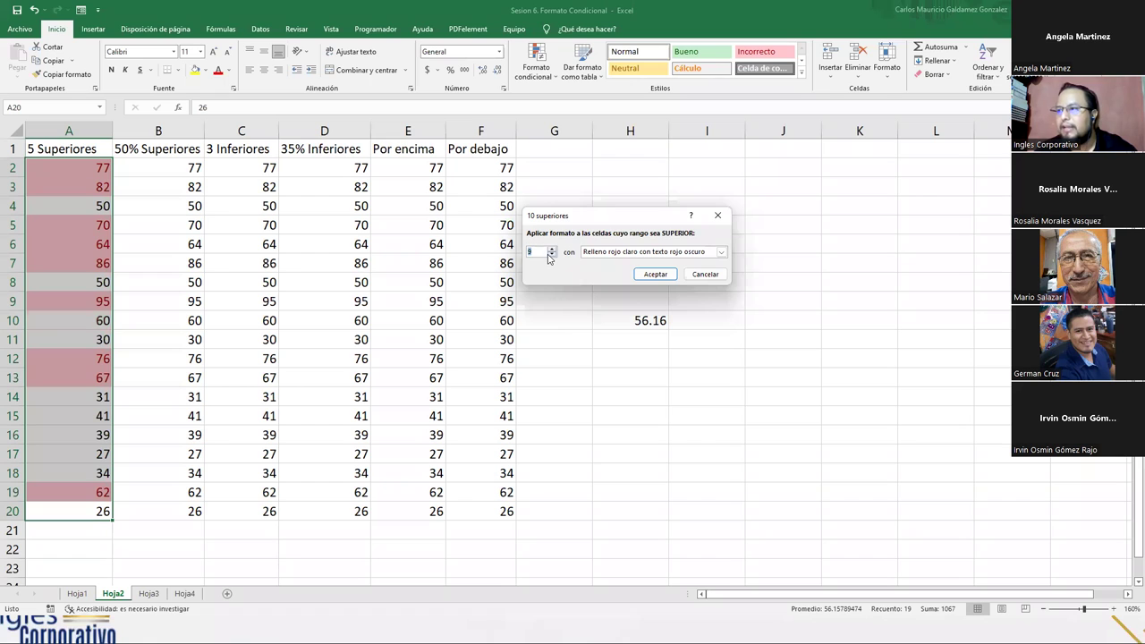
pyautogui.click(551, 255)
pyautogui.click(551, 255)
pyautogui.click(551, 255)
pyautogui.click(551, 255)
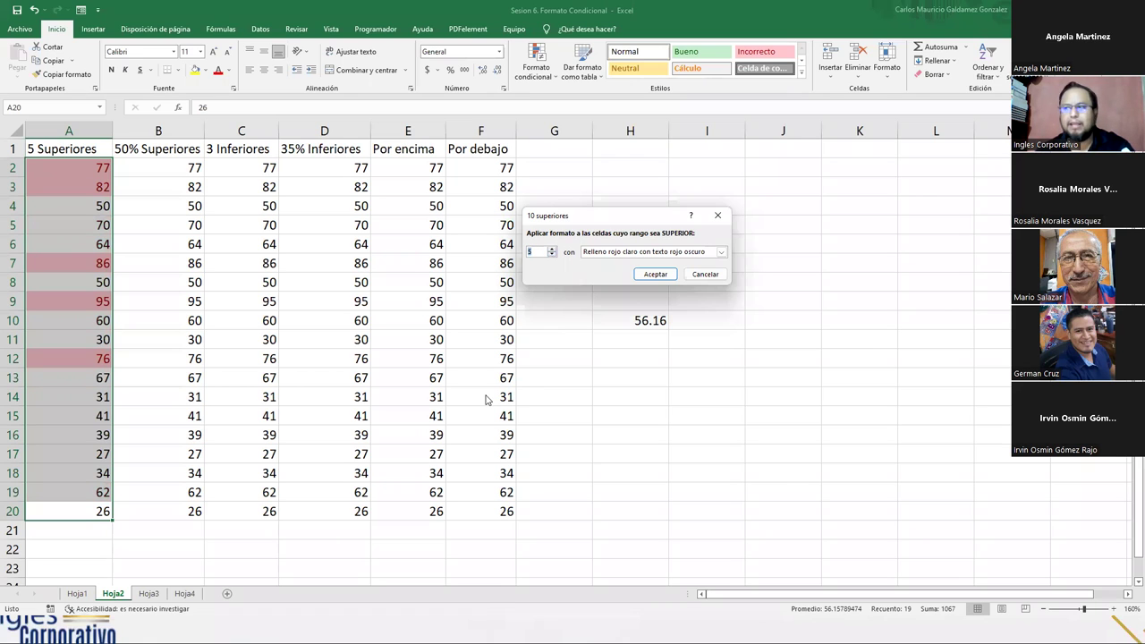
# Step: Apply the top 5 rule to column A with the format "Relleno rojo claro con texto rojo oscuro"
pyautogui.click(677, 254)
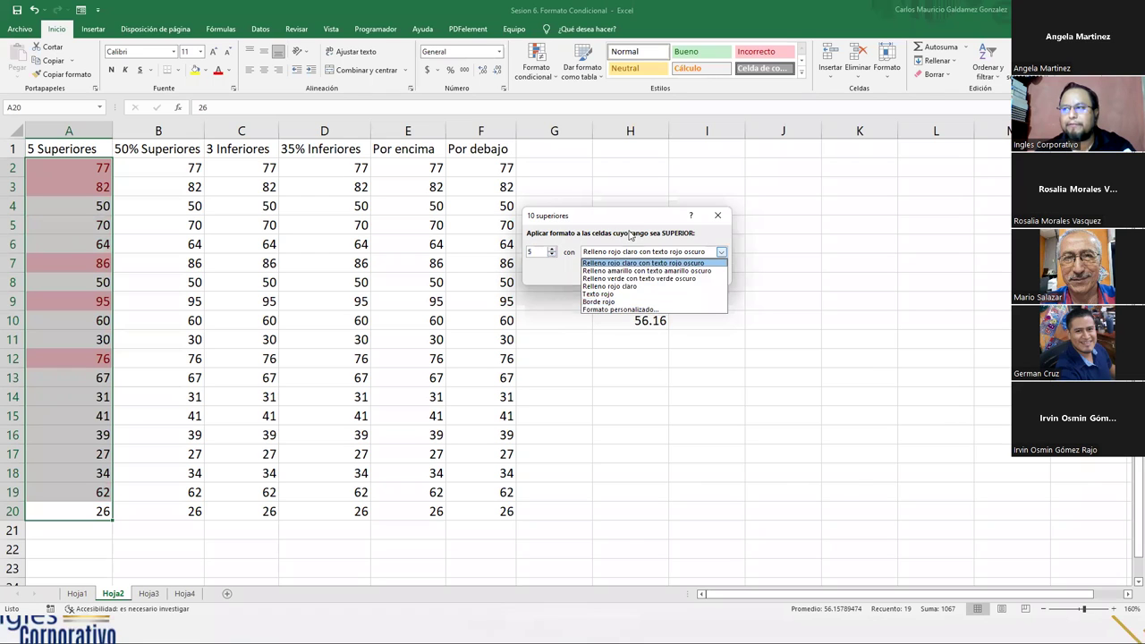
pyautogui.click(630, 235)
pyautogui.click(637, 253)
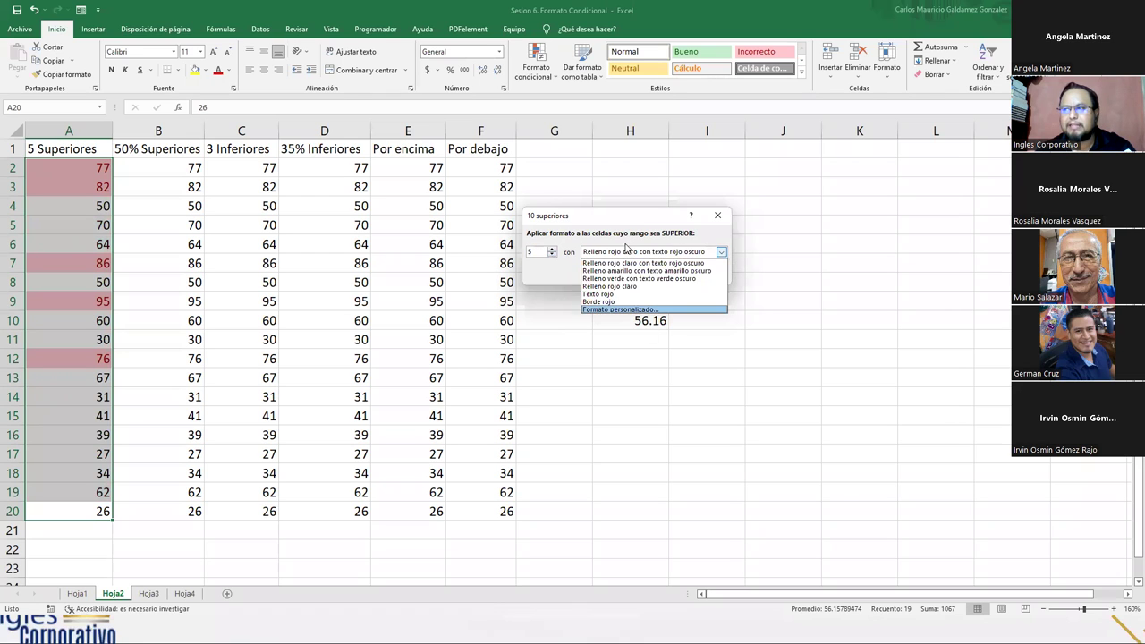
pyautogui.click(617, 263)
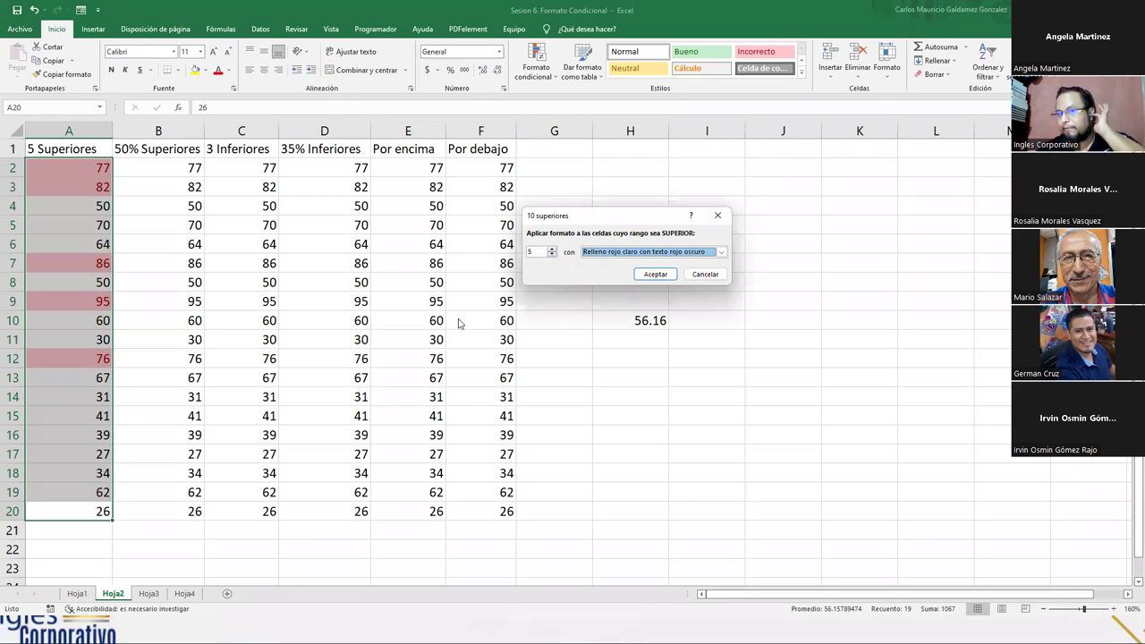
pyautogui.click(652, 274)
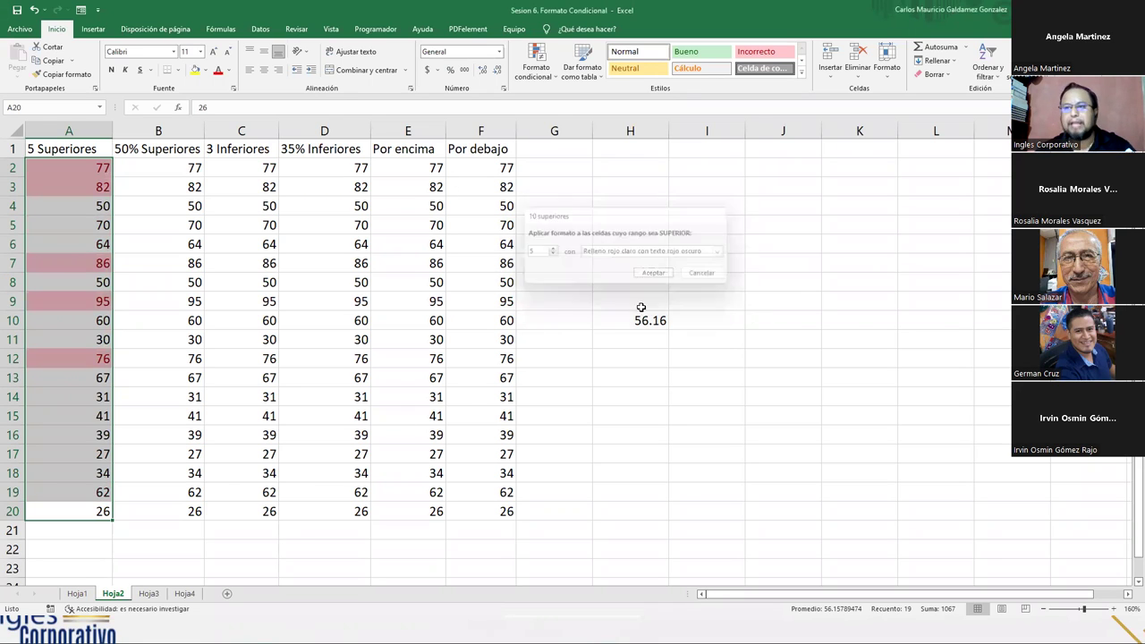
pyautogui.click(135, 409)
pyautogui.moveTo(77, 173); pyautogui.dragTo(56, 510)
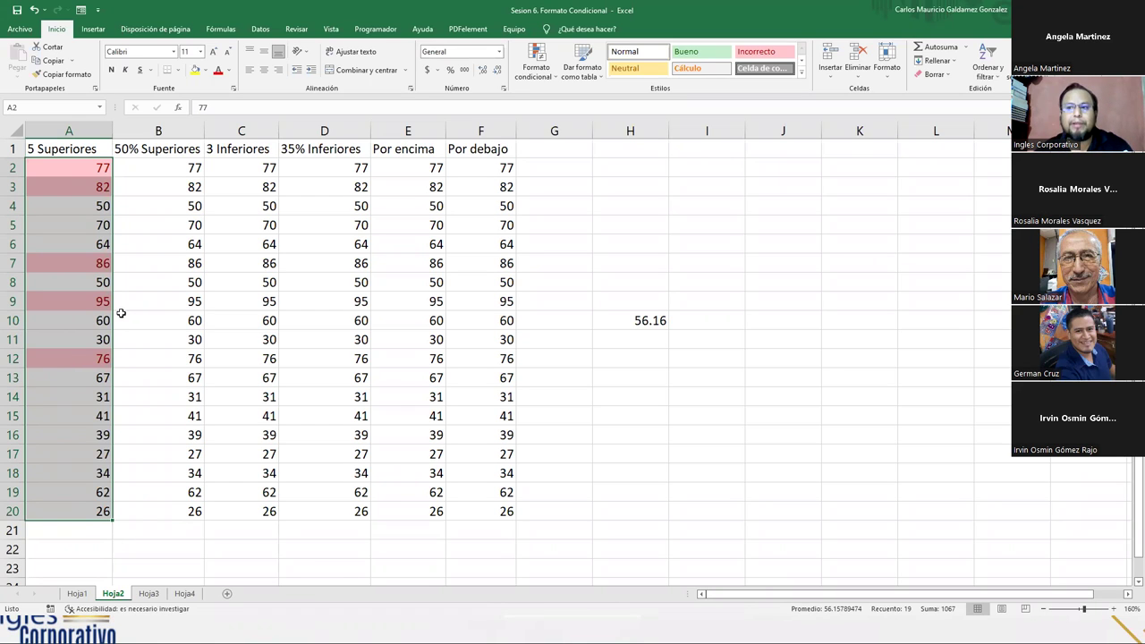
pyautogui.click(91, 304)
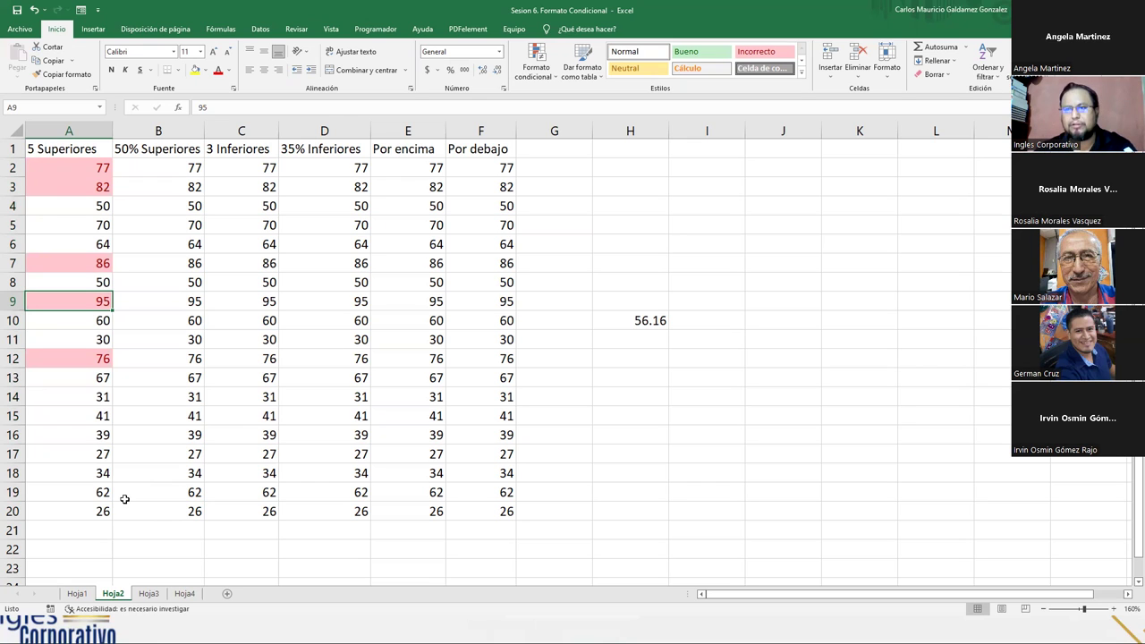
# Step: Highlight the top 50% of the values in B2:B20 with the format "Relleno amarillo con texto amarillo oscuro"
pyautogui.click(198, 397)
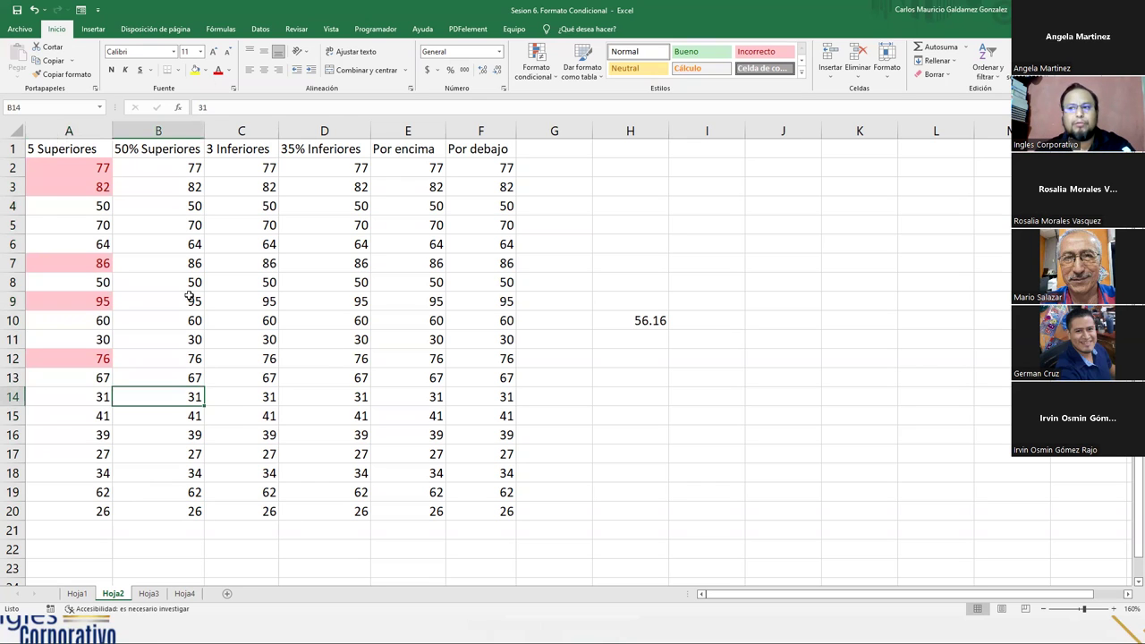
pyautogui.moveTo(161, 174); pyautogui.dragTo(170, 510)
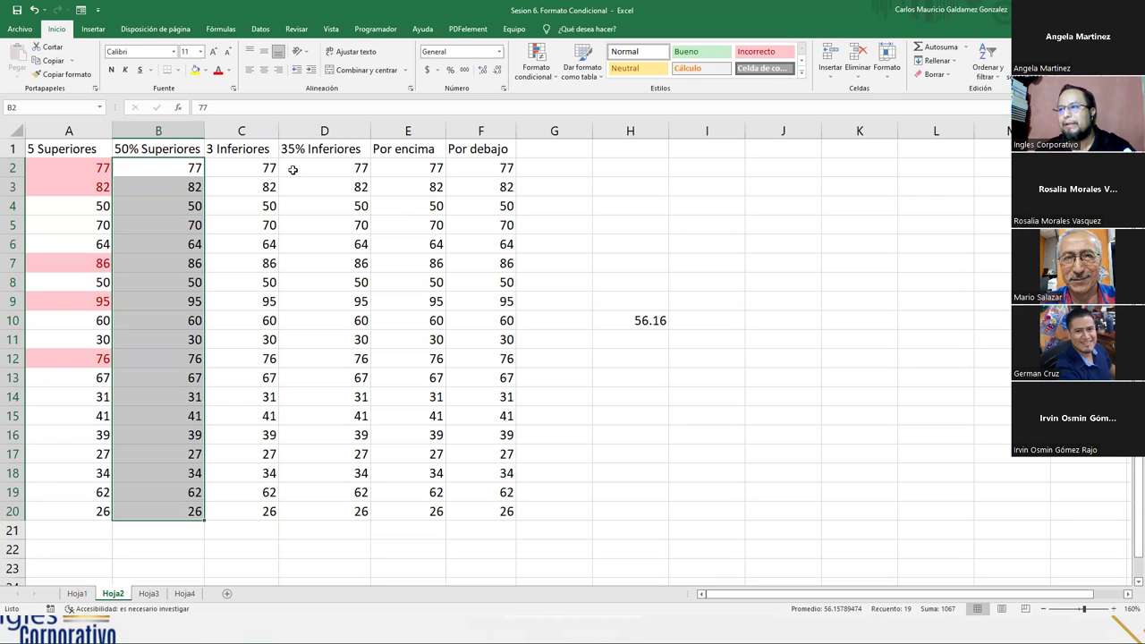
pyautogui.click(537, 68)
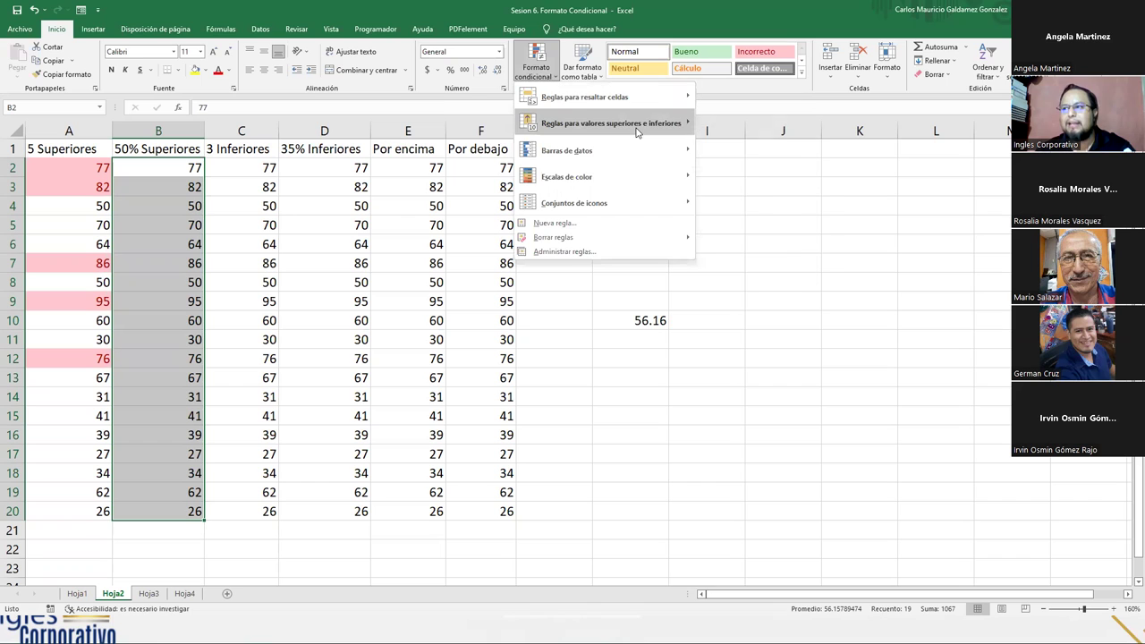
pyautogui.moveTo(638, 132)
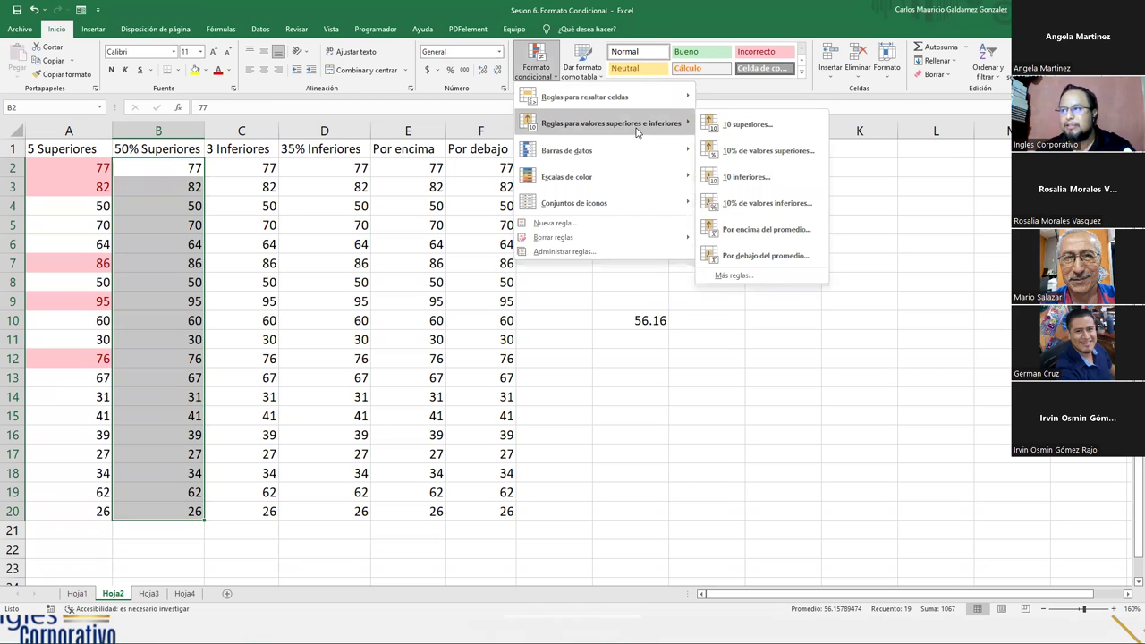
pyautogui.click(783, 152)
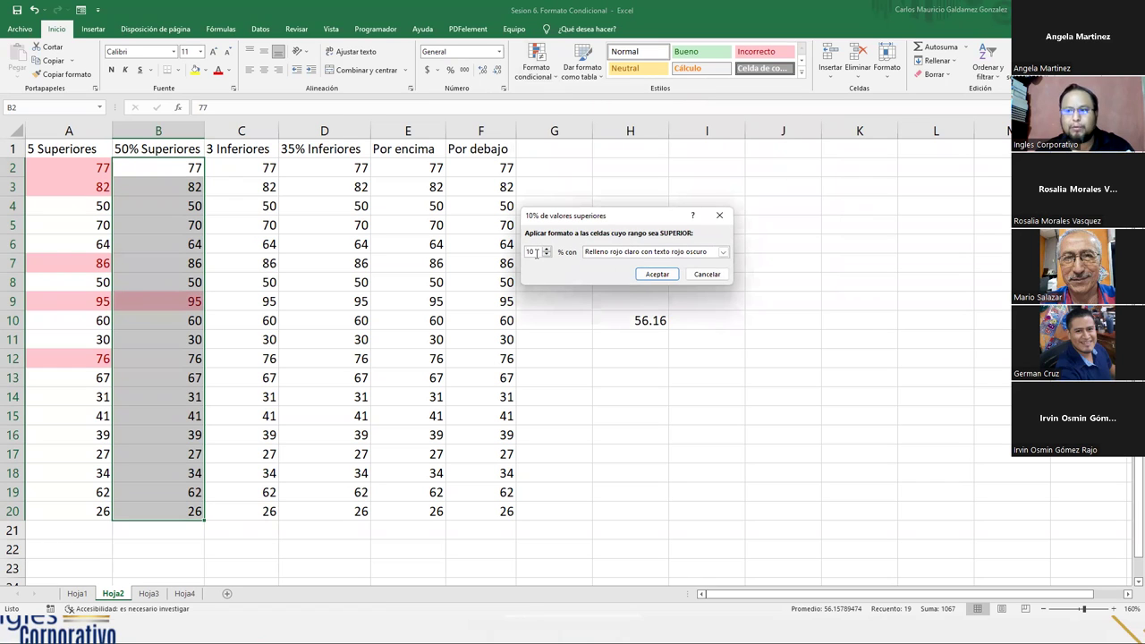
pyautogui.moveTo(540, 251); pyautogui.dragTo(455, 256)
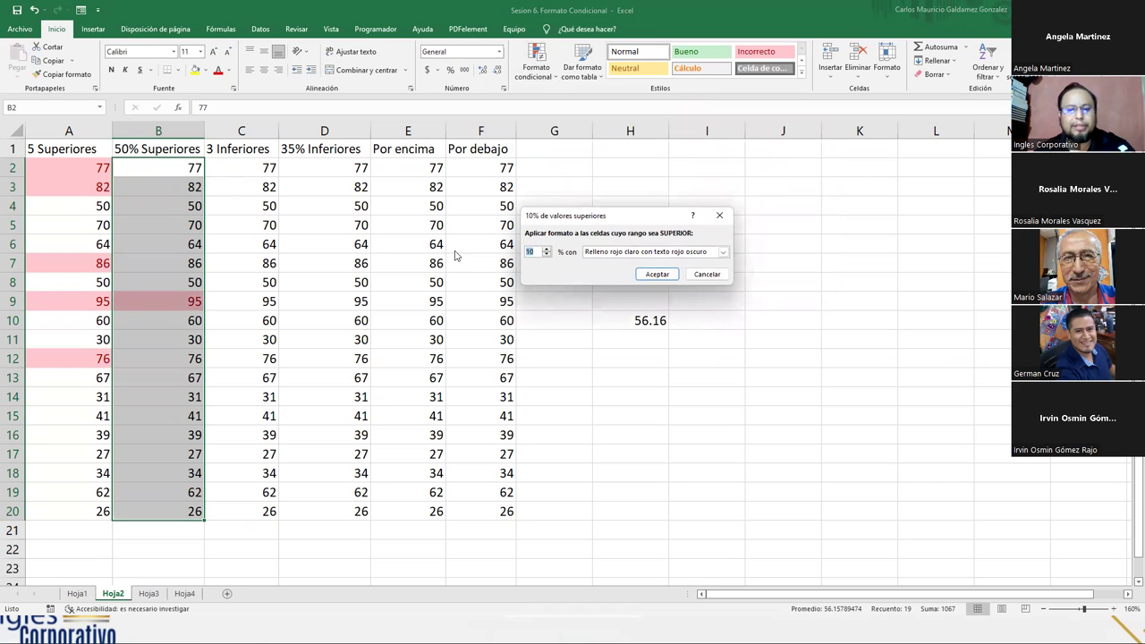
pyautogui.write('50')
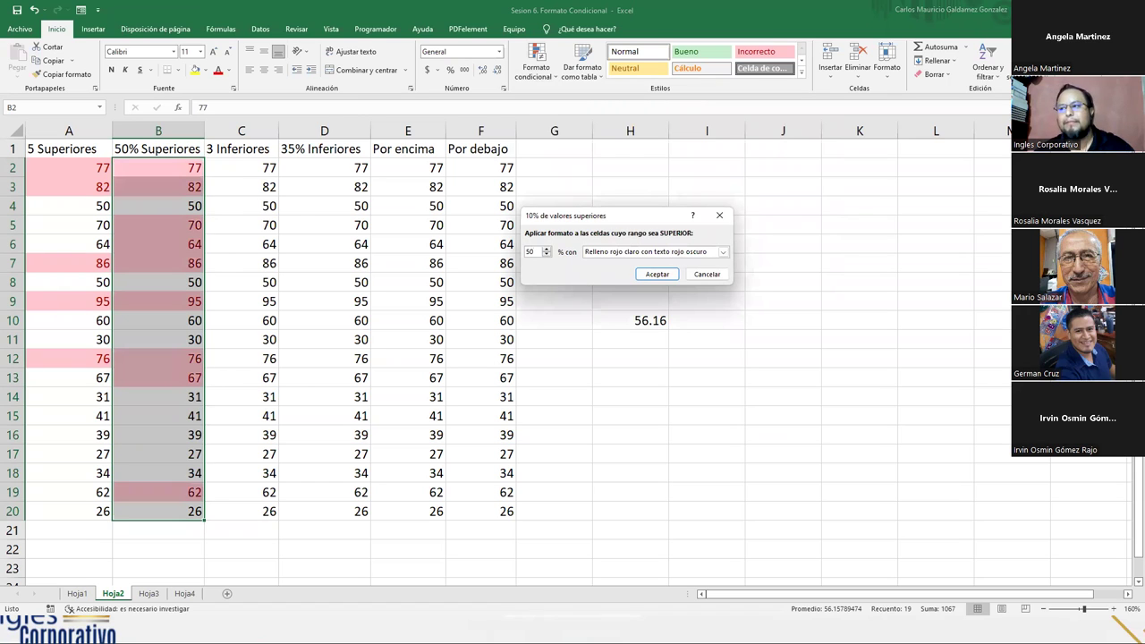
pyautogui.click(623, 252)
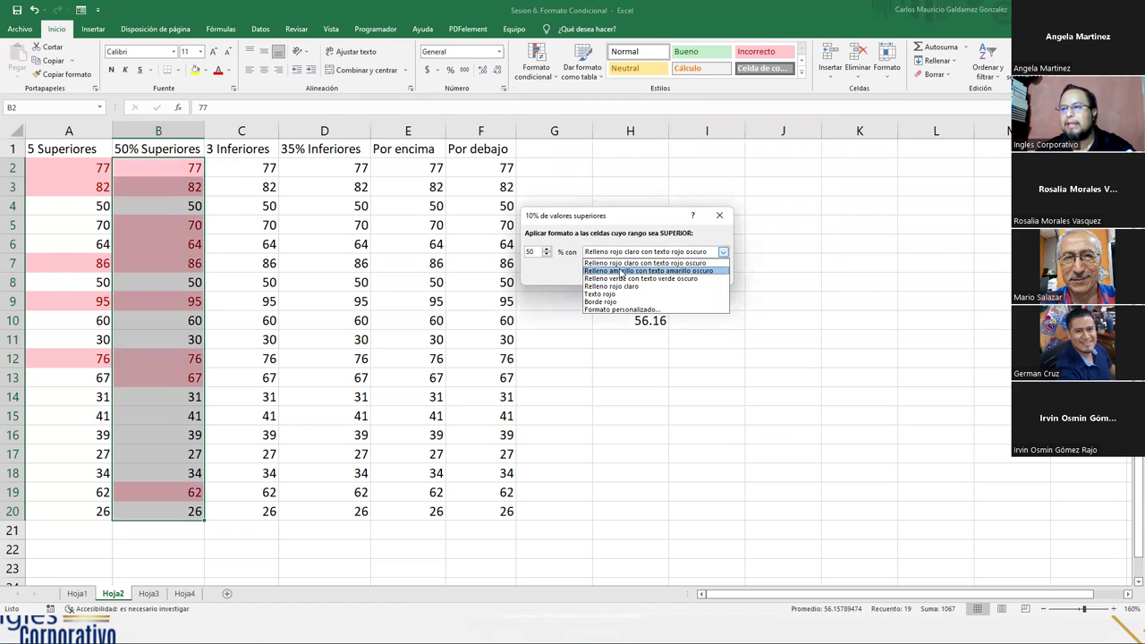
pyautogui.click(623, 269)
pyautogui.click(658, 273)
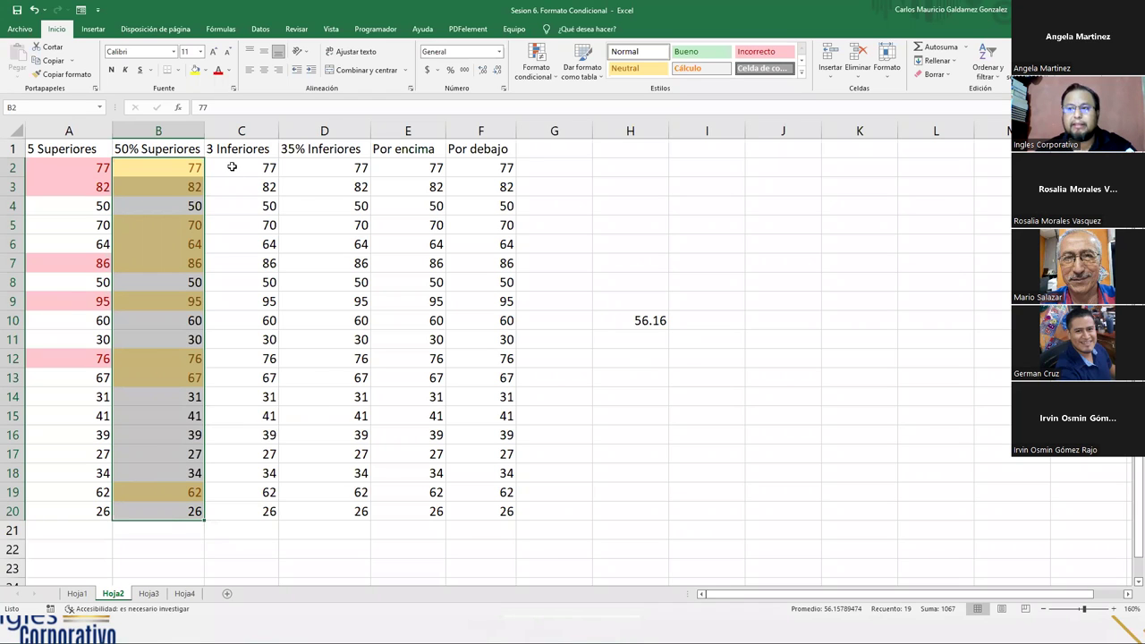
# Step: Start a bottom-values conditional formatting rule on C2:C20 and set it to the 3 lowest values
pyautogui.moveTo(232, 167); pyautogui.dragTo(238, 511)
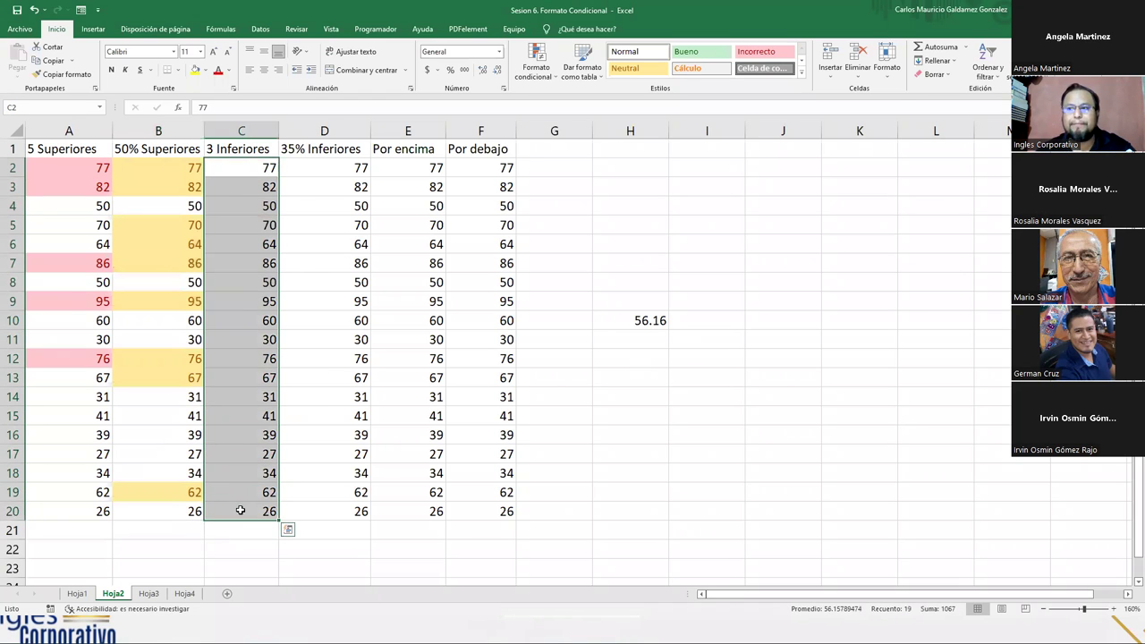
pyautogui.click(544, 75)
pyautogui.moveTo(623, 99)
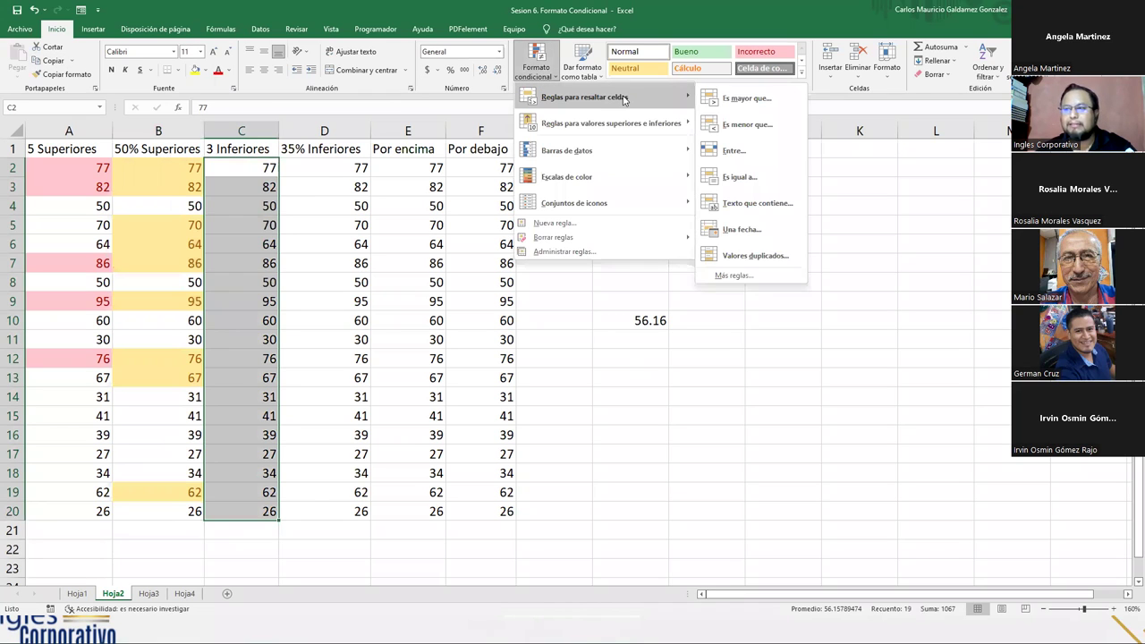
pyautogui.moveTo(655, 124)
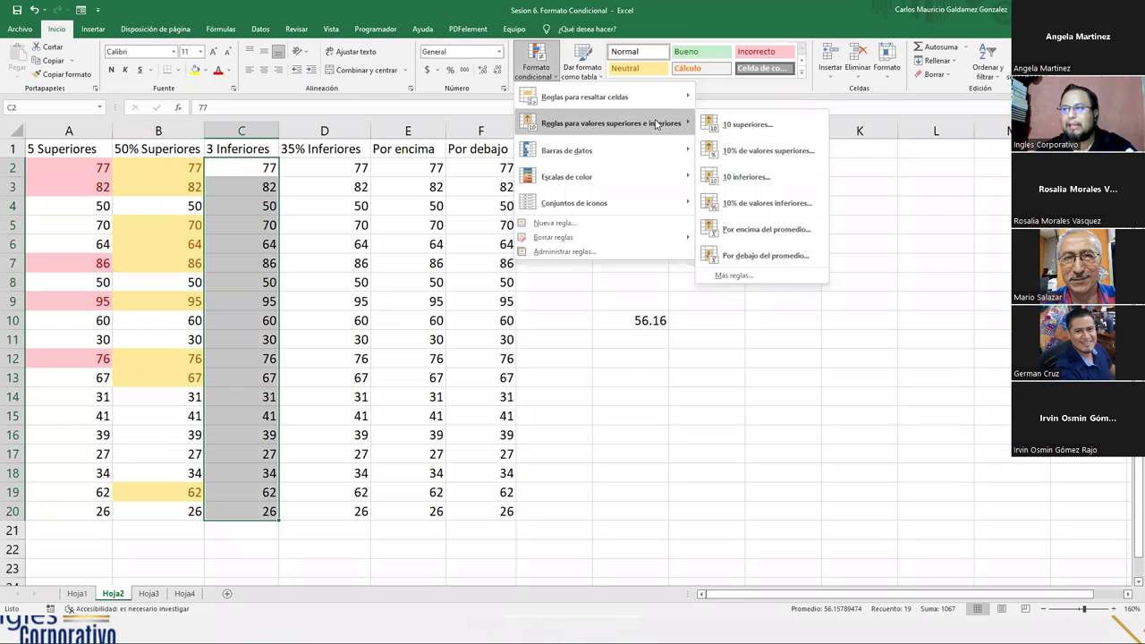
pyautogui.click(759, 183)
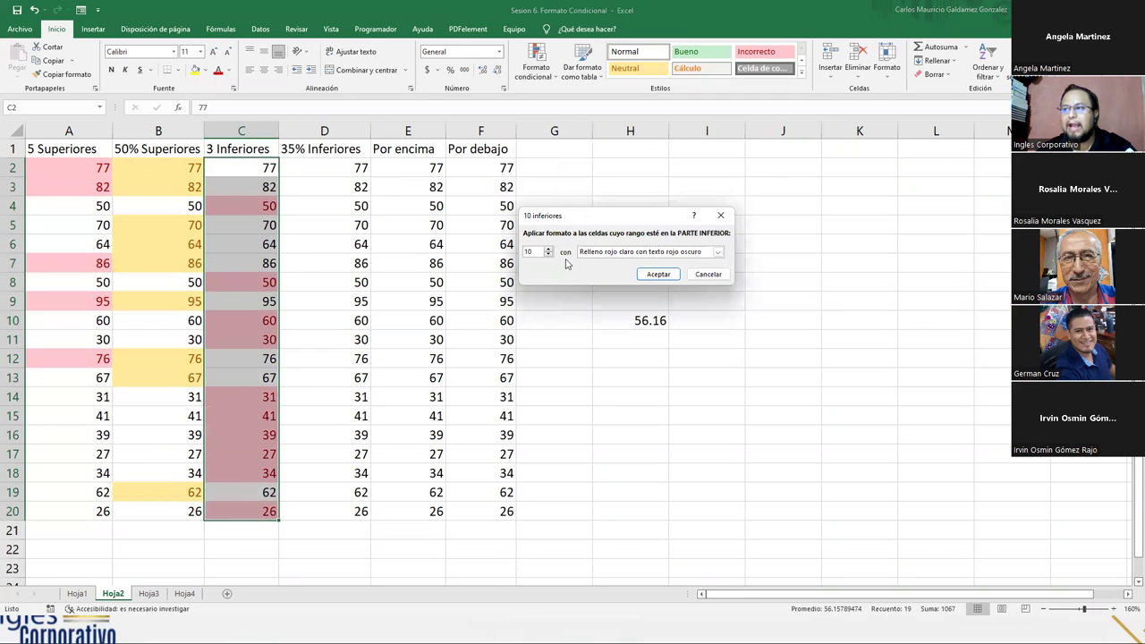
pyautogui.click(549, 255)
pyautogui.click(549, 255)
pyautogui.click(548, 255)
pyautogui.click(548, 255)
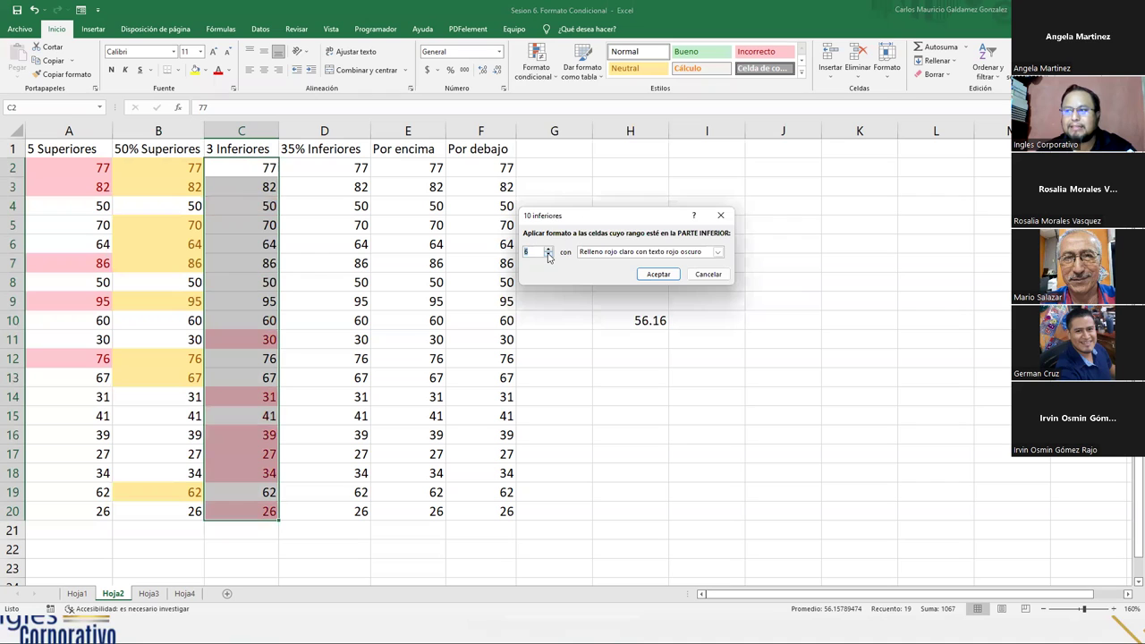
pyautogui.click(548, 255)
pyautogui.click(548, 255)
pyautogui.click(548, 255)
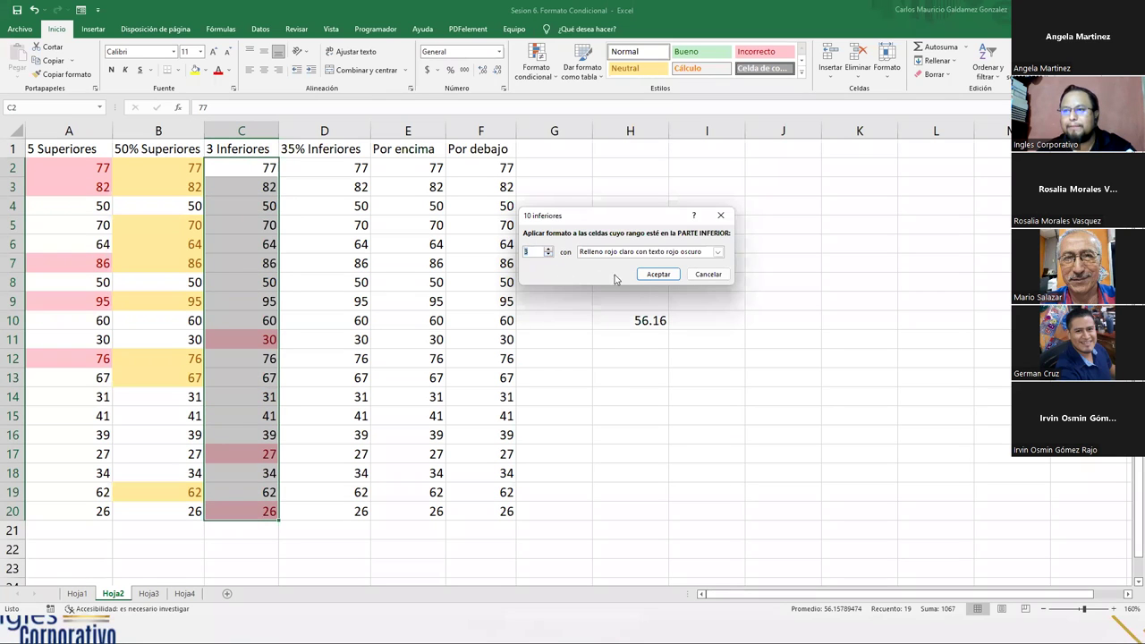
# Step: Apply the bottom 3 rule to column C with the format "Relleno verde con texto verde oscuro"
pyautogui.click(642, 252)
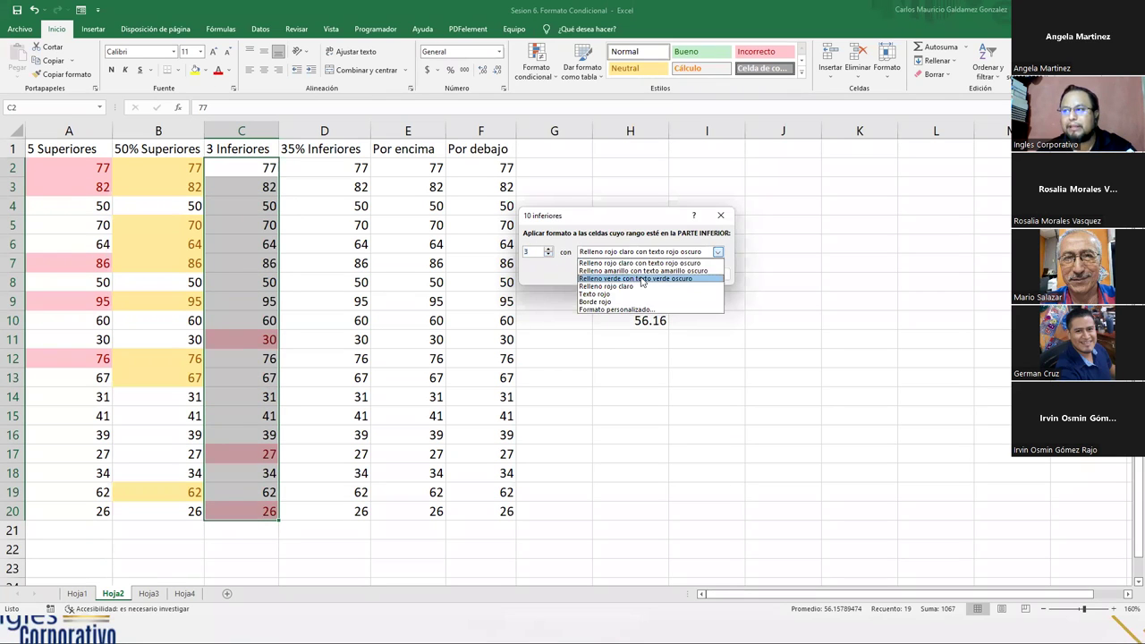
pyautogui.click(641, 279)
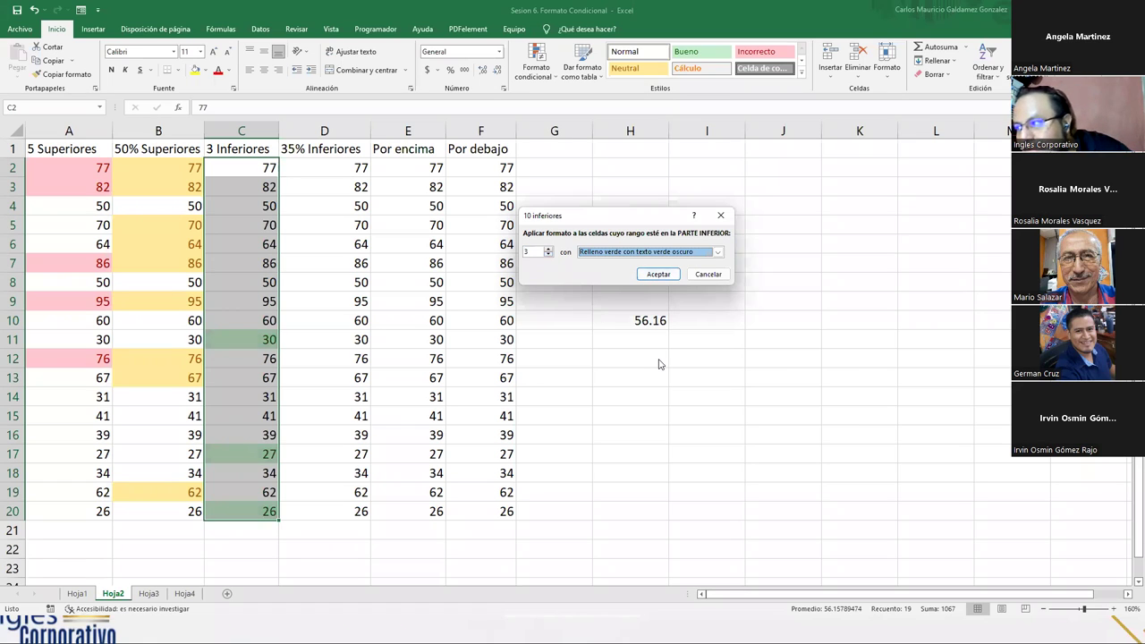
pyautogui.click(658, 274)
pyautogui.click(249, 499)
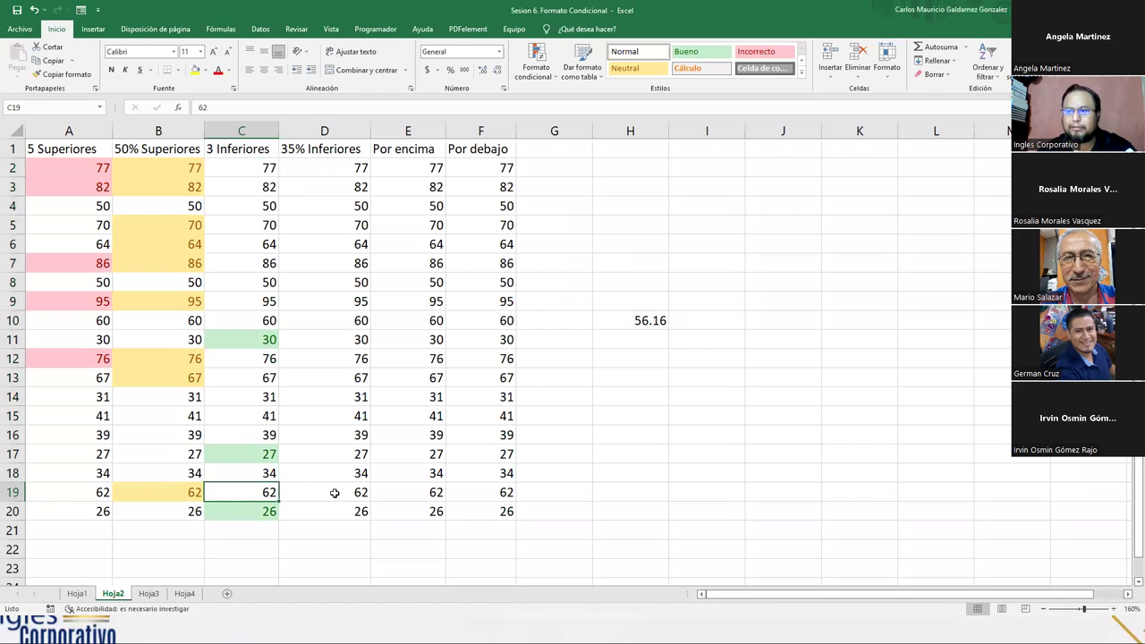
pyautogui.click(248, 506)
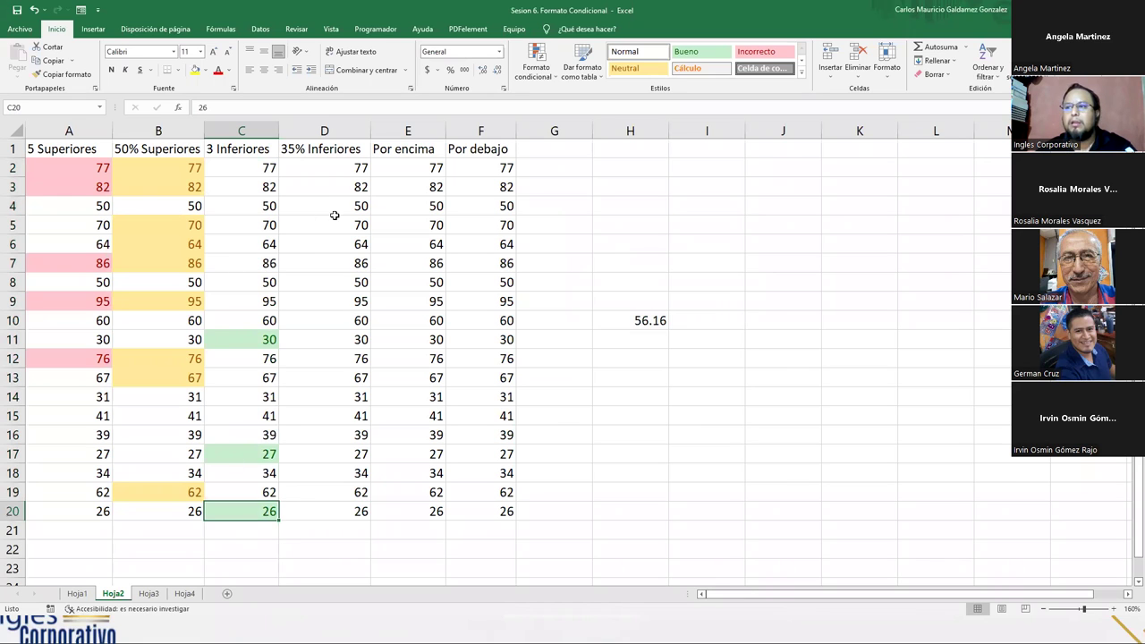
# Step: Highlight the bottom 35% of the values in D2:D20 with the format "Relleno rojo claro con texto rojo oscuro"
pyautogui.moveTo(329, 164); pyautogui.dragTo(324, 512)
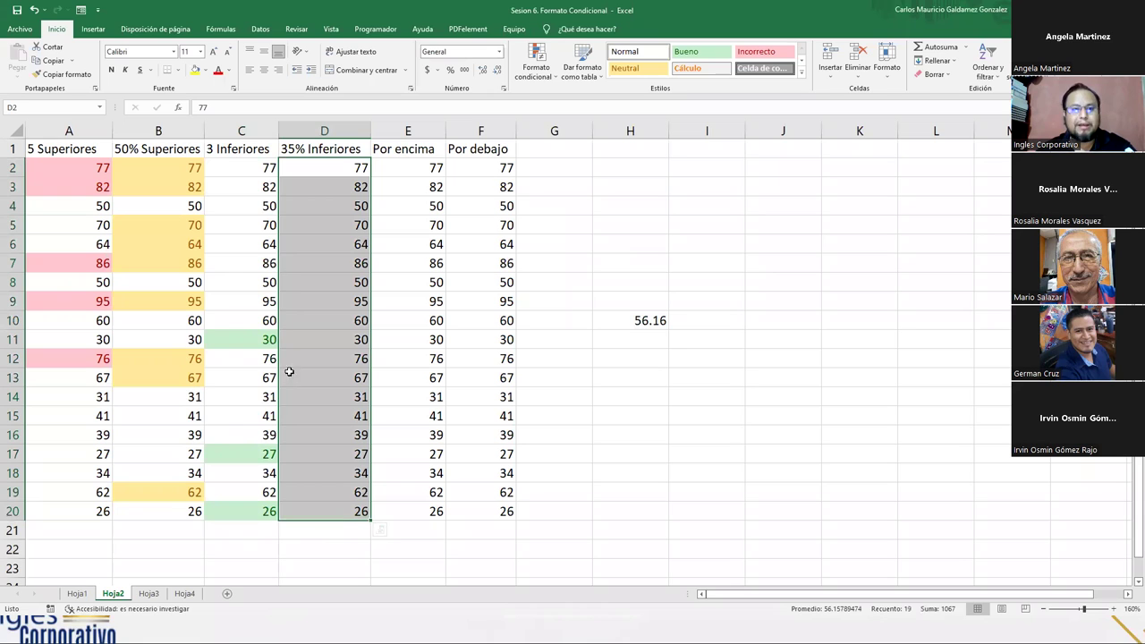
pyautogui.click(532, 79)
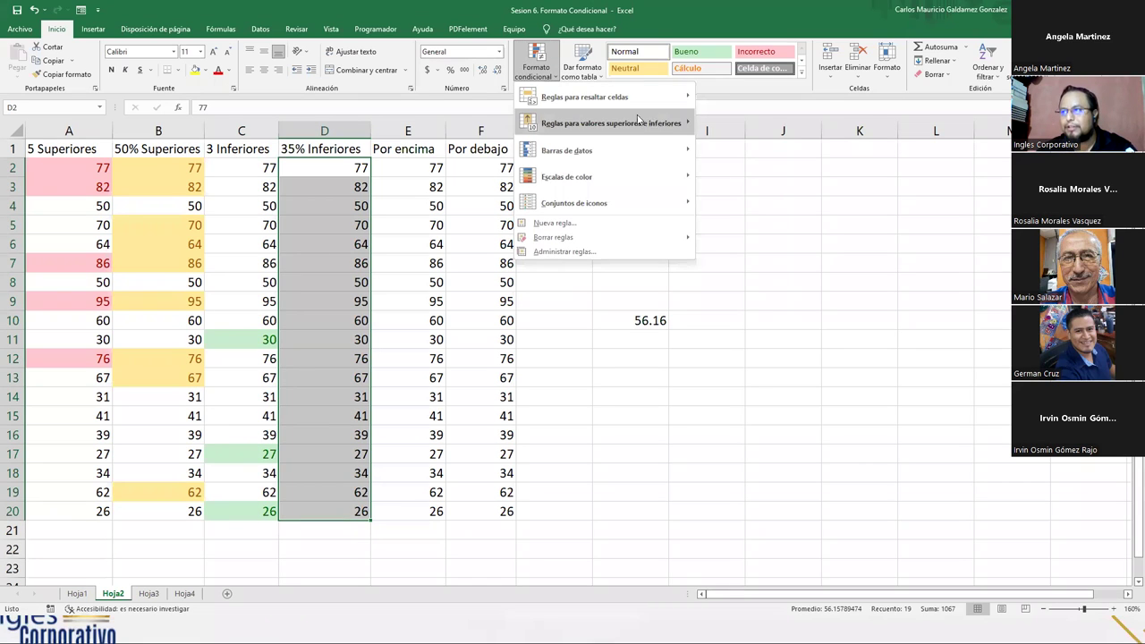
pyautogui.moveTo(688, 131)
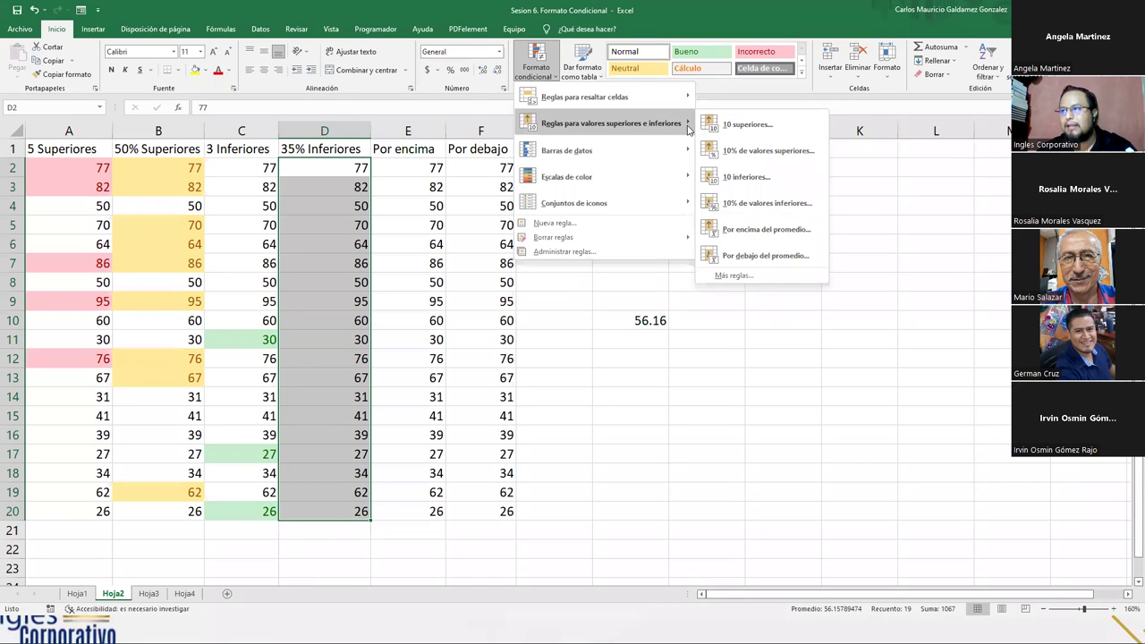
pyautogui.click(766, 203)
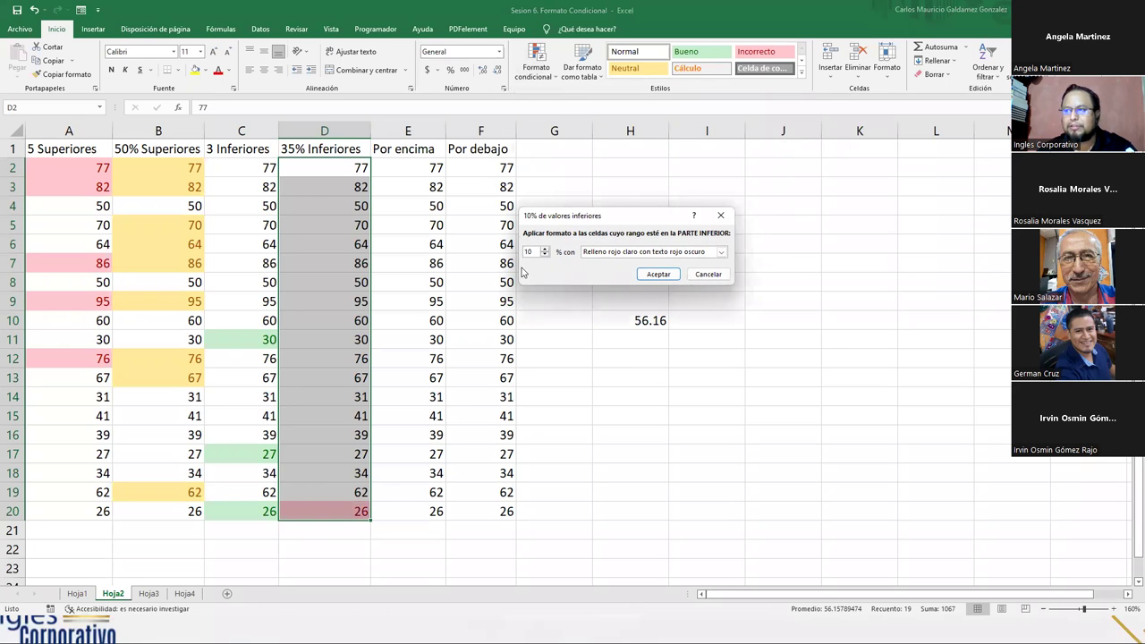
pyautogui.write('35')
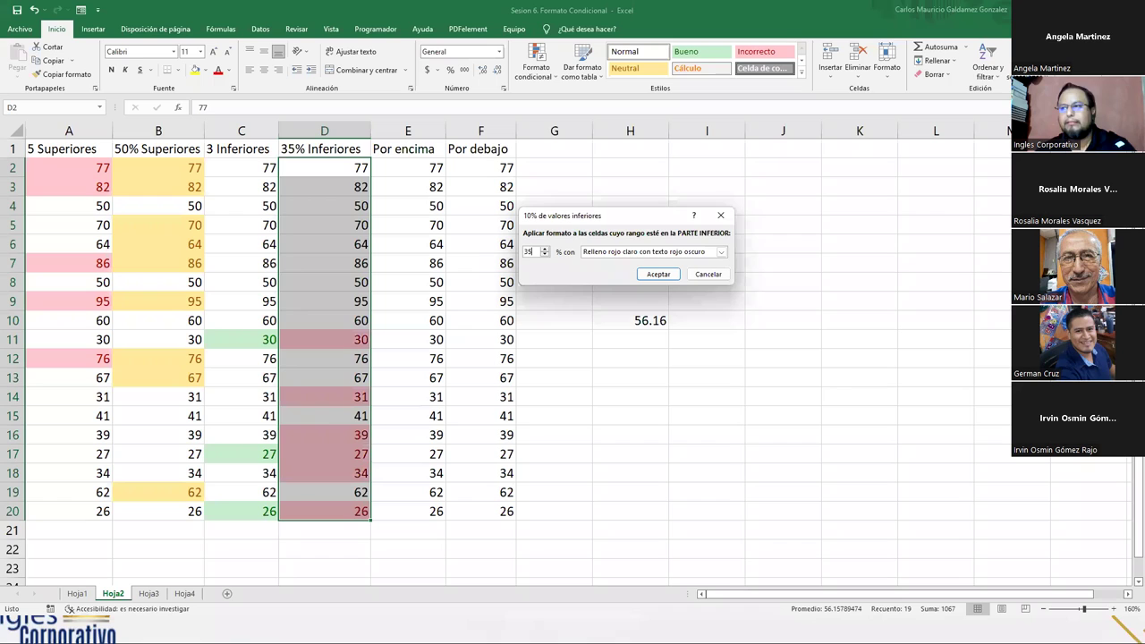
pyautogui.click(658, 275)
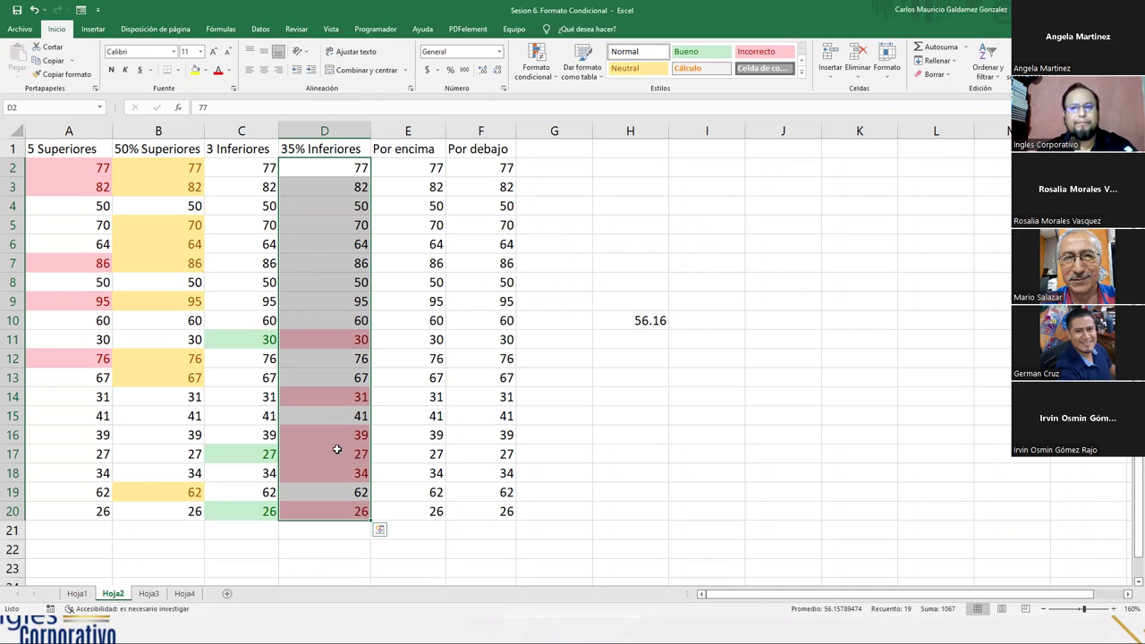
pyautogui.click(313, 437)
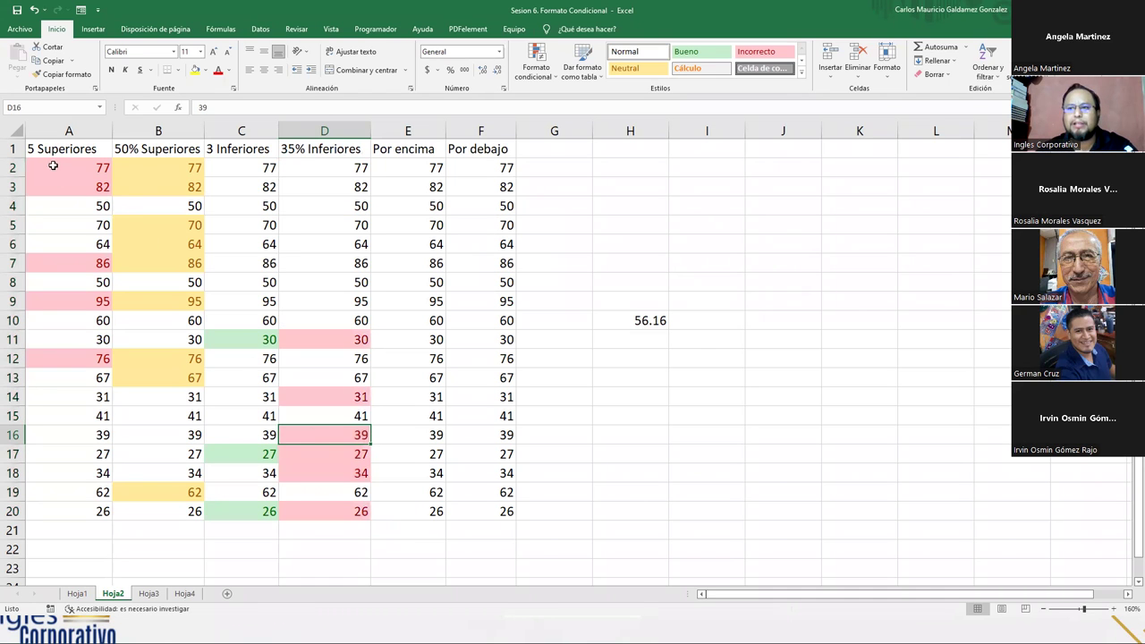
pyautogui.moveTo(54, 164); pyautogui.dragTo(241, 282)
pyautogui.moveTo(240, 374); pyautogui.dragTo(248, 447)
pyautogui.moveTo(51, 146); pyautogui.dragTo(297, 514)
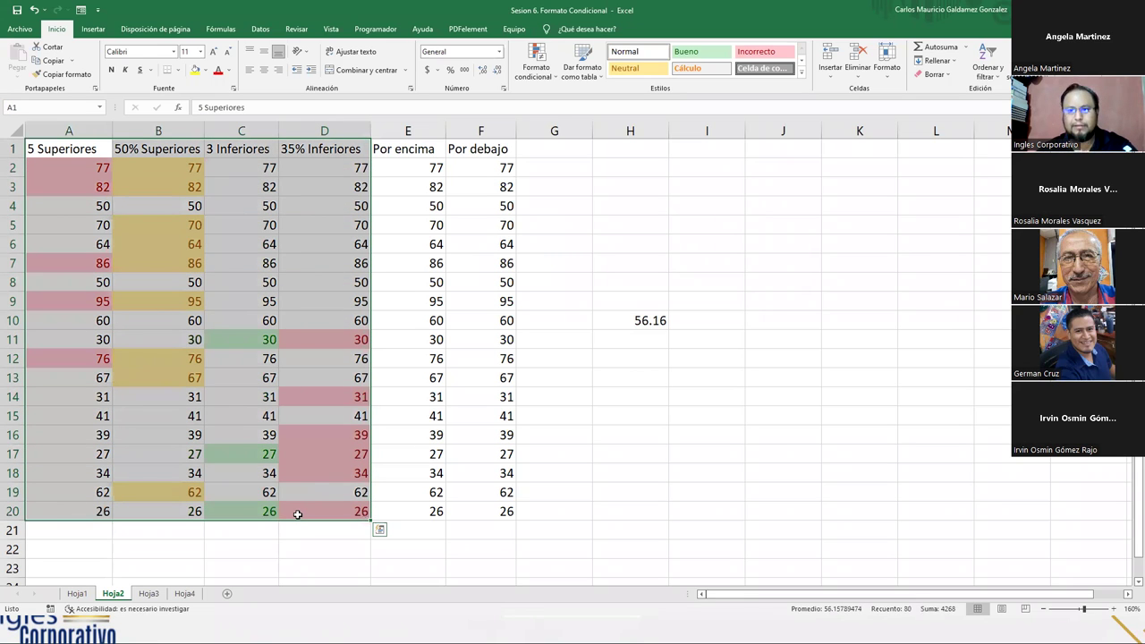
pyautogui.click(310, 485)
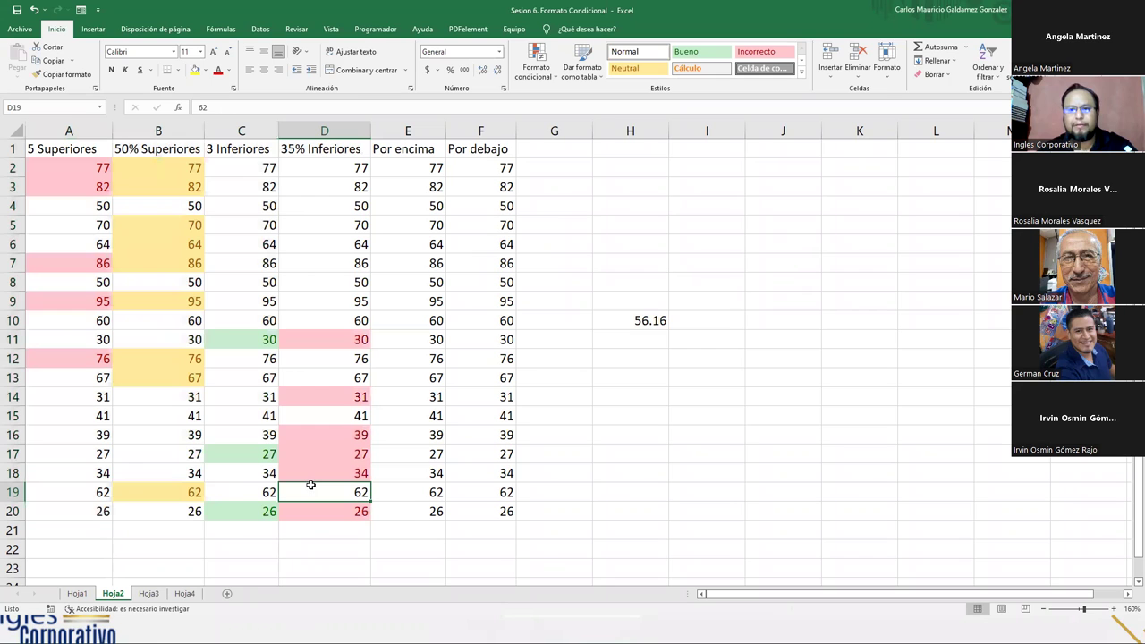
pyautogui.click(338, 437)
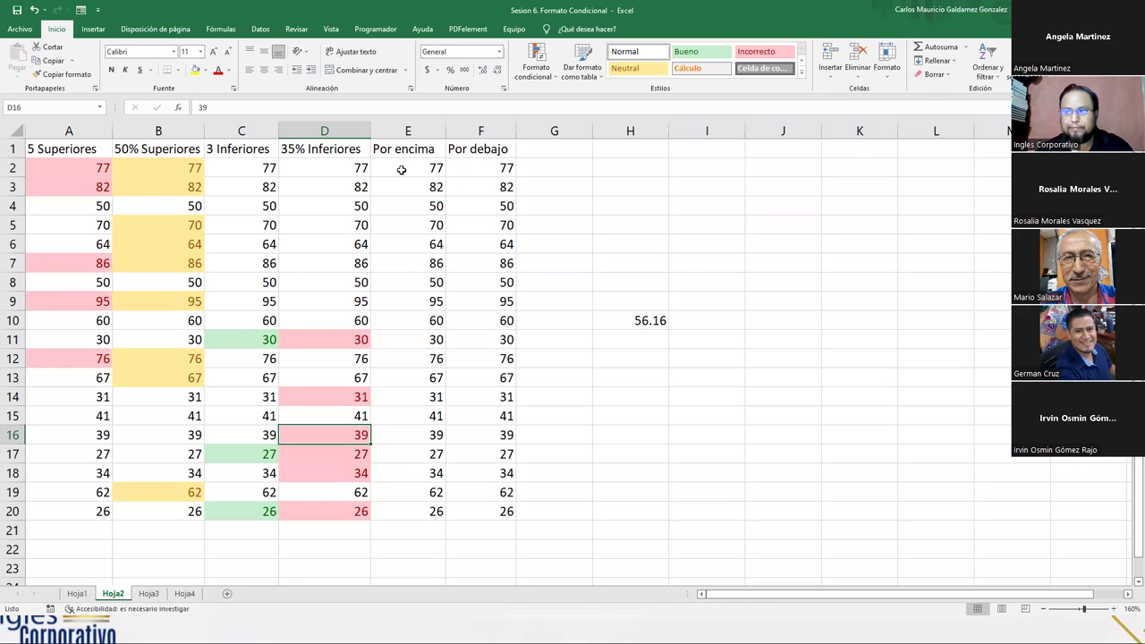
# Step: Start an above-average conditional formatting rule on E2:E20 and choose a custom format for it
pyautogui.moveTo(402, 170); pyautogui.dragTo(399, 508)
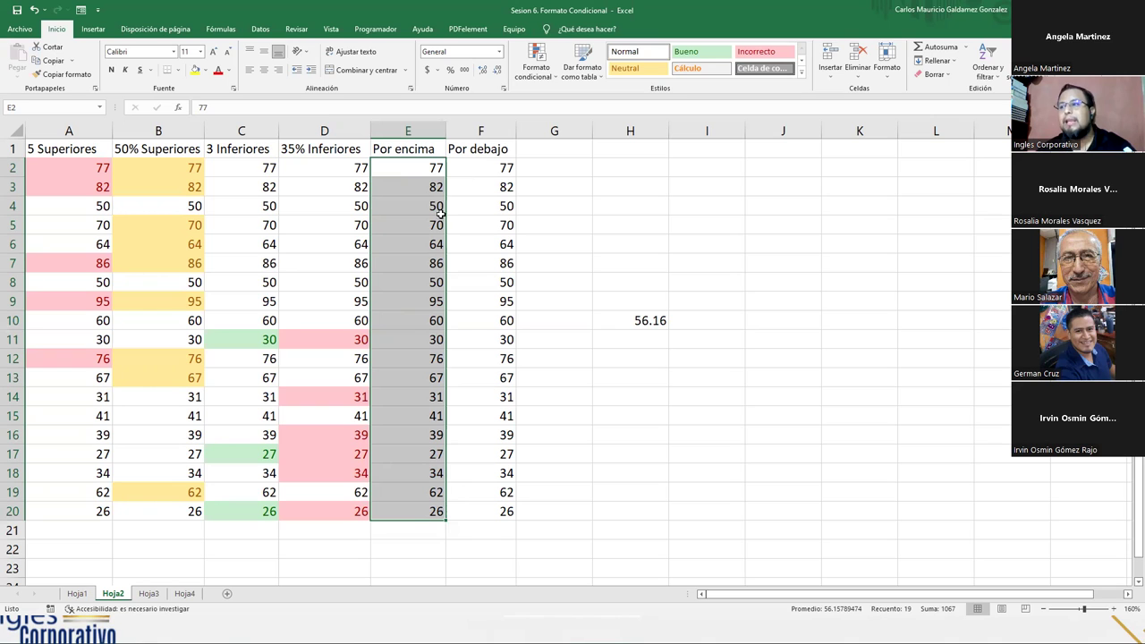
pyautogui.click(528, 78)
pyautogui.moveTo(573, 133)
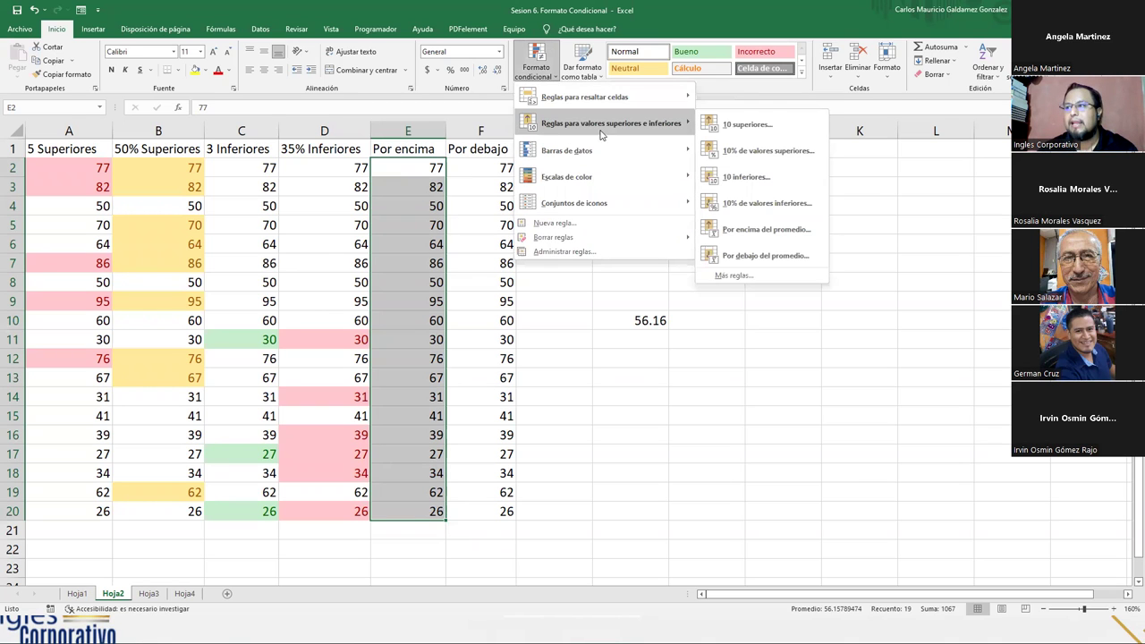
pyautogui.click(766, 230)
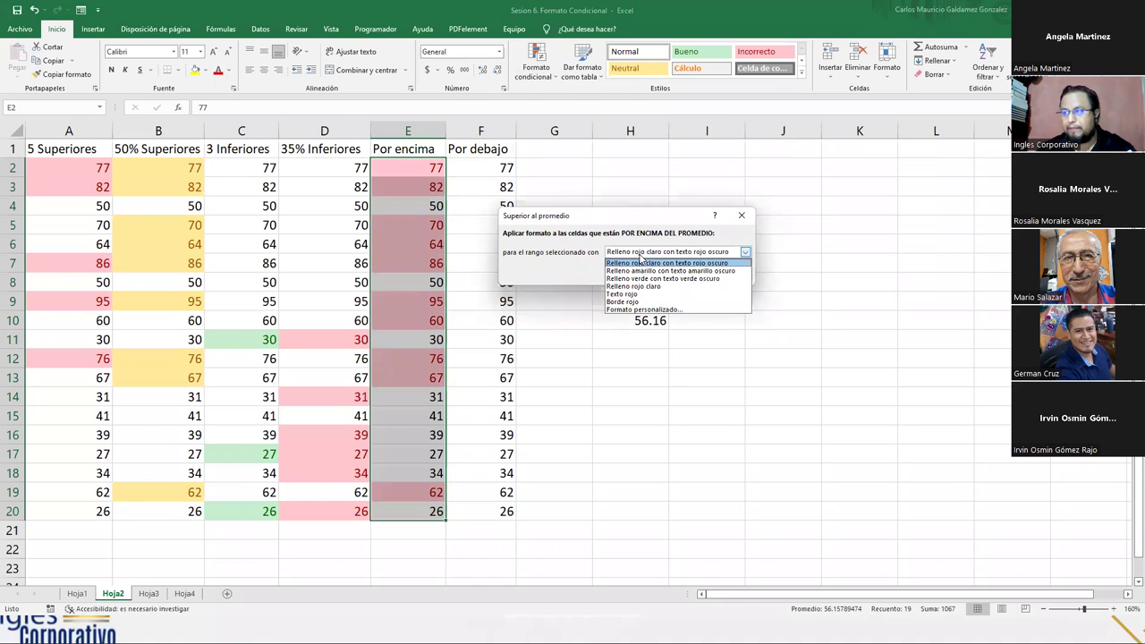
pyautogui.click(649, 310)
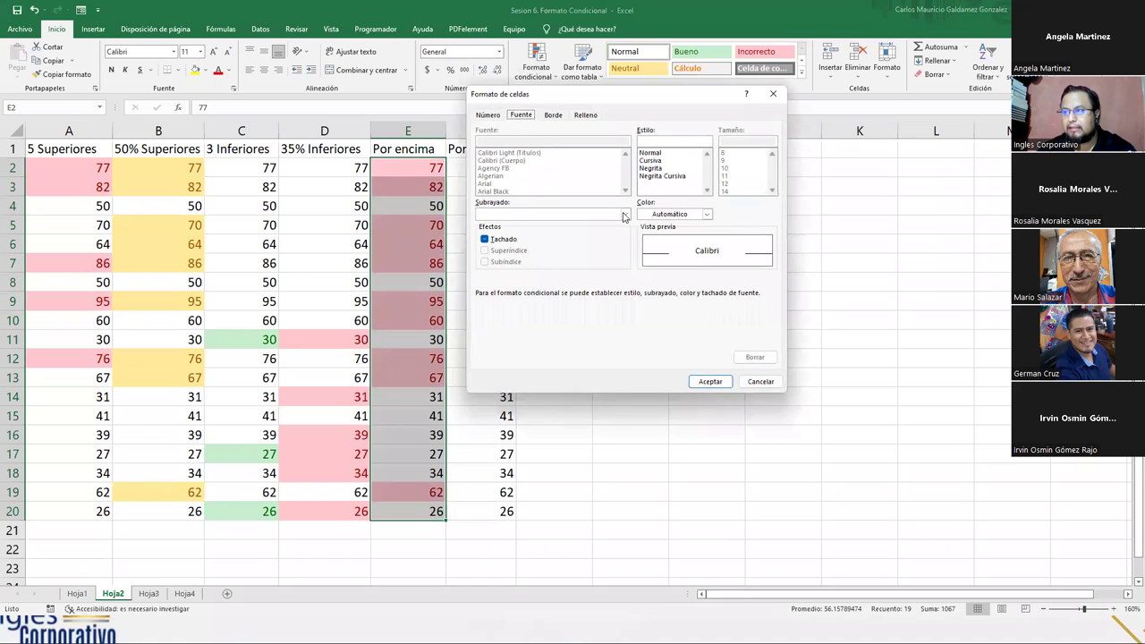
# Step: Set the font of the above-average rule's custom format to Negrita in white
pyautogui.click(479, 116)
pyautogui.click(526, 118)
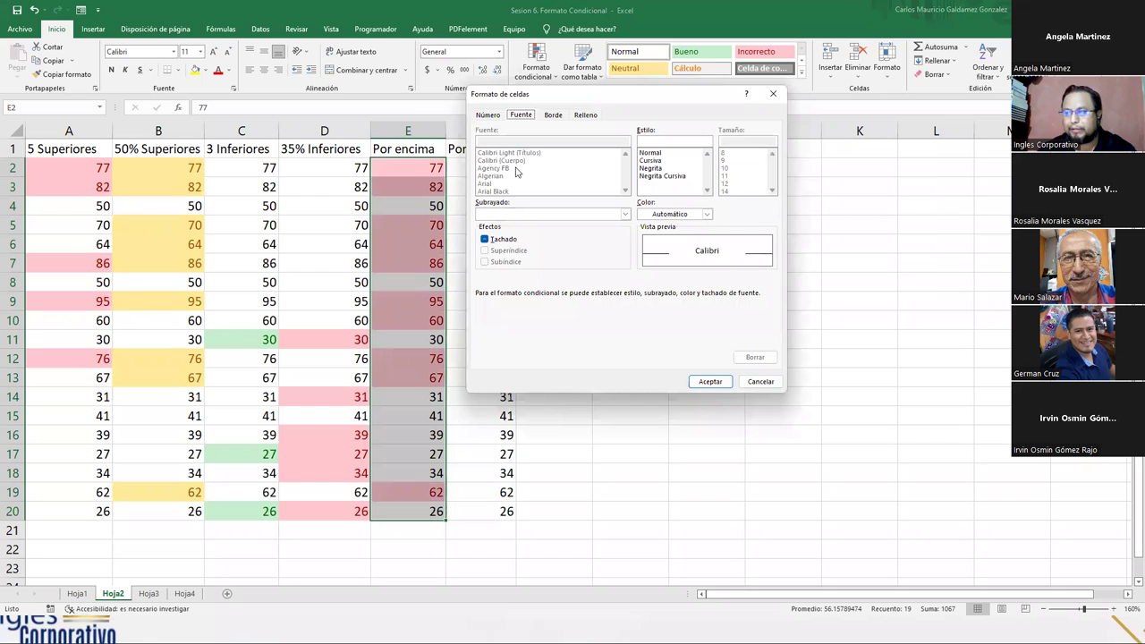
pyautogui.click(652, 169)
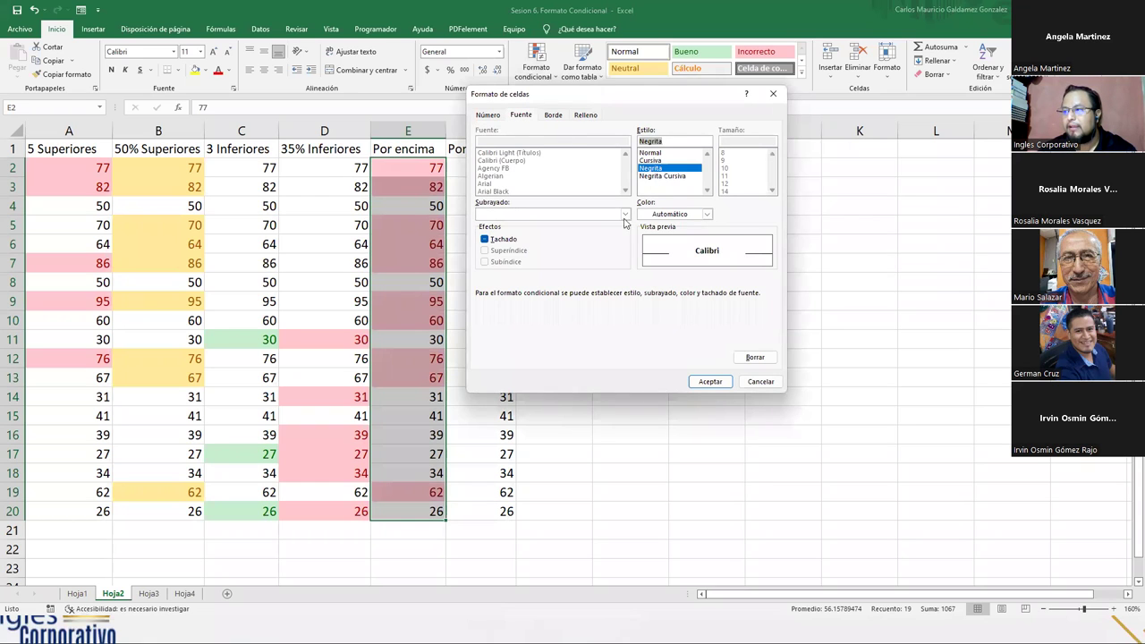
pyautogui.click(706, 214)
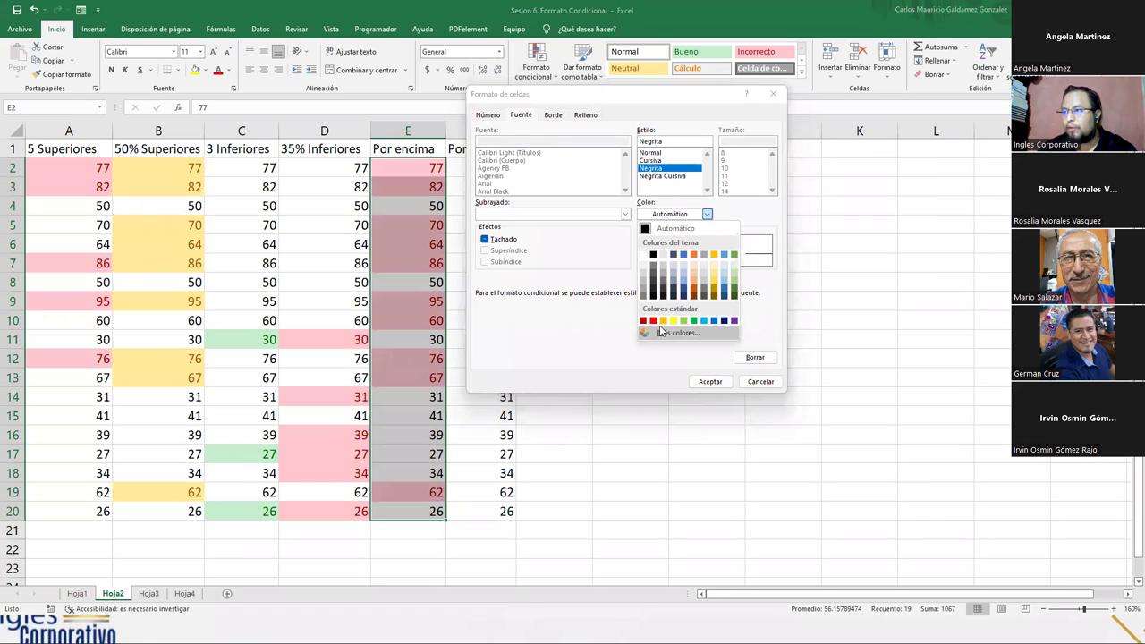
pyautogui.click(653, 268)
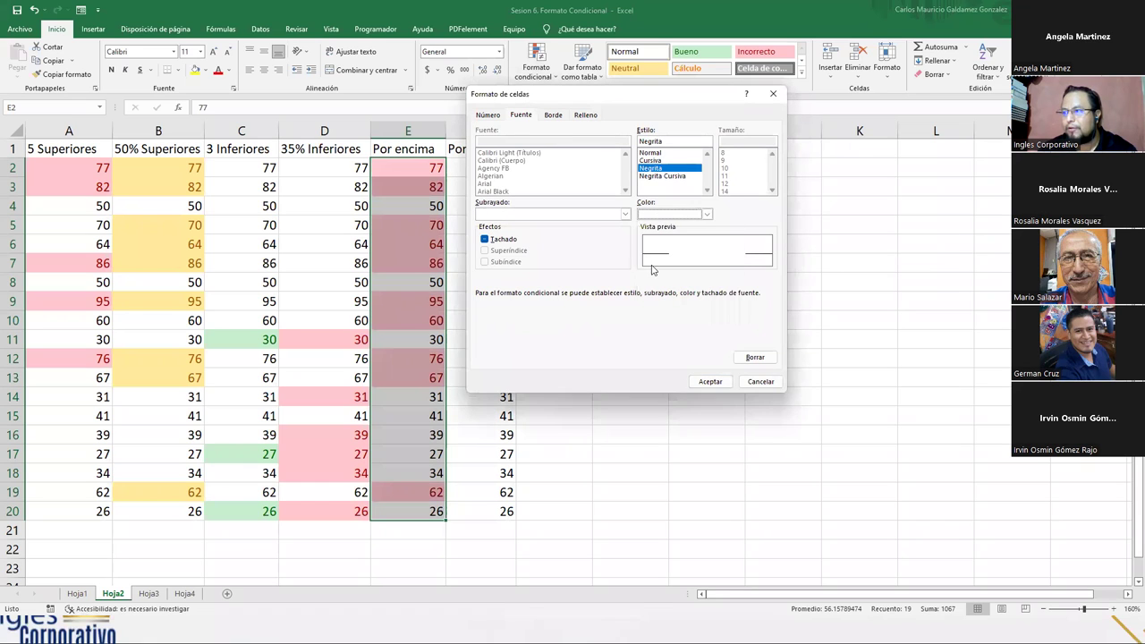
# Step: Add a purple fill to the custom format and apply the above-average rule to column E
pyautogui.click(552, 118)
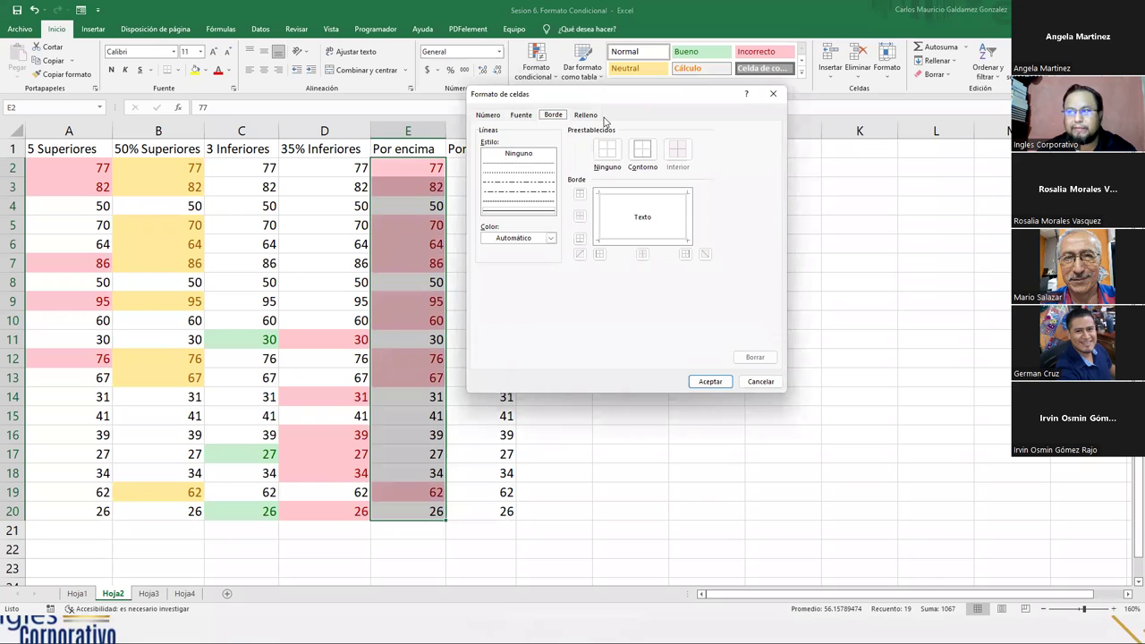
pyautogui.click(608, 119)
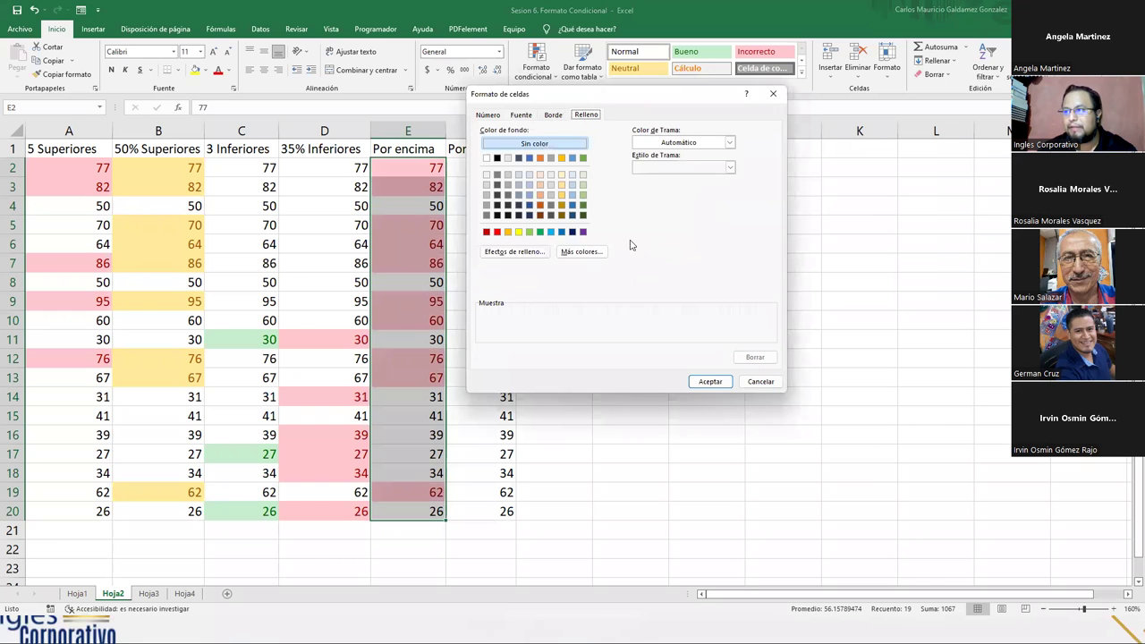
pyautogui.click(583, 232)
pyautogui.click(719, 383)
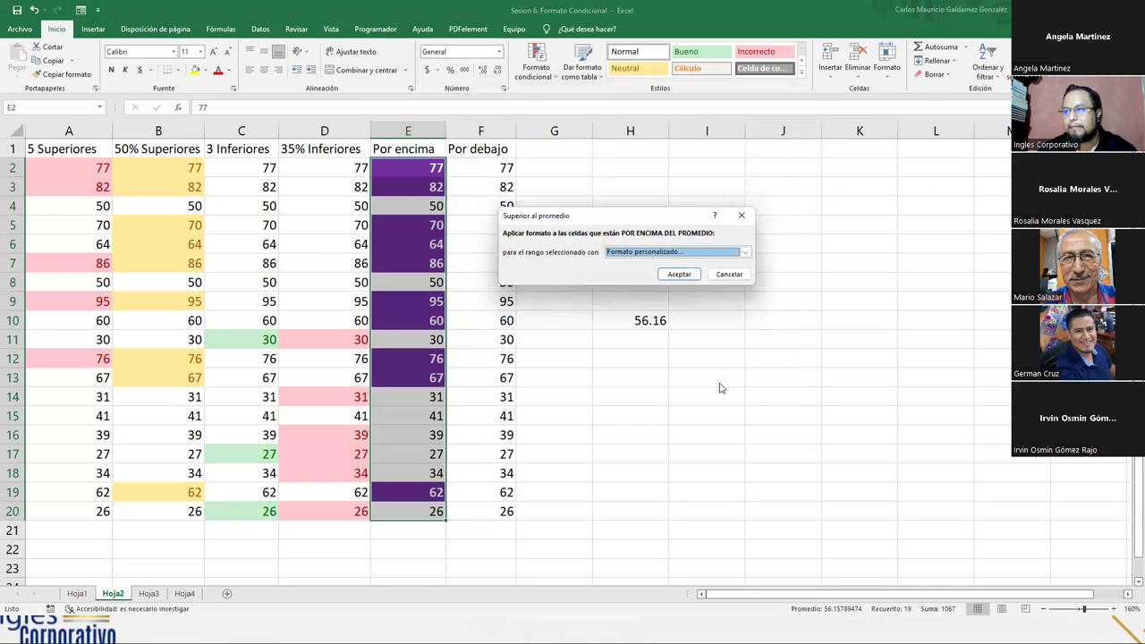
pyautogui.click(679, 274)
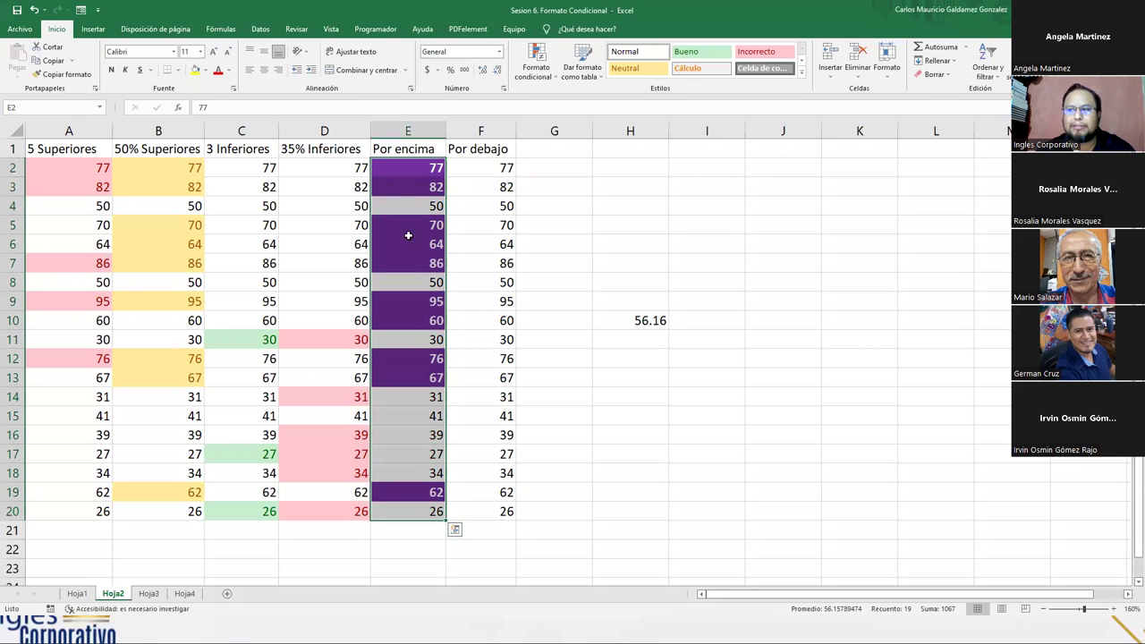
# Step: Start a below-average conditional formatting rule on F2:F20 and choose a custom format for it
pyautogui.moveTo(471, 174); pyautogui.dragTo(477, 509)
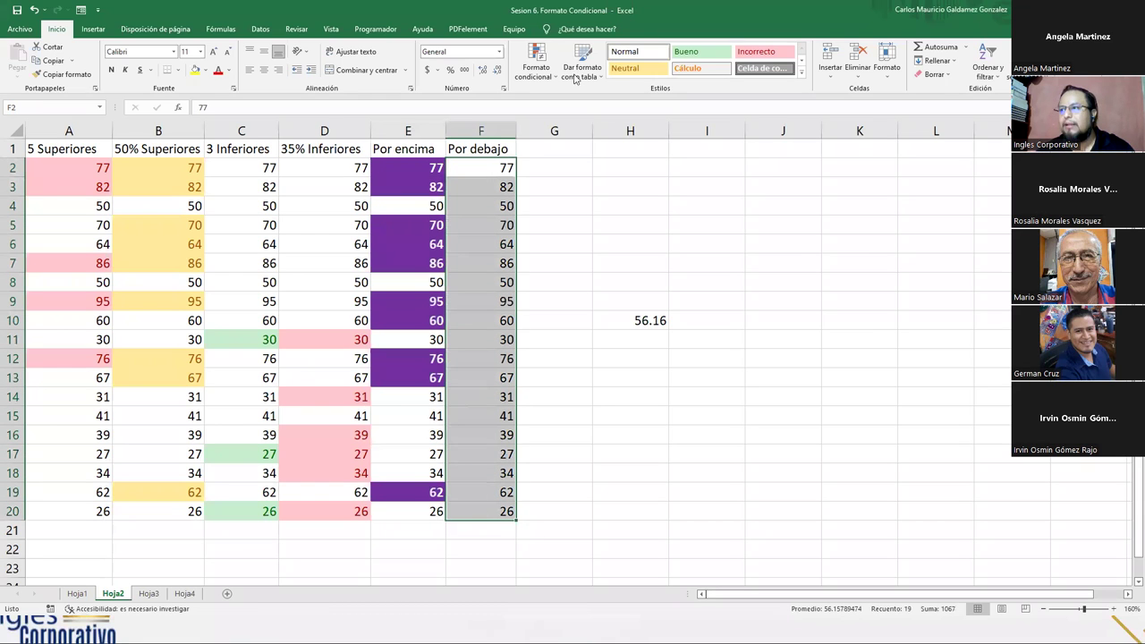
pyautogui.click(541, 76)
pyautogui.moveTo(611, 123)
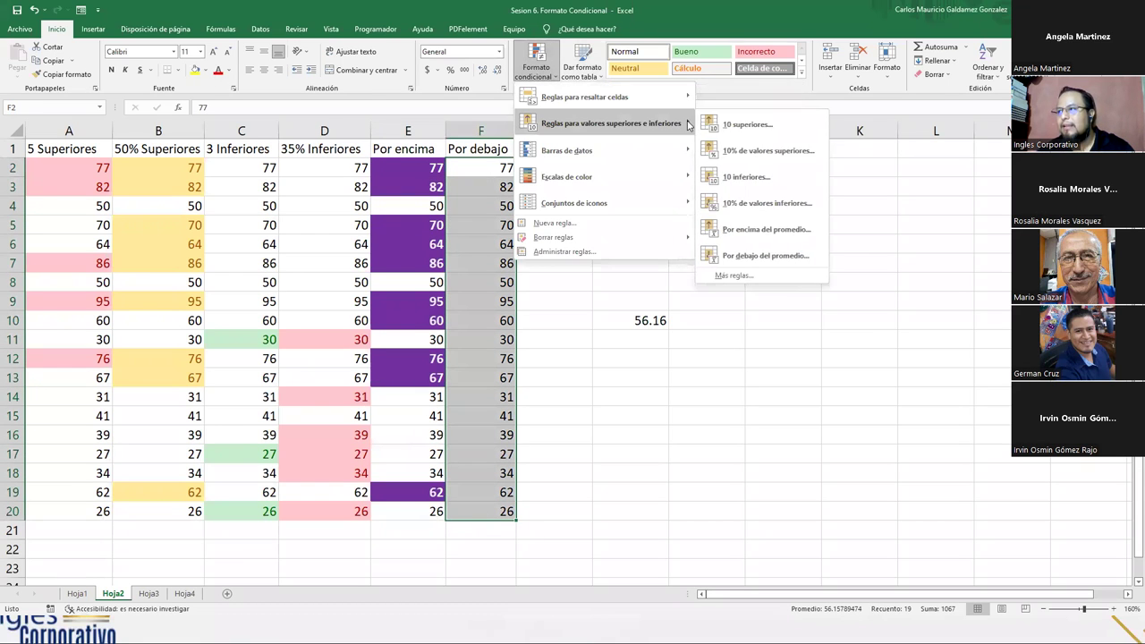
pyautogui.click(766, 258)
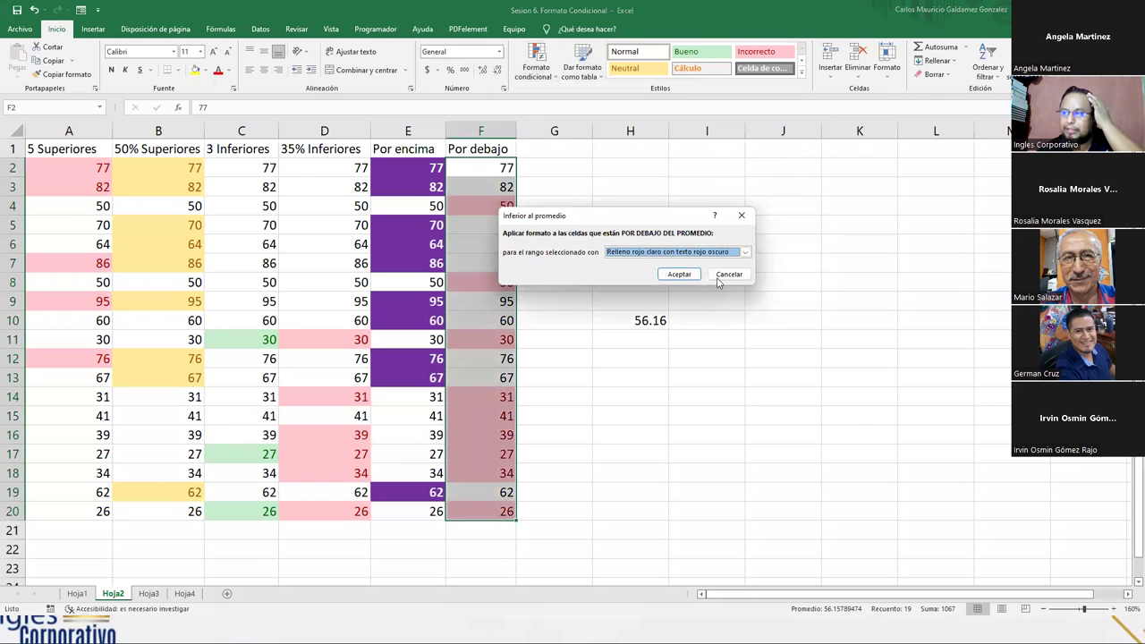
pyautogui.click(691, 258)
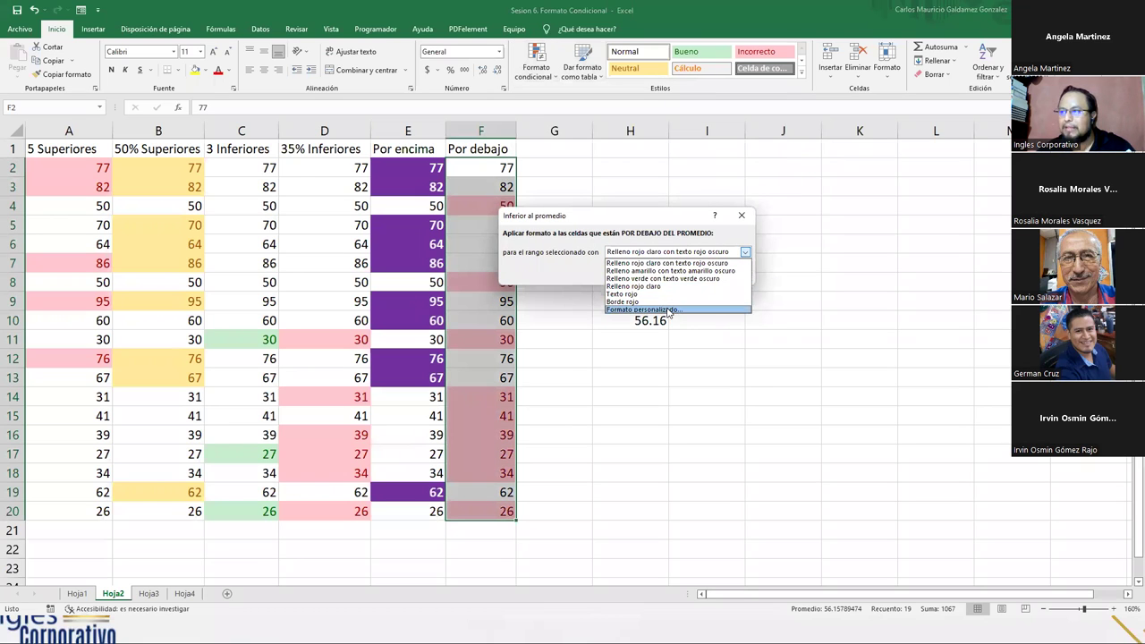
pyautogui.click(666, 313)
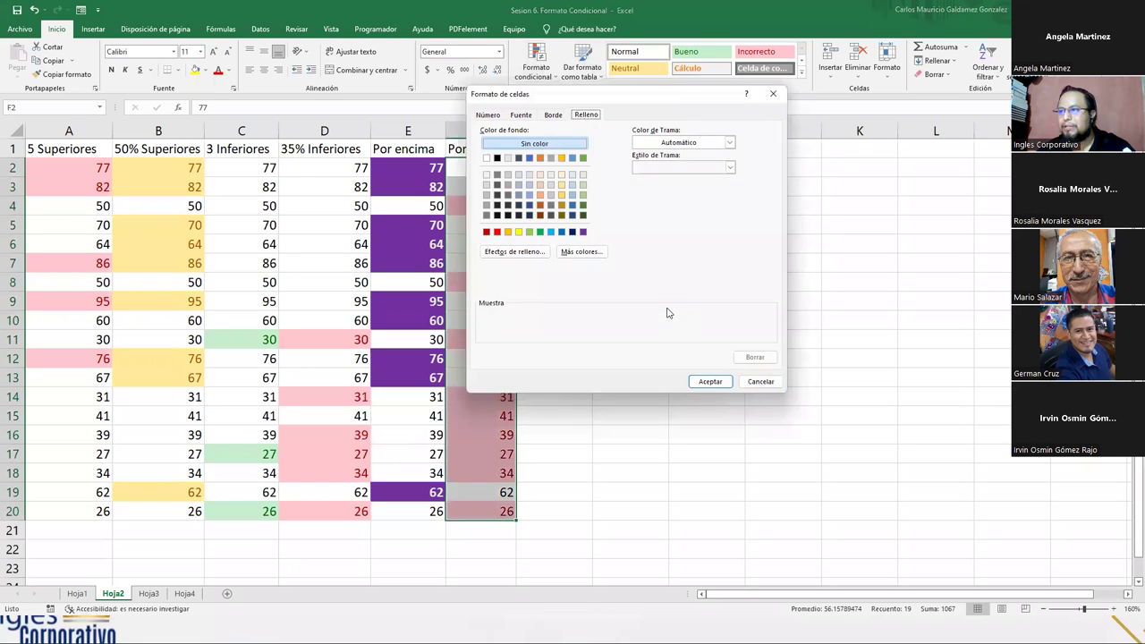
# Step: Give the custom format a blue fill and a red Negrita font, and apply the below-average rule to column F
pyautogui.click(561, 232)
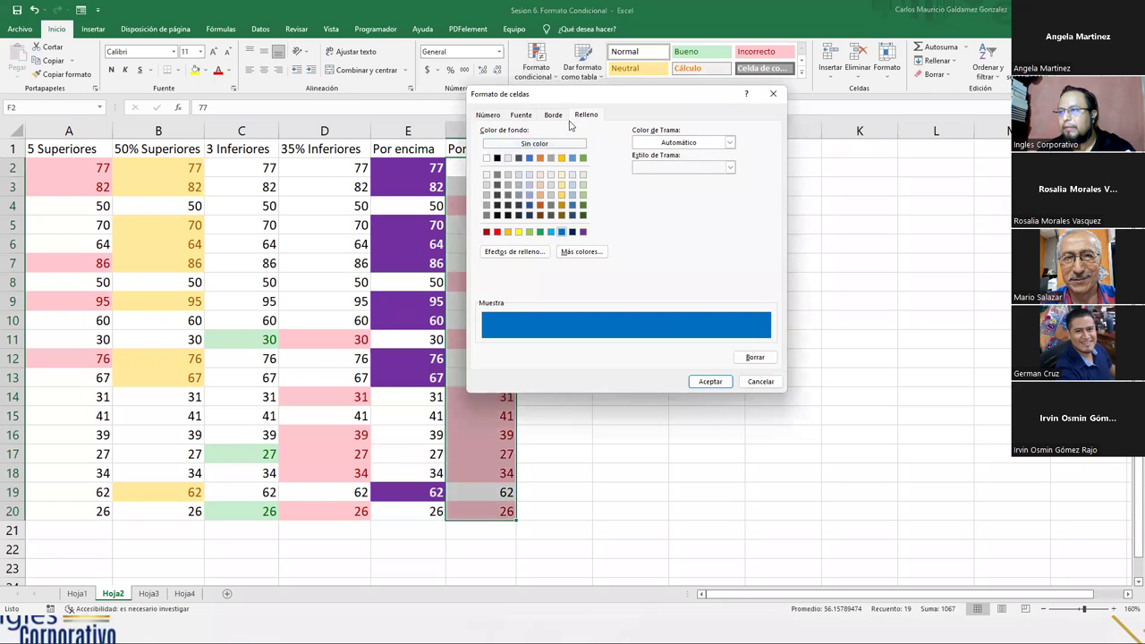
pyautogui.click(521, 117)
pyautogui.click(653, 168)
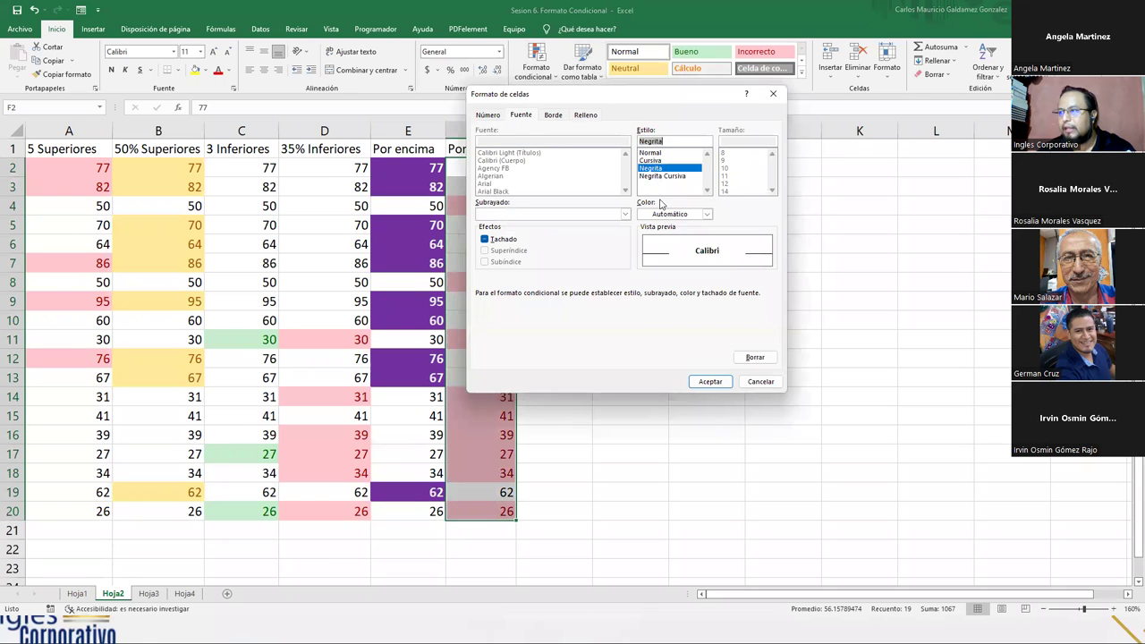
pyautogui.click(661, 214)
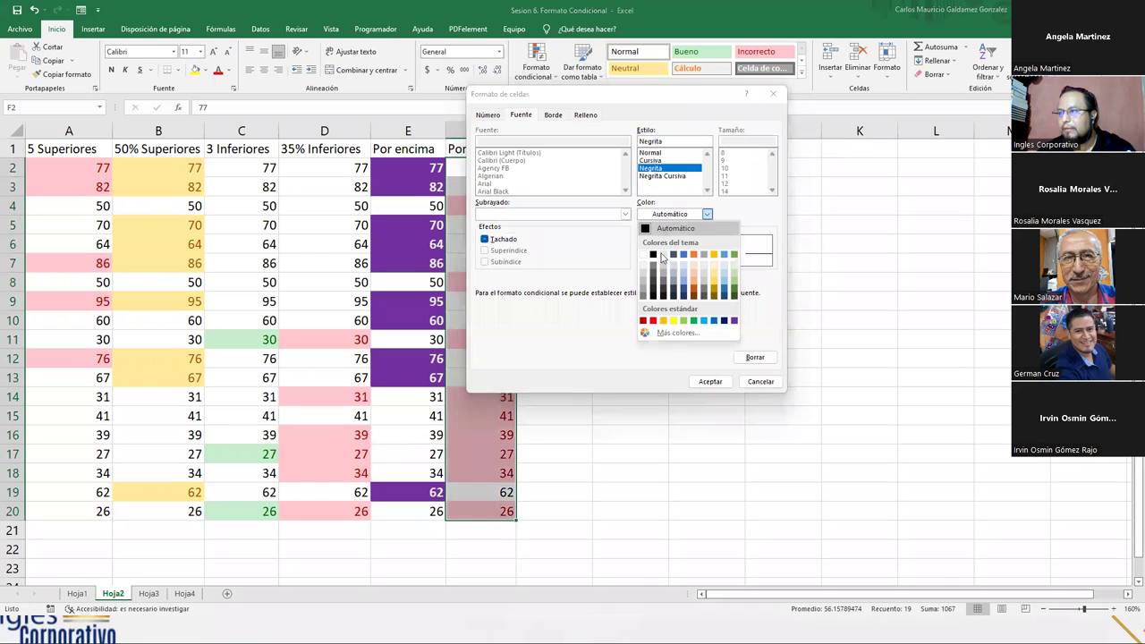
pyautogui.click(653, 320)
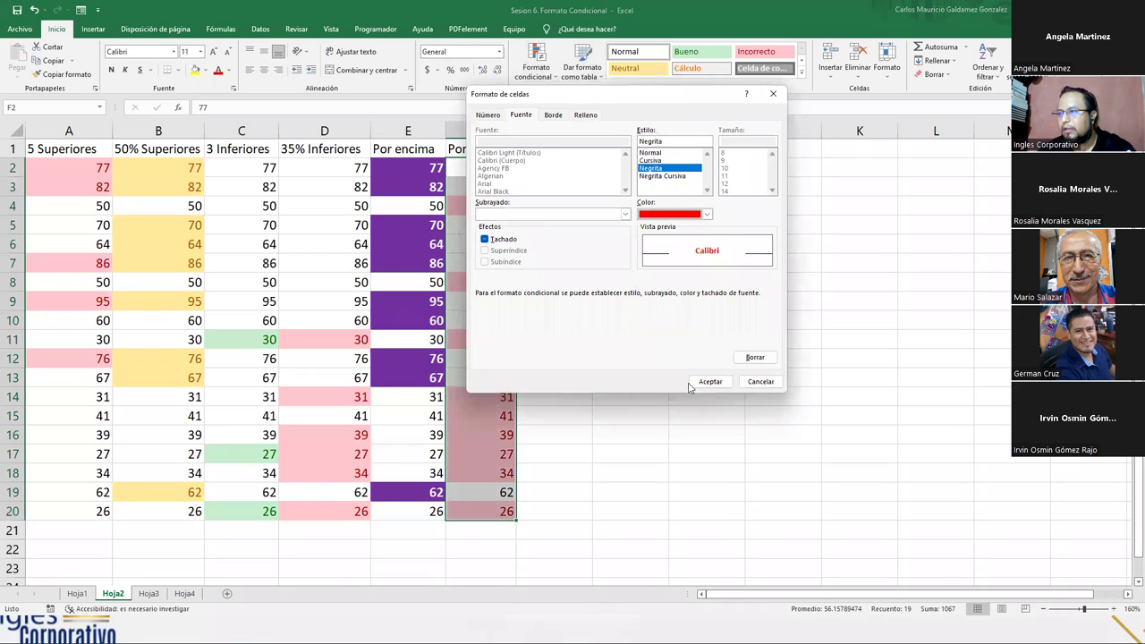
pyautogui.click(710, 381)
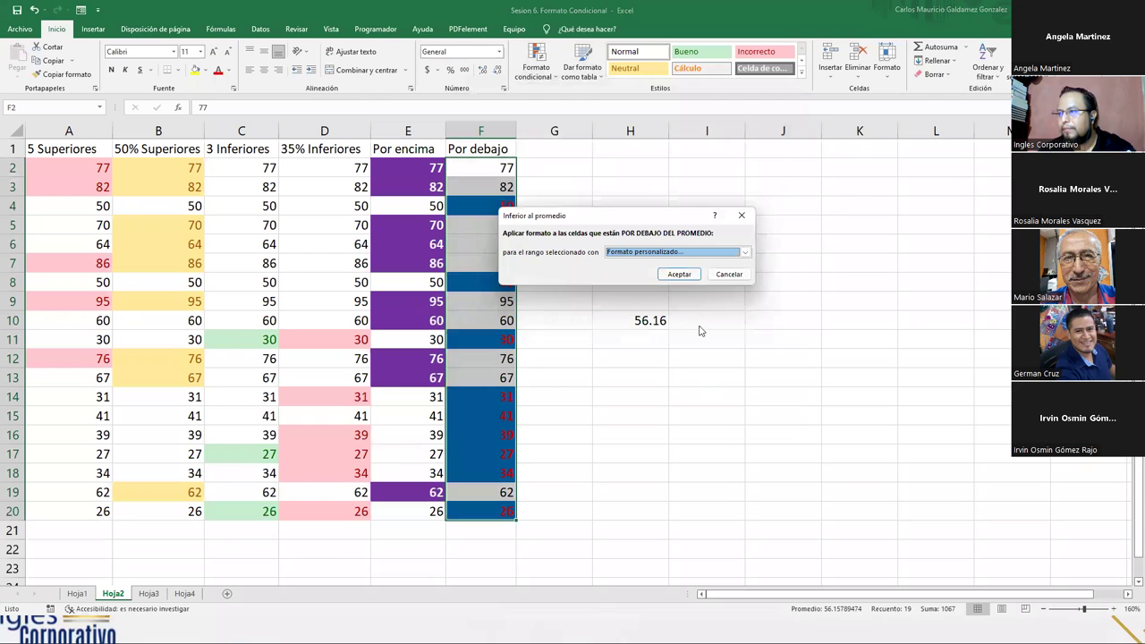
pyautogui.click(680, 274)
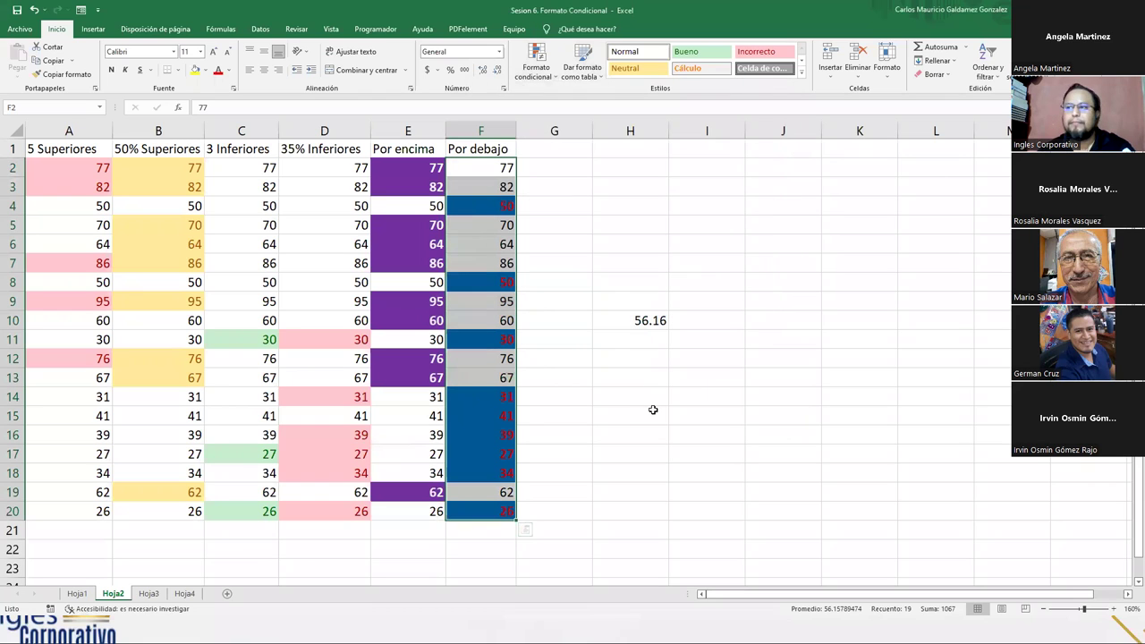
pyautogui.moveTo(477, 168)
pyautogui.mouseDown()
pyautogui.moveTo(481, 520)
pyautogui.moveTo(477, 167)
pyautogui.mouseUp()
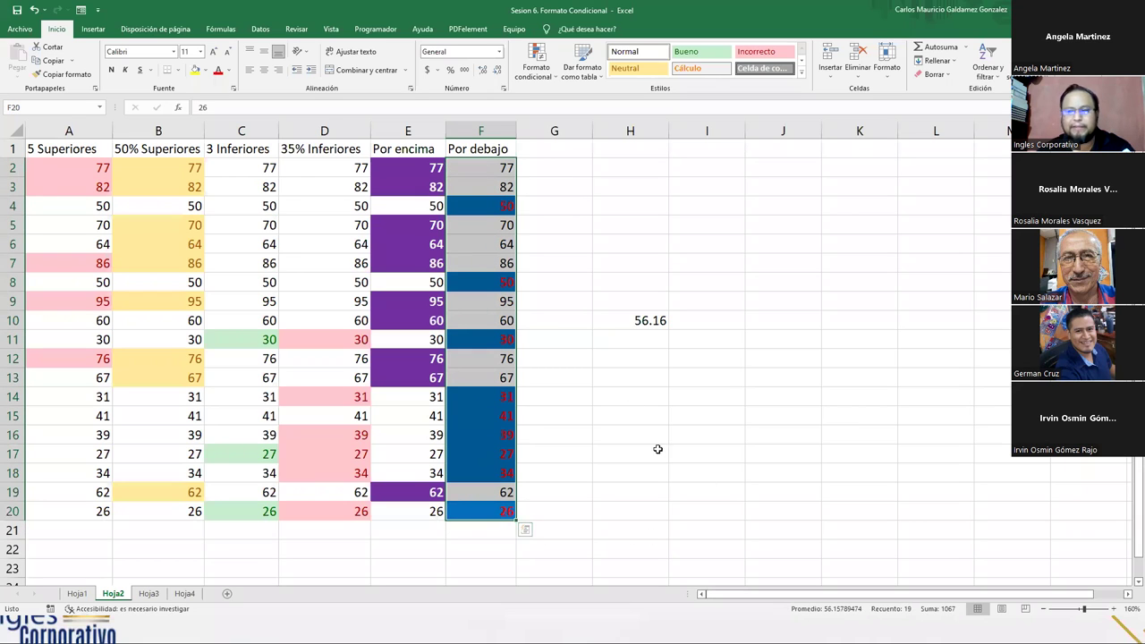
pyautogui.moveTo(398, 167); pyautogui.dragTo(398, 512)
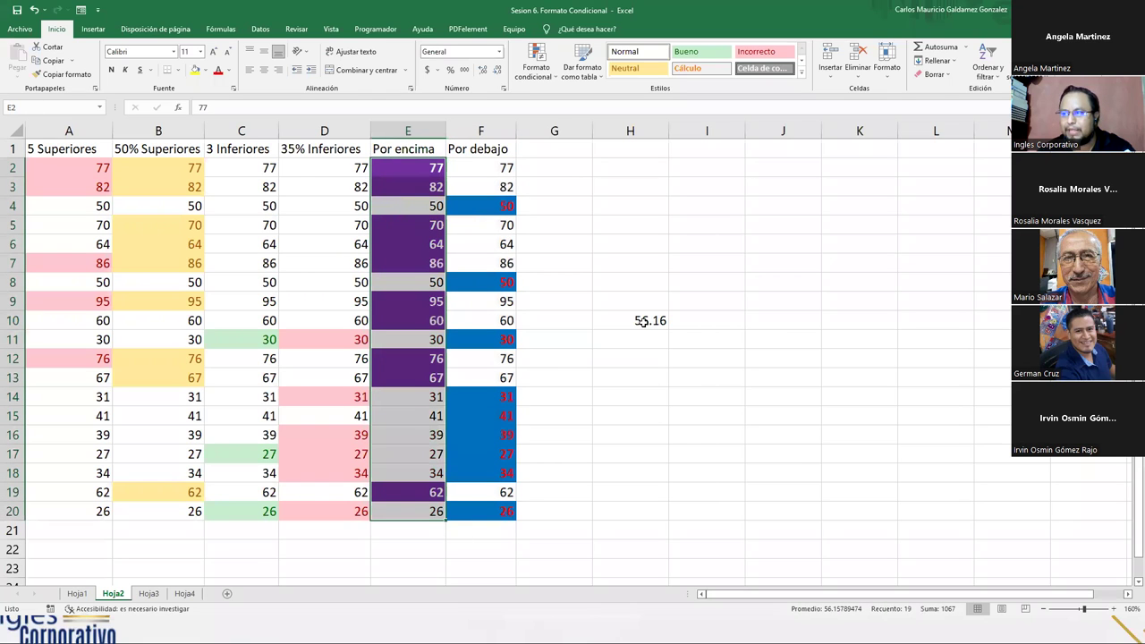
# Step: Compare the below-average highlighting in column F of Hoja2 with the average formula in H10
pyautogui.moveTo(481, 168); pyautogui.dragTo(493, 512)
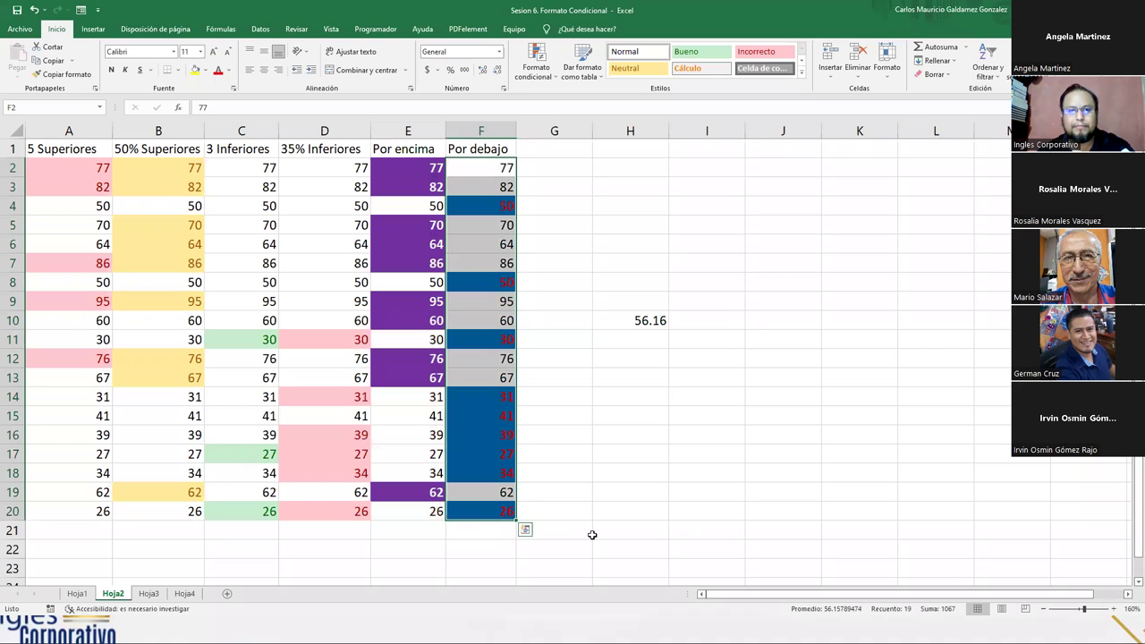
pyautogui.click(582, 491)
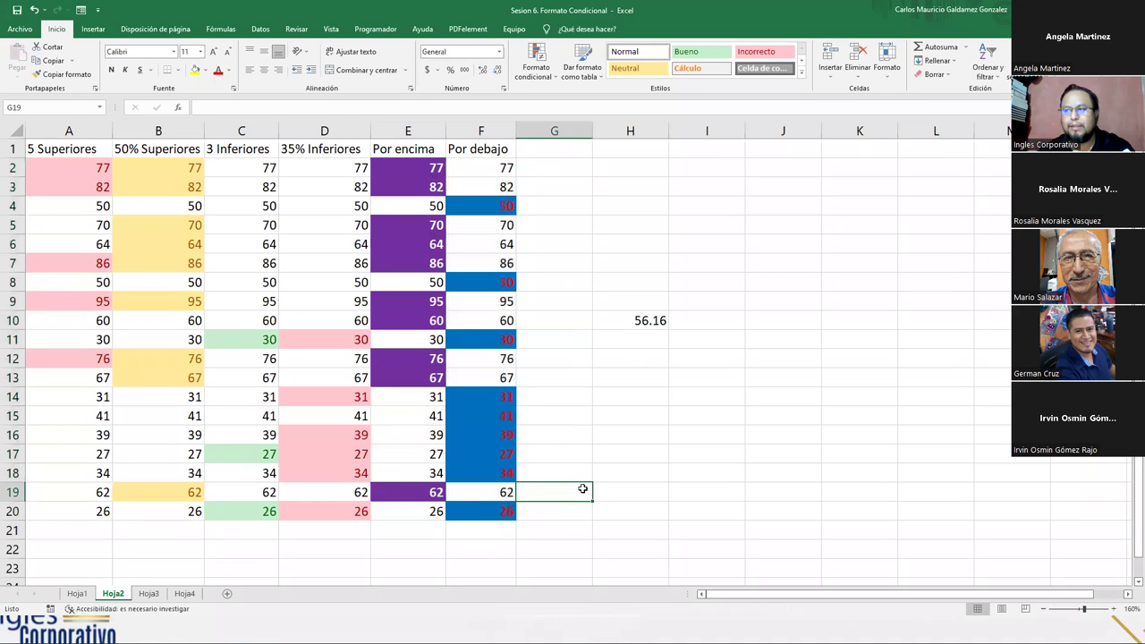
pyautogui.click(636, 319)
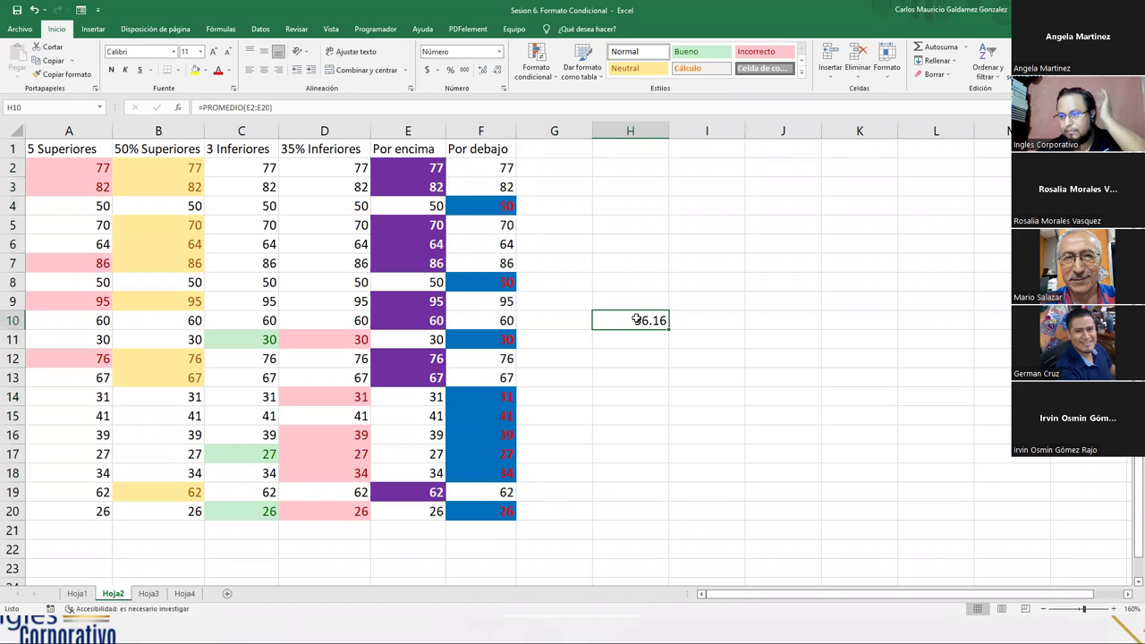
pyautogui.click(331, 466)
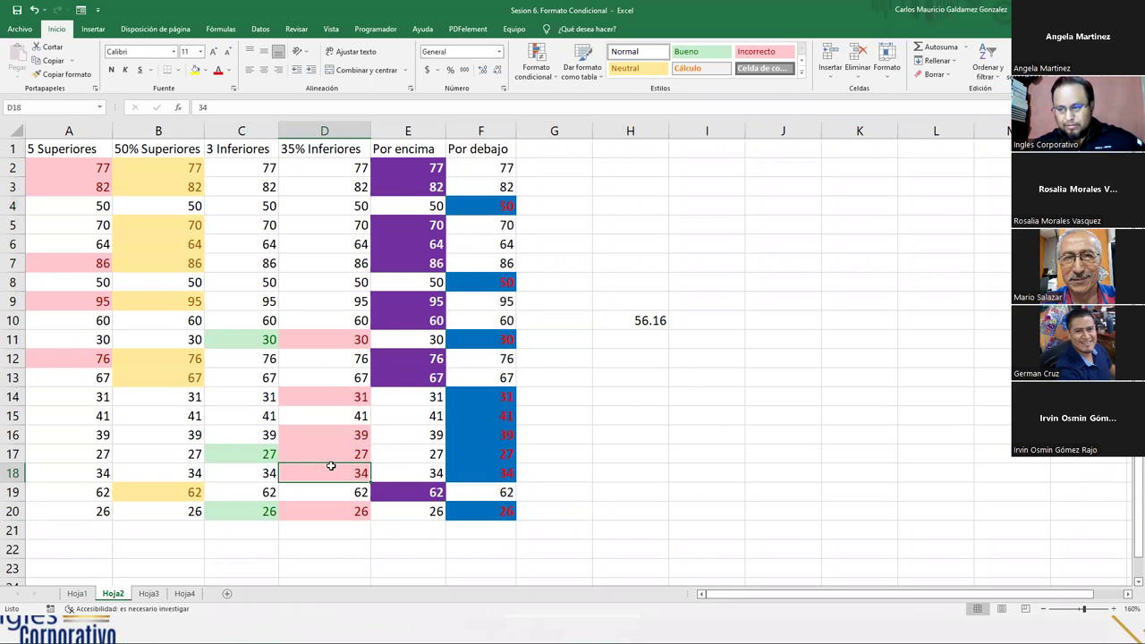
# Step: Switch to Hoja3 and review the monthly sales range, the TOTAL column and the colour legend for Ventas and Totales
pyautogui.click(147, 594)
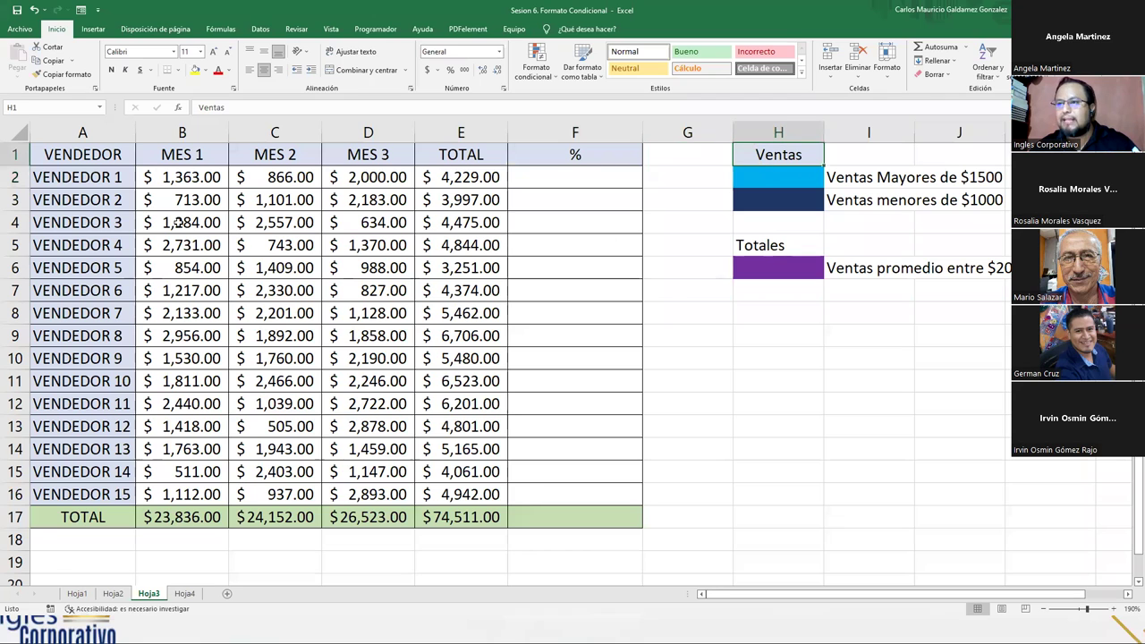
pyautogui.moveTo(168, 181); pyautogui.dragTo(351, 486)
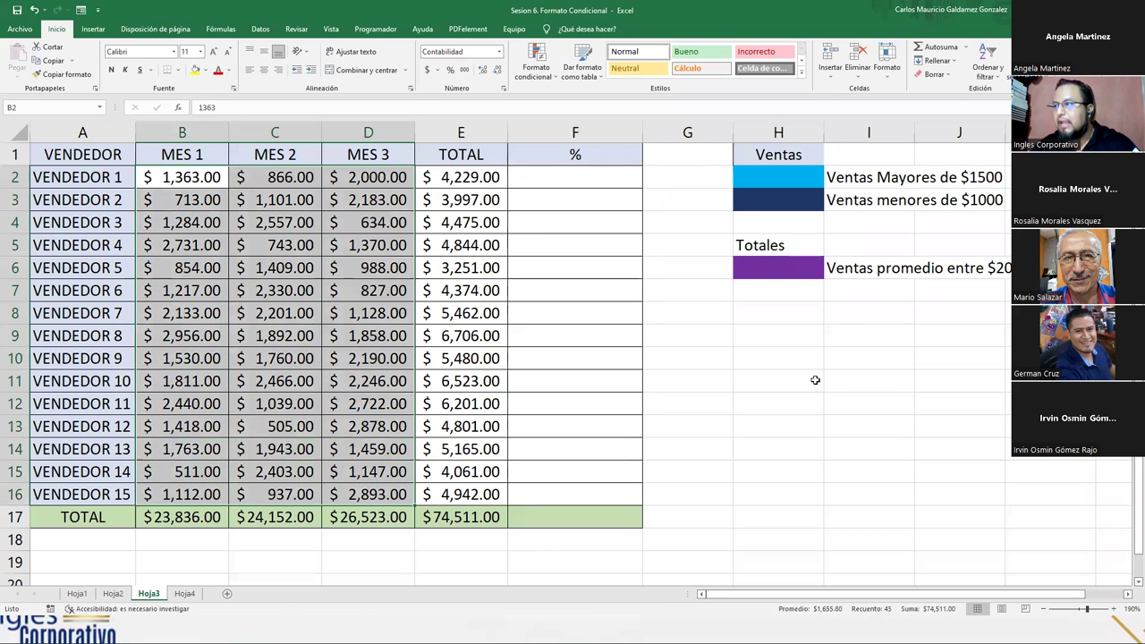
pyautogui.moveTo(865, 177); pyautogui.dragTo(859, 202)
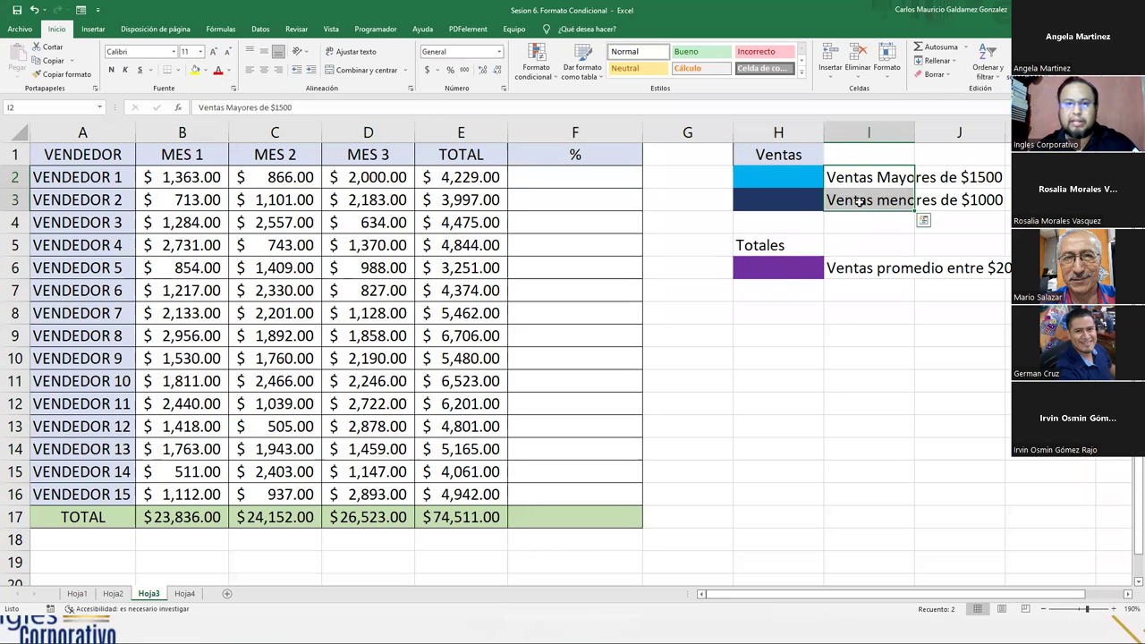
pyautogui.moveTo(432, 178); pyautogui.dragTo(437, 489)
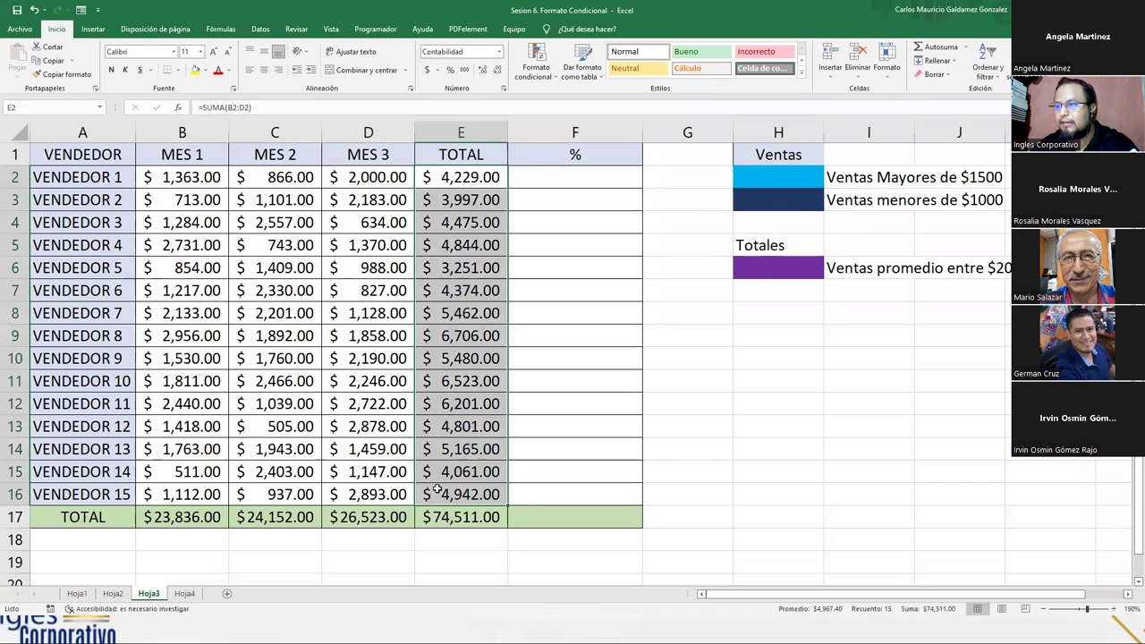
pyautogui.click(780, 267)
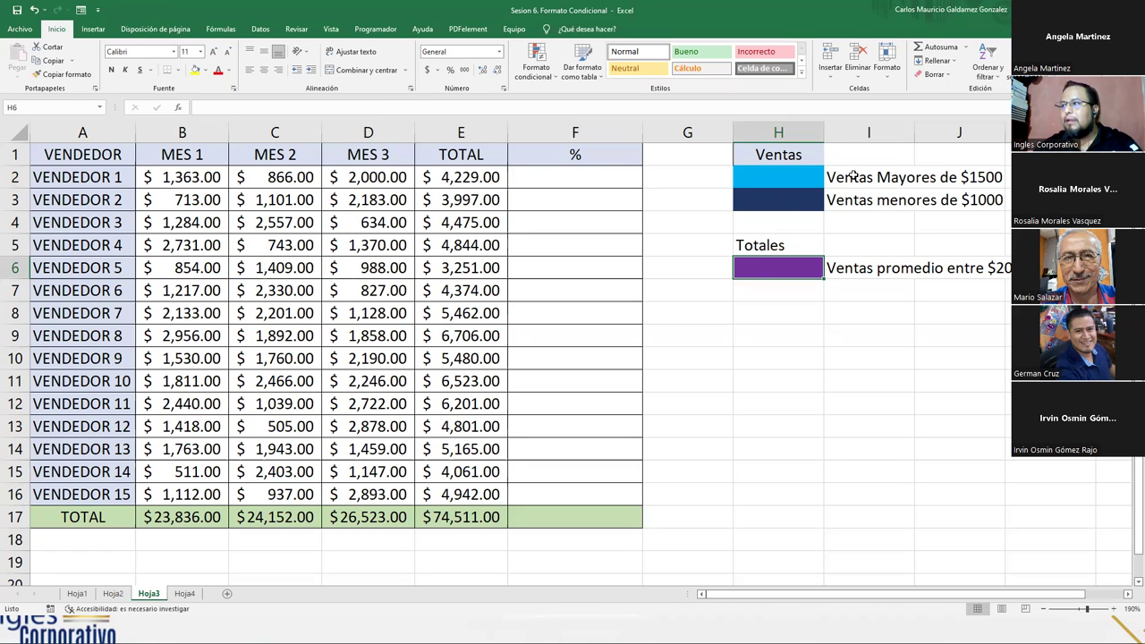
pyautogui.click(854, 176)
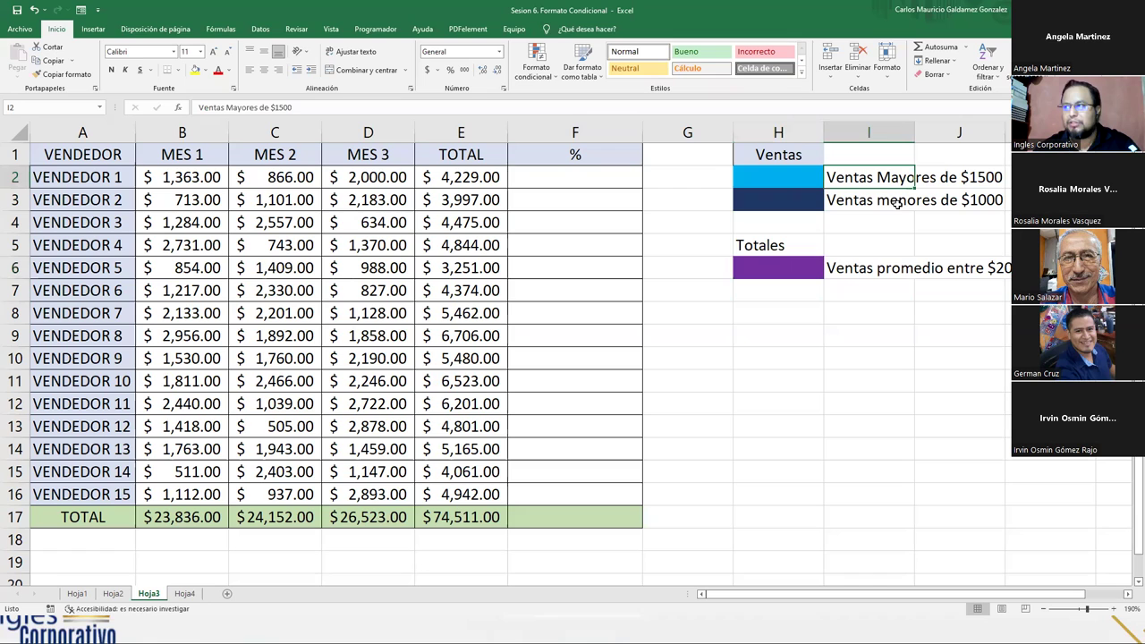
pyautogui.click(854, 198)
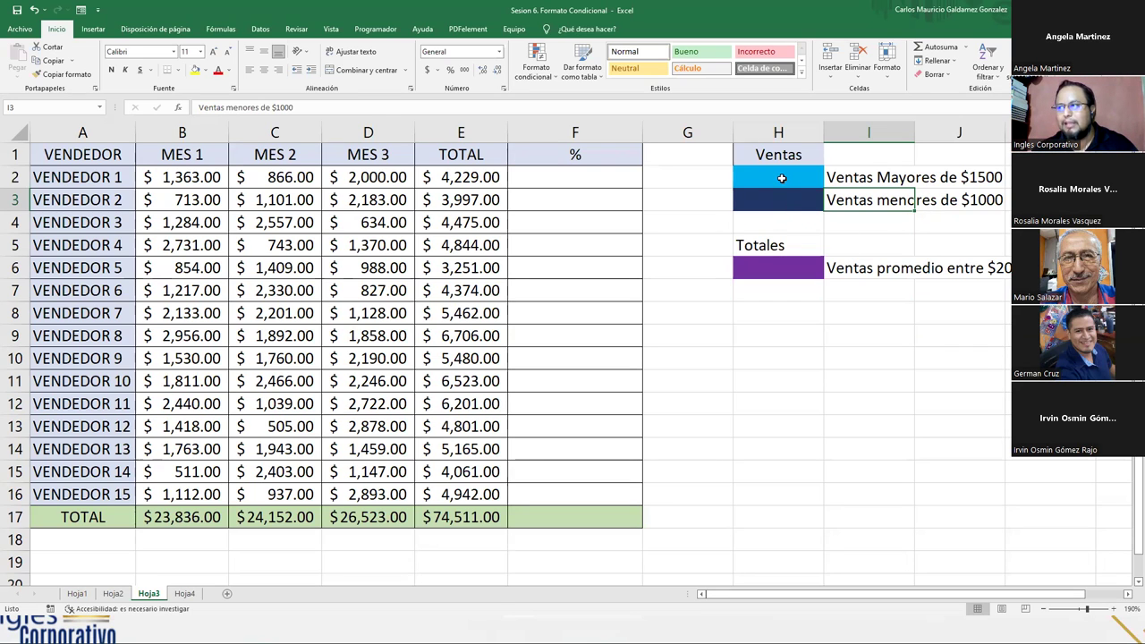
pyautogui.click(850, 179)
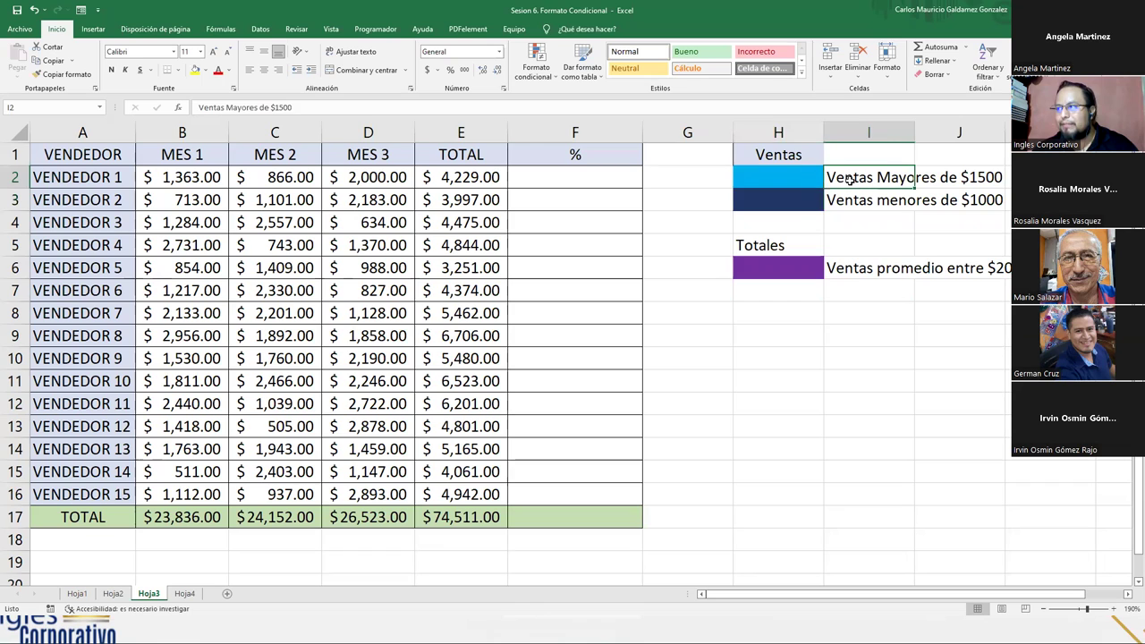
pyautogui.click(776, 202)
pyautogui.click(894, 209)
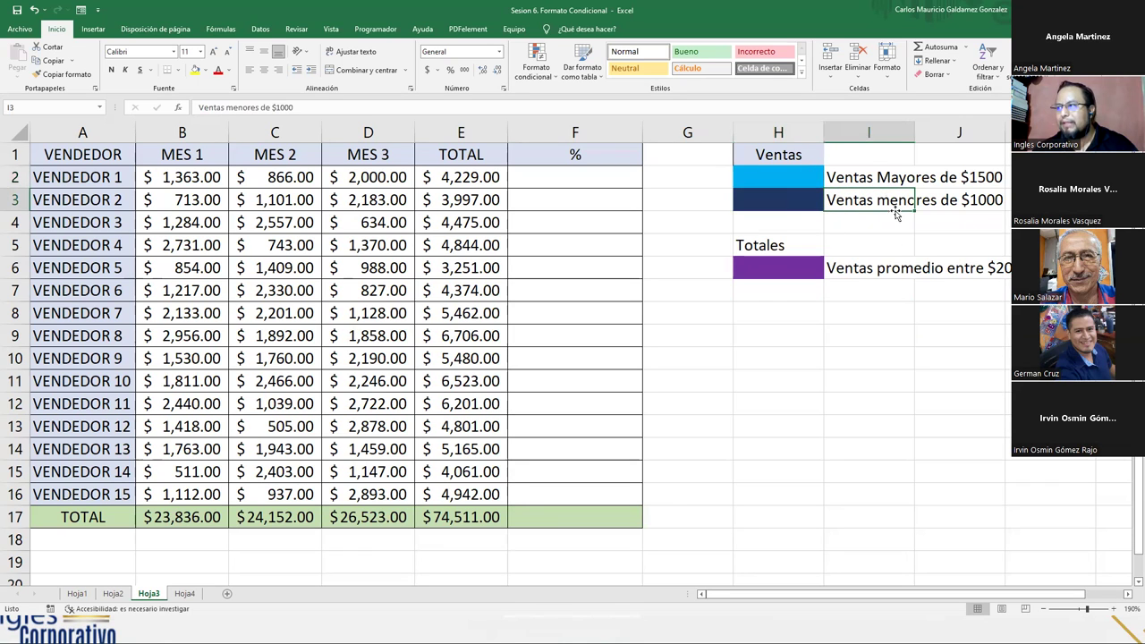
pyautogui.click(772, 222)
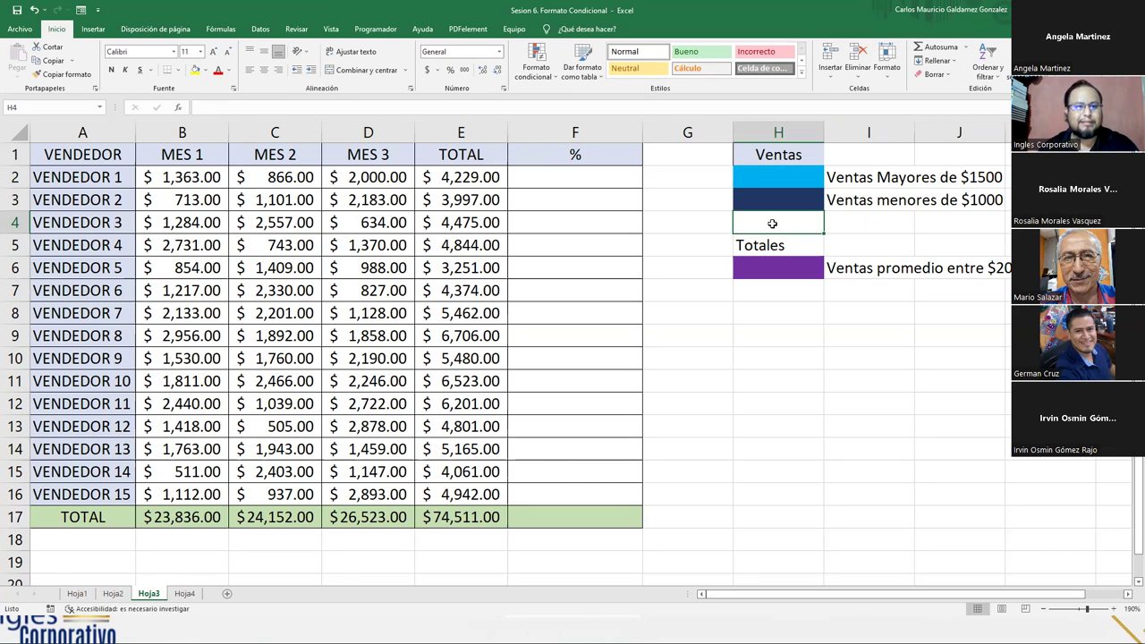
pyautogui.click(417, 245)
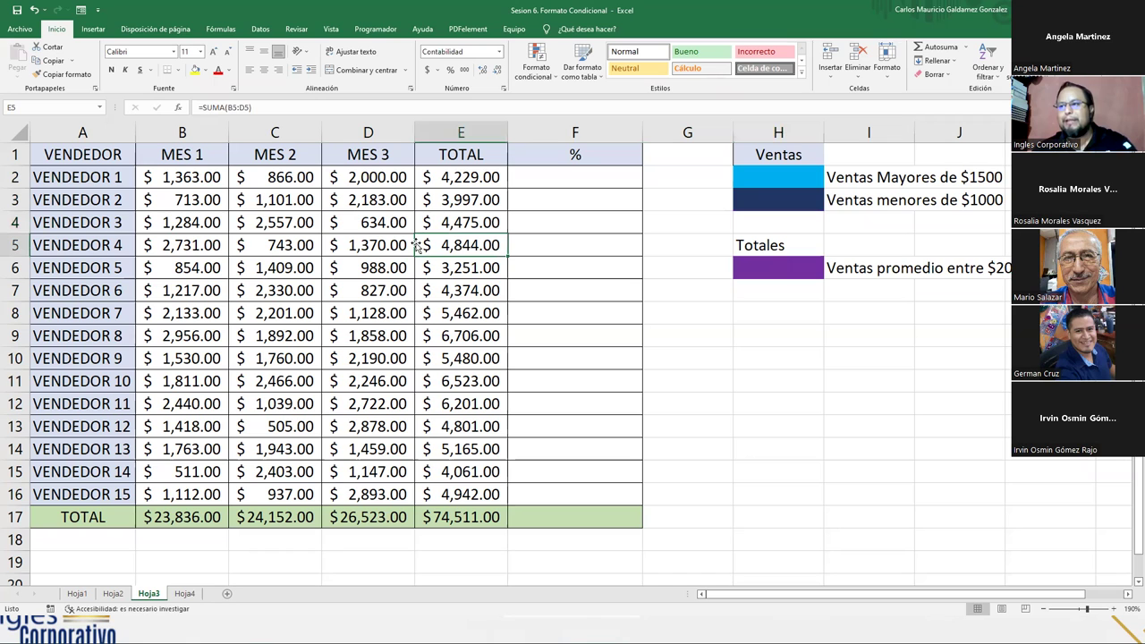
# Step: Start a greater-than conditional formatting rule with $1500 on the monthly sales B2:D16 and choose a custom format for it
pyautogui.click(178, 178)
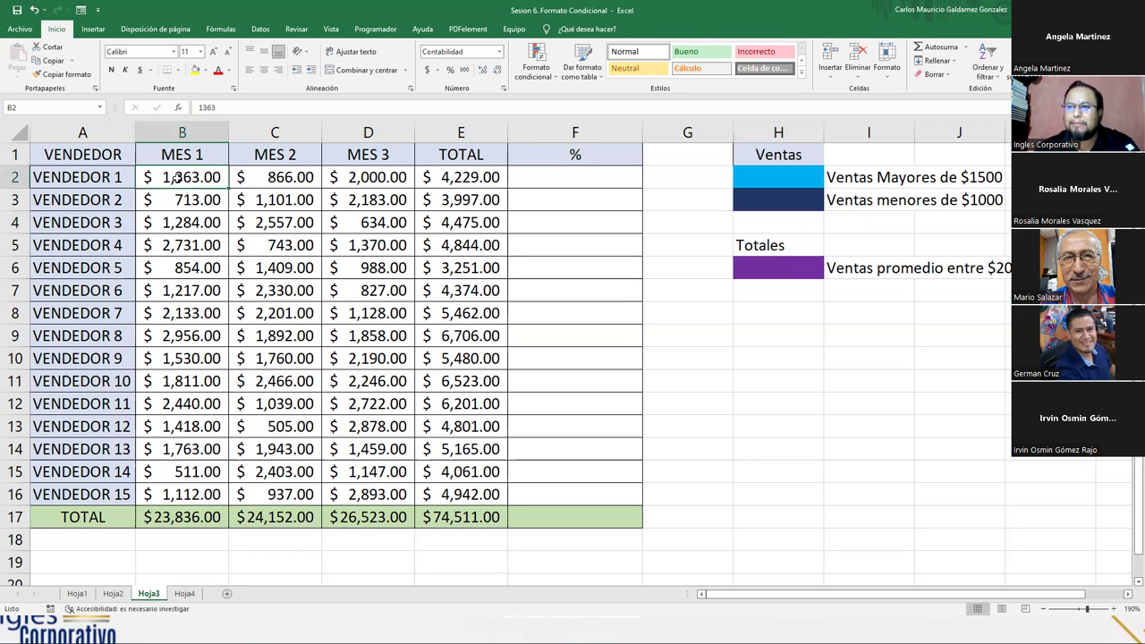
pyautogui.moveTo(178, 177); pyautogui.dragTo(351, 497)
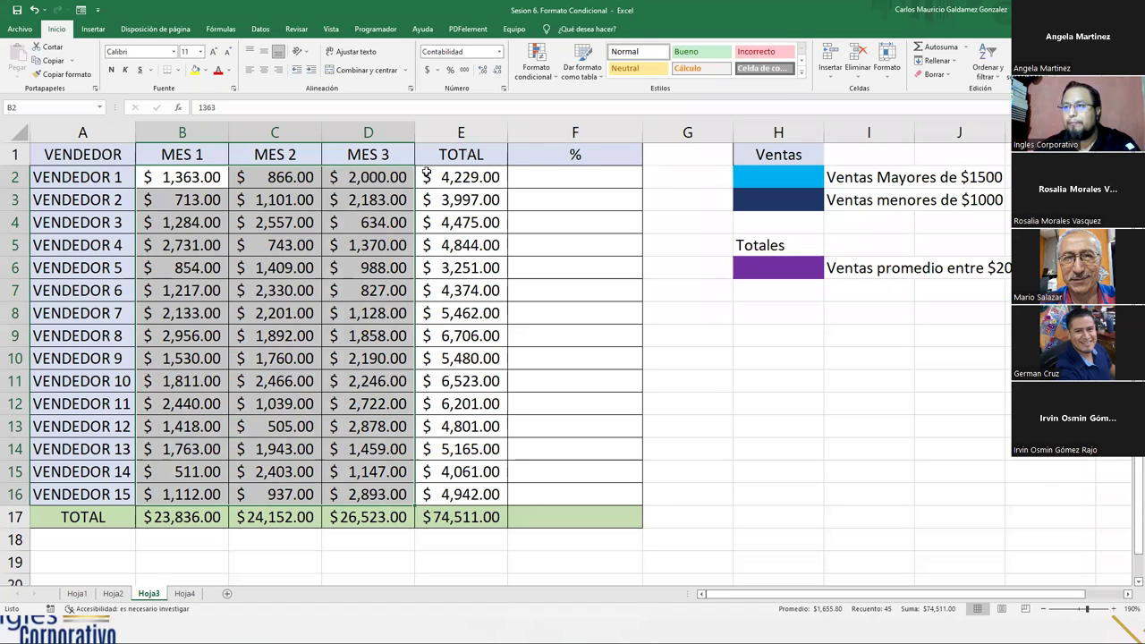
pyautogui.click(537, 71)
pyautogui.moveTo(621, 109)
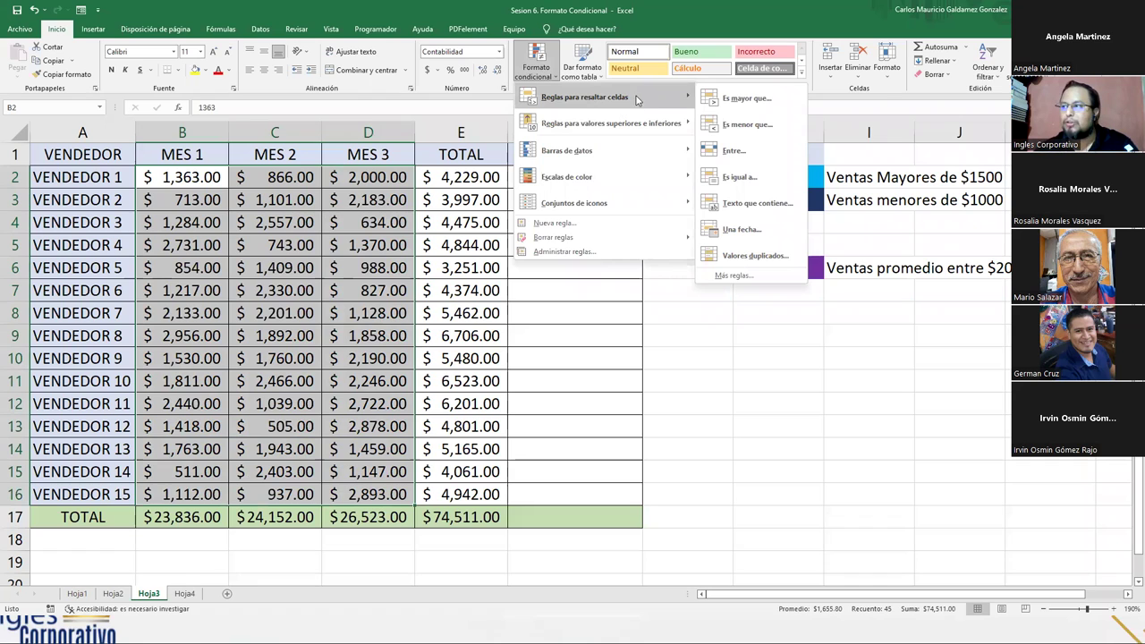
pyautogui.click(748, 99)
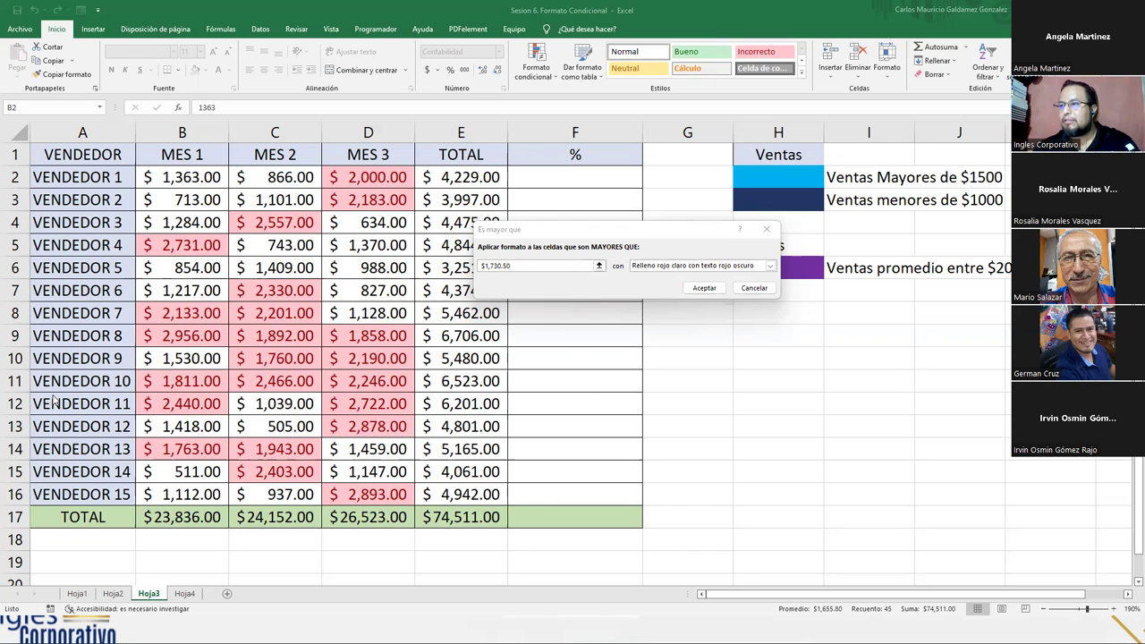
pyautogui.click(526, 265)
pyautogui.doubleClick(528, 265)
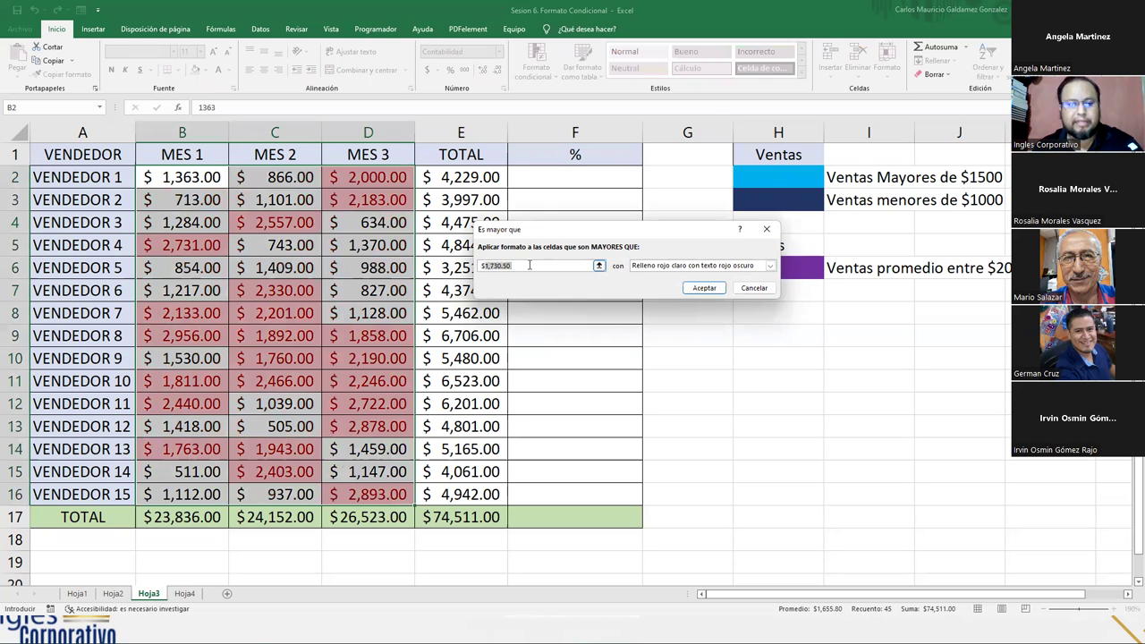
pyautogui.write('$1500')
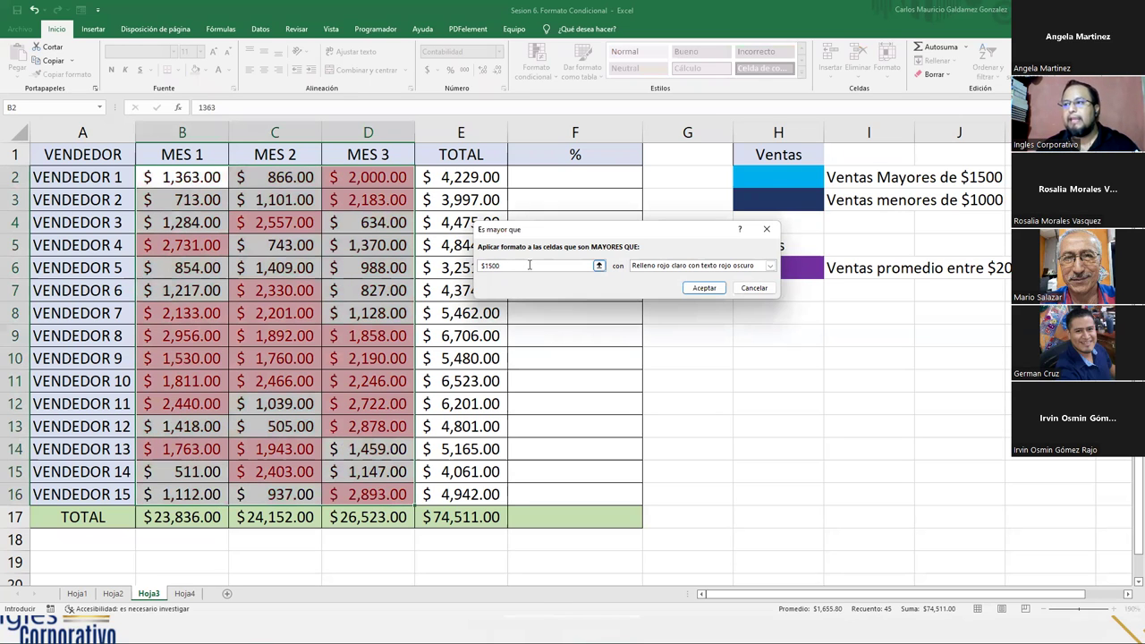
pyautogui.click(679, 266)
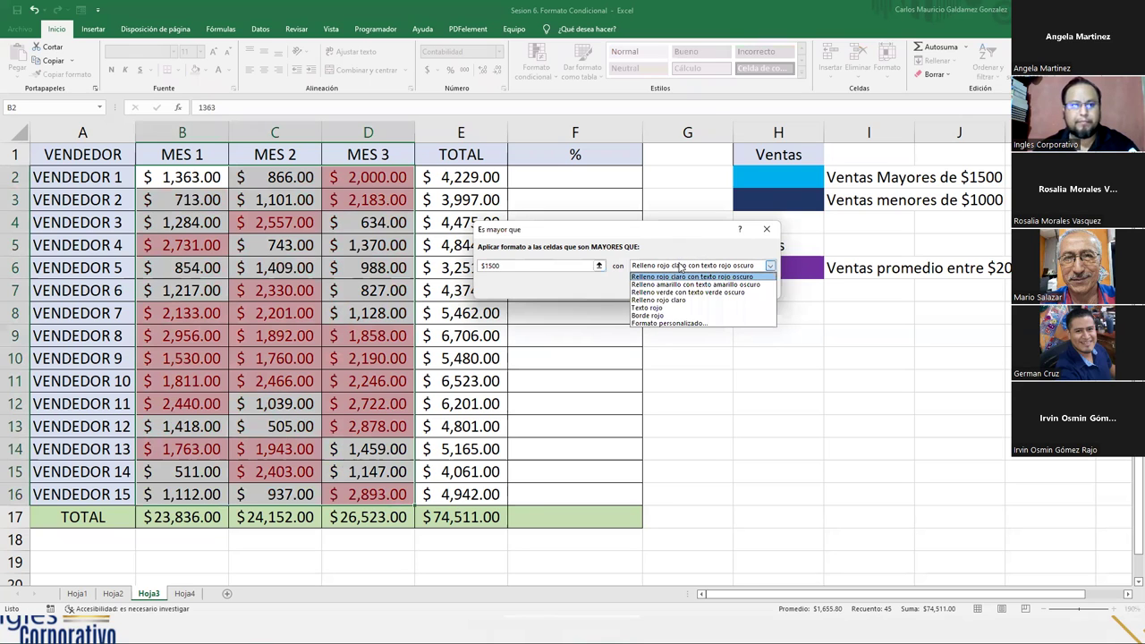
pyautogui.click(677, 323)
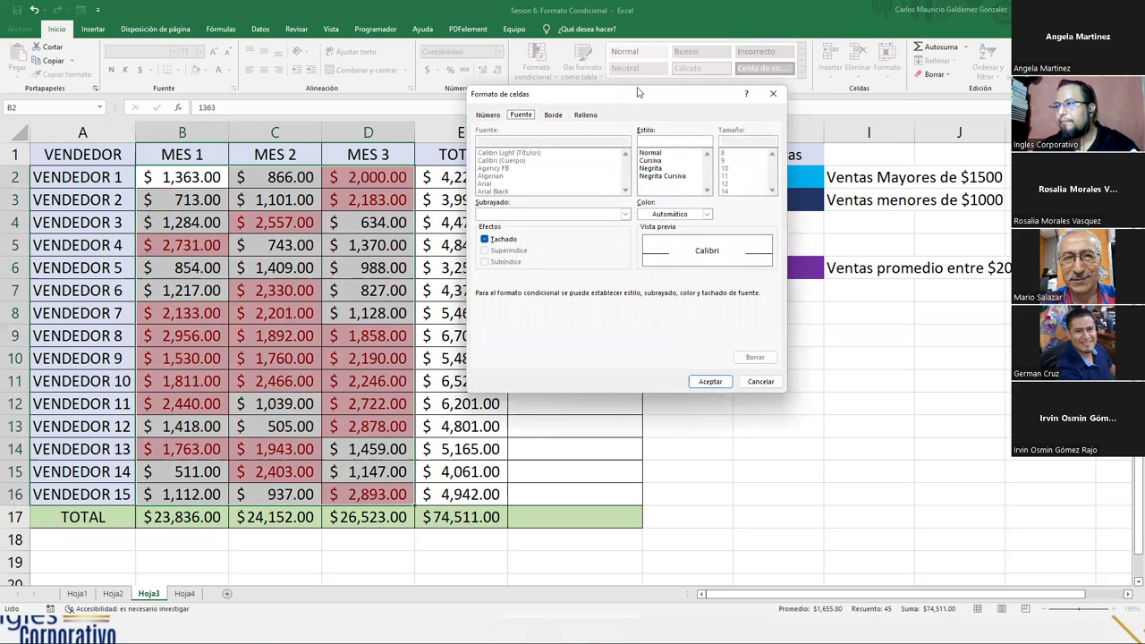
# Step: Give the custom format a white font and a light blue fill, and apply the greater-than rule to the monthly sales
pyautogui.moveTo(639, 99); pyautogui.dragTo(475, 93)
pyautogui.click(499, 208)
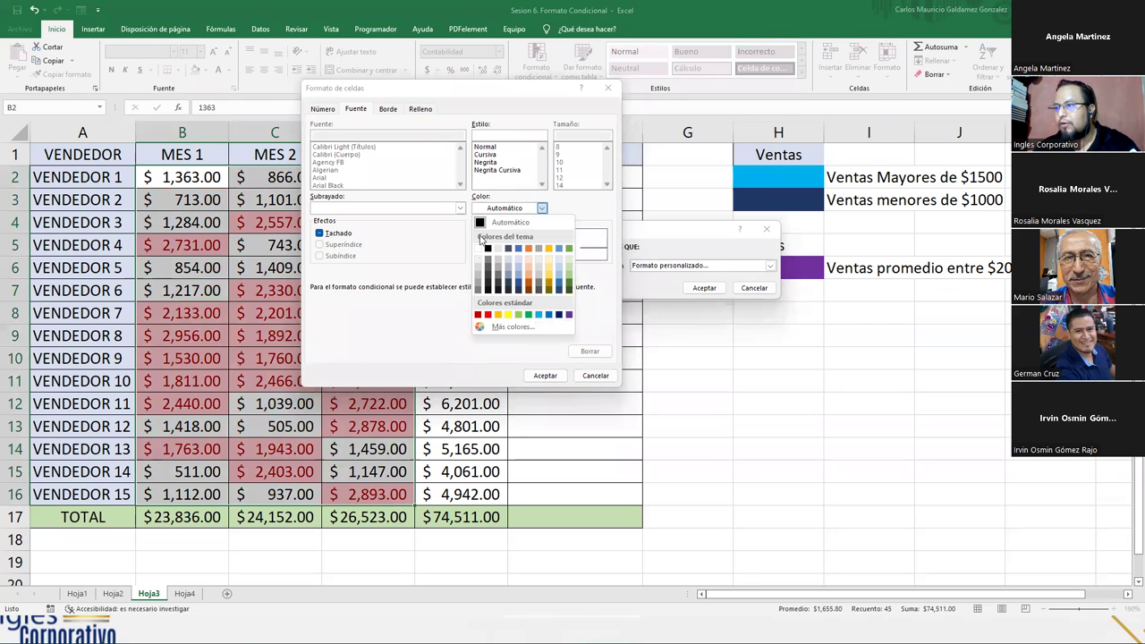
pyautogui.click(478, 247)
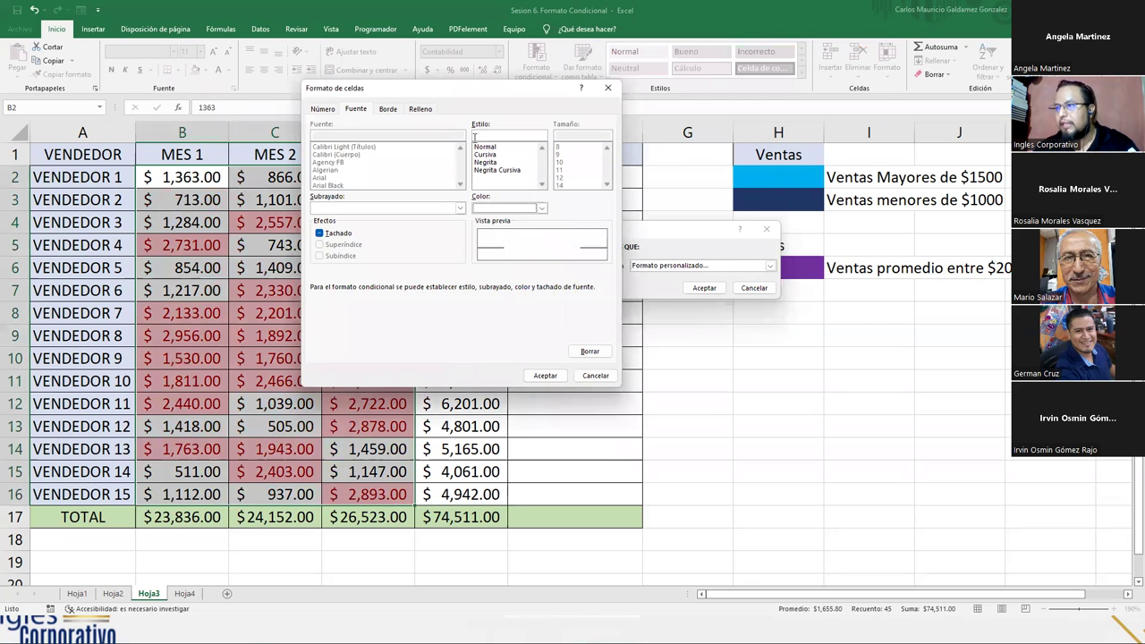
pyautogui.click(419, 109)
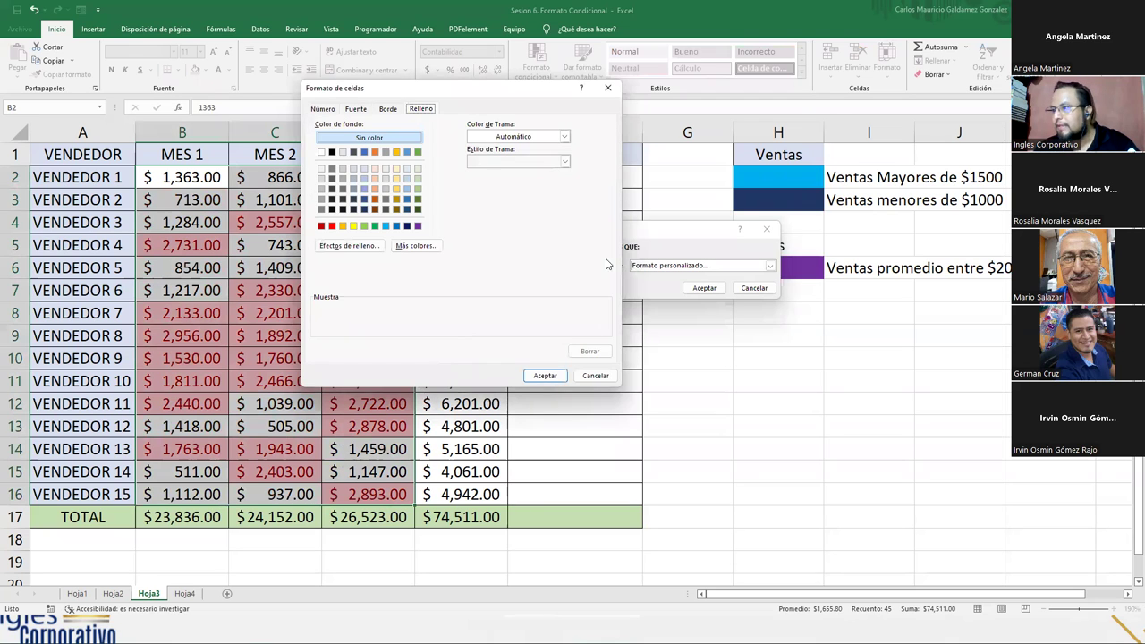
pyautogui.click(386, 225)
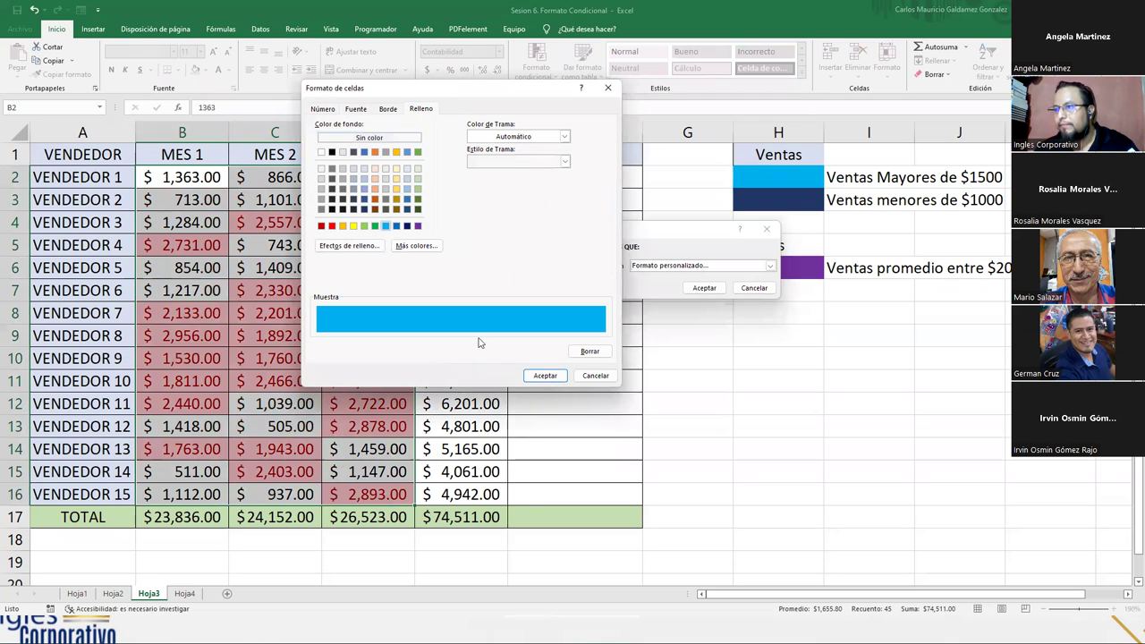
pyautogui.click(546, 376)
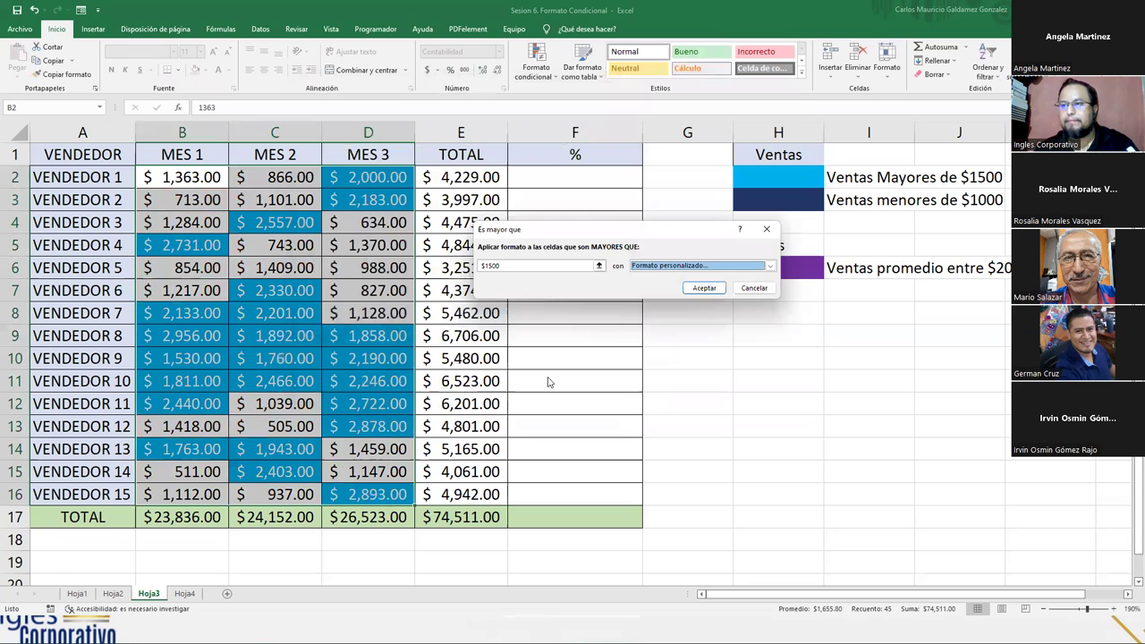
pyautogui.click(702, 288)
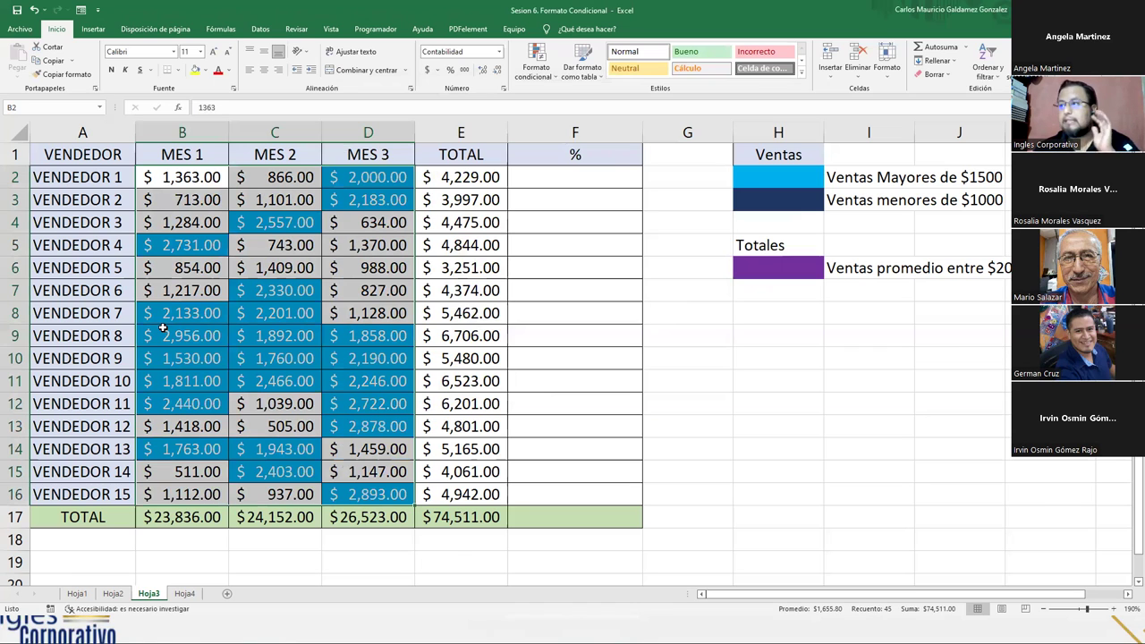
# Step: Start a less-than conditional formatting rule with $1000 on the same monthly sales range and choose a custom format for it
pyautogui.click(526, 78)
pyautogui.moveTo(676, 127)
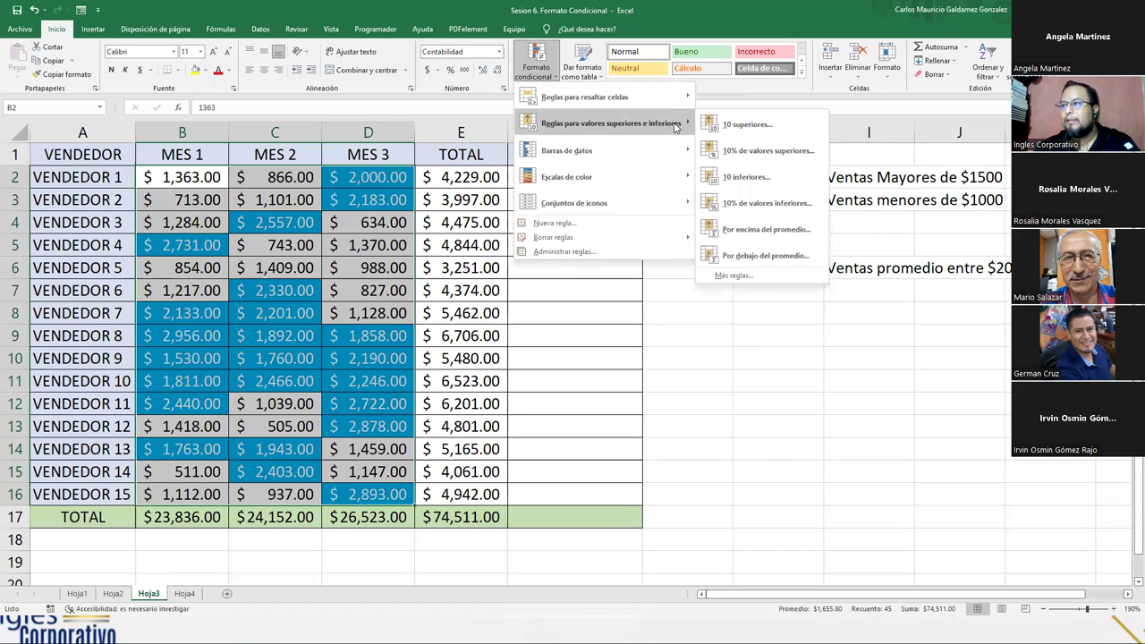
pyautogui.moveTo(685, 98)
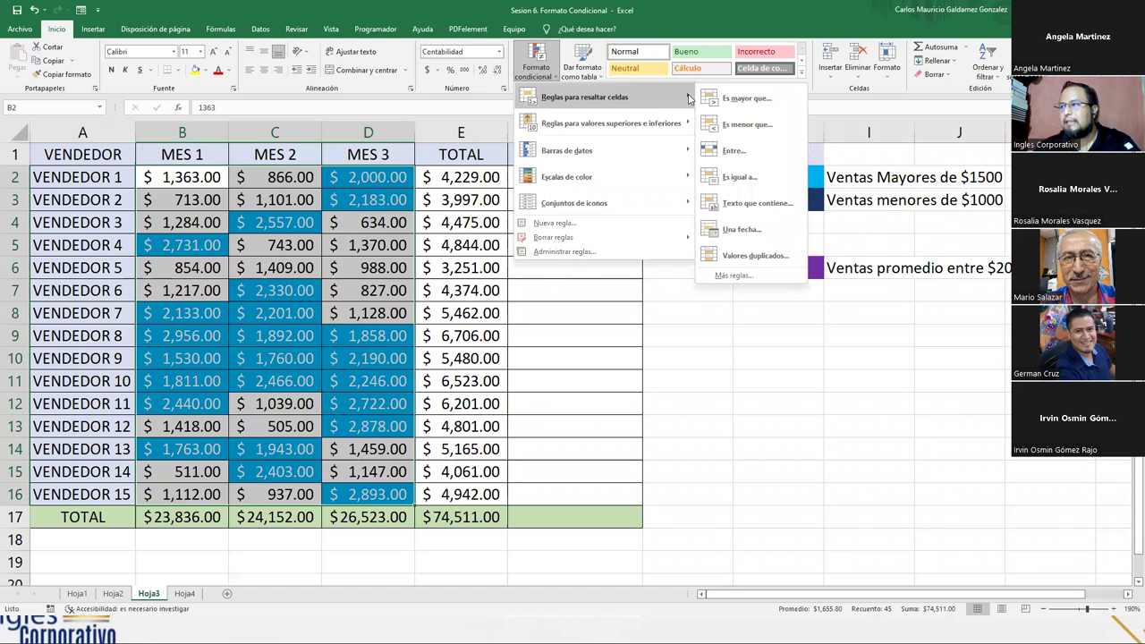
pyautogui.click(756, 127)
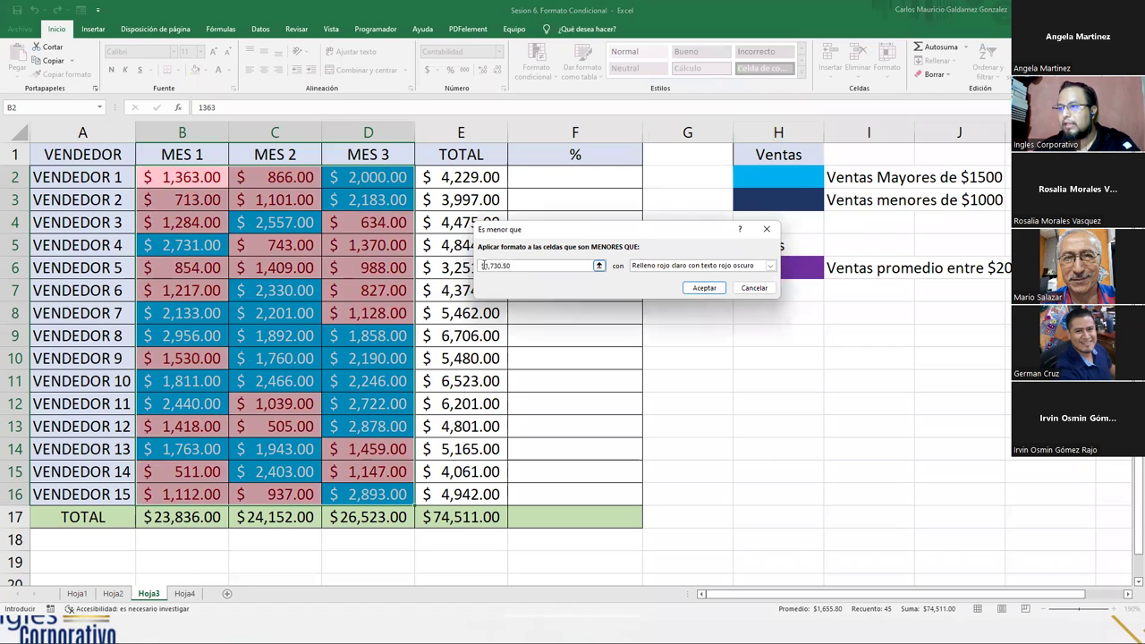
pyautogui.click(522, 265)
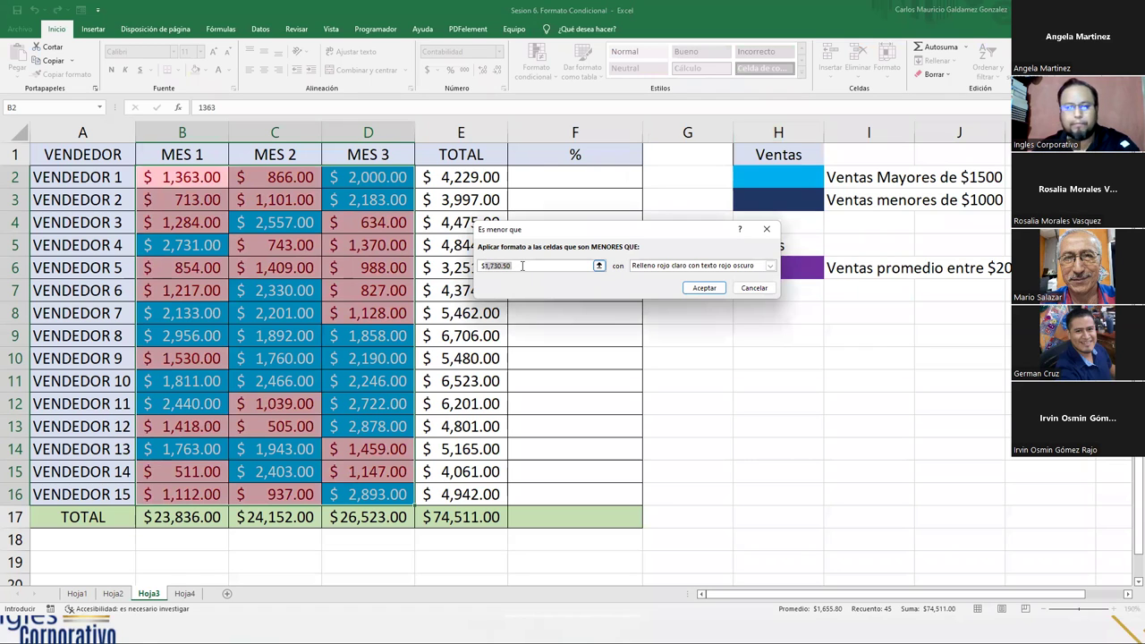
pyautogui.write('$1000')
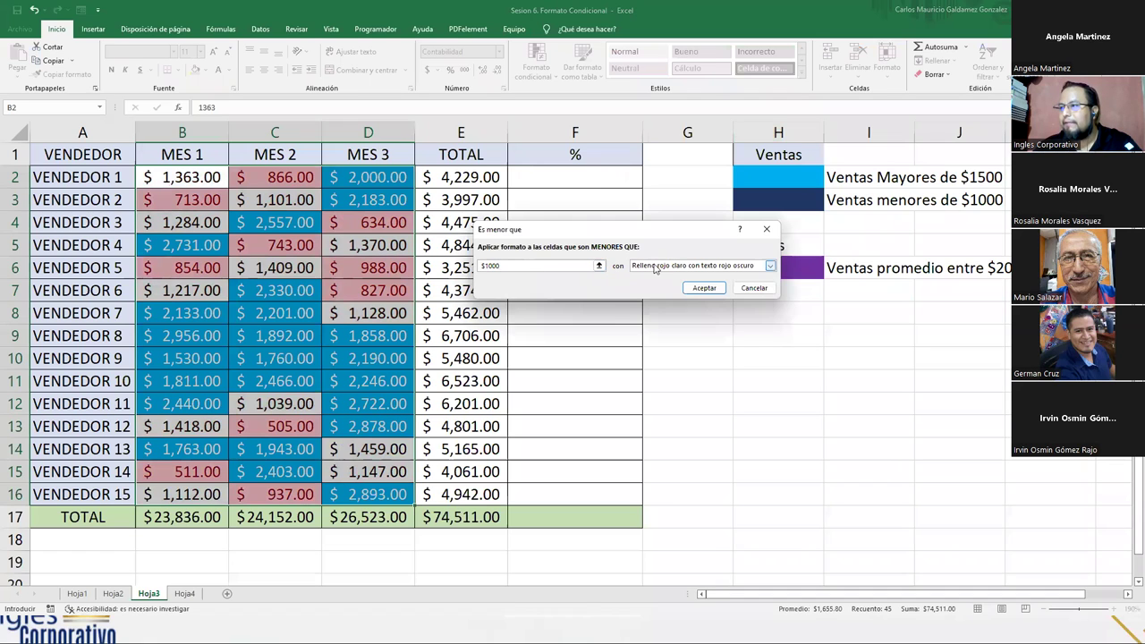
pyautogui.click(769, 265)
pyautogui.click(663, 323)
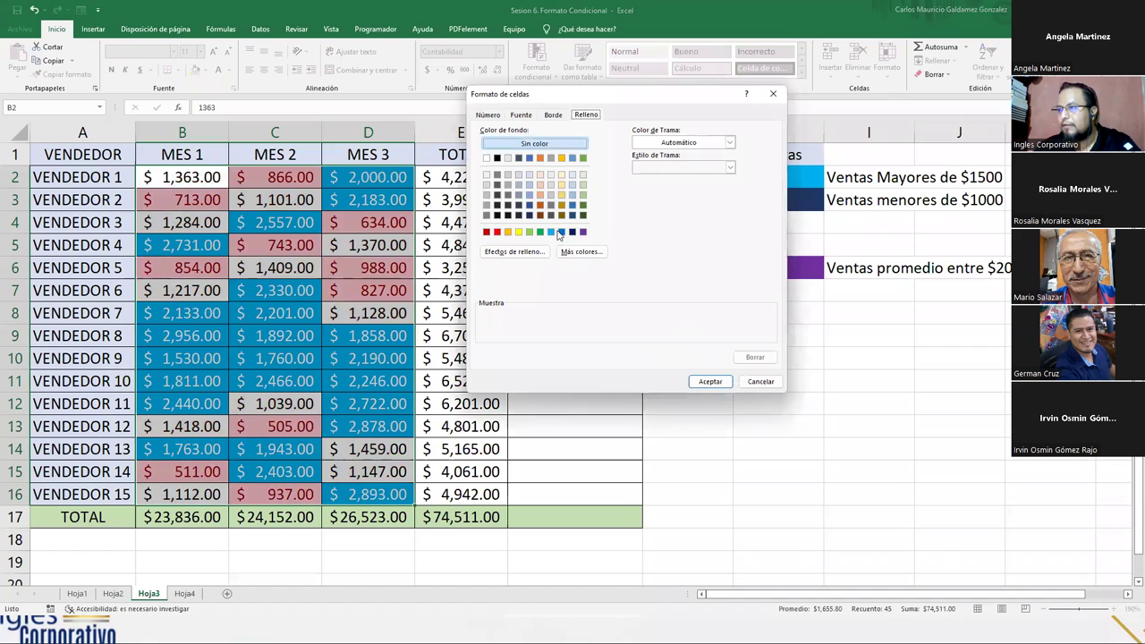
# Step: Give the custom format a dark blue fill and a white font, and apply the less-than rule to the monthly sales
pyautogui.click(572, 232)
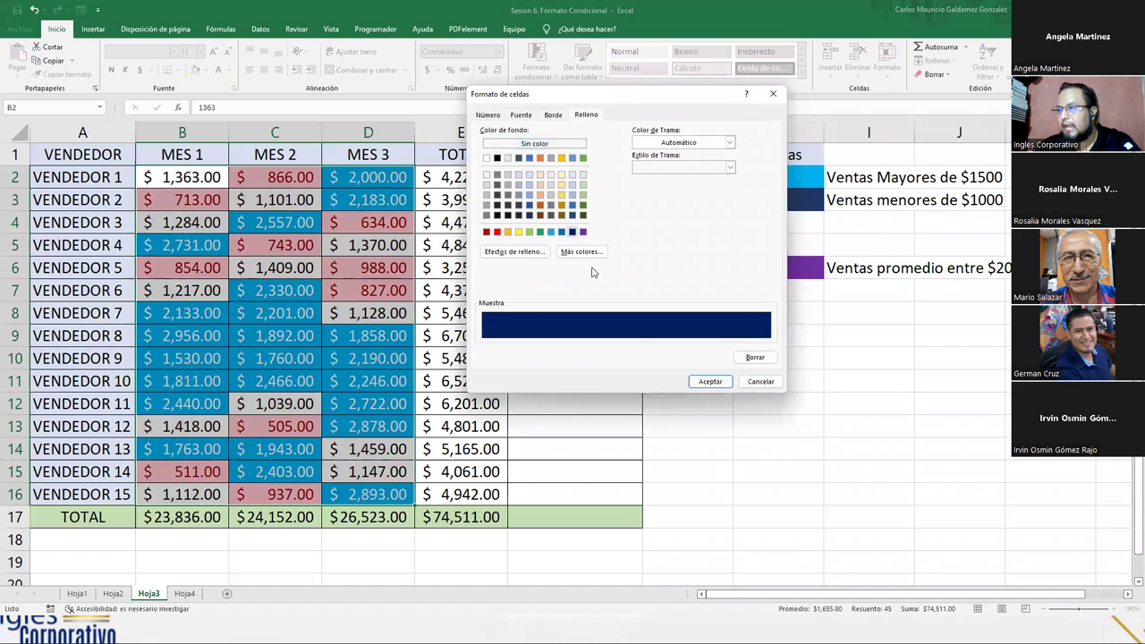
pyautogui.click(522, 115)
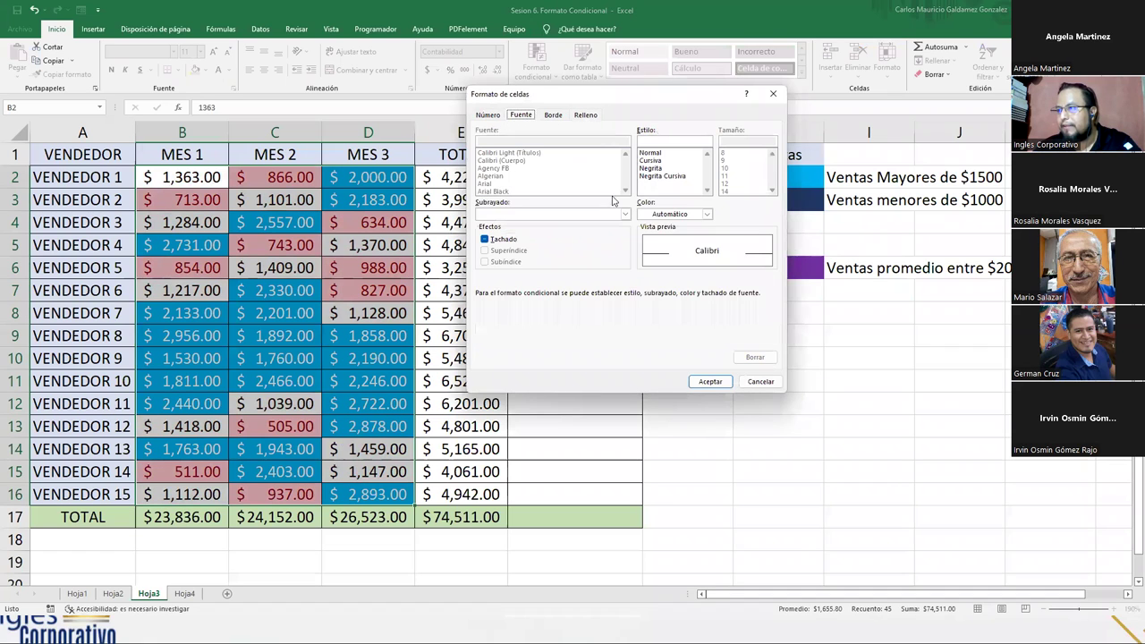
pyautogui.click(661, 215)
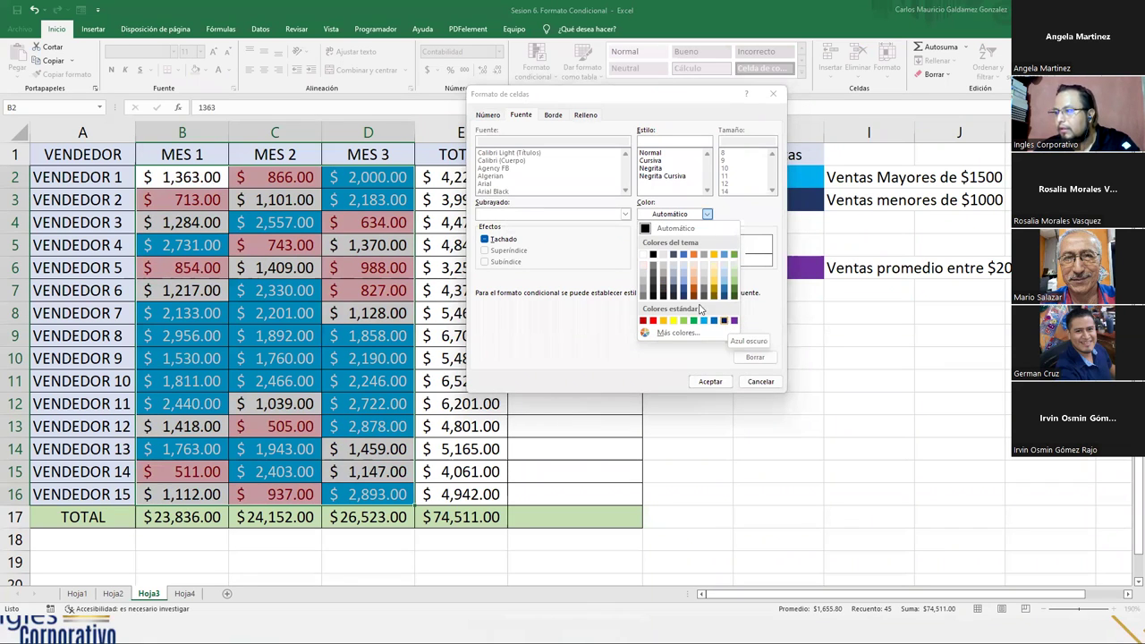
pyautogui.click(643, 254)
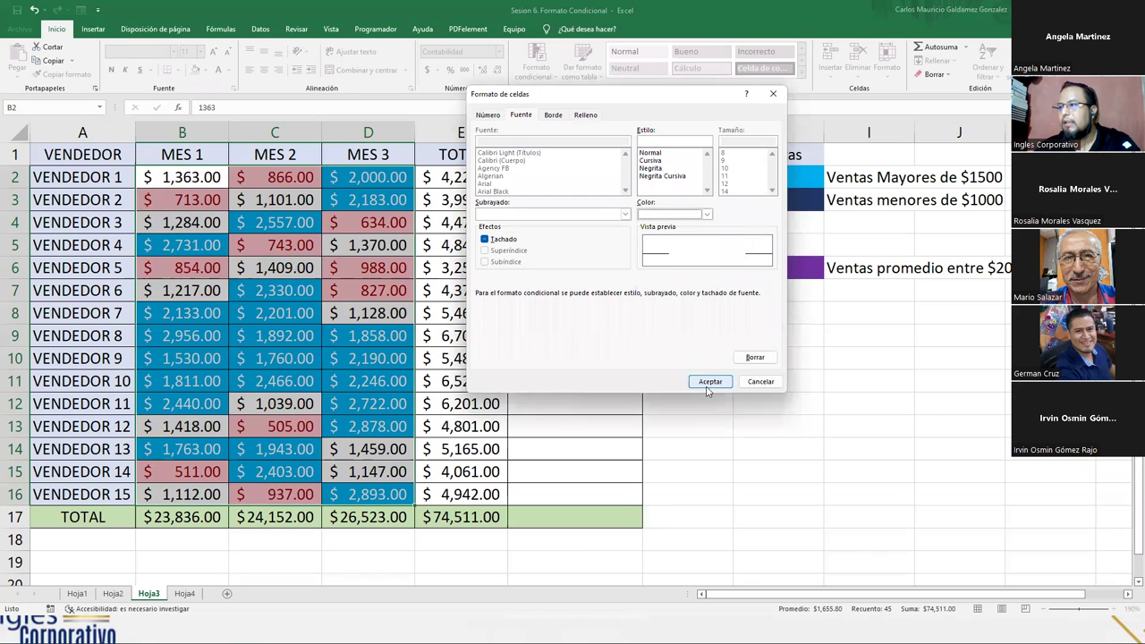
pyautogui.click(709, 384)
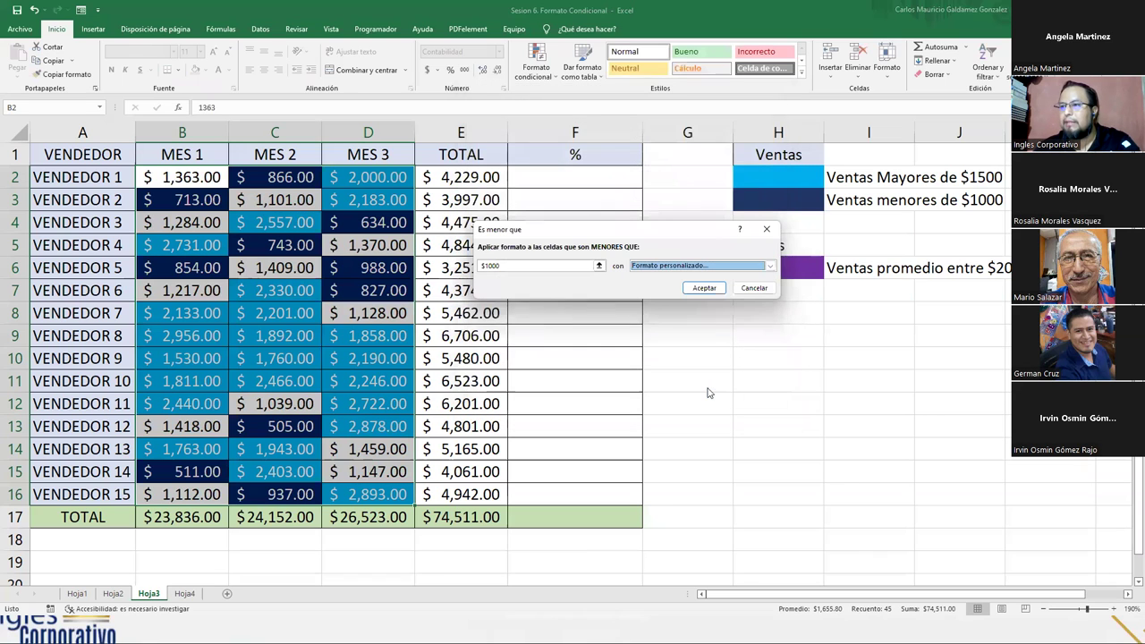
pyautogui.click(686, 290)
pyautogui.click(347, 317)
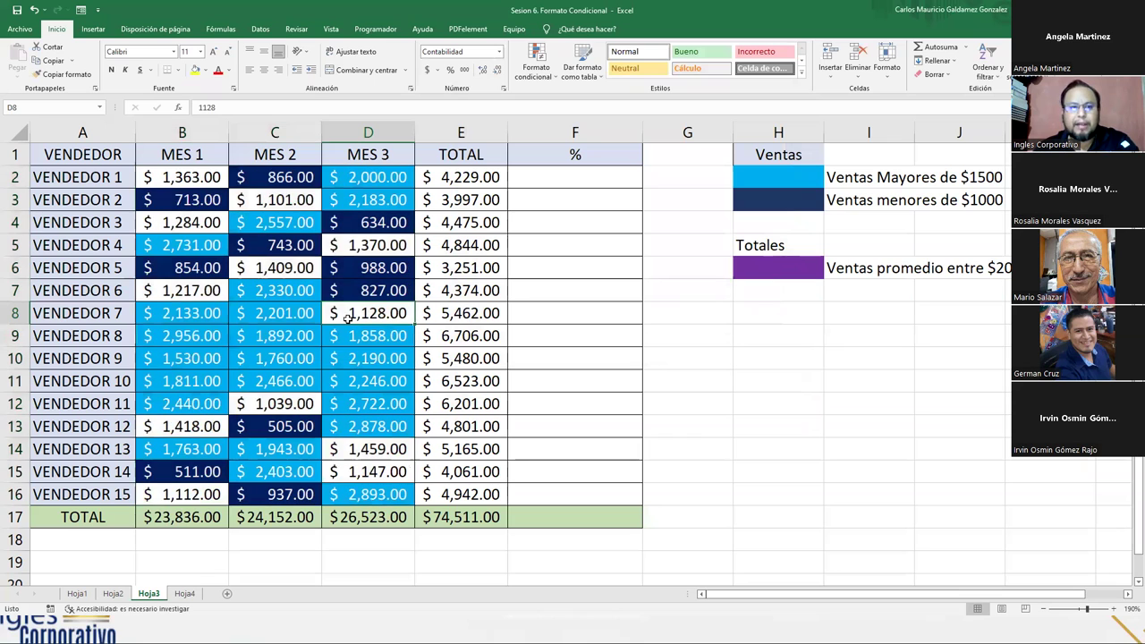
# Step: Open the conditional formatting rules of the monthly sales B2:D16 and bring up the less-than 1000 rule for editing
pyautogui.moveTo(166, 179); pyautogui.dragTo(342, 497)
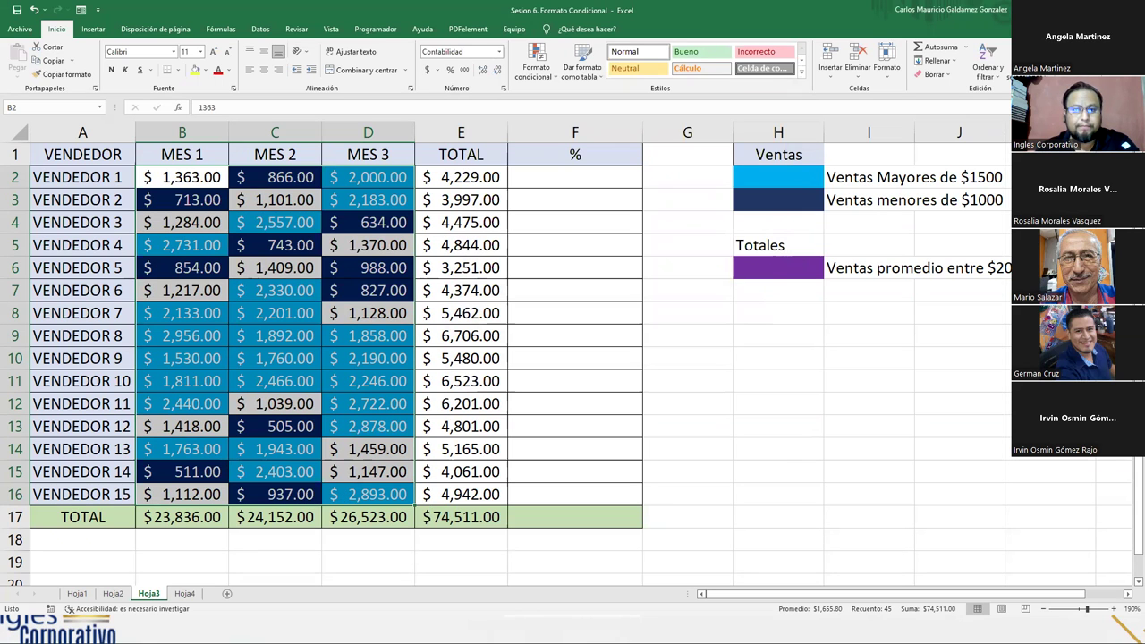
pyautogui.click(181, 177)
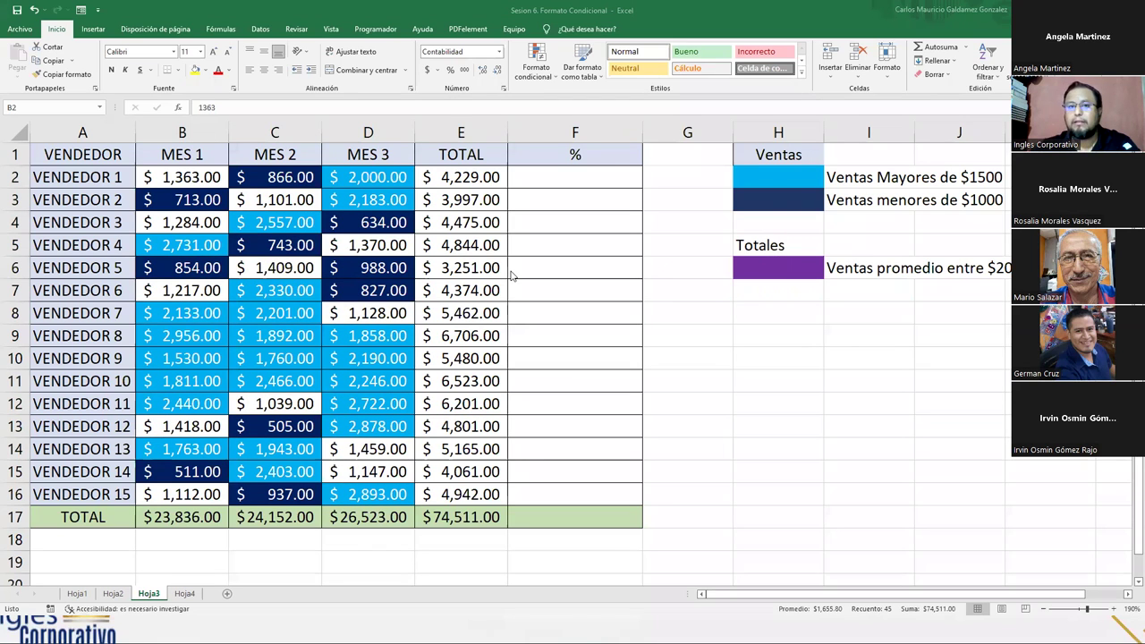
pyautogui.hotkey('alt', 'Tab')
pyautogui.click(537, 63)
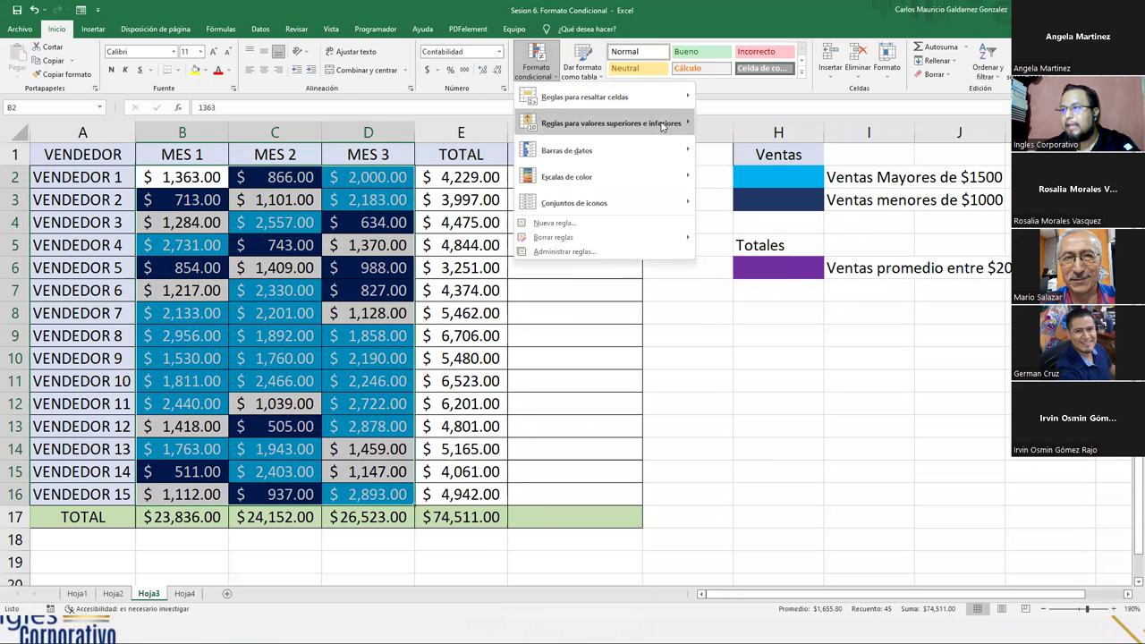
pyautogui.moveTo(677, 108)
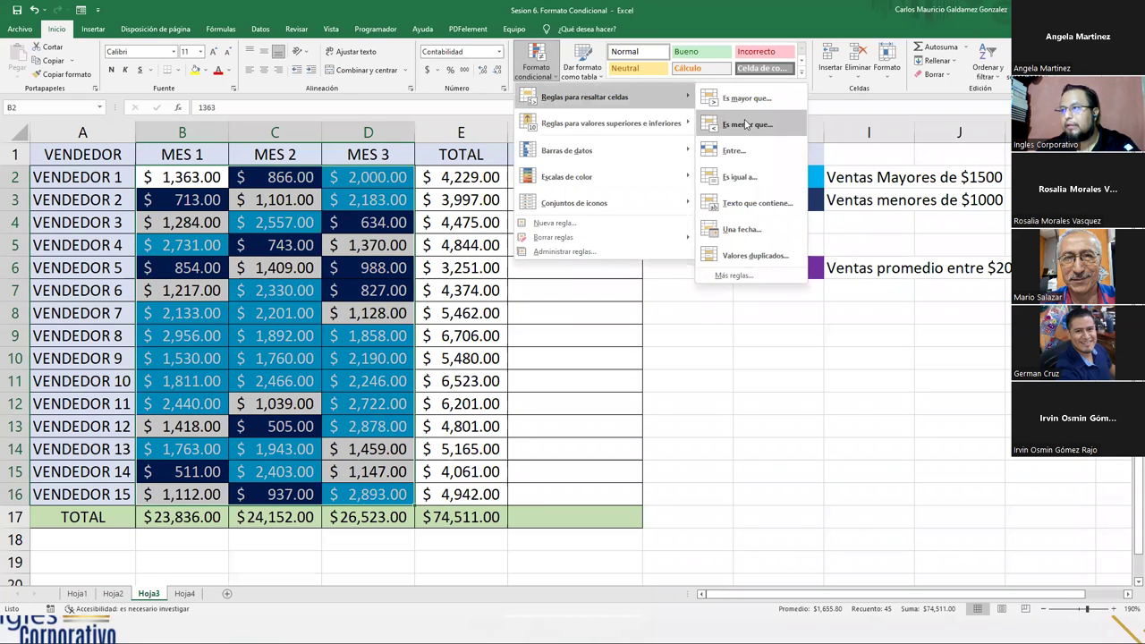
pyautogui.click(591, 252)
pyautogui.click(471, 253)
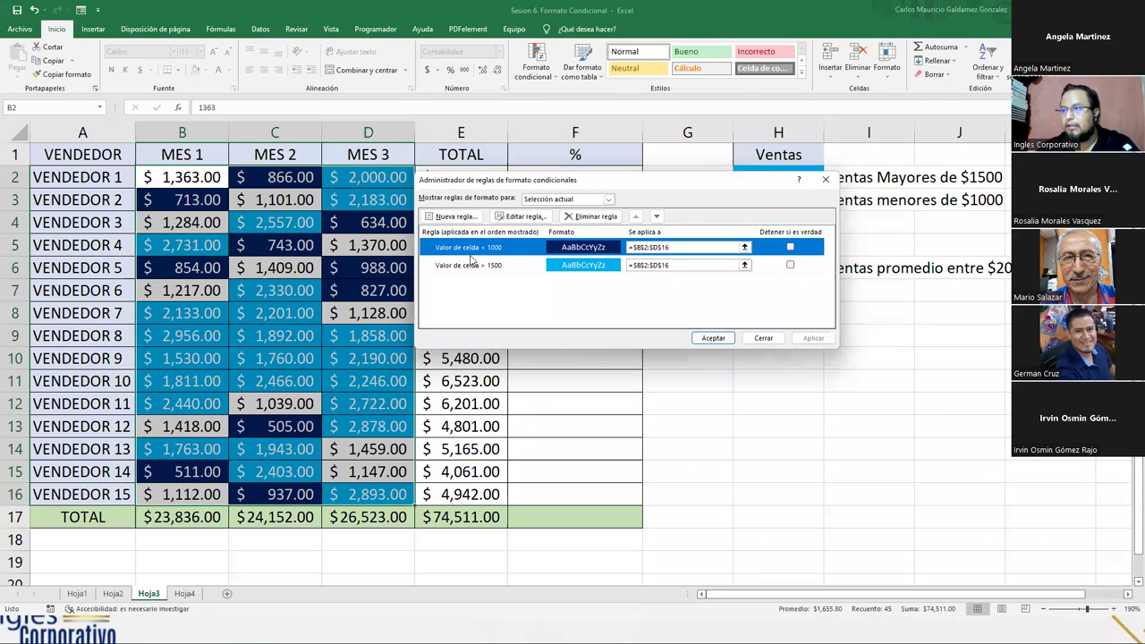
pyautogui.click(533, 219)
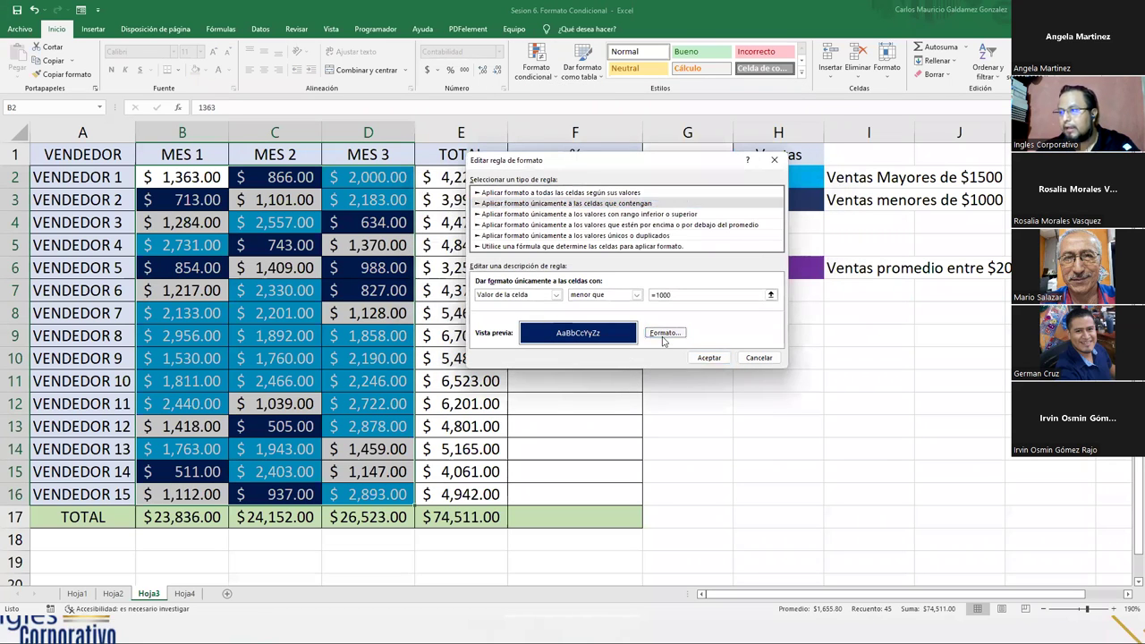
# Step: Review the font colour and fill in the less-than rule's format, and close the rule editing without saving changes
pyautogui.click(664, 333)
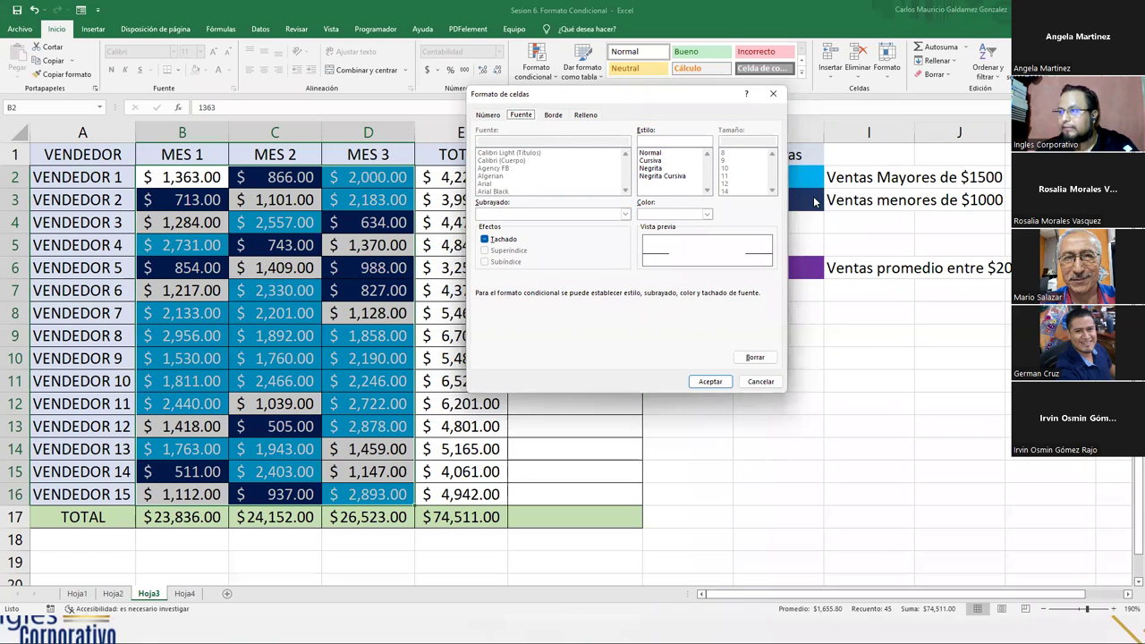
pyautogui.click(687, 220)
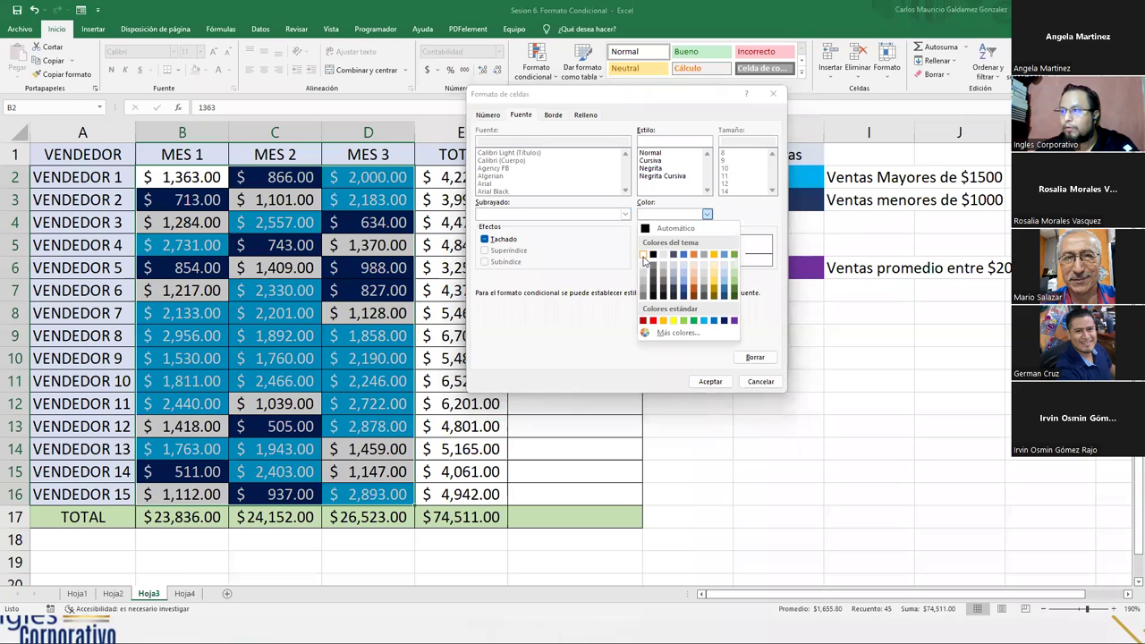
pyautogui.click(643, 261)
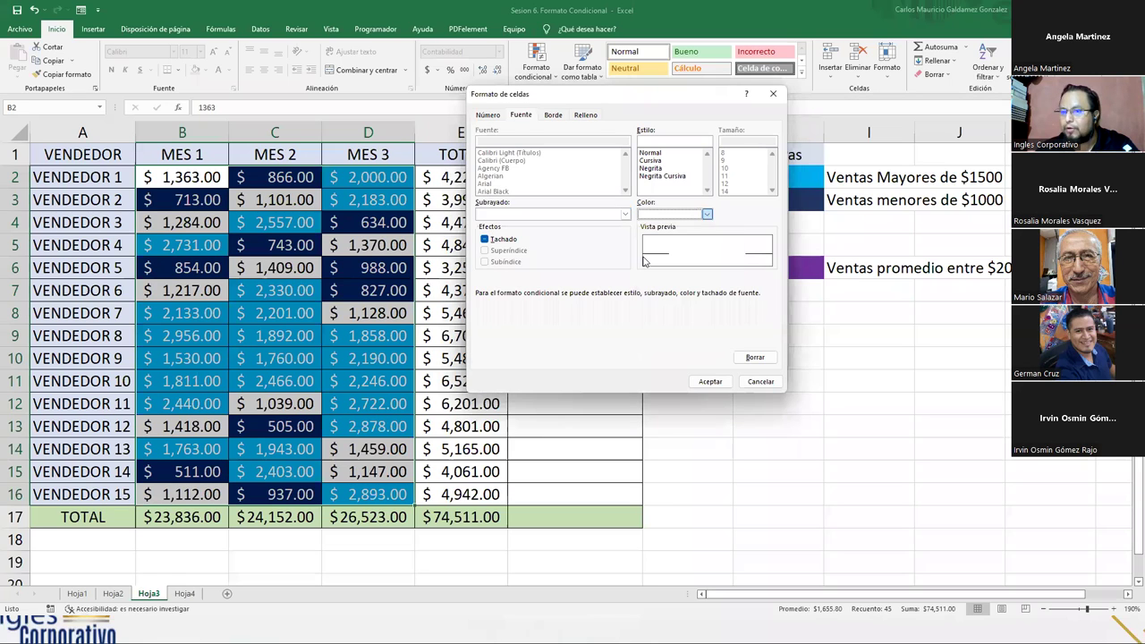
pyautogui.click(588, 117)
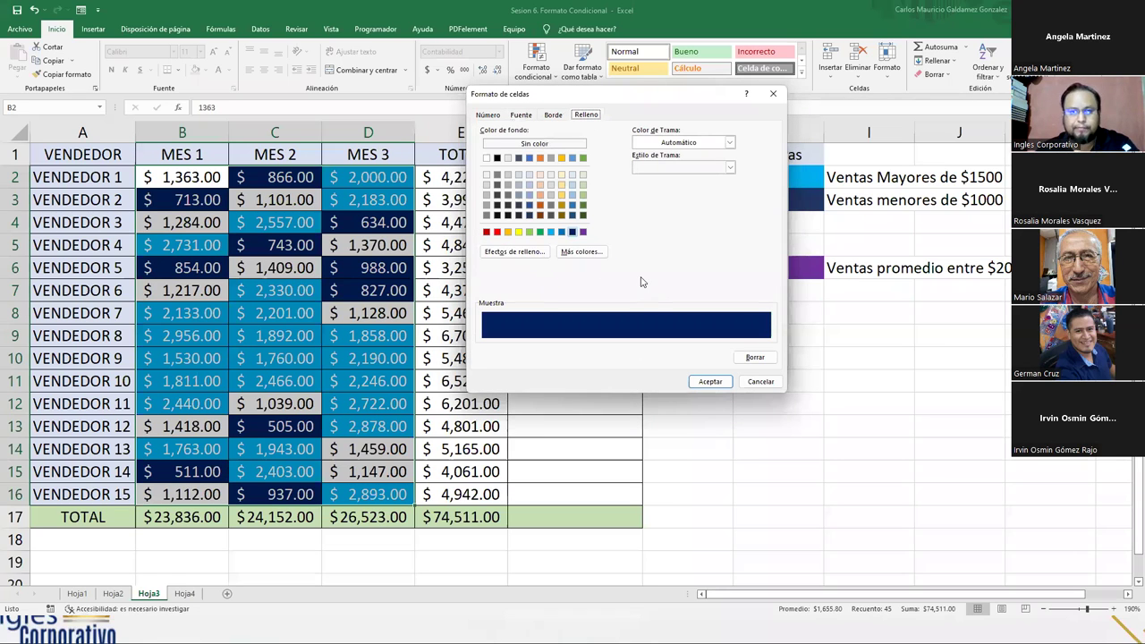
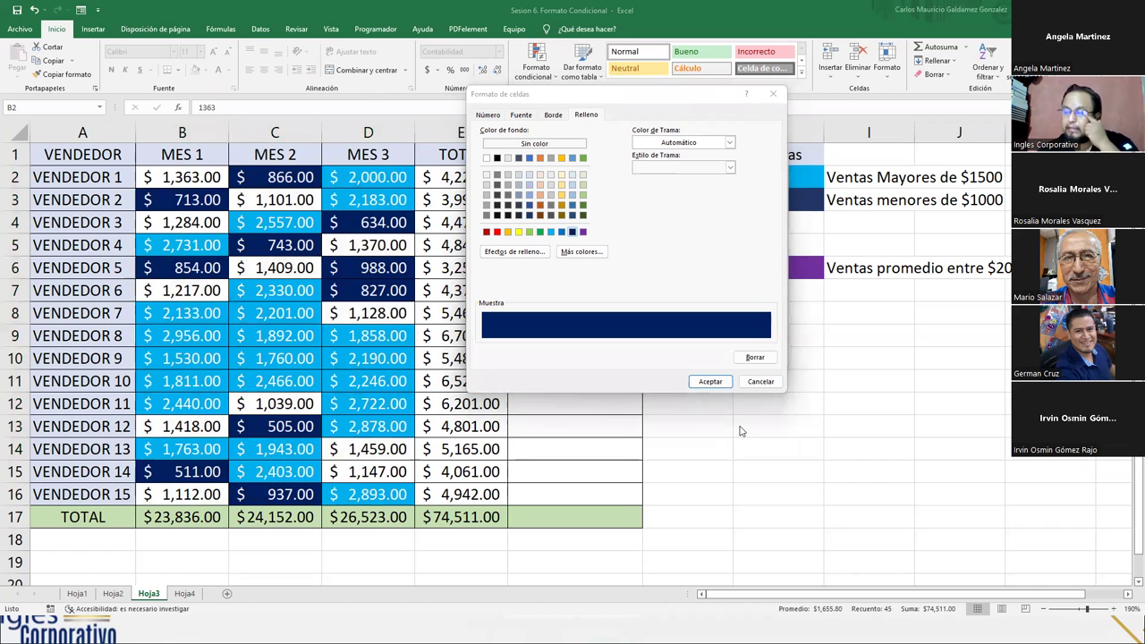
pyautogui.click(760, 381)
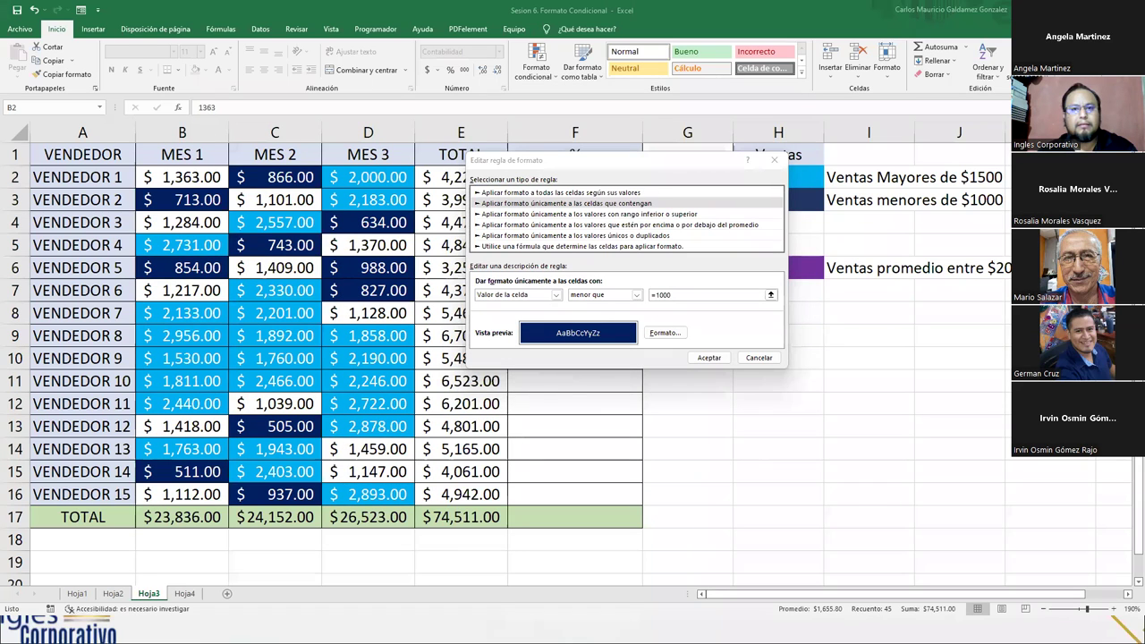
pyautogui.click(767, 365)
pyautogui.click(758, 358)
pyautogui.click(763, 343)
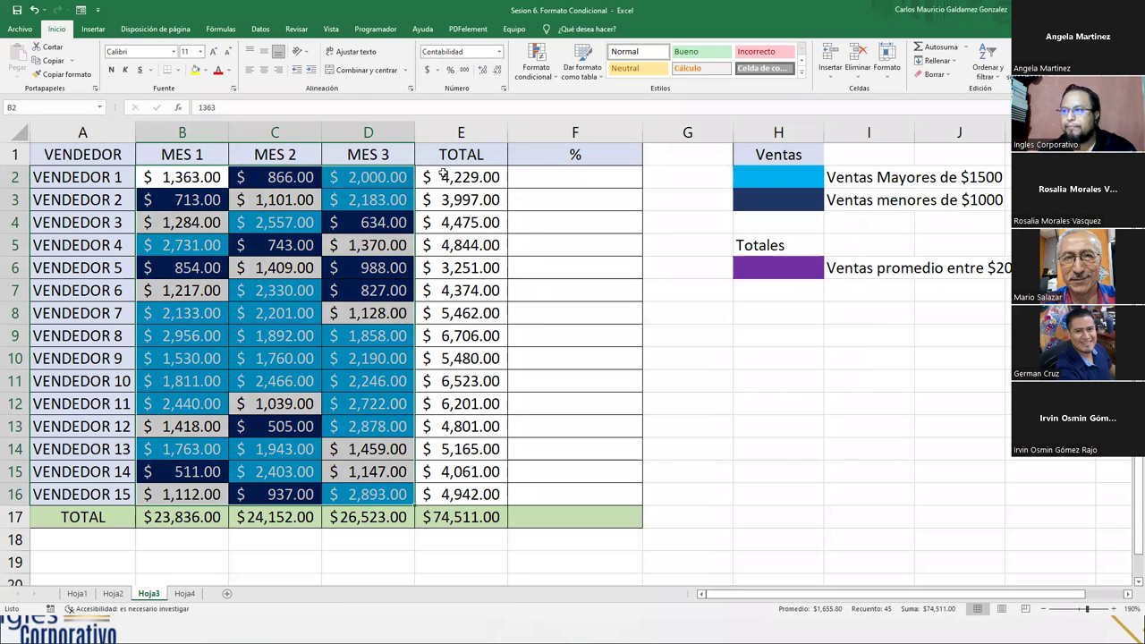
# Step: Start a between conditional formatting rule with $2000 and $4000 on the totals E2:E16 and choose a custom format for it
pyautogui.moveTo(442, 175); pyautogui.dragTo(464, 492)
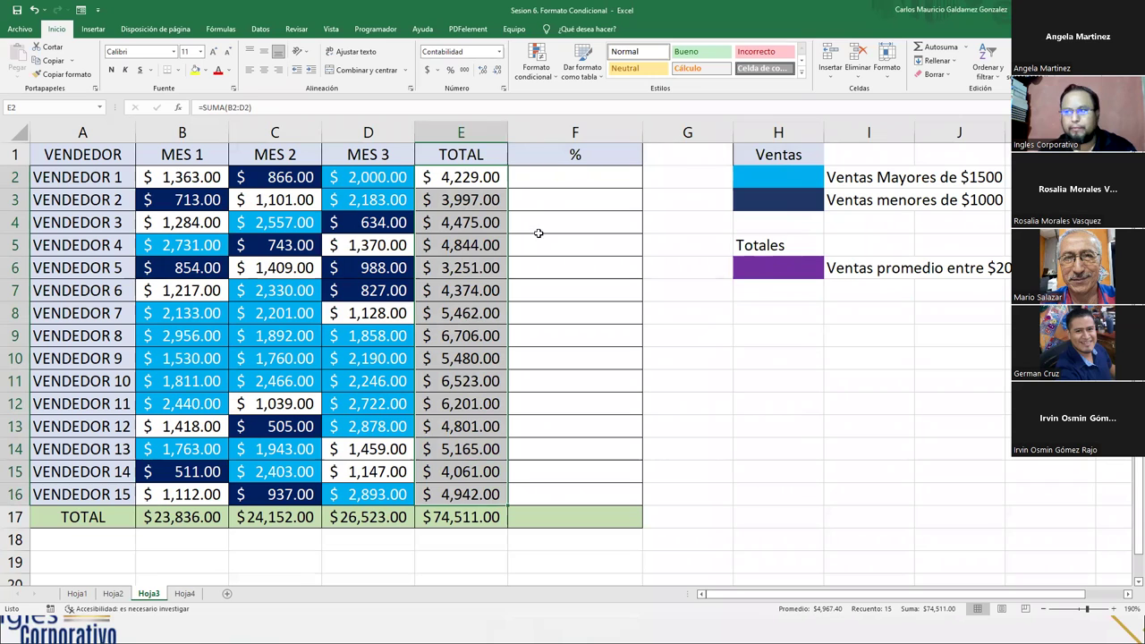
pyautogui.click(540, 77)
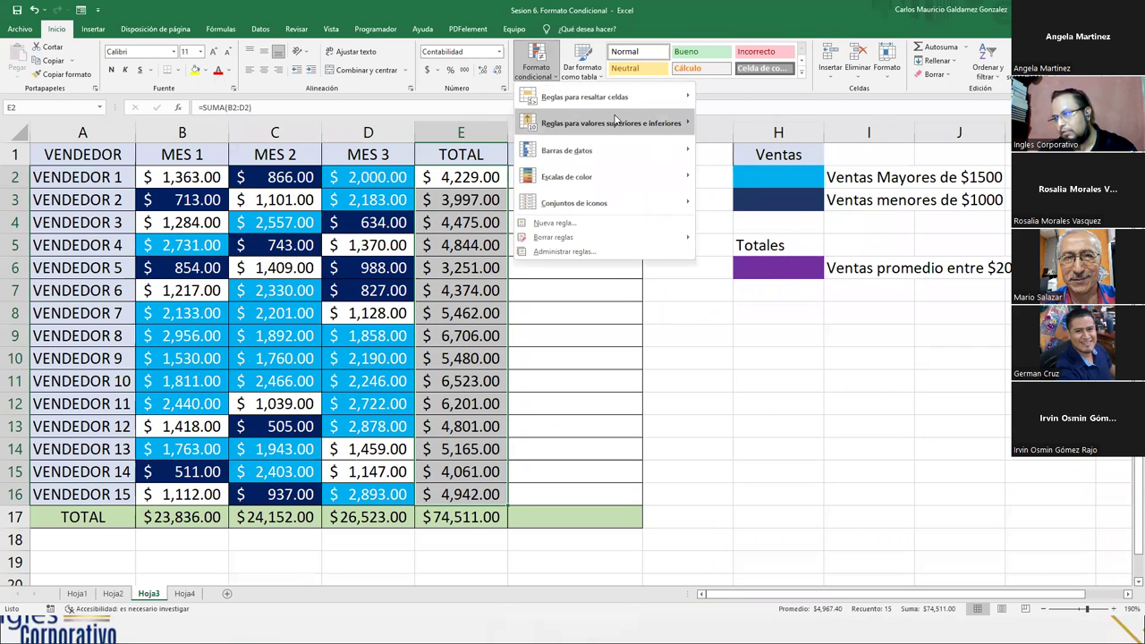
pyautogui.moveTo(645, 101)
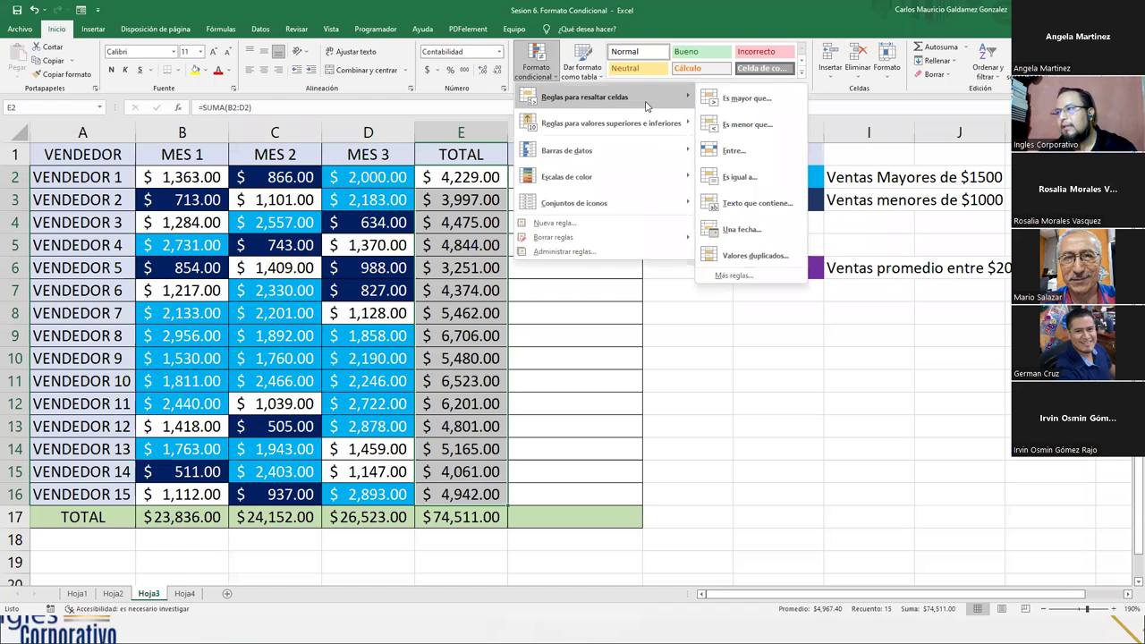
pyautogui.click(735, 152)
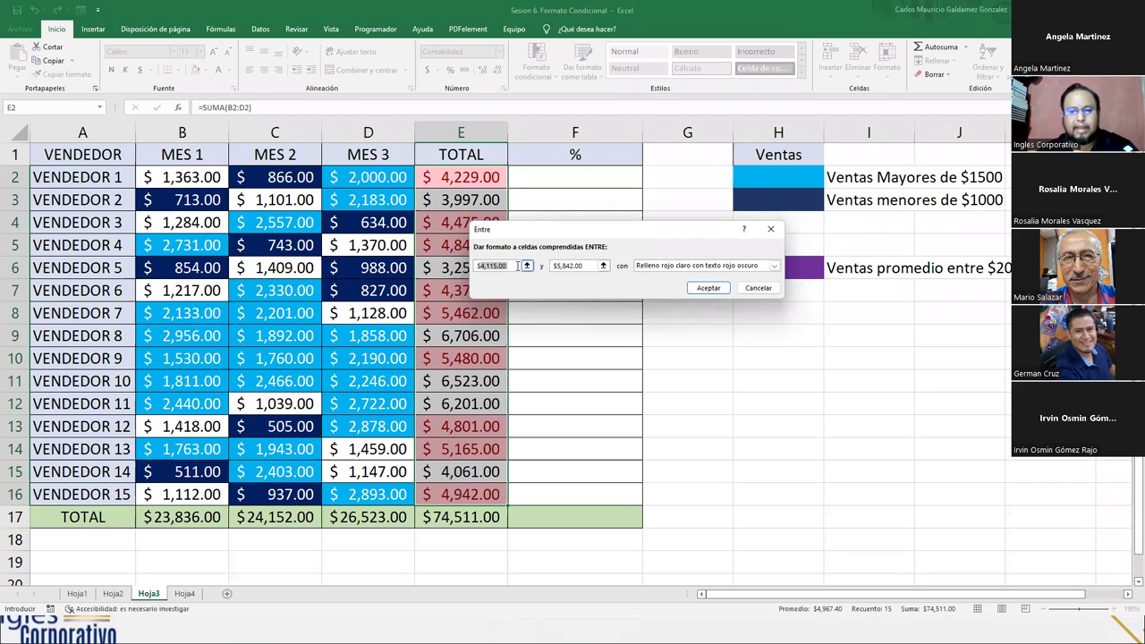
pyautogui.write('$2000')
pyautogui.click(559, 266)
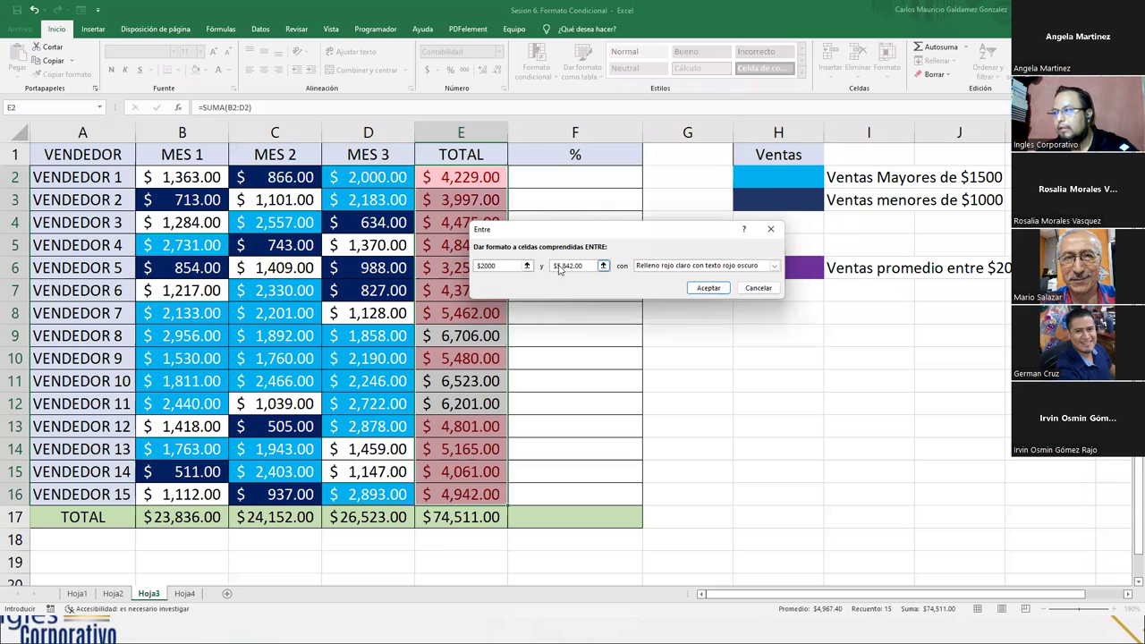
pyautogui.doubleClick(572, 266)
pyautogui.write('$4000')
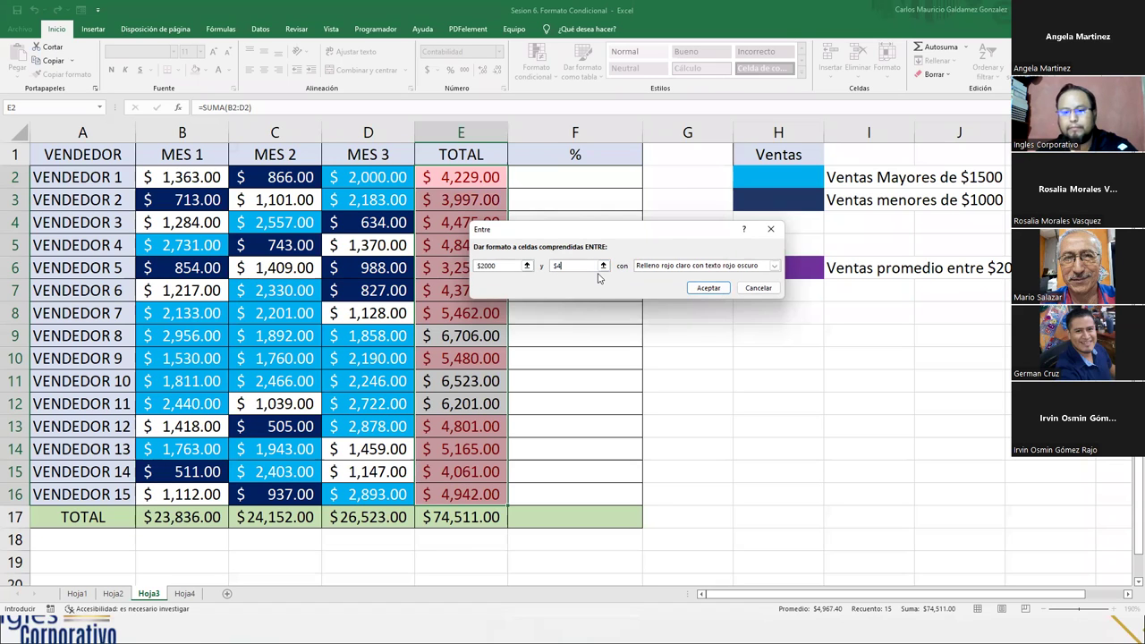
pyautogui.click(773, 266)
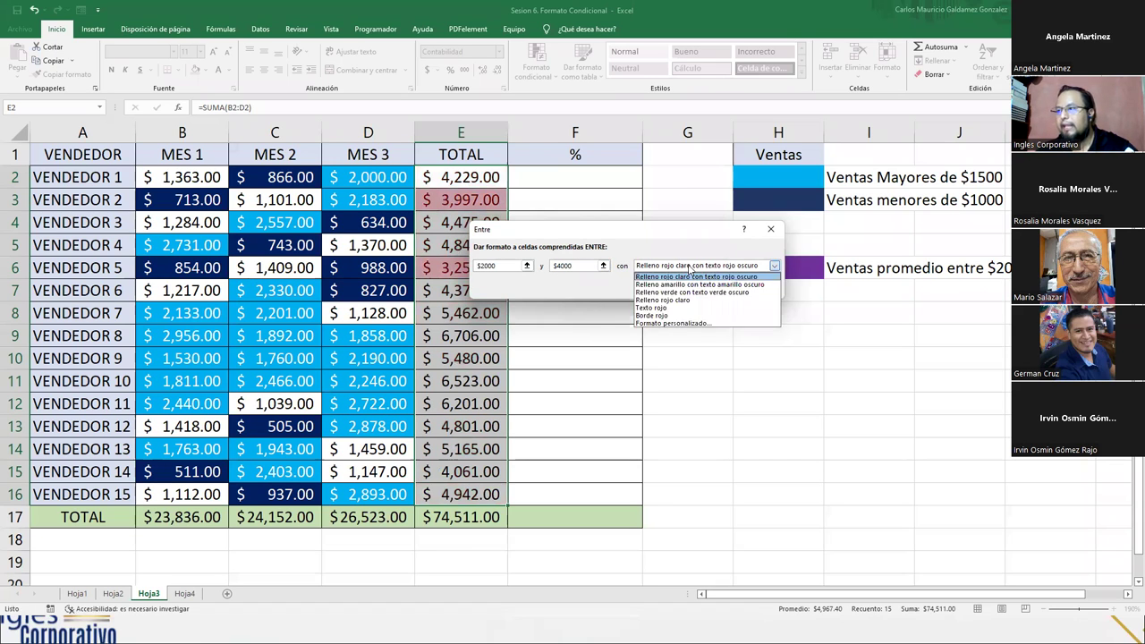
pyautogui.click(683, 324)
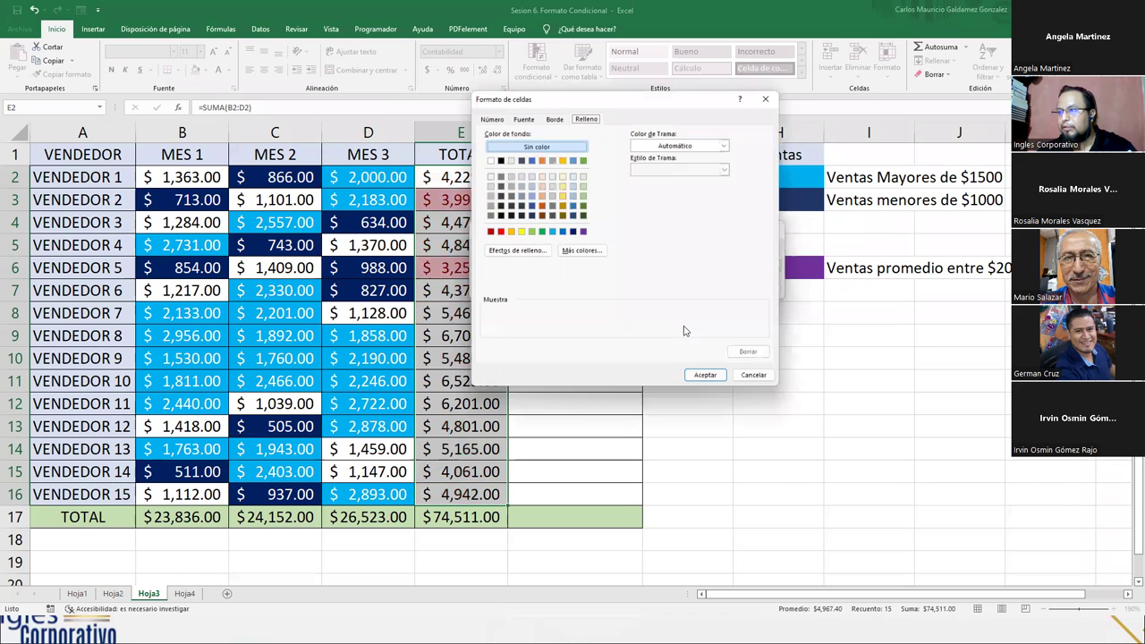
# Step: Give the between rule's custom format a purple fill with the automatic font colour
pyautogui.click(583, 232)
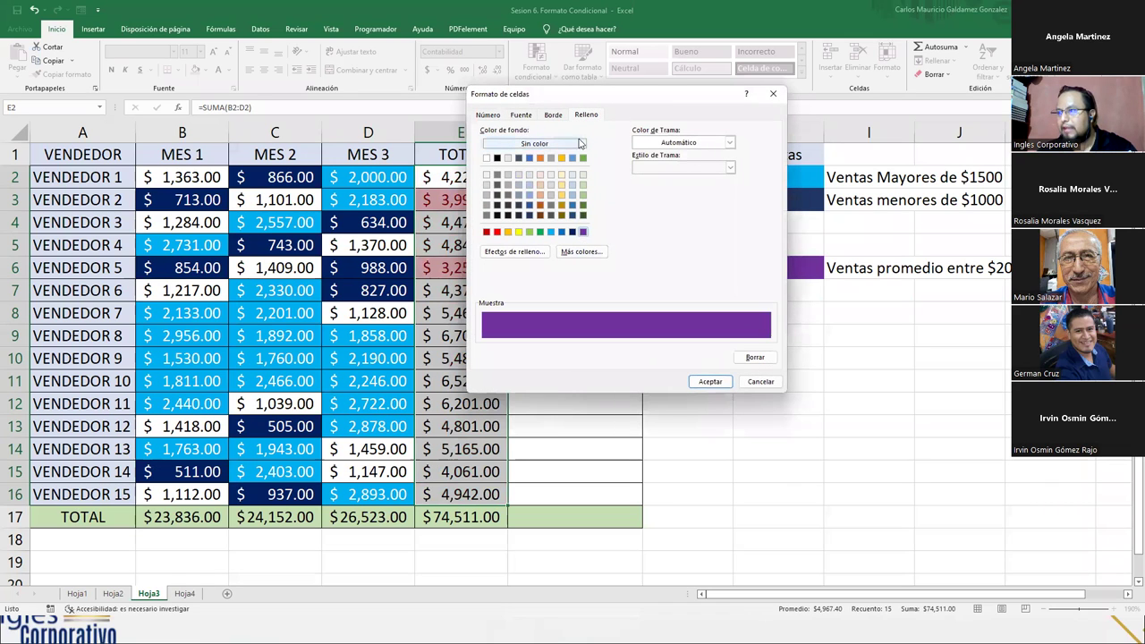
pyautogui.click(525, 117)
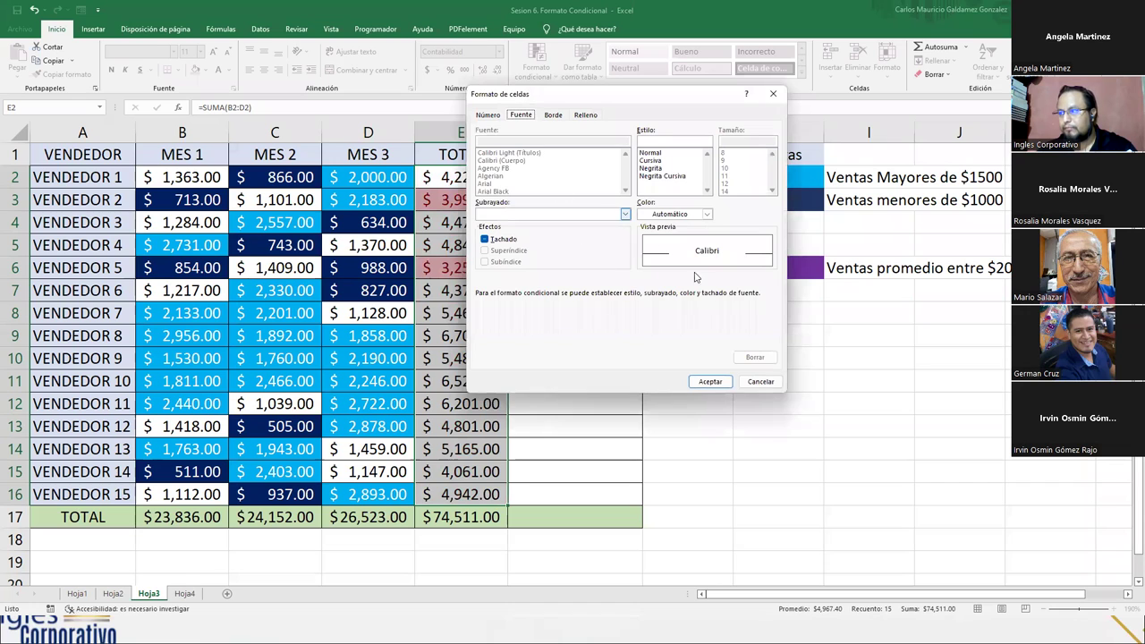
pyautogui.click(684, 216)
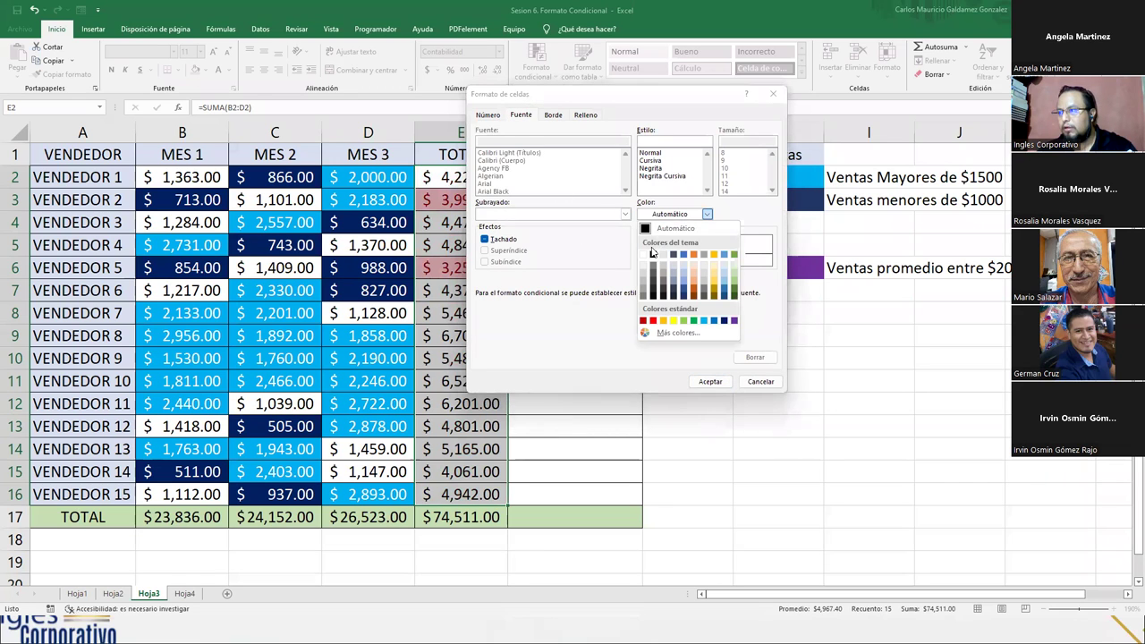
pyautogui.click(680, 233)
pyautogui.click(710, 382)
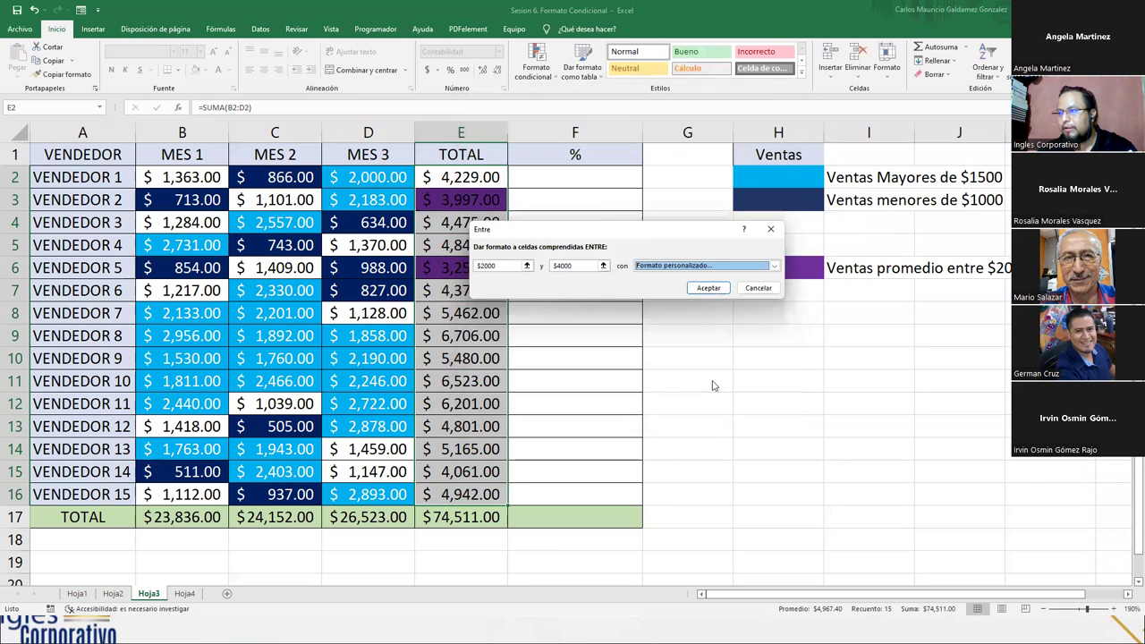
# Step: Move the rule dialog clear of the highlighted totals and change the custom format's font colour to white
pyautogui.moveTo(512, 234); pyautogui.dragTo(513, 306)
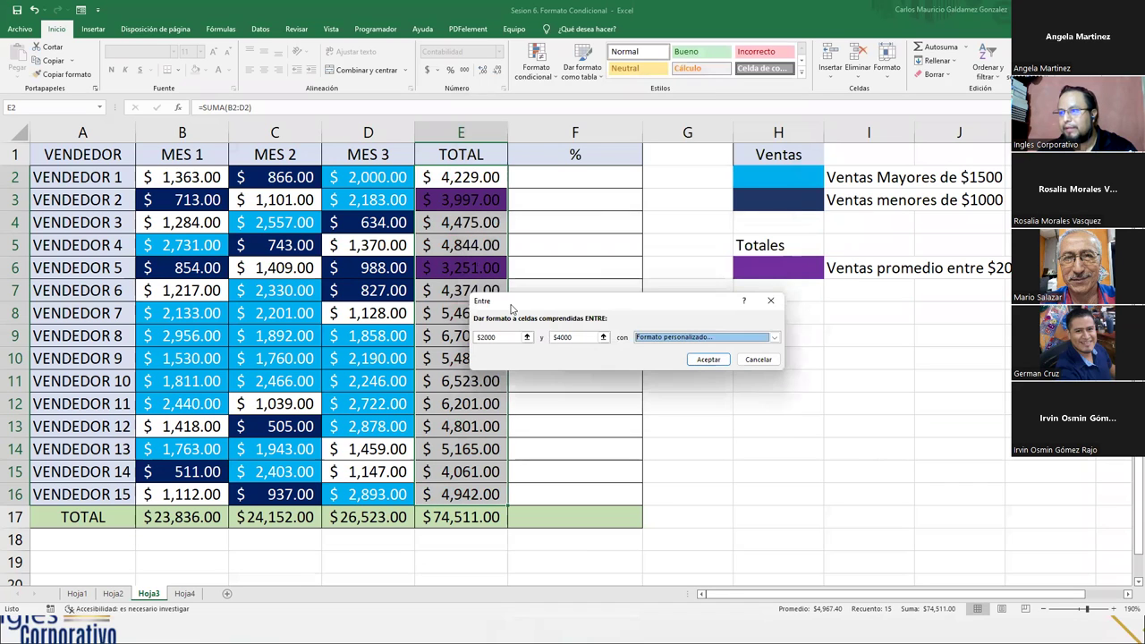
pyautogui.click(774, 337)
pyautogui.click(658, 395)
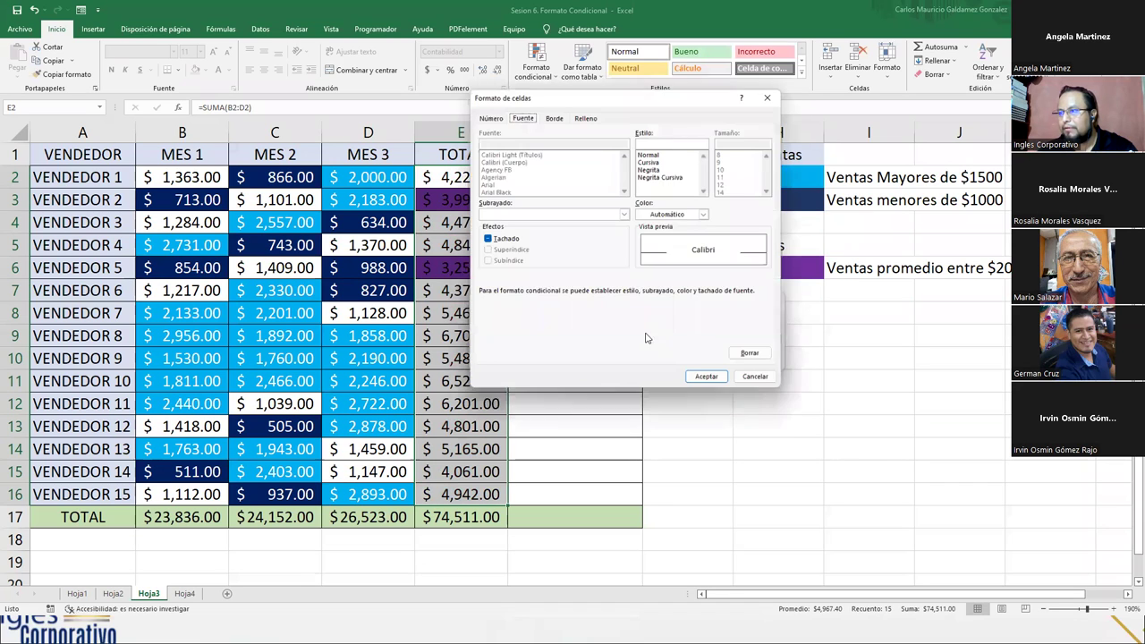
pyautogui.click(707, 214)
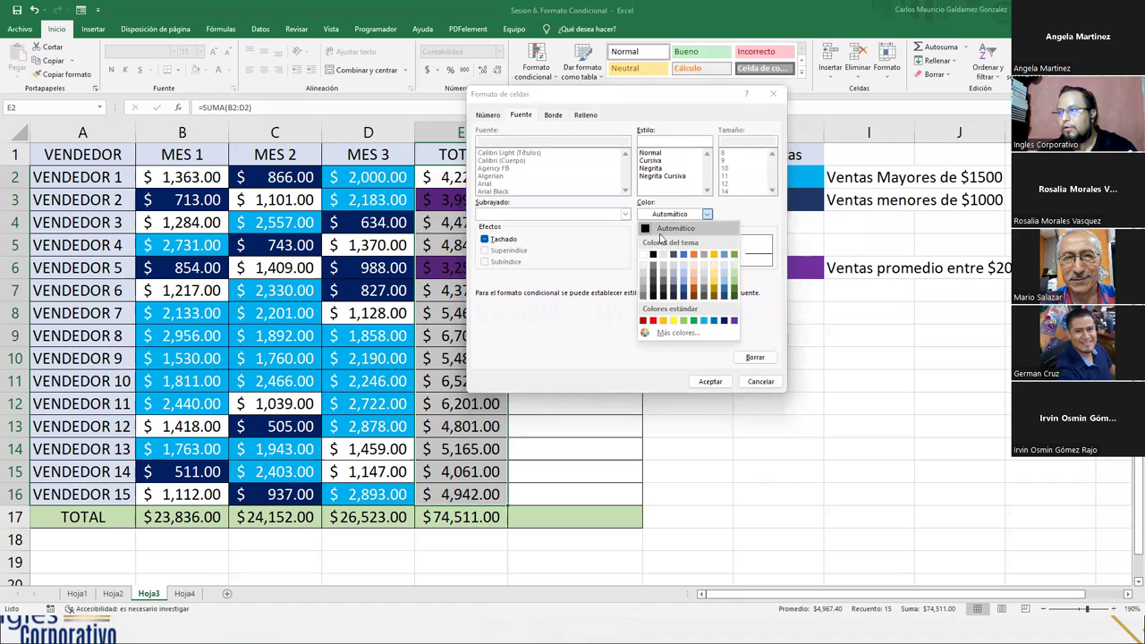
pyautogui.click(646, 261)
pyautogui.click(710, 381)
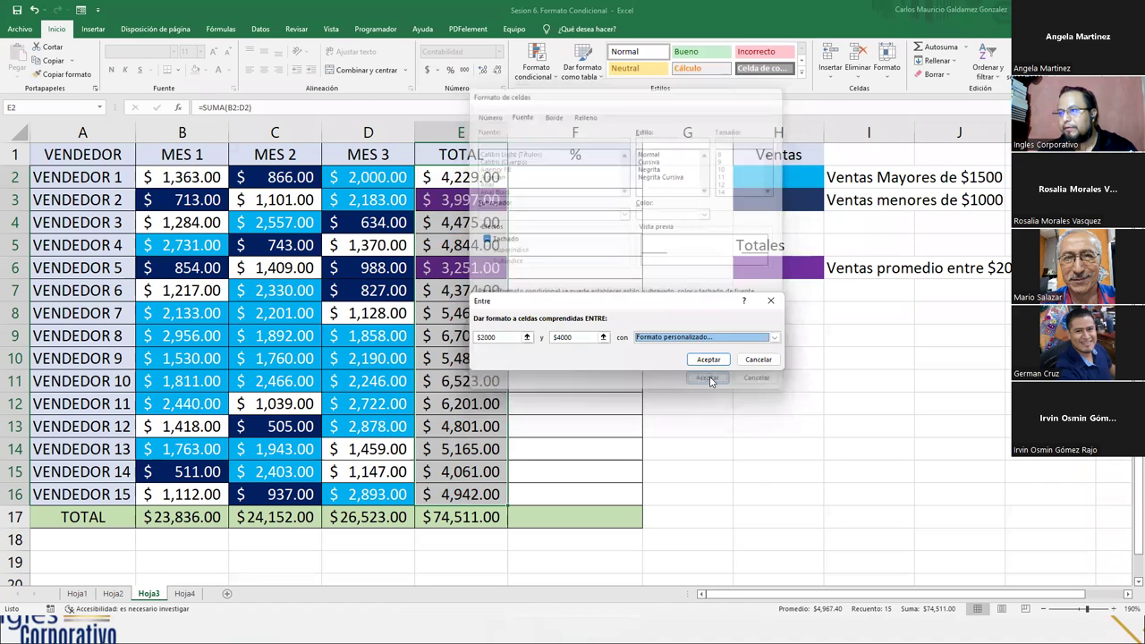
# Step: Apply the between $2000 and $4000 rule to the totals and check them against the purple legend entry
pyautogui.click(708, 359)
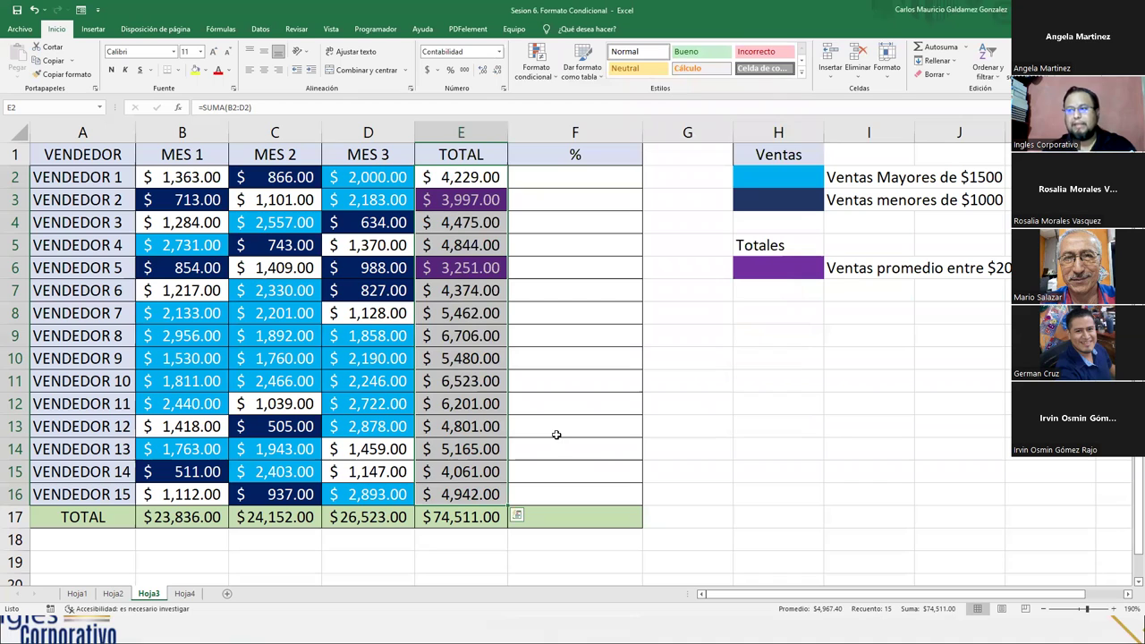
pyautogui.click(461, 358)
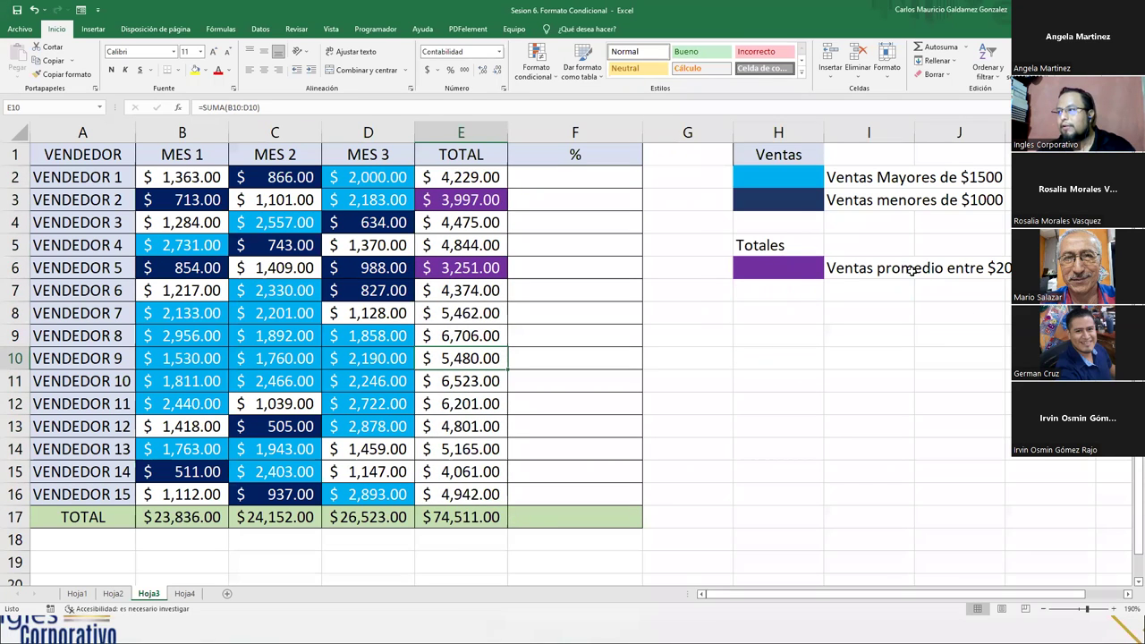
pyautogui.click(810, 271)
pyautogui.press('Right')
pyautogui.press('Right')
pyautogui.press('Right')
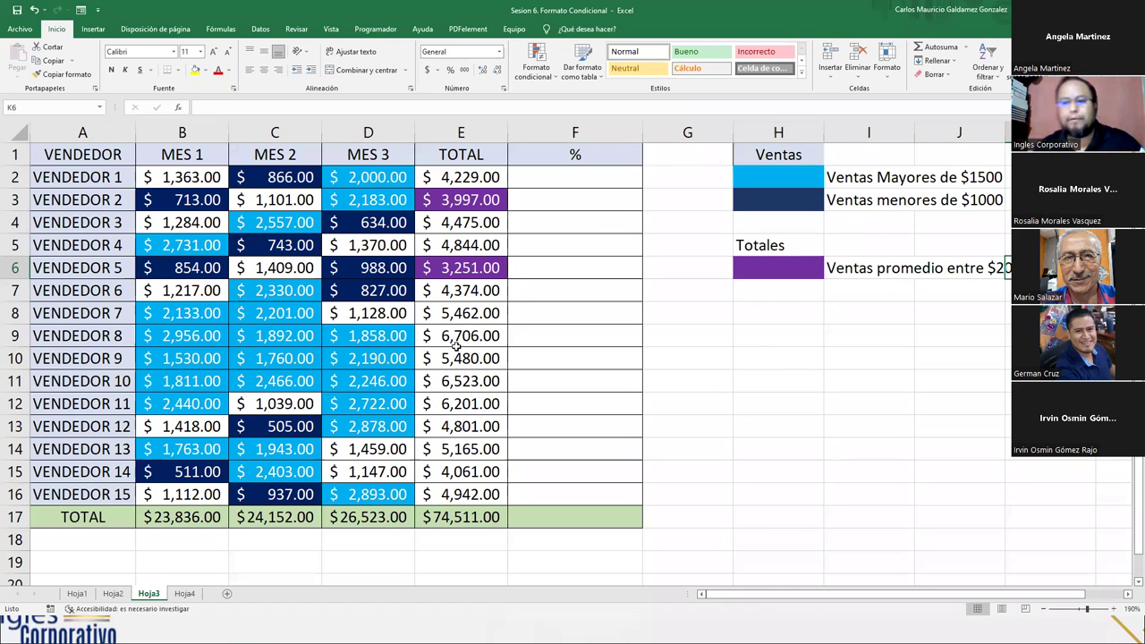
# Step: Narrow column F, which holds the percentages, slightly
pyautogui.click(539, 130)
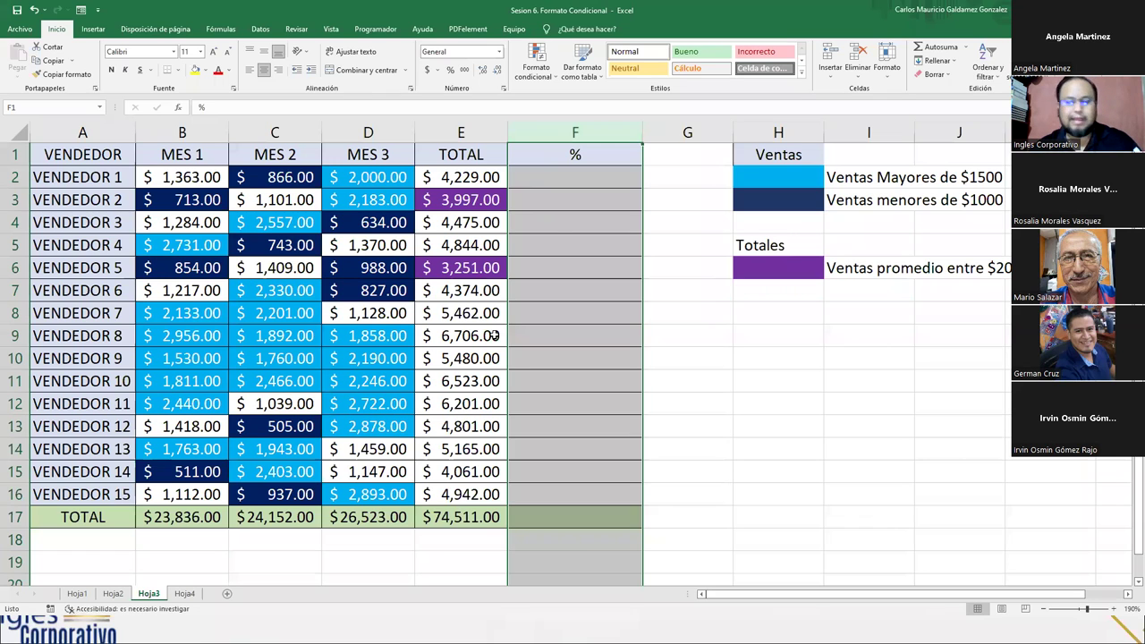
pyautogui.click(555, 224)
pyautogui.moveTo(643, 133); pyautogui.dragTo(627, 134)
pyautogui.click(601, 247)
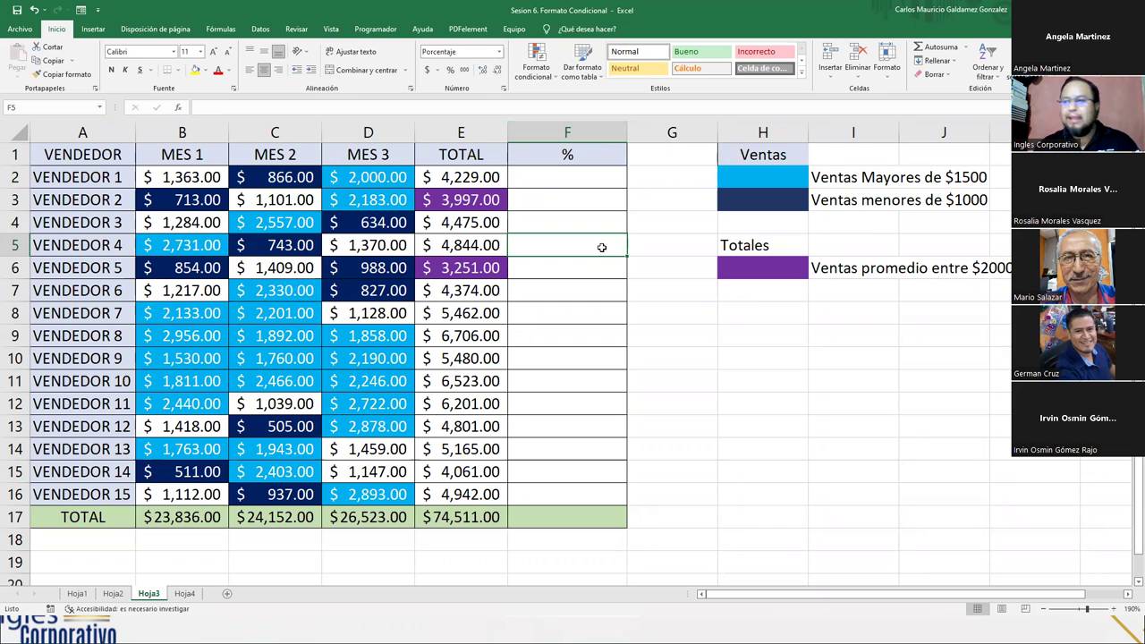
# Step: Enter the formula =E2/$E$17 in F2 to calculate the first seller's share of total sales
pyautogui.click(573, 182)
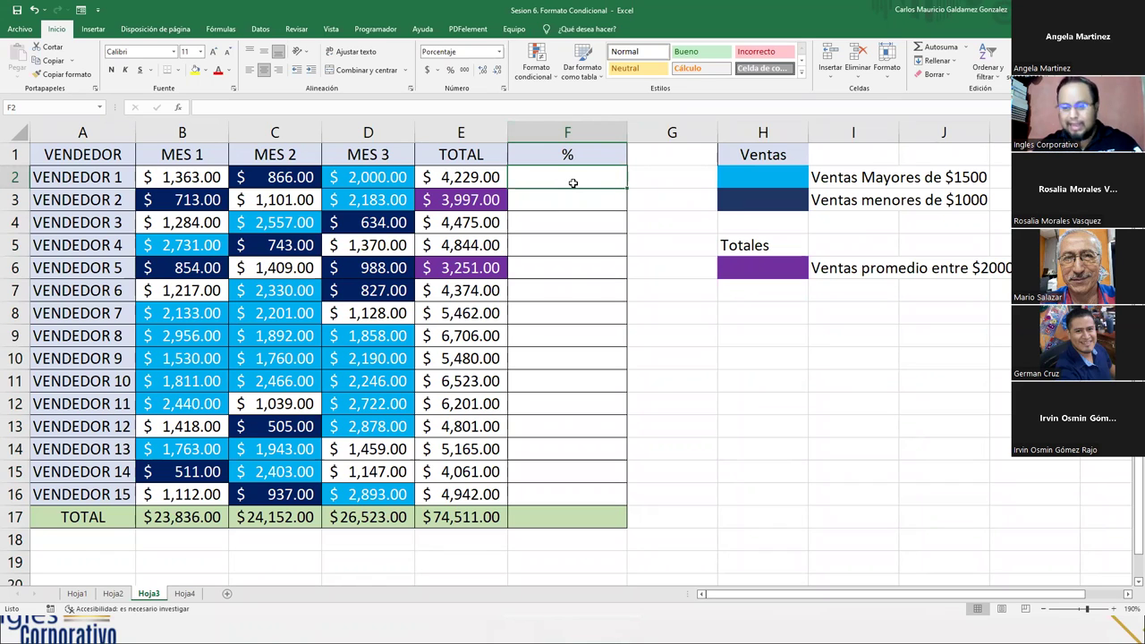
pyautogui.write('=e2')
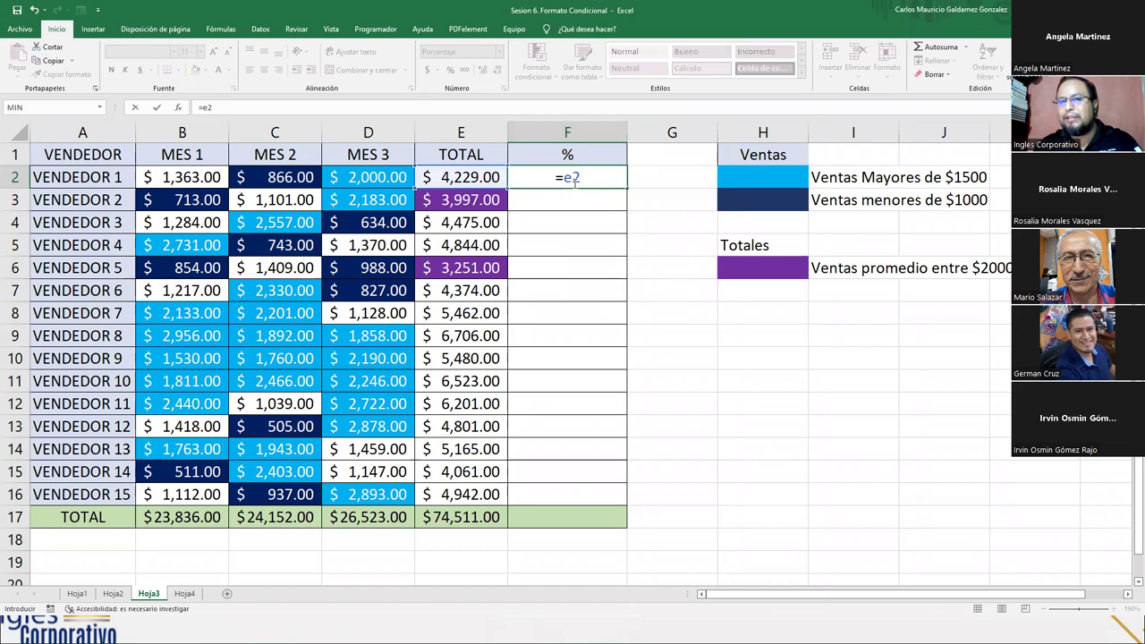
pyautogui.write('/')
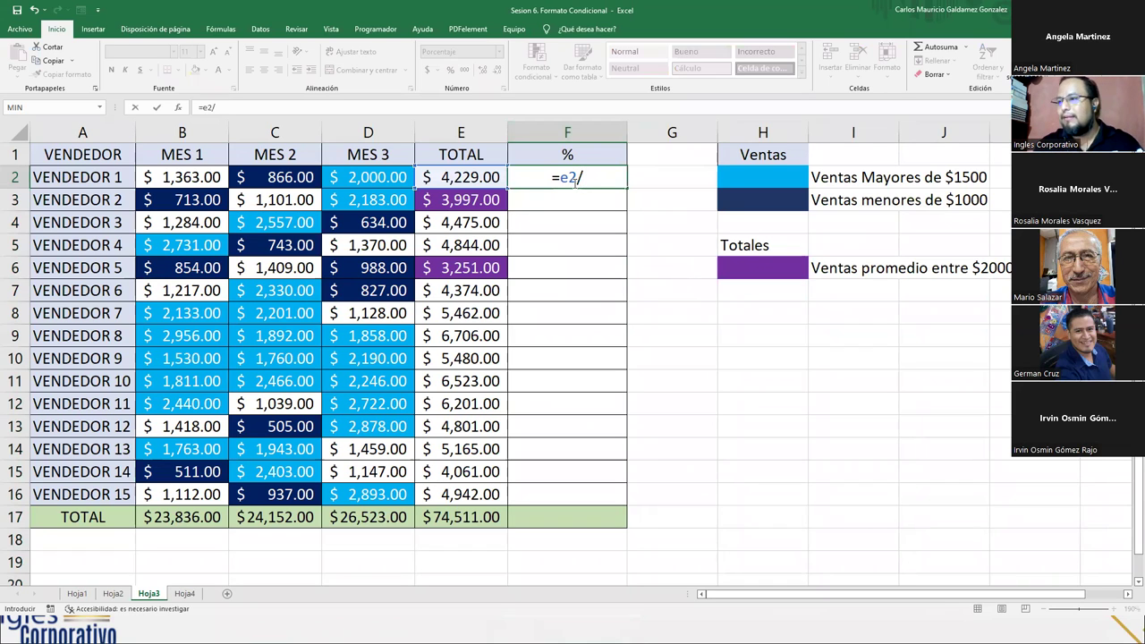
pyautogui.click(493, 517)
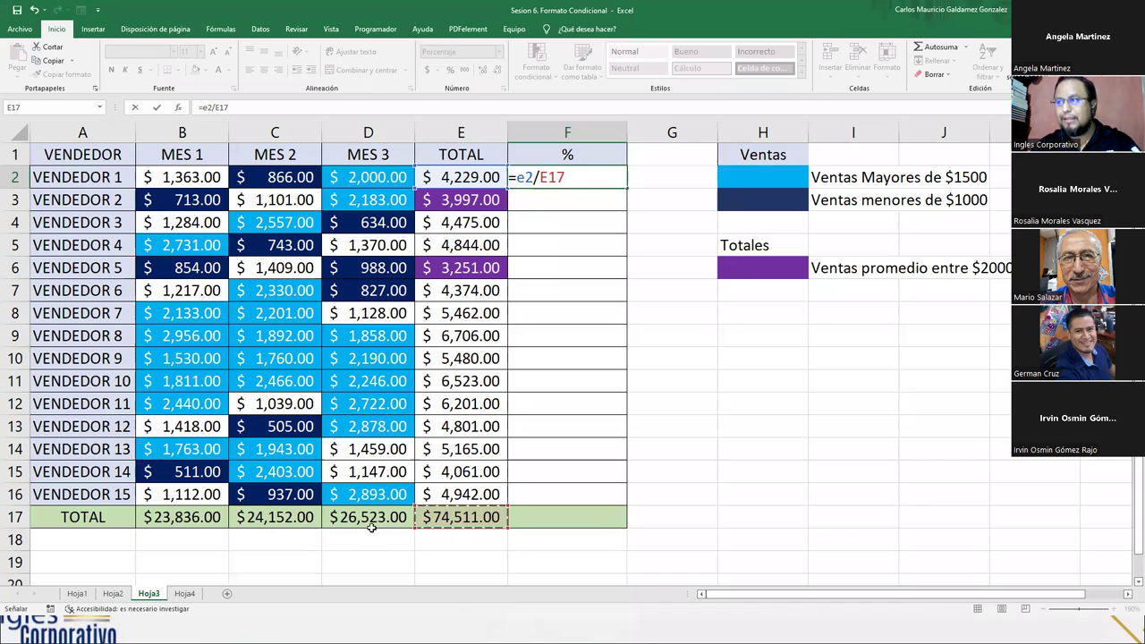
pyautogui.press('F4')
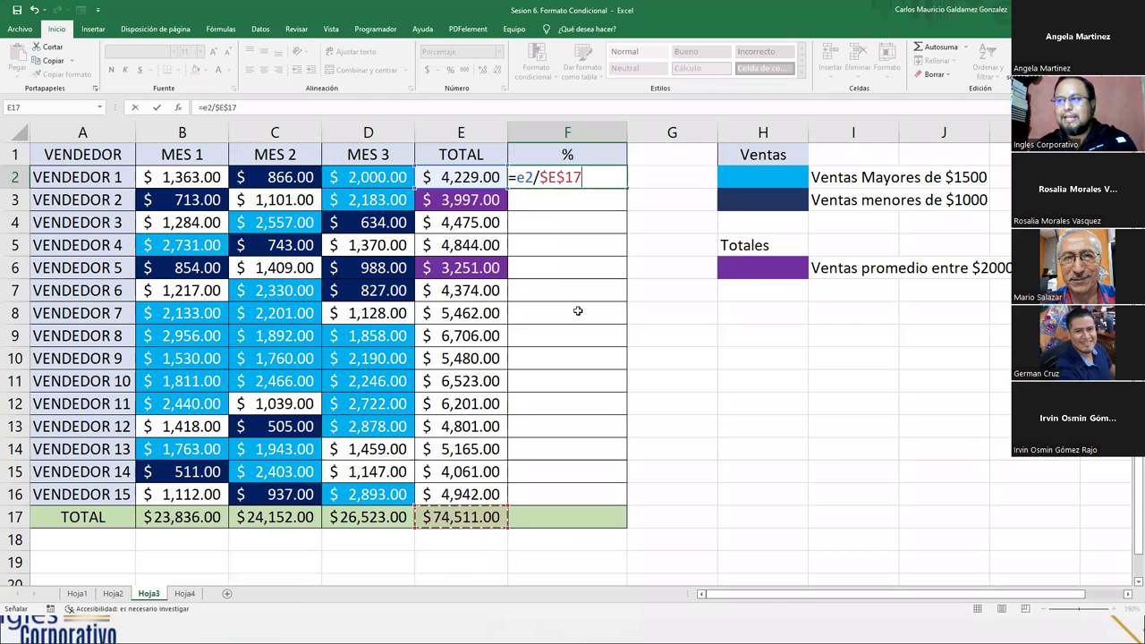
pyautogui.press('Return')
# Step: Format F2 as a percentage without decimals, fill its formula down to F16 and add the column's sum in F17
pyautogui.click(615, 179)
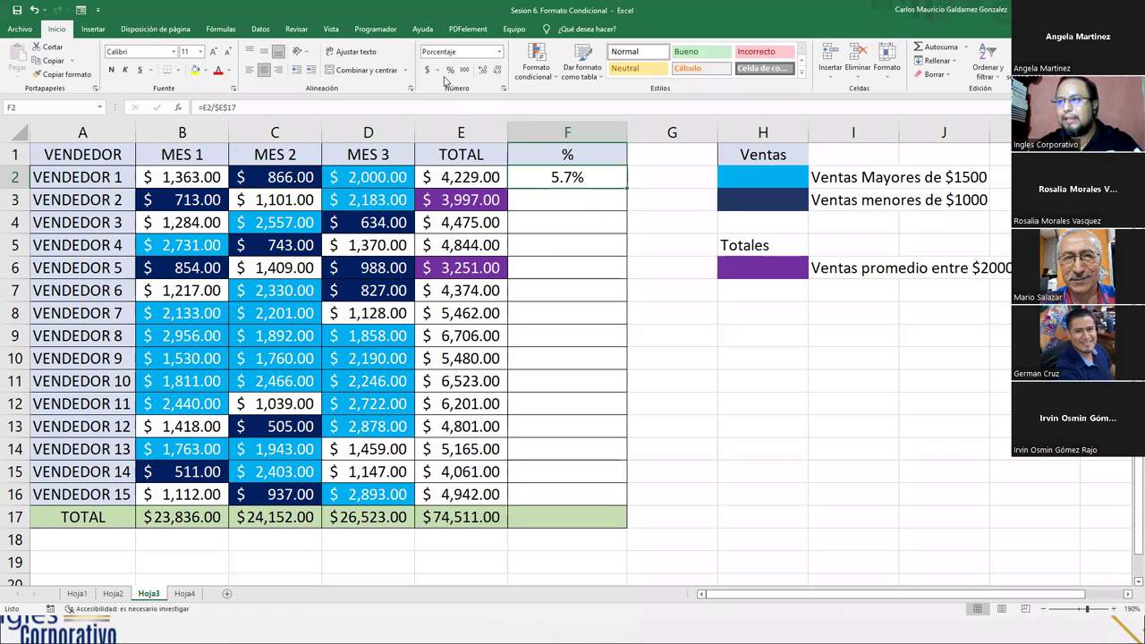
pyautogui.click(449, 70)
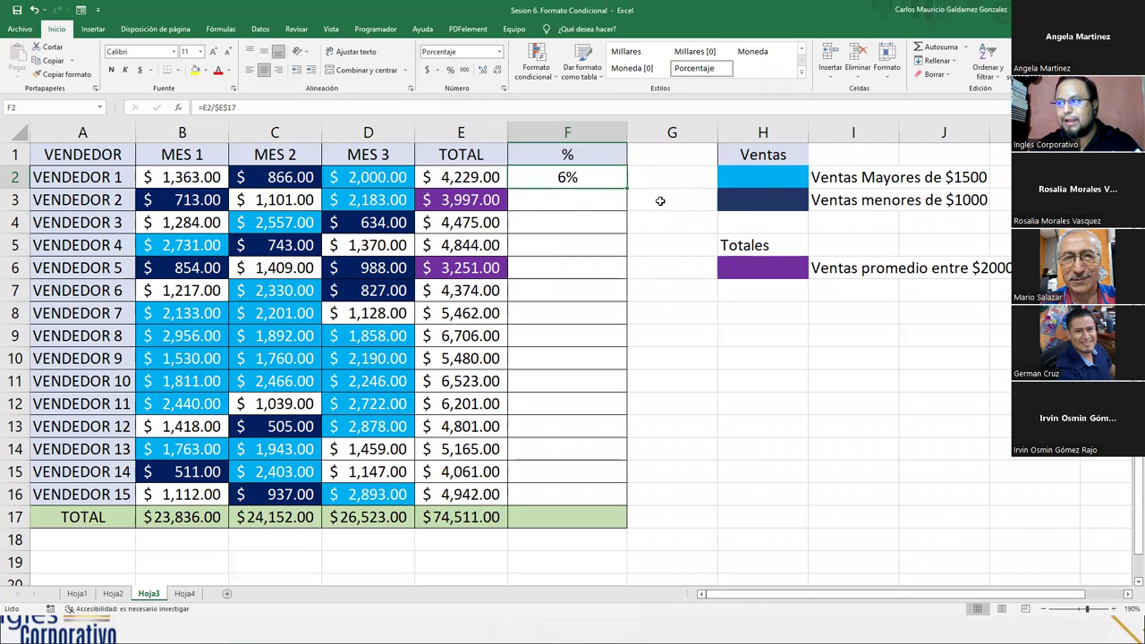
pyautogui.moveTo(627, 188); pyautogui.dragTo(608, 499)
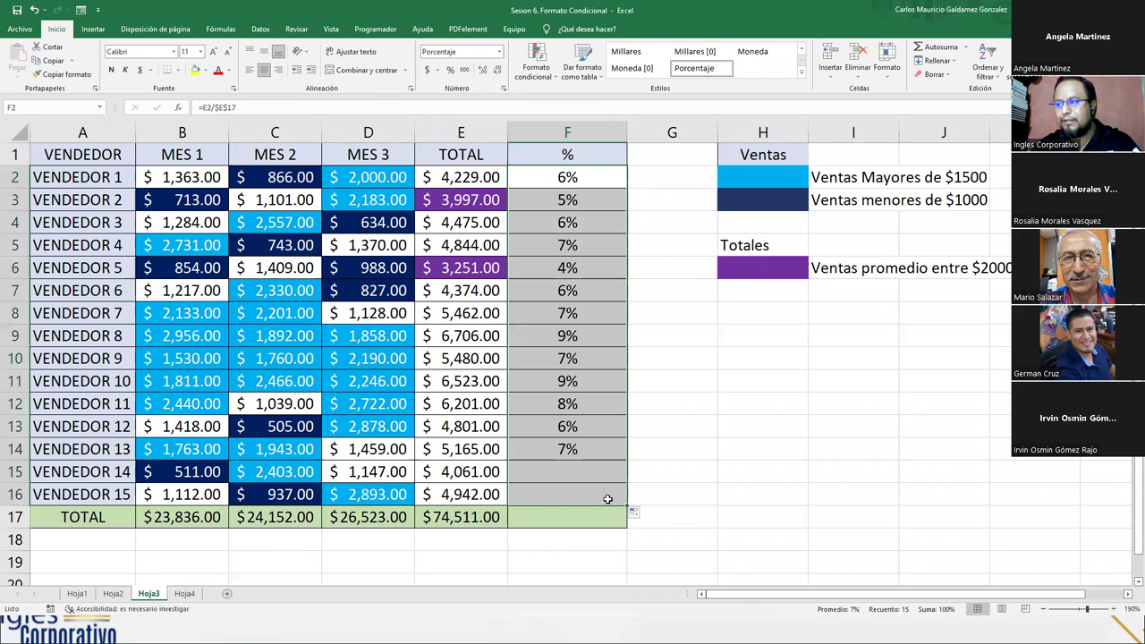
pyautogui.click(928, 48)
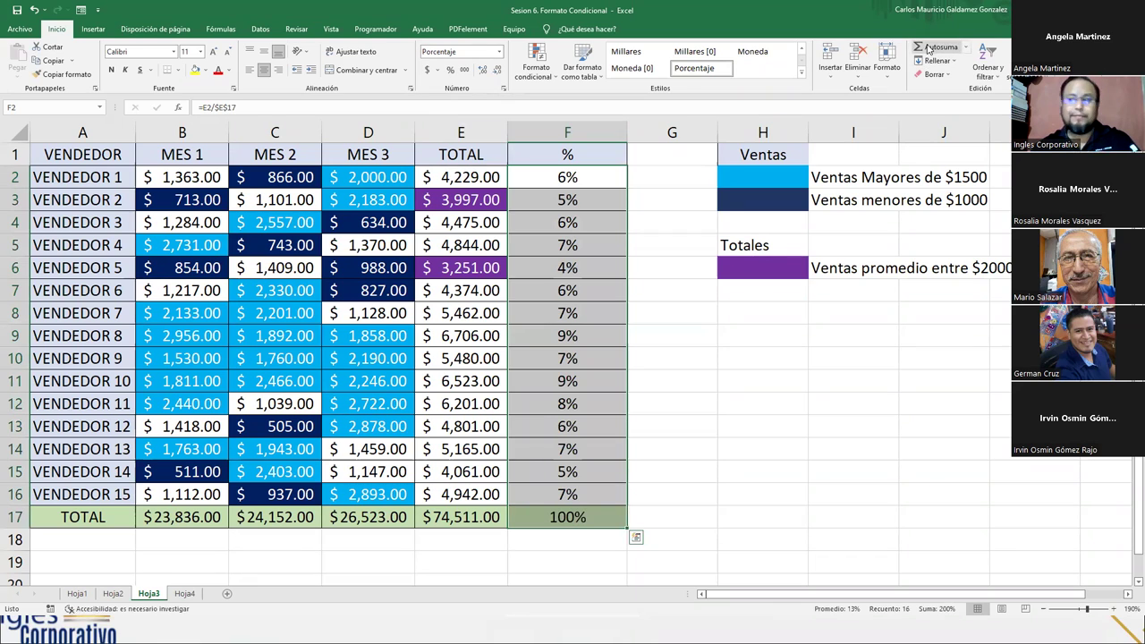
pyautogui.click(577, 333)
pyautogui.click(582, 158)
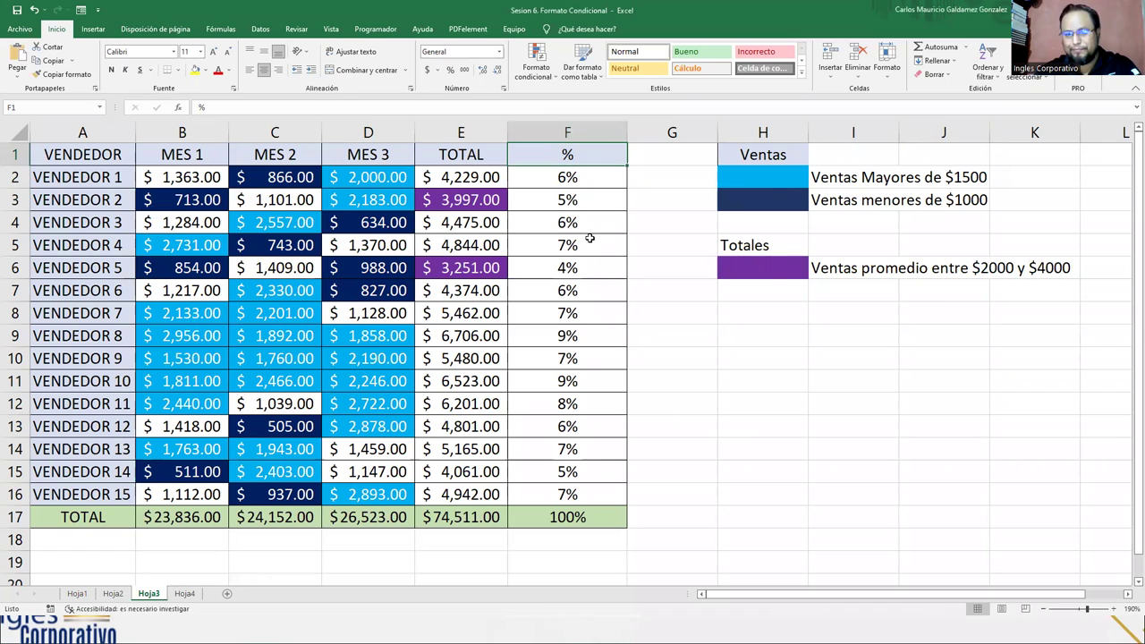
pyautogui.click(536, 61)
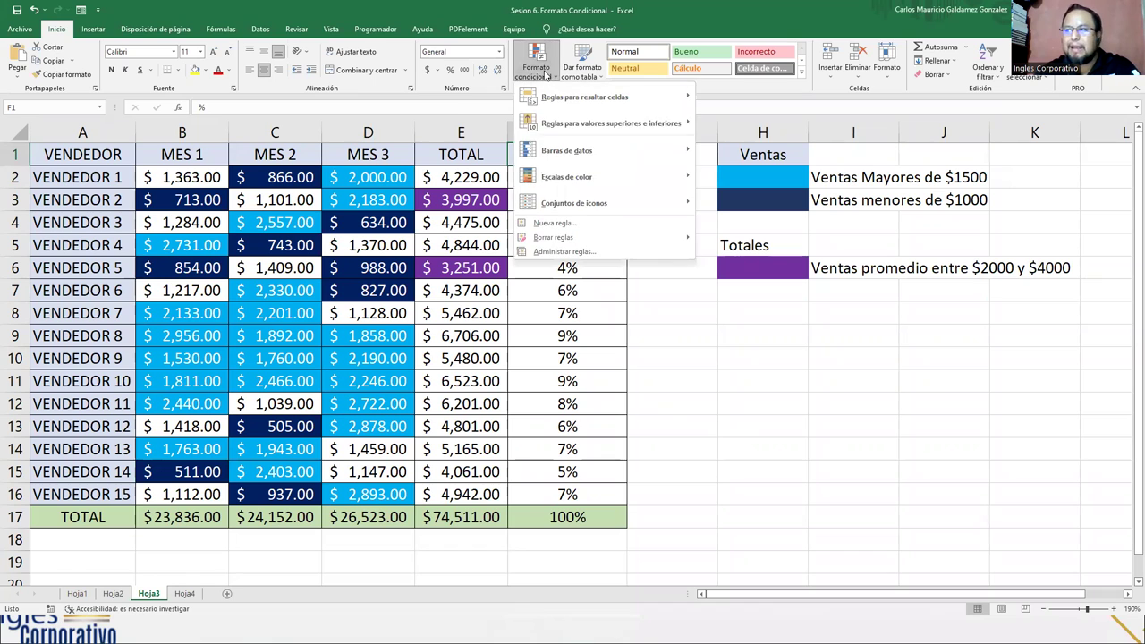
pyautogui.moveTo(573, 203)
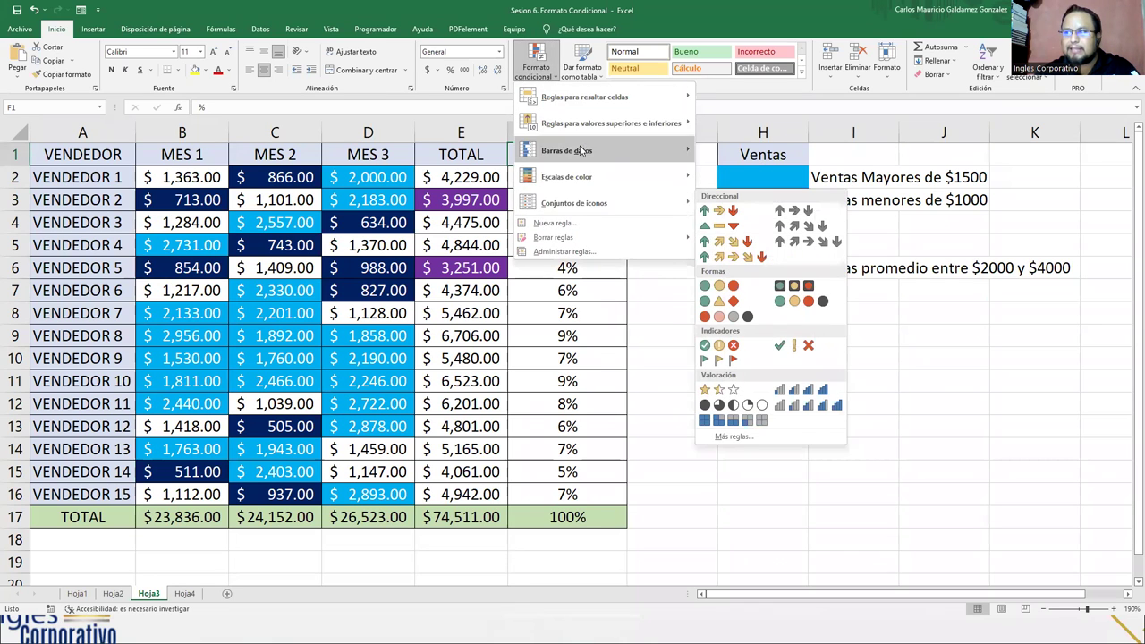
pyautogui.click(582, 352)
pyautogui.click(537, 61)
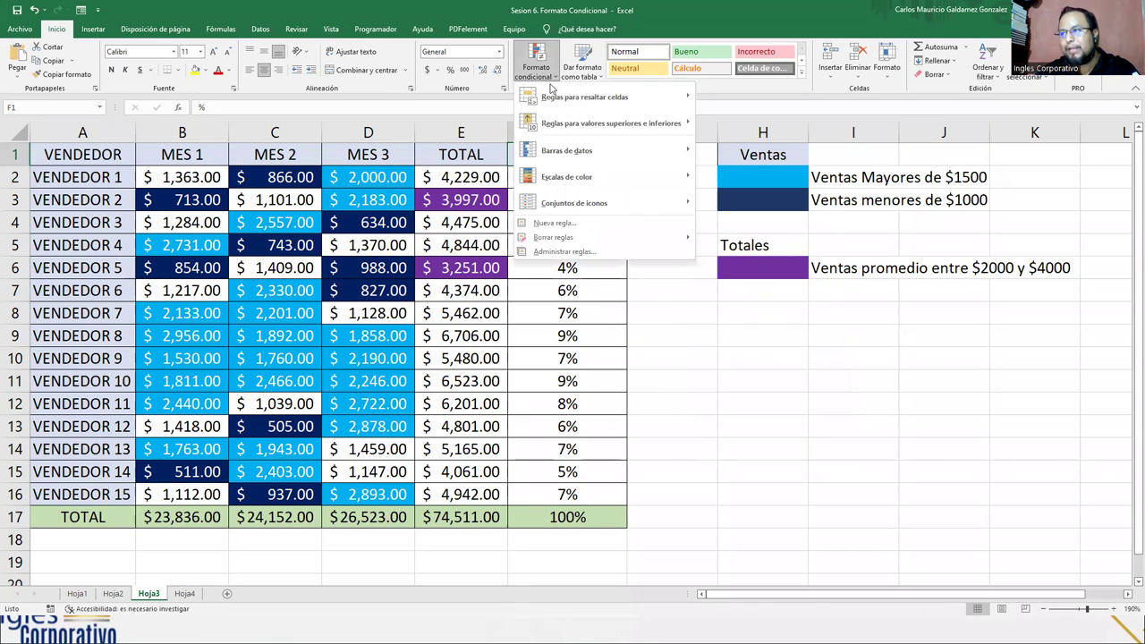
pyautogui.click(677, 421)
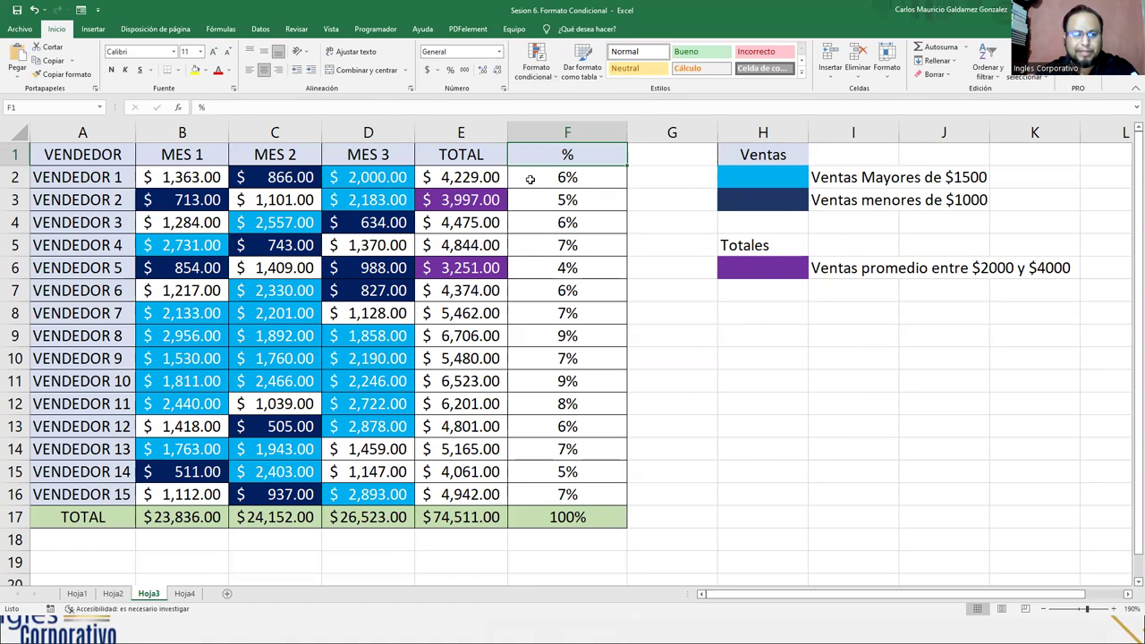
# Step: Add magenta gradient-fill data bars to the percentages in F2:F16
pyautogui.moveTo(532, 179); pyautogui.dragTo(554, 487)
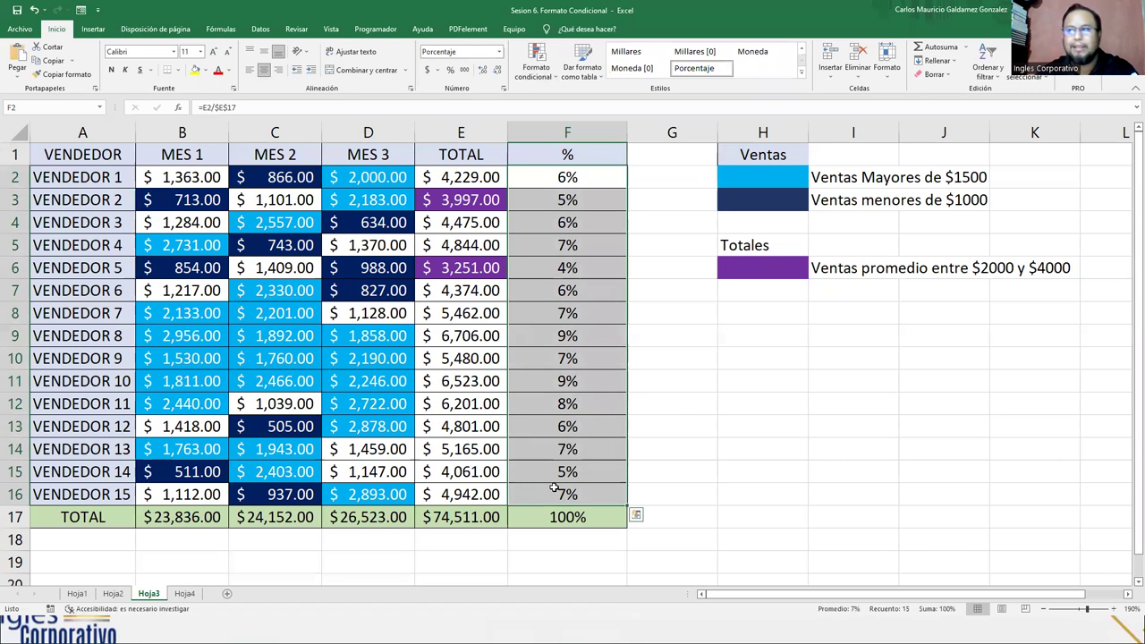
pyautogui.click(545, 71)
pyautogui.moveTo(596, 155)
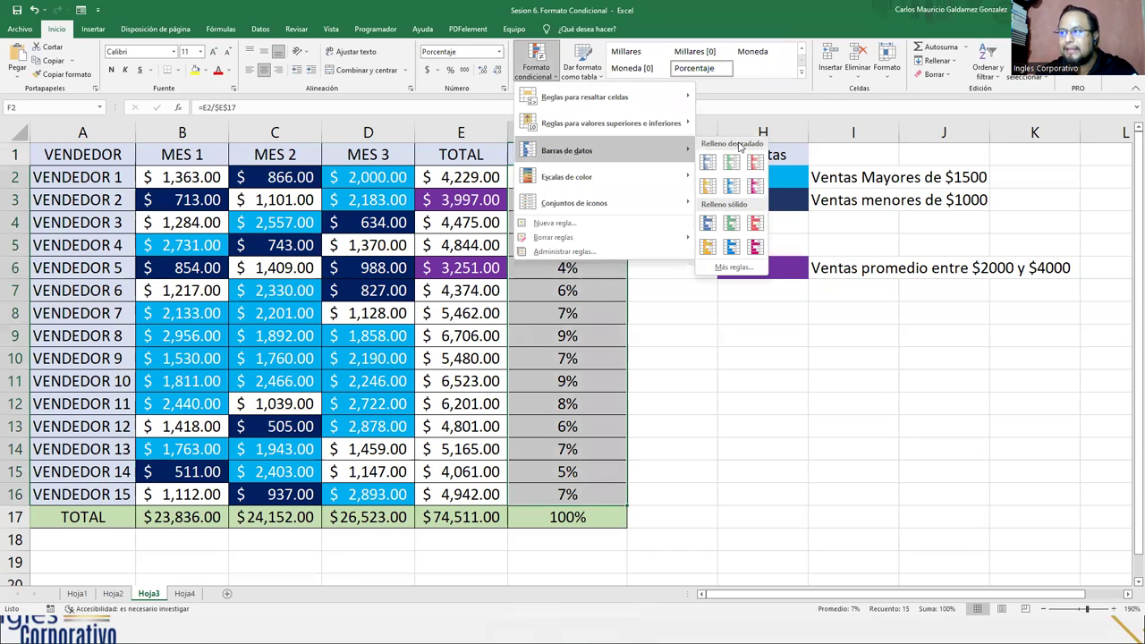
pyautogui.click(756, 190)
pyautogui.click(593, 397)
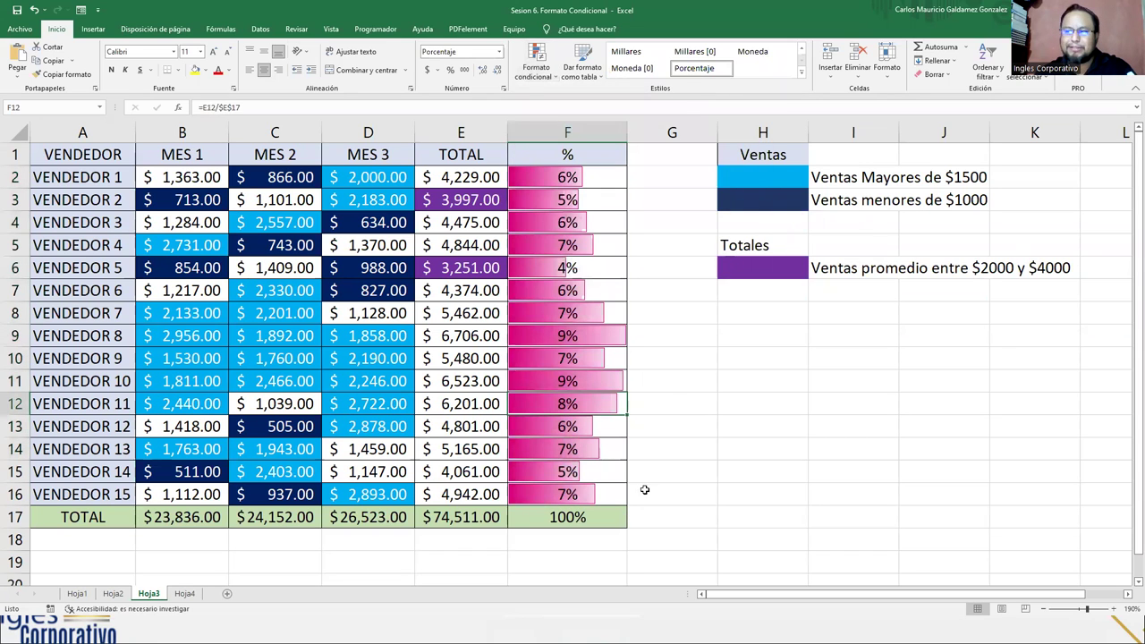
pyautogui.click(671, 401)
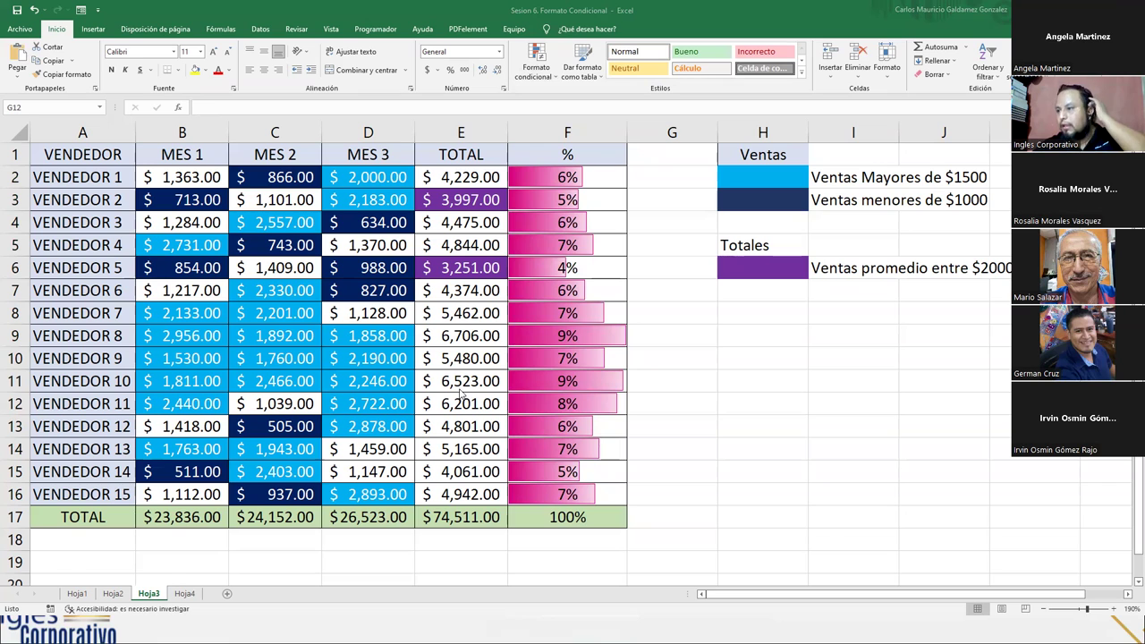
pyautogui.moveTo(548, 183); pyautogui.dragTo(561, 493)
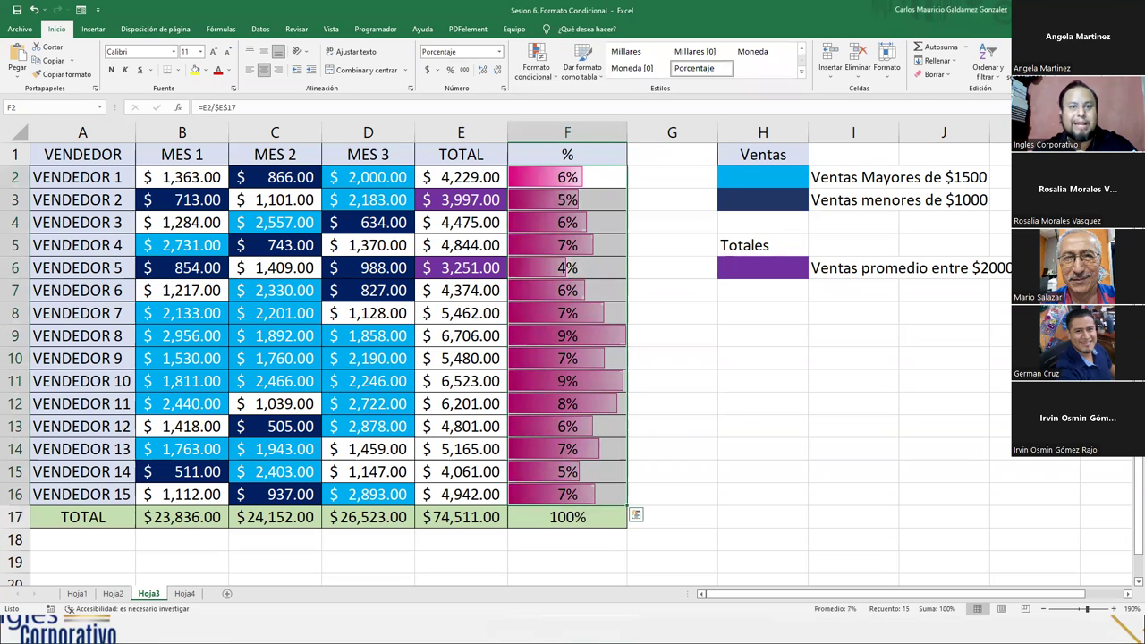
pyautogui.press('F2')
pyautogui.click(53, 334)
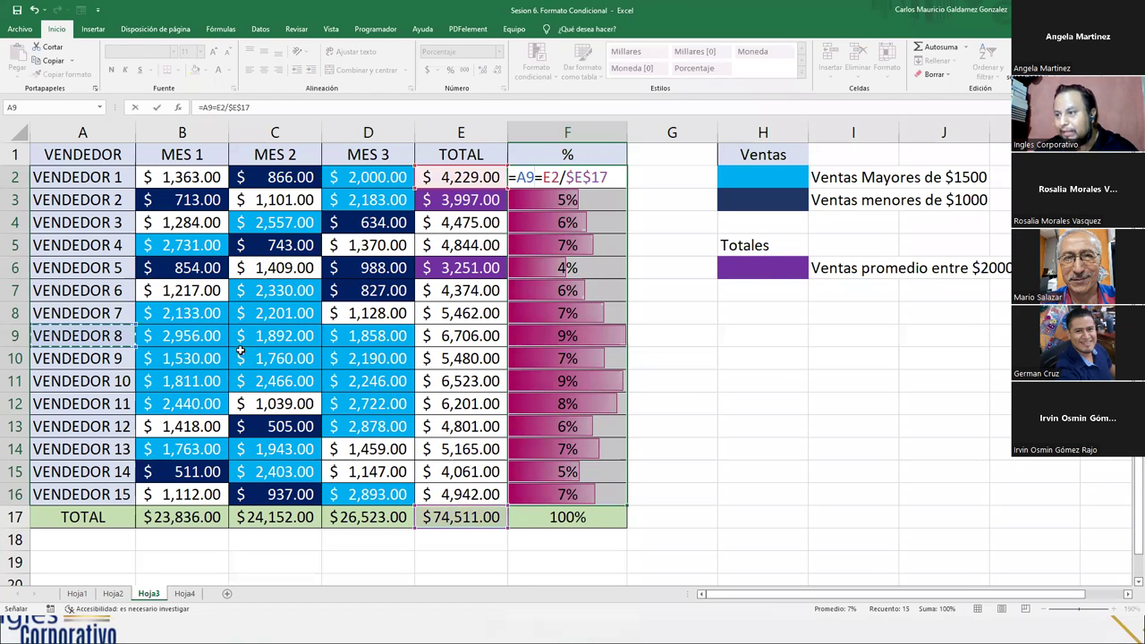
pyautogui.press('Escape')
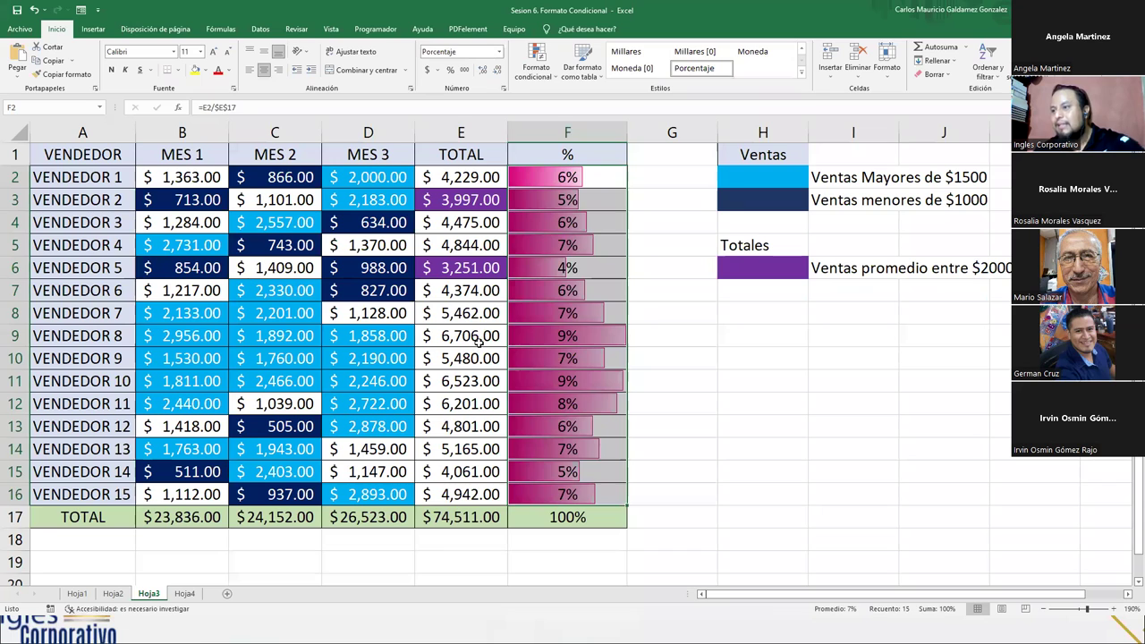
pyautogui.click(472, 337)
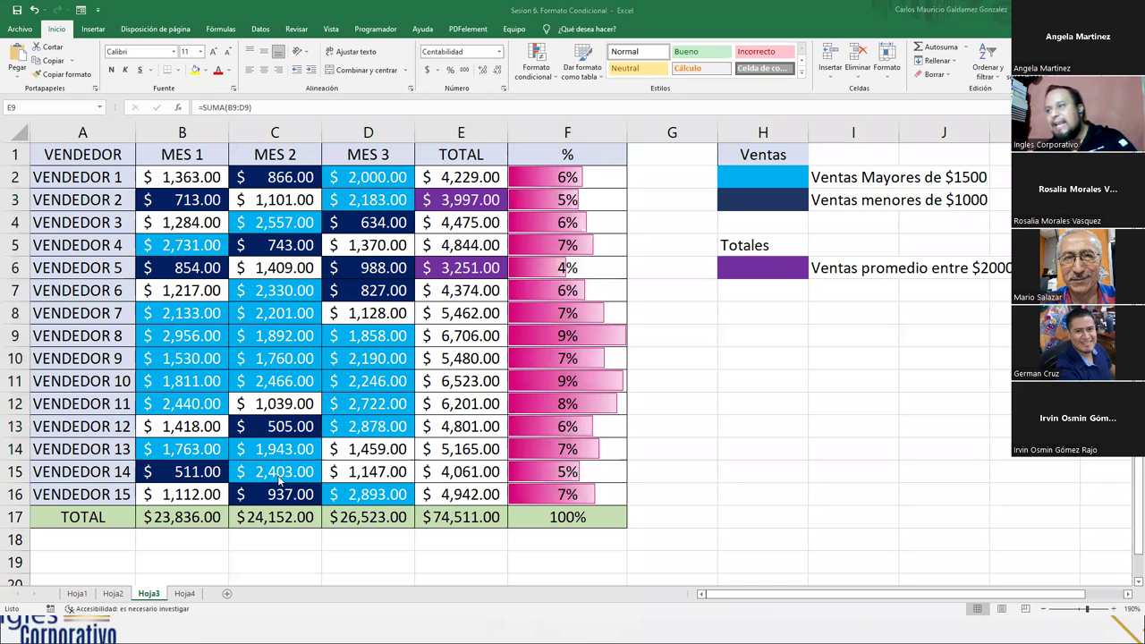
pyautogui.press('F2')
pyautogui.press('Home')
pyautogui.write('=')
pyautogui.click(76, 265)
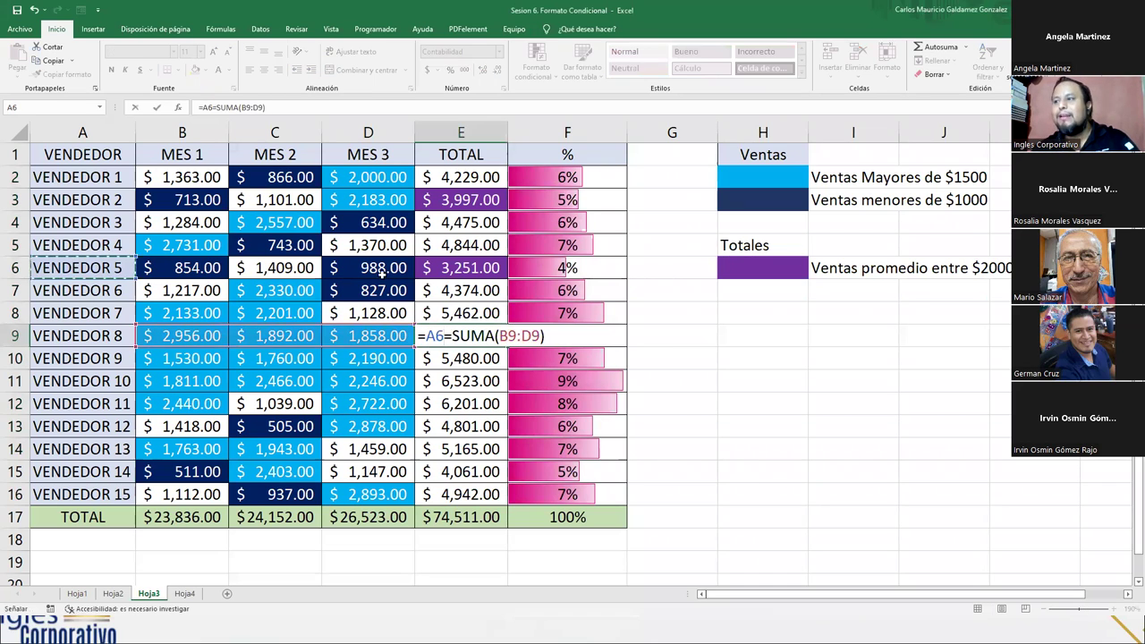
pyautogui.press('Escape')
pyautogui.click(600, 266)
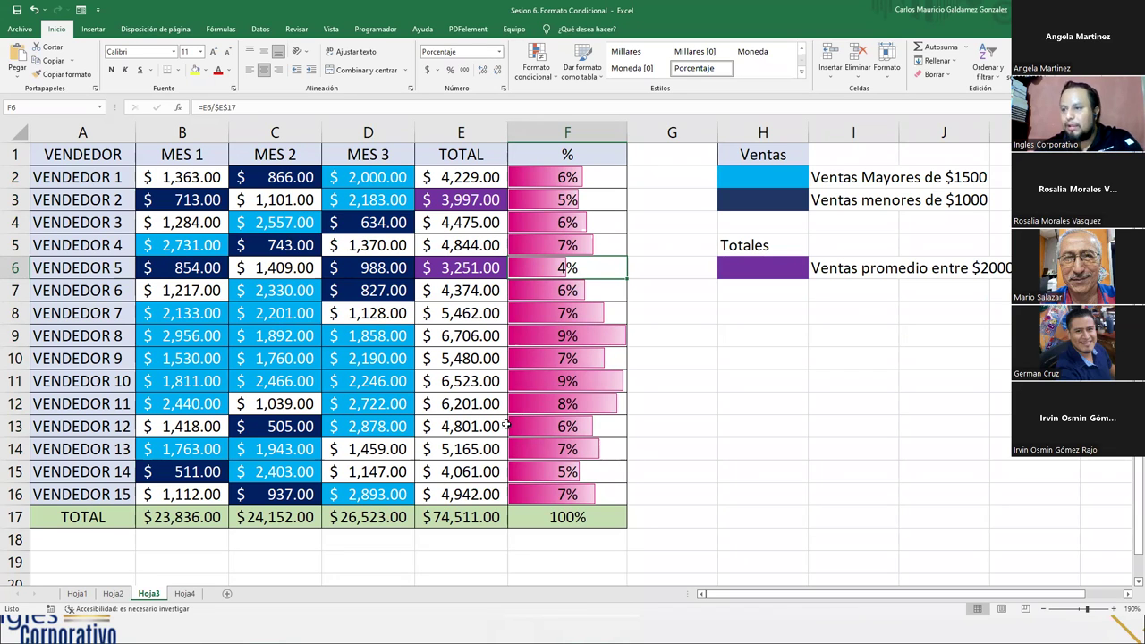
pyautogui.click(537, 61)
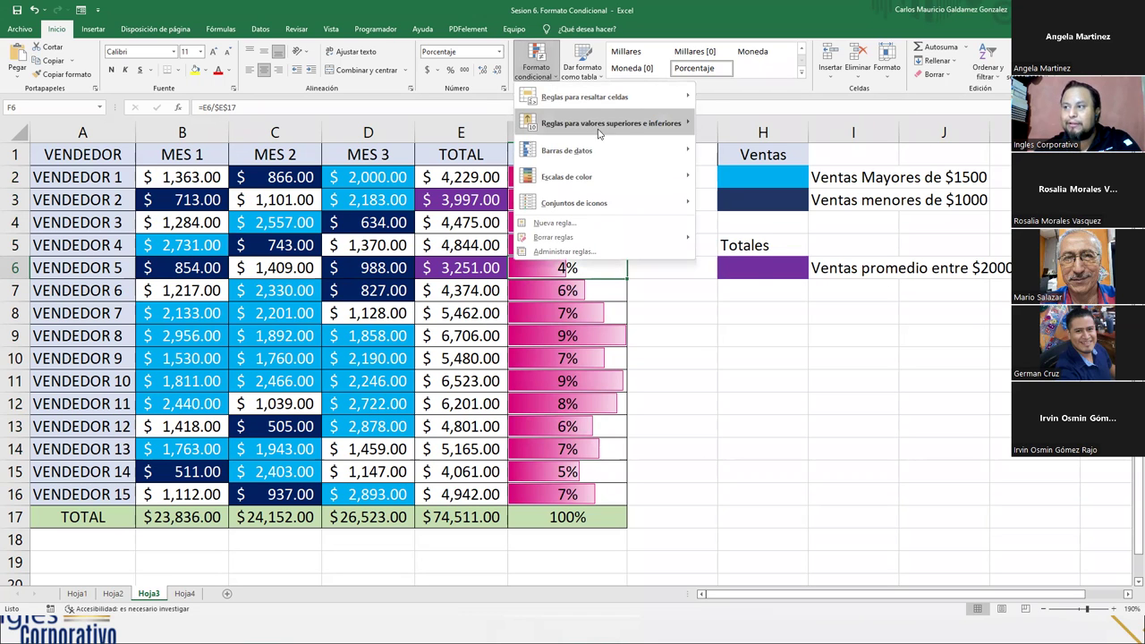
# Step: Switch to the presentation slide show and advance past the DUDAS o INQUIETUDES slide
pyautogui.hotkey('alt', 'Tab')
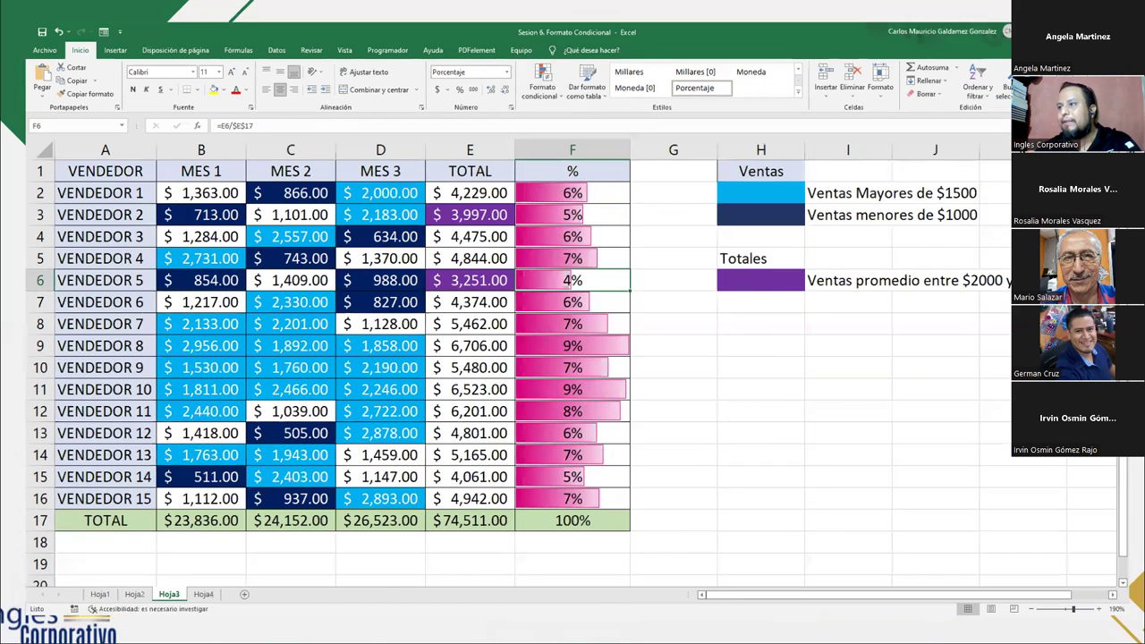
pyautogui.click(976, 376)
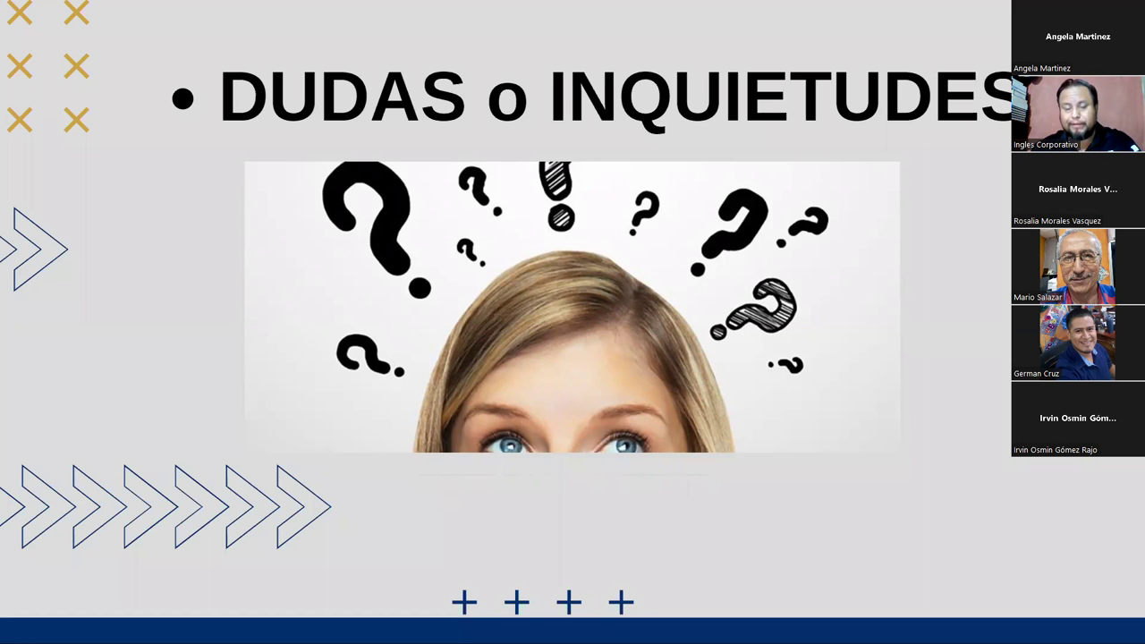
pyautogui.click(972, 319)
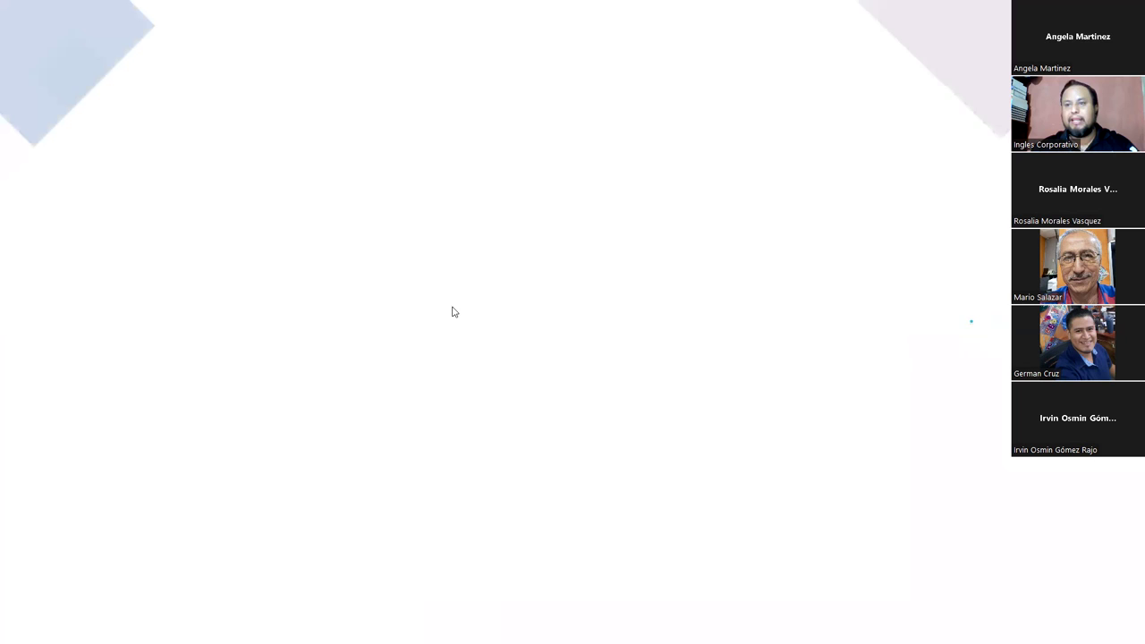